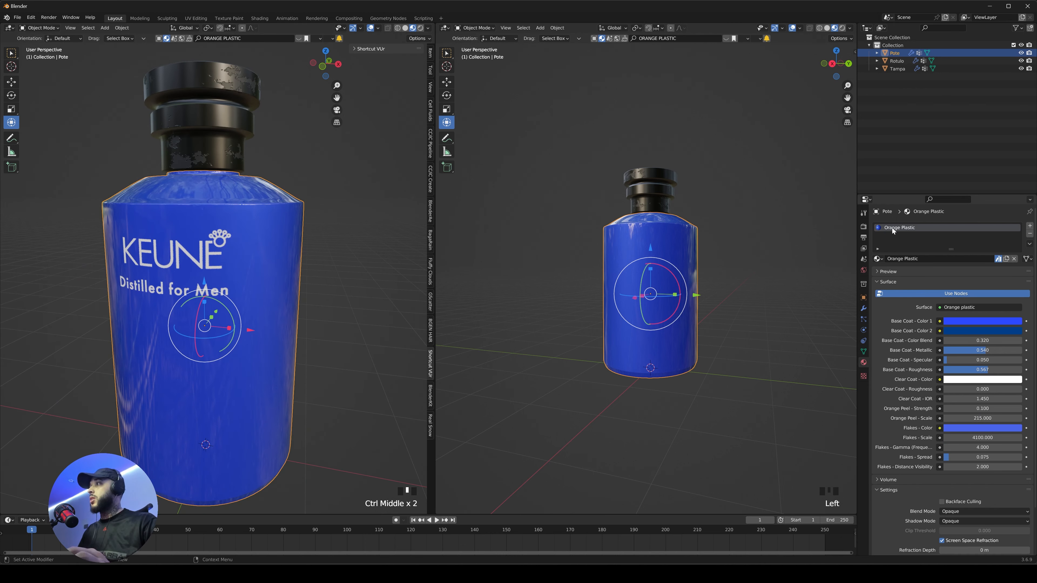
# - Show the BlenderKit search results for ORANGE PLASTIC materials and browse through them
pyautogui.press('n')
pyautogui.press('n')
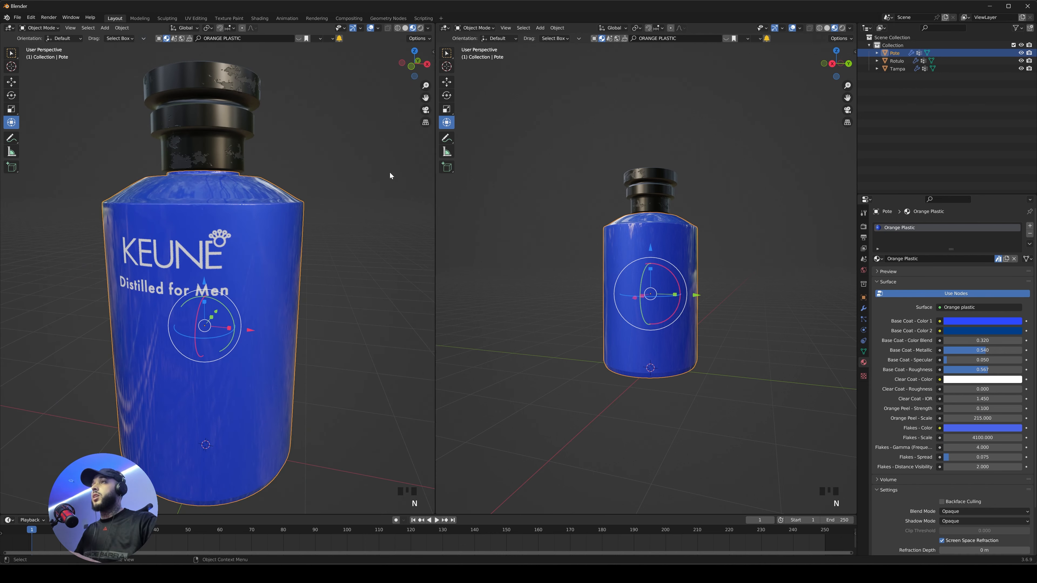
pyautogui.click(431, 397)
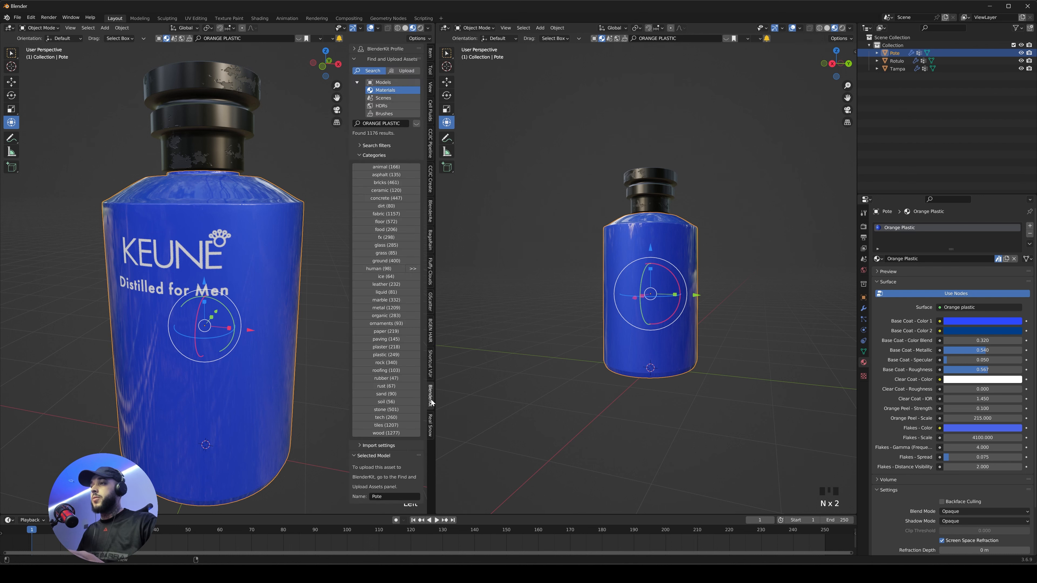
pyautogui.click(417, 124)
pyautogui.click(417, 125)
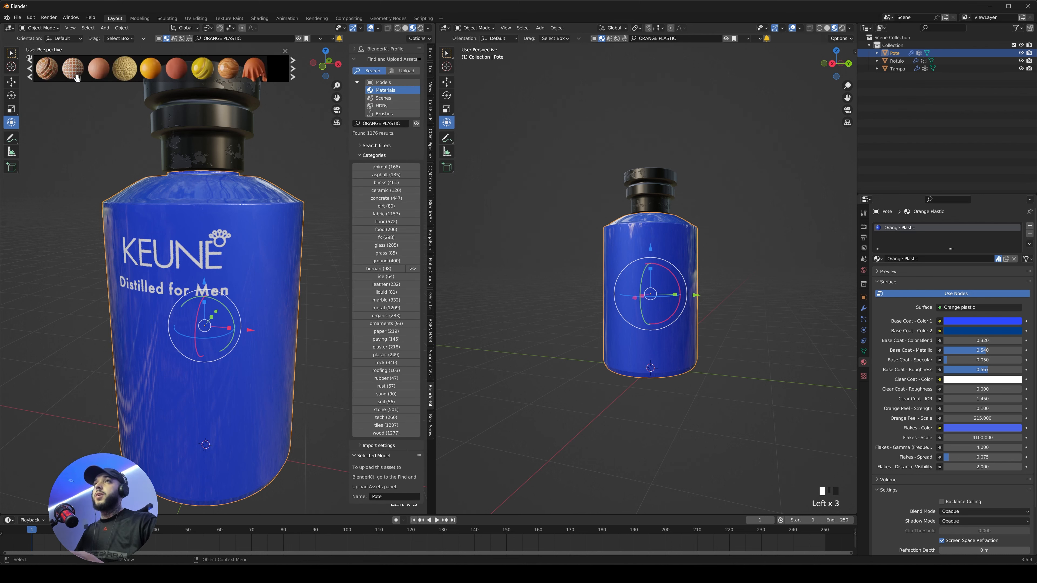
pyautogui.scroll(-1, 41, 69)
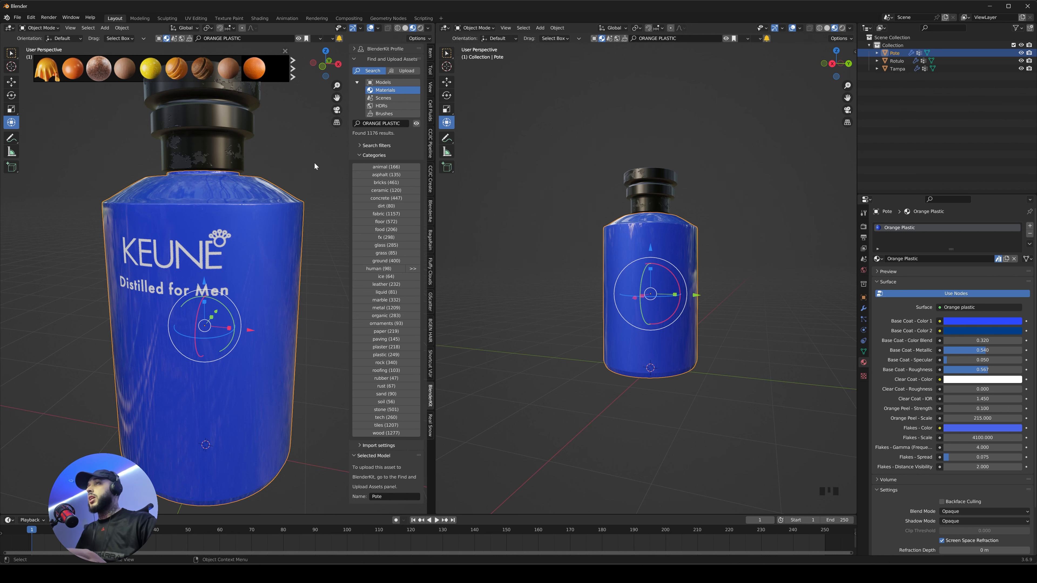
# - Switch the second 3D viewport to the Shader Editor and examine the Orange plastic node's parameters
pyautogui.click(447, 31)
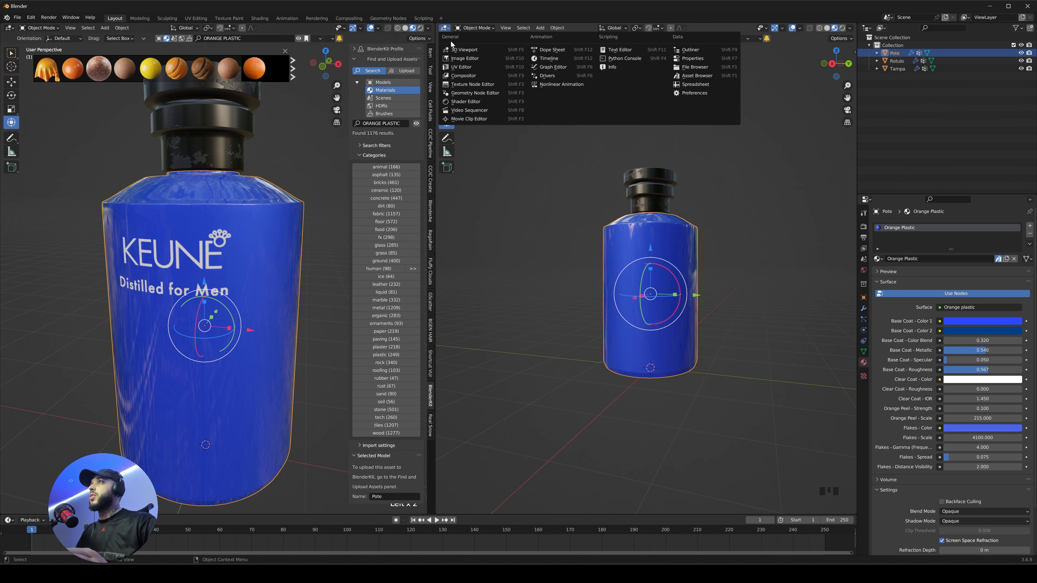
pyautogui.click(457, 102)
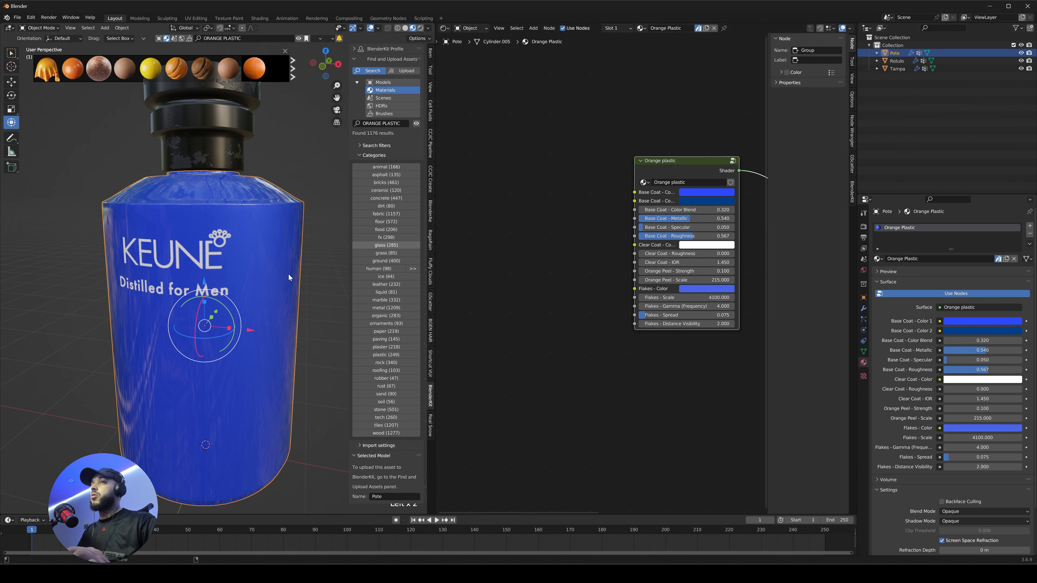
pyautogui.keyDown('ctrl'); pyautogui.moveTo(573, 196); pyautogui.dragTo(565, 205, button='middle'); pyautogui.keyUp('ctrl')
pyautogui.keyDown('shift'); pyautogui.moveTo(609, 299); pyautogui.dragTo(535, 246, button='middle'); pyautogui.keyUp('shift')
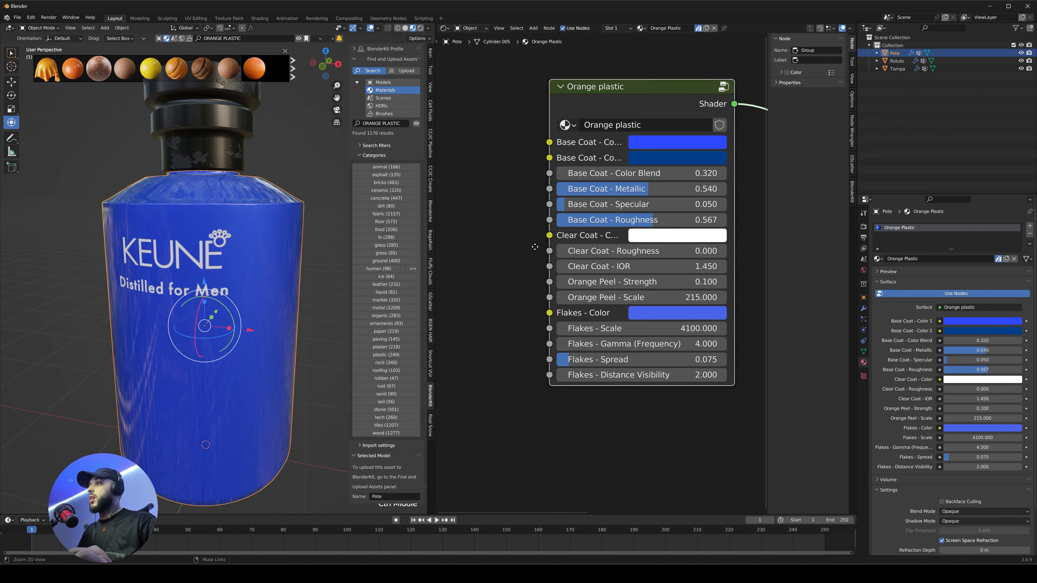
pyautogui.keyDown('shift'); pyautogui.moveTo(640, 109); pyautogui.dragTo(605, 117, button='middle'); pyautogui.keyUp('shift')
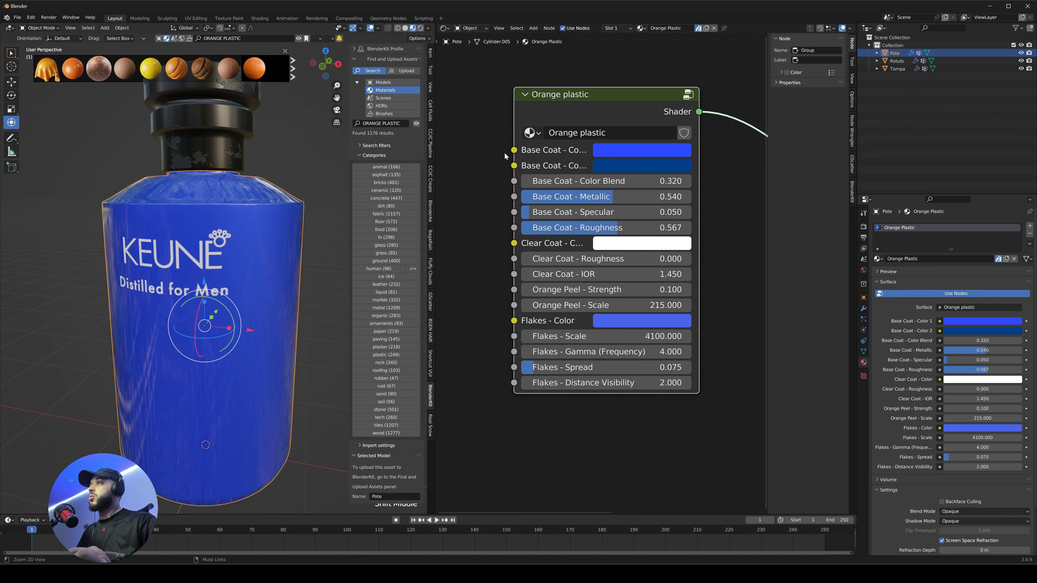
pyautogui.moveTo(504, 153)
pyautogui.keyDown('ctrl'); pyautogui.mouseDown(button='middle')
pyautogui.moveTo(505, 216)
pyautogui.moveTo(503, 141)
pyautogui.mouseUp(button='middle'); pyautogui.keyUp('ctrl')
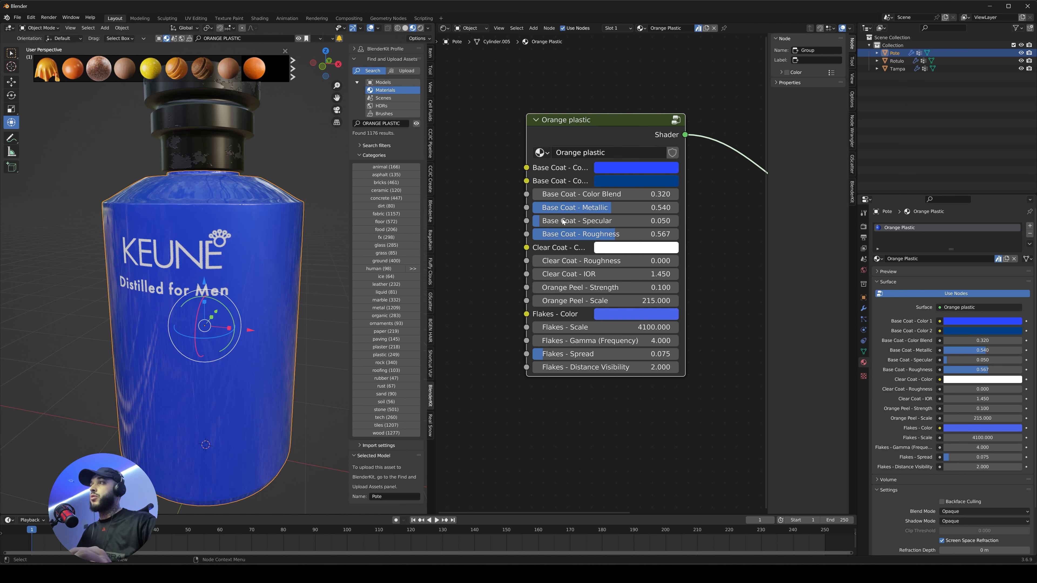
pyautogui.keyDown('ctrl'); pyautogui.moveTo(585, 206); pyautogui.dragTo(663, 145, button='middle'); pyautogui.keyUp('ctrl')
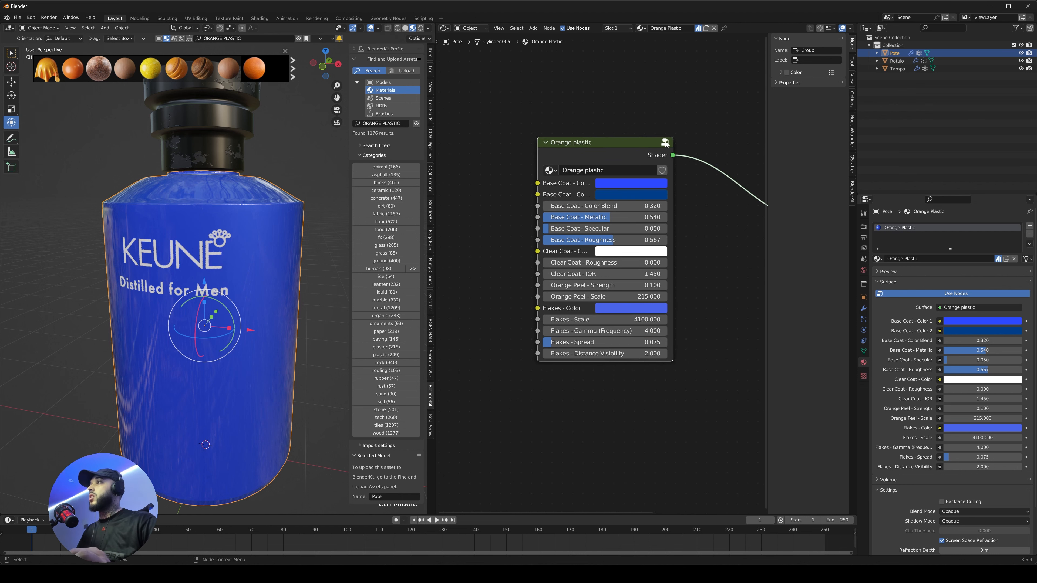
# - Examine the nodes inside the Orange plastic group and return to the material's main node tree
pyautogui.click(664, 145)
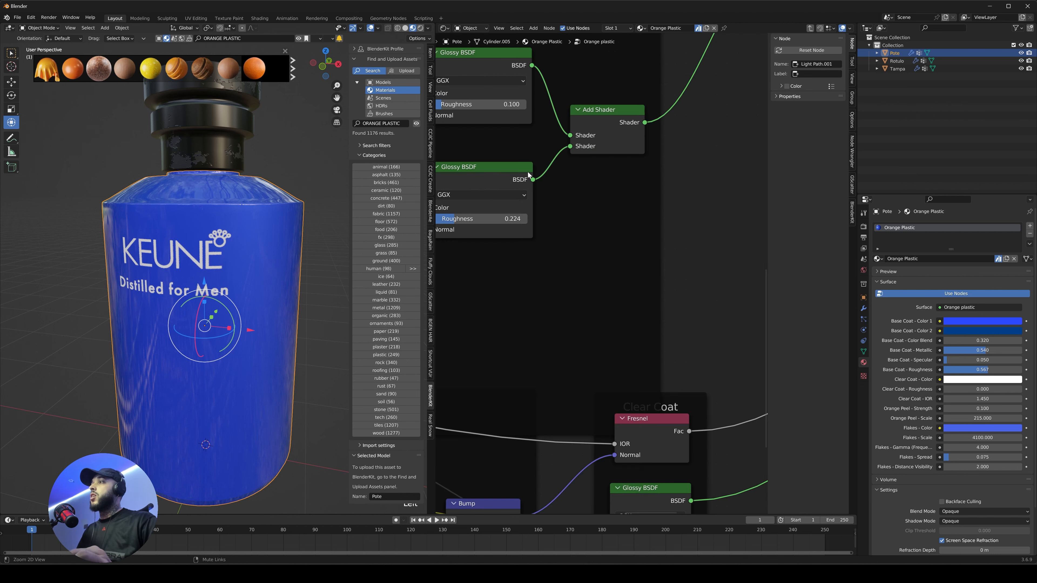
pyautogui.keyDown('ctrl'); pyautogui.moveTo(568, 314); pyautogui.dragTo(569, 305, button='middle'); pyautogui.keyUp('ctrl')
pyautogui.keyDown('shift'); pyautogui.moveTo(542, 221); pyautogui.dragTo(550, 342, button='middle'); pyautogui.keyUp('shift')
pyautogui.keyDown('ctrl'); pyautogui.moveTo(590, 282); pyautogui.dragTo(616, 249, button='middle'); pyautogui.keyUp('ctrl')
pyautogui.keyDown('shift'); pyautogui.moveTo(612, 335); pyautogui.dragTo(588, 117, button='middle'); pyautogui.keyUp('shift')
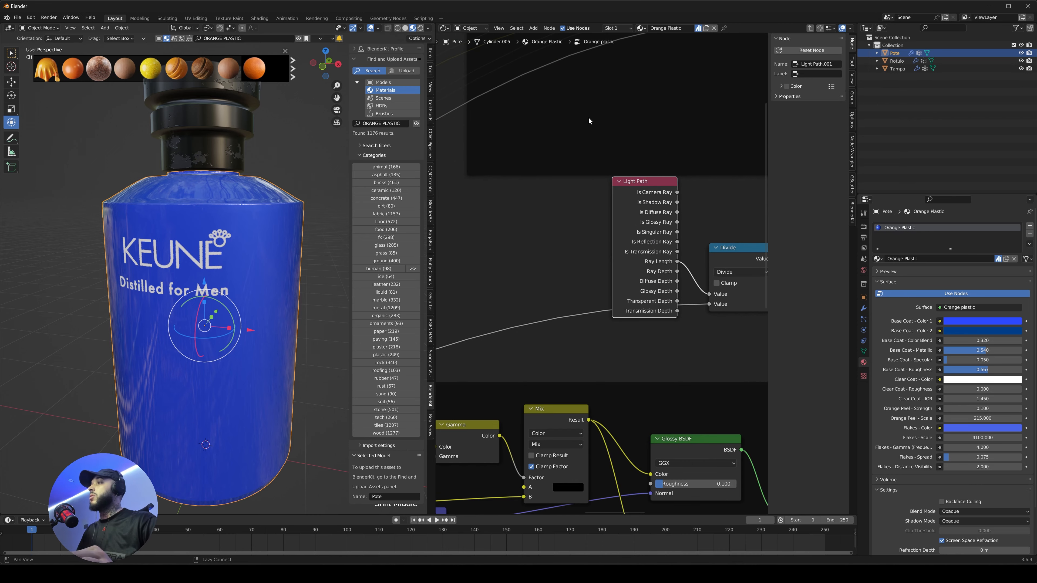
pyautogui.keyDown('ctrl'); pyautogui.moveTo(567, 257); pyautogui.dragTo(569, 335, button='middle'); pyautogui.keyUp('ctrl')
pyautogui.keyDown('shift'); pyautogui.moveTo(569, 334); pyautogui.dragTo(582, 231, button='middle'); pyautogui.keyUp('shift')
pyautogui.click(447, 32)
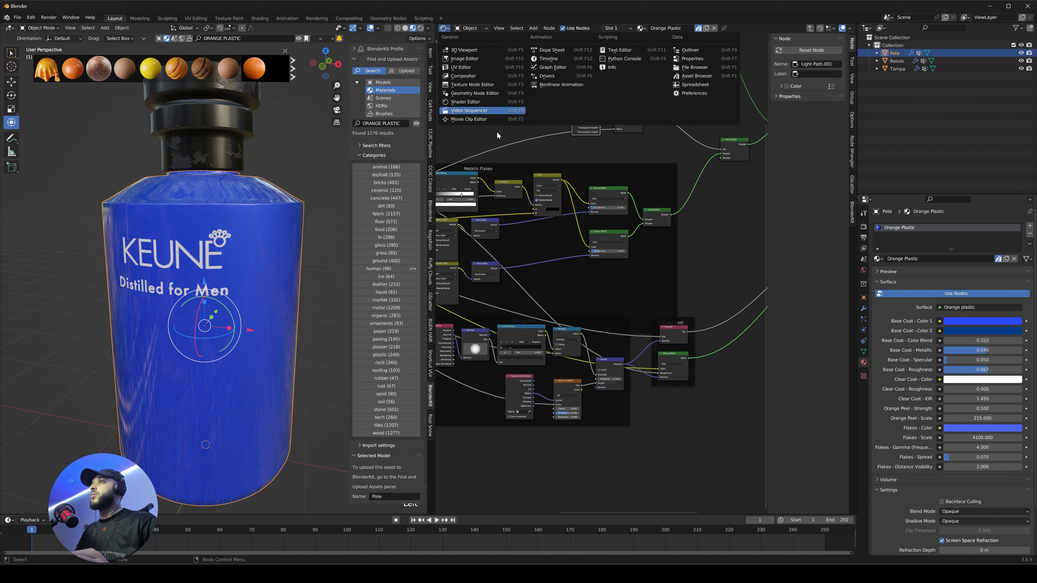
pyautogui.press('Tab')
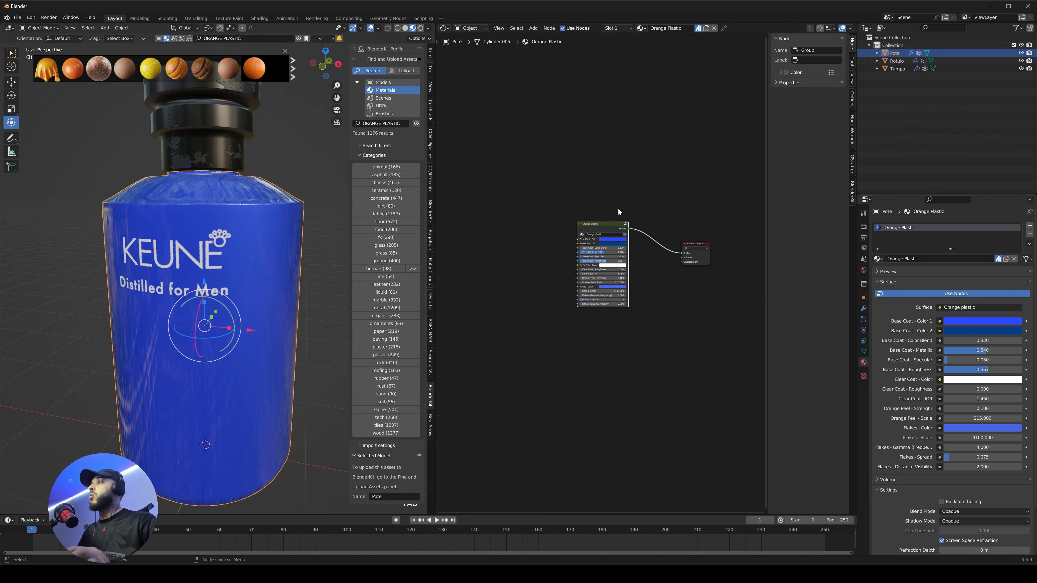
pyautogui.keyDown('ctrl'); pyautogui.moveTo(619, 207); pyautogui.dragTo(648, 246, button='middle'); pyautogui.keyUp('ctrl')
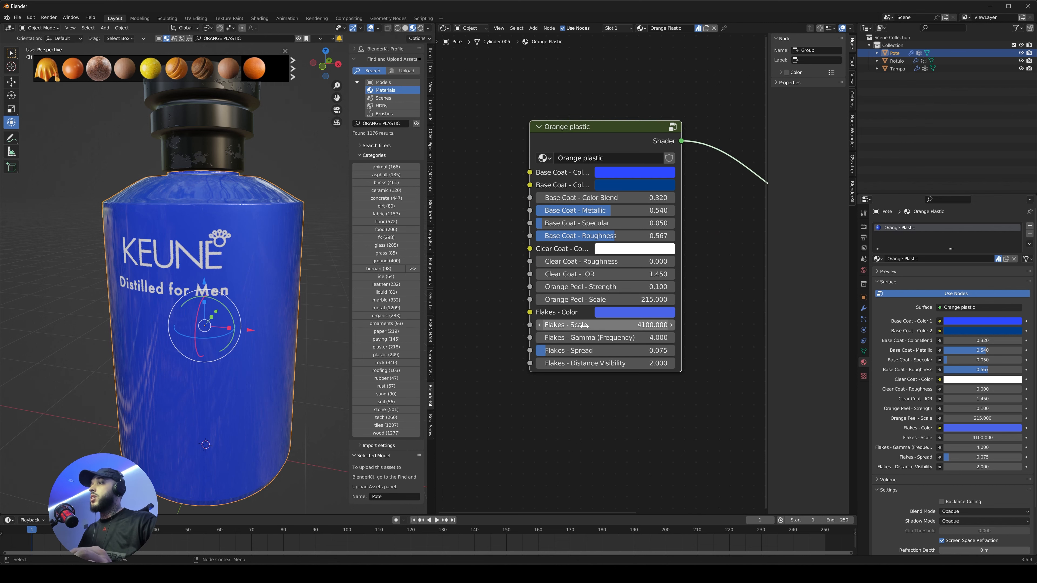
# - Inspect the bottle from the front with nothing selected, comparing solid shading with material preview
pyautogui.keyDown('ctrl'); pyautogui.moveTo(223, 196); pyautogui.dragTo(226, 278, button='middle'); pyautogui.keyUp('ctrl')
pyautogui.press('KP_1')
pyautogui.keyDown('ctrl'); pyautogui.moveTo(102, 210); pyautogui.dragTo(149, 229, button='middle'); pyautogui.keyUp('ctrl')
pyautogui.moveTo(298, 245)
pyautogui.keyDown('shift'); pyautogui.mouseDown(button='middle')
pyautogui.moveTo(283, 230)
pyautogui.moveTo(292, 230)
pyautogui.mouseUp(button='middle'); pyautogui.keyUp('shift')
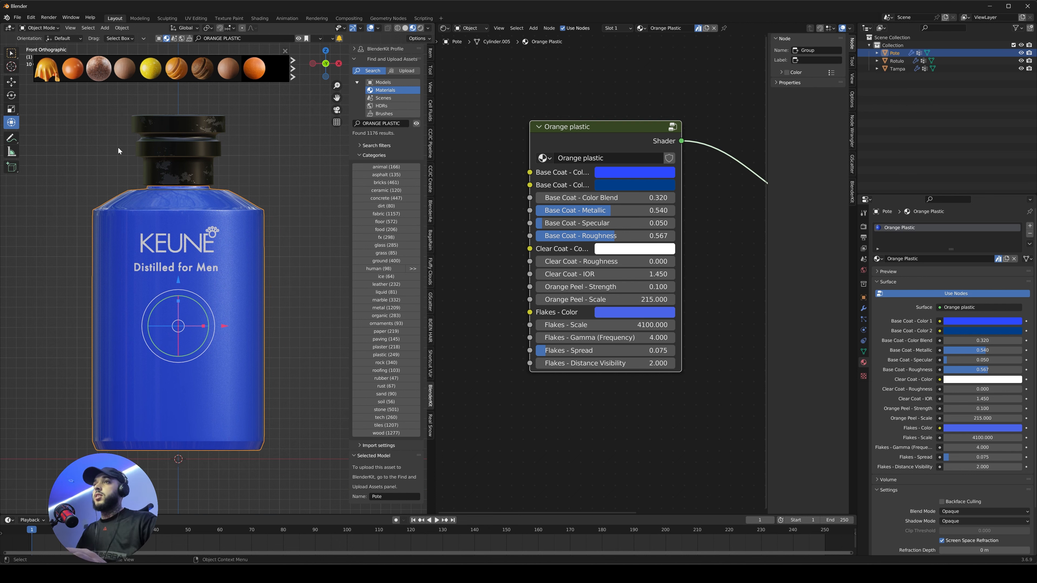
pyautogui.click(286, 178)
pyautogui.press('z')
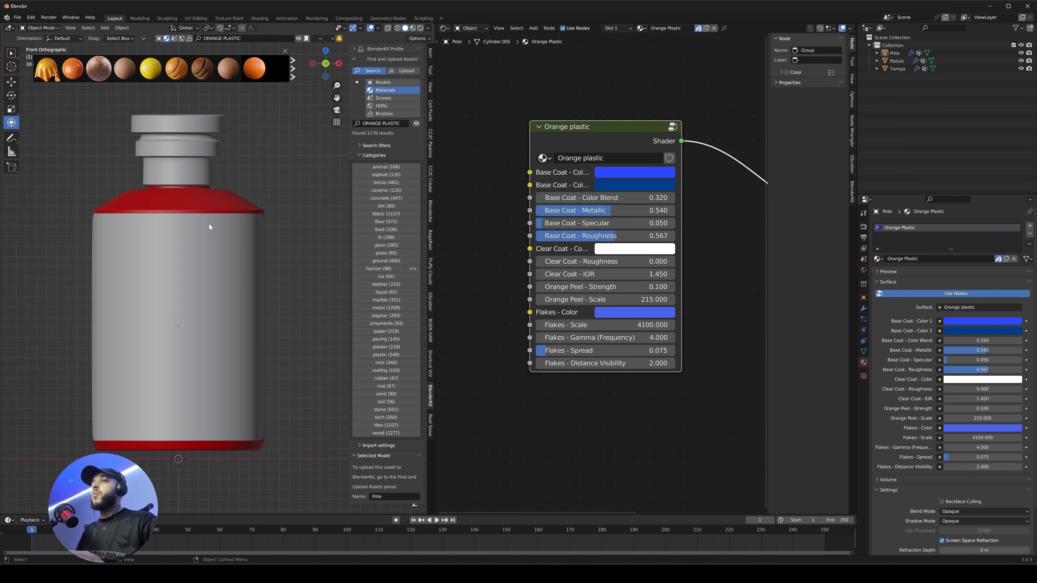
pyautogui.press('z')
pyautogui.click(195, 301)
# - Put the Rotulo label in Edit Mode and display its UVs over the logo in the UV Editor
pyautogui.click(187, 259)
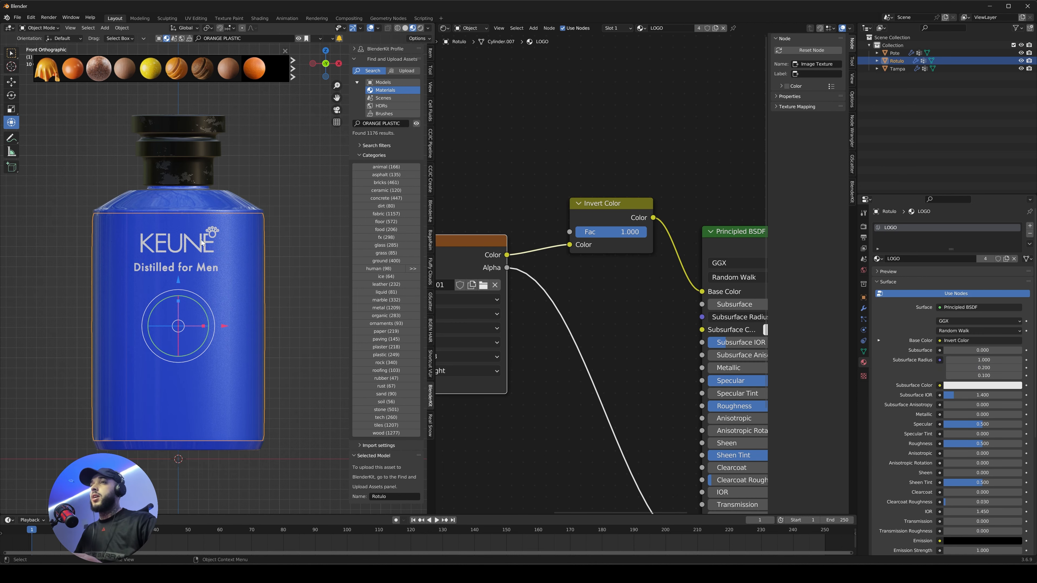
pyautogui.press('Tab')
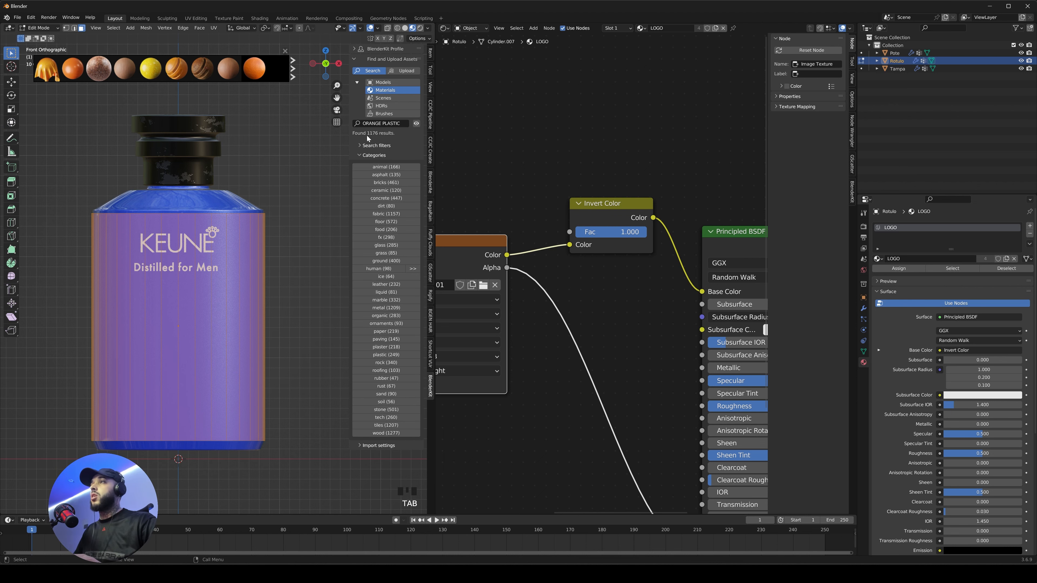
pyautogui.click(445, 29)
pyautogui.click(462, 72)
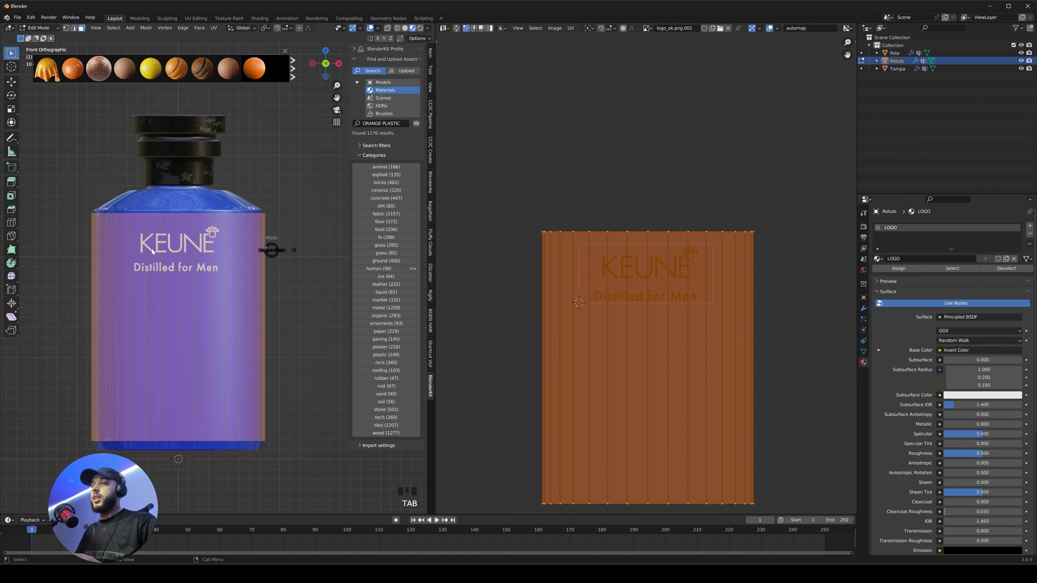
# - Return to Object Mode, expand the Shortcut VUr settings and hide the 3D viewport's sidebar
pyautogui.press('Tab')
pyautogui.click(297, 307)
pyautogui.click(431, 370)
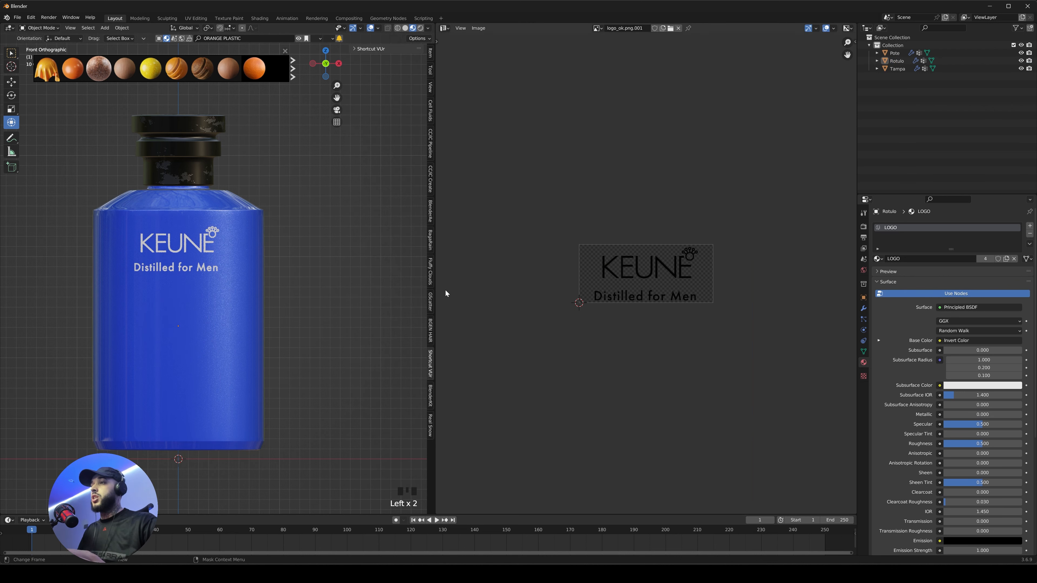
pyautogui.click(357, 50)
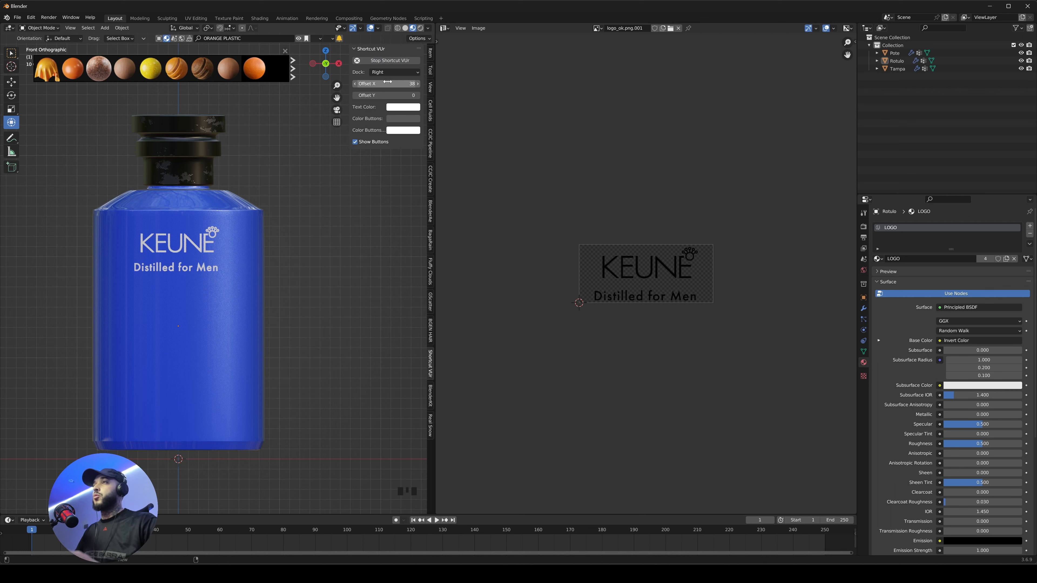
pyautogui.press('n')
# - Move all of the Rotulo label's UVs down by about 0.028 along Y
pyautogui.click(166, 246)
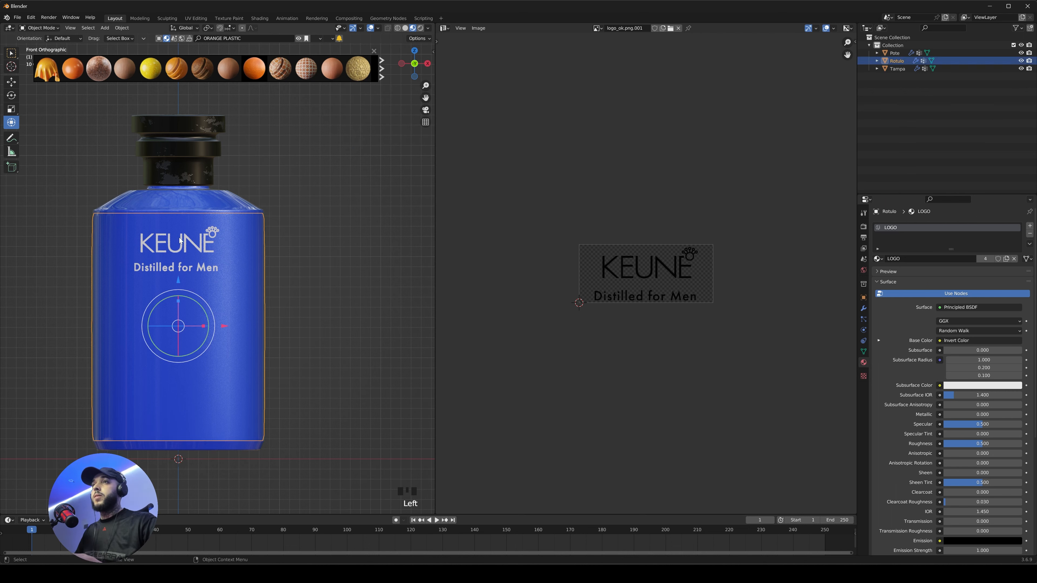
pyautogui.press('Tab')
pyautogui.click(234, 262)
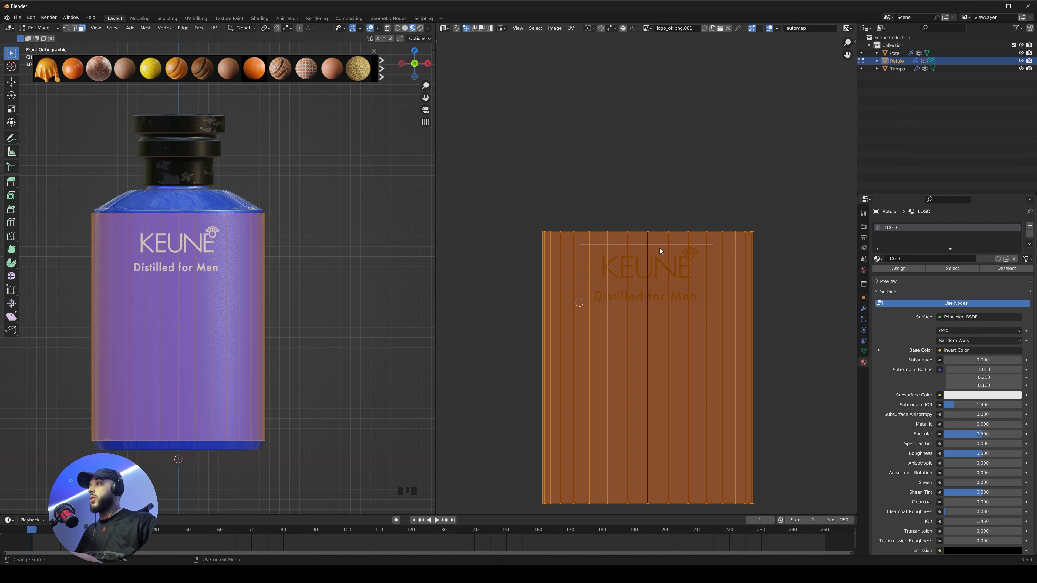
pyautogui.press('g')
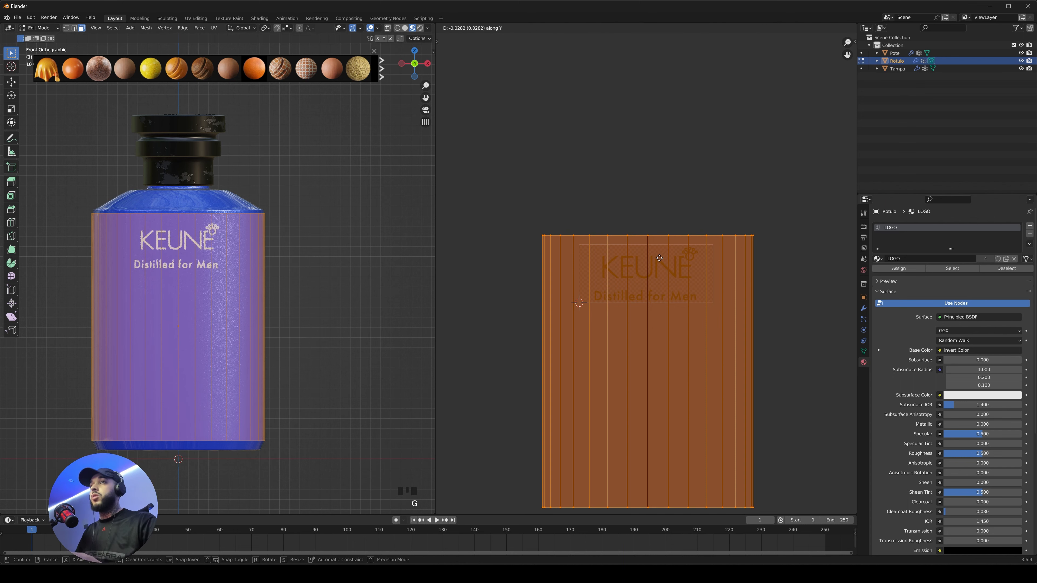
pyautogui.click(659, 258)
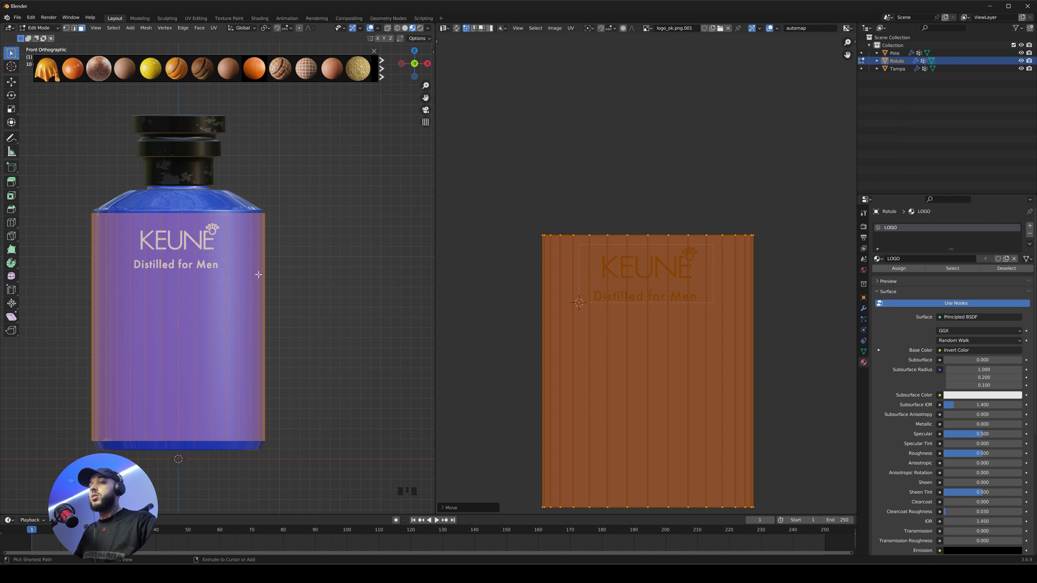
# - Add a horizontal loop cut to the label mesh and slide it just below the "Distilled for Men" text
pyautogui.hotkey('ctrl', 'r')
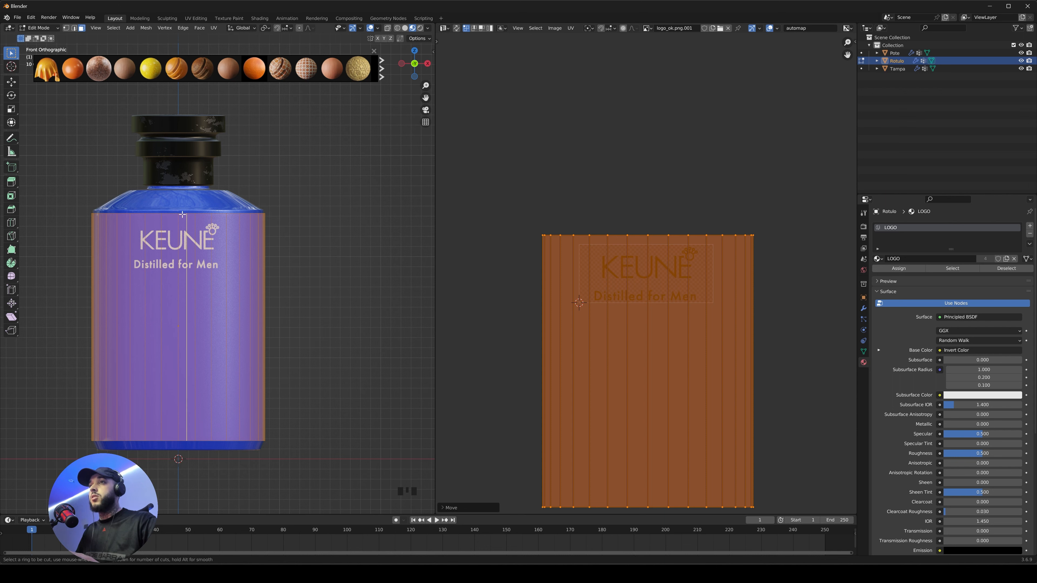
pyautogui.click(265, 327)
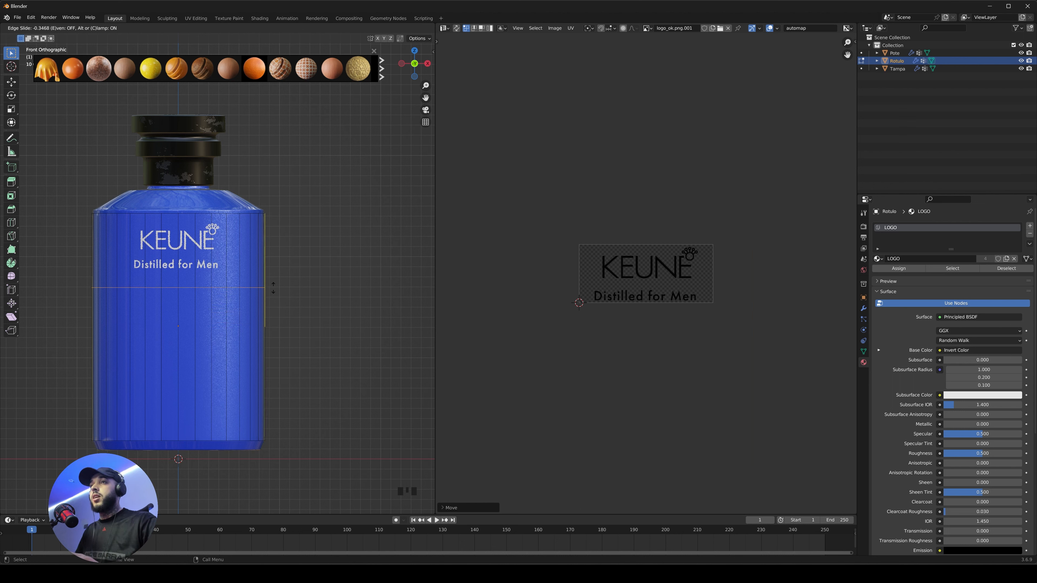
pyautogui.click(280, 273)
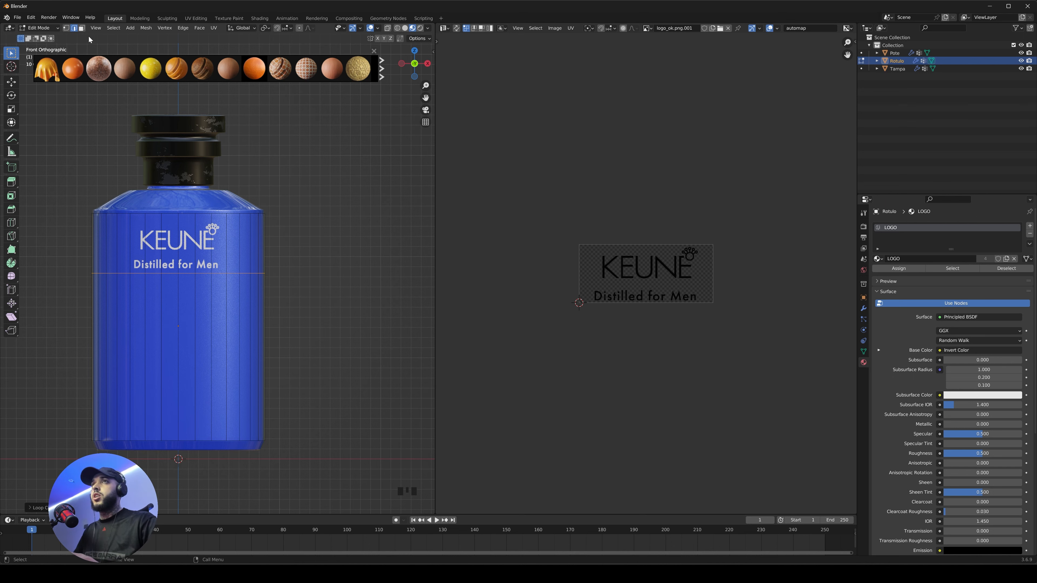
# - Separate the label's upper ring of faces carrying the logo into its own object and leave Edit Mode
pyautogui.click(82, 28)
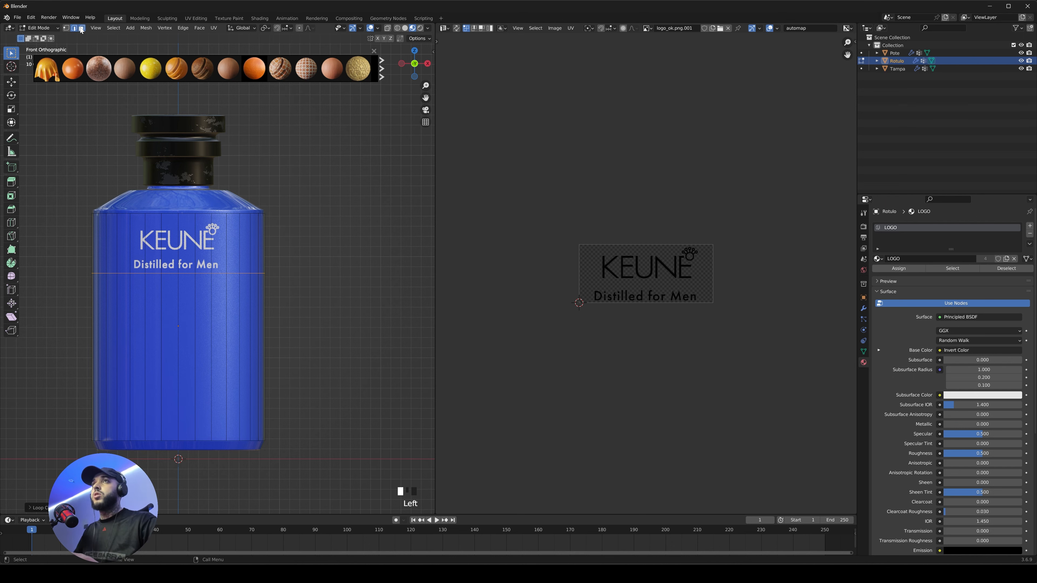
pyautogui.click(181, 234)
pyautogui.doubleClick(181, 235)
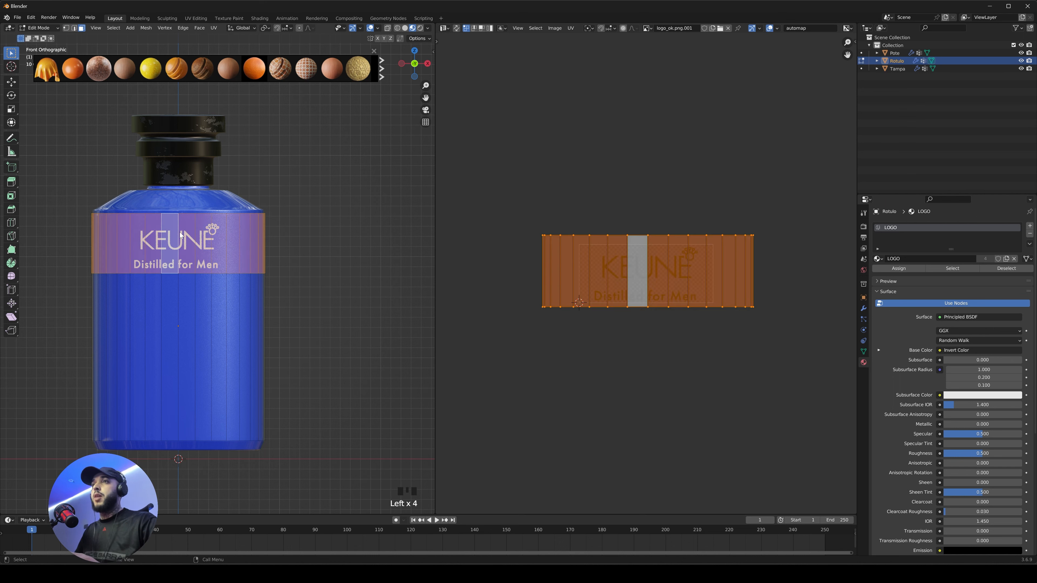
pyautogui.rightClick(209, 238)
pyautogui.moveTo(176, 363)
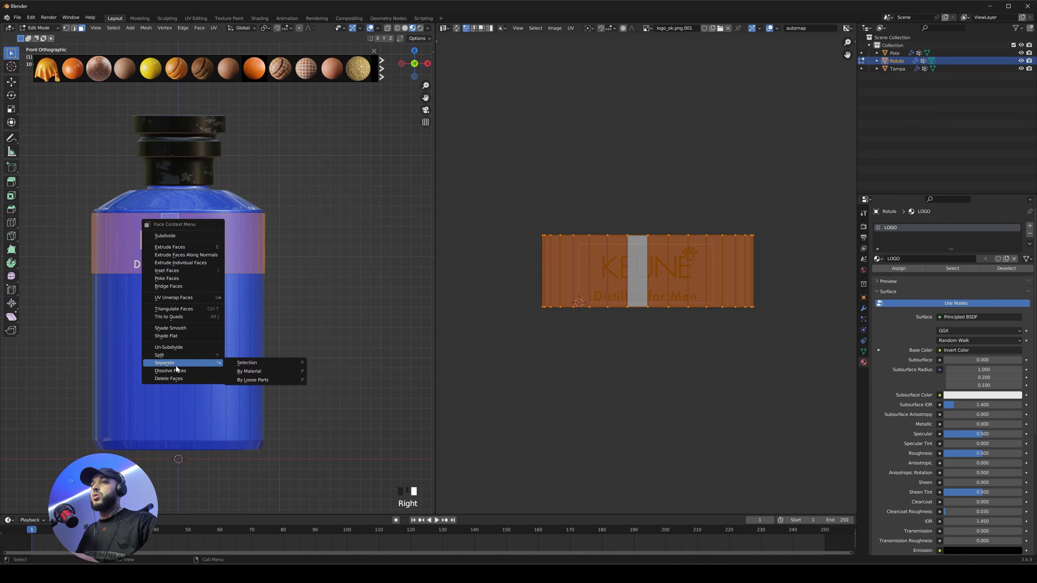
pyautogui.click(256, 363)
pyautogui.press('Tab')
# - Check the upper and lower label pieces individually, inspecting the upper logo band at an angle and from the front
pyautogui.click(223, 303)
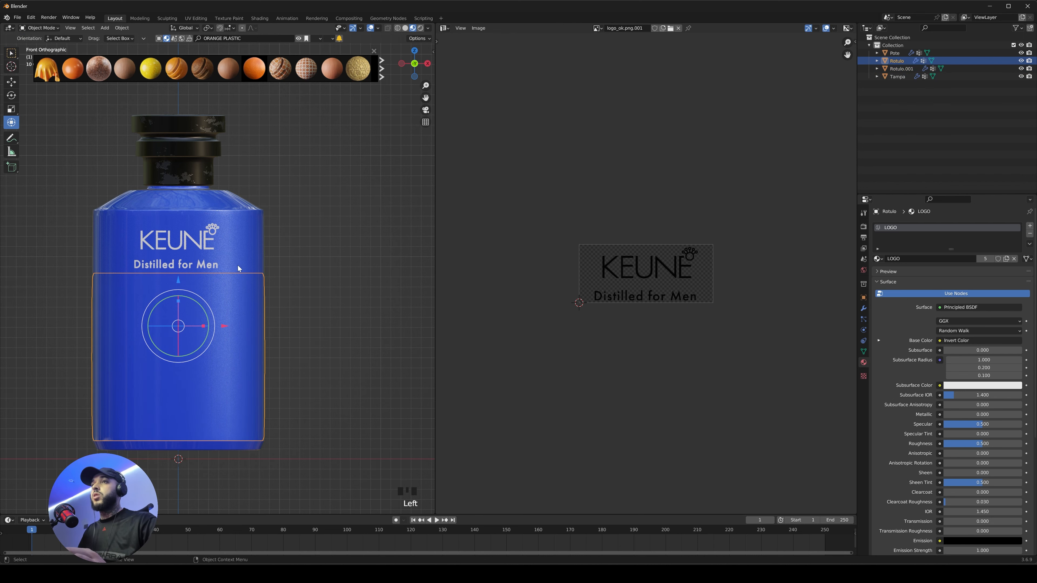
pyautogui.click(237, 267)
pyautogui.click(213, 304)
pyautogui.click(296, 240)
pyautogui.click(240, 245)
pyautogui.moveTo(326, 196); pyautogui.dragTo(257, 235, button='middle')
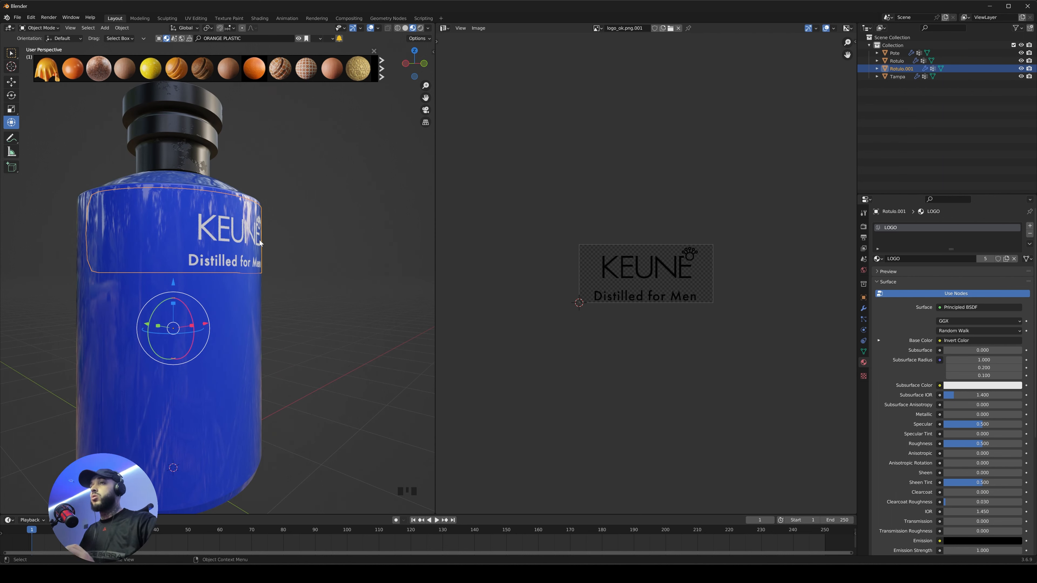
pyautogui.click(217, 246)
pyautogui.press('KP_1')
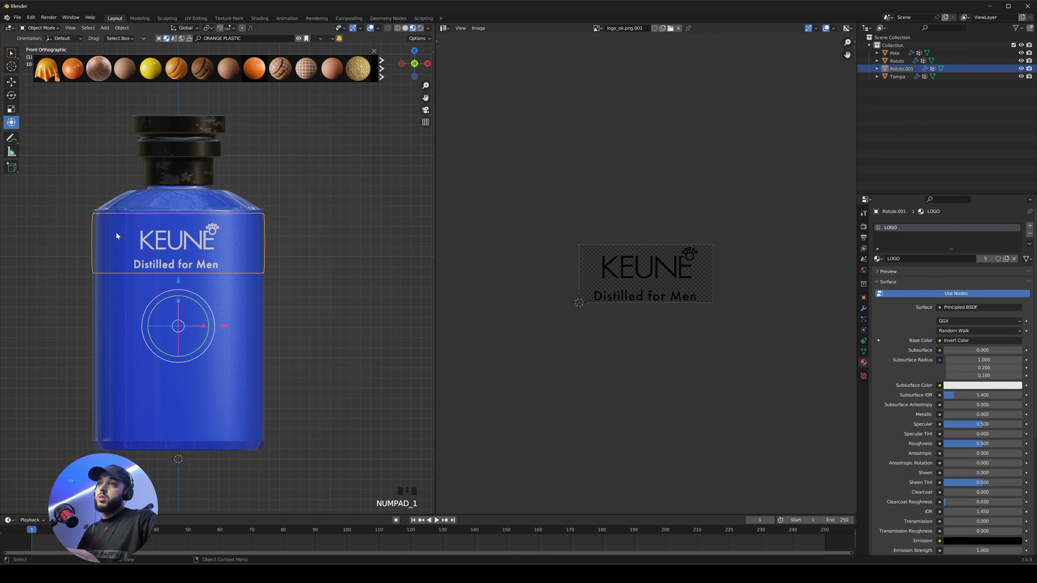
# - Compare the upper logo band with the lower label piece by selecting each in turn, viewed at an angle and from the front
pyautogui.click(228, 300)
pyautogui.click(232, 257)
pyautogui.click(238, 309)
pyautogui.click(235, 258)
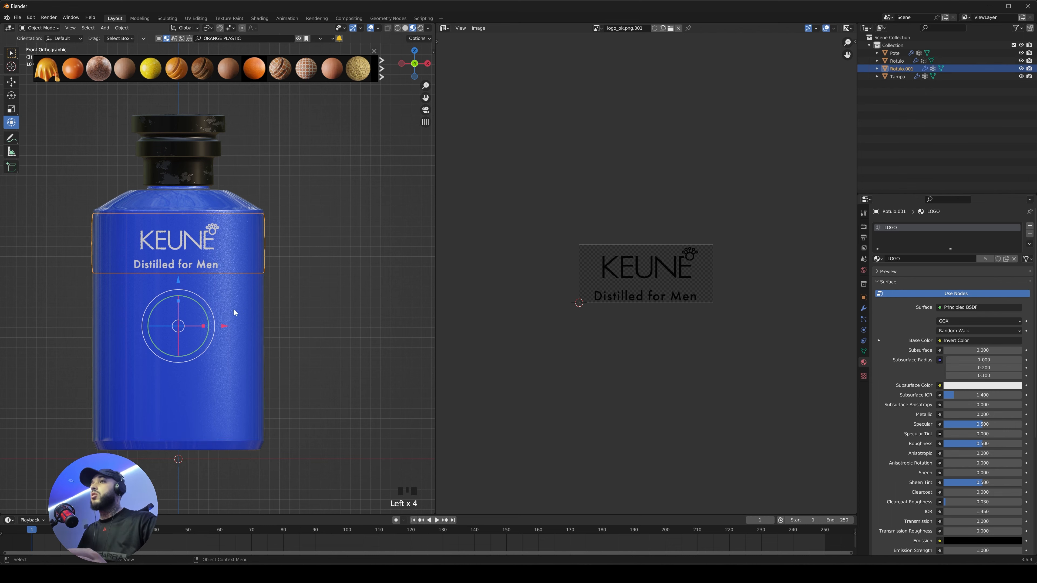
pyautogui.click(234, 311)
pyautogui.moveTo(333, 223); pyautogui.dragTo(212, 258, button='middle')
pyautogui.click(293, 237)
pyautogui.moveTo(293, 237); pyautogui.dragTo(241, 224, button='middle')
pyautogui.click(195, 245)
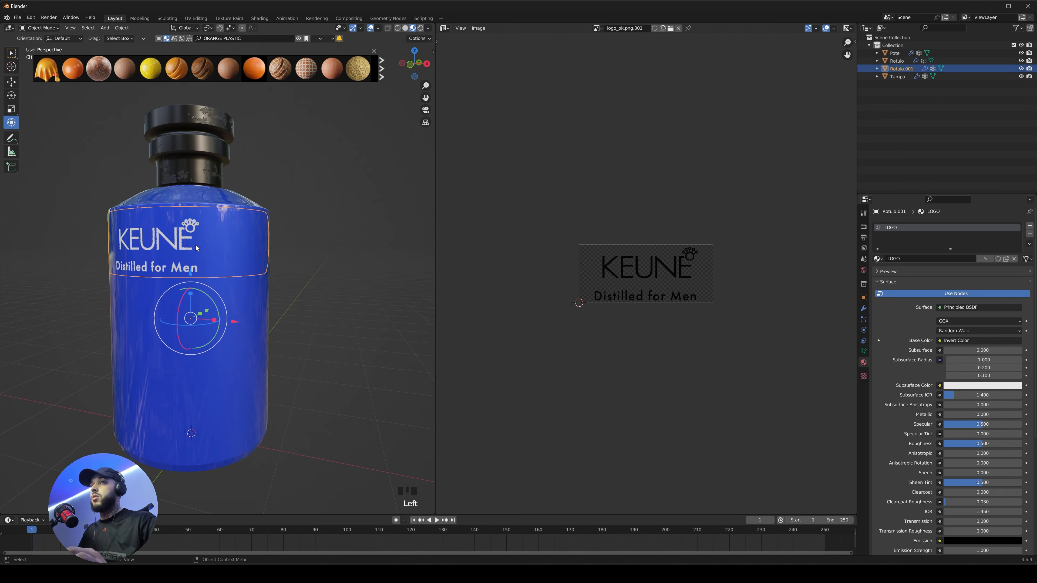
pyautogui.moveTo(153, 228); pyautogui.dragTo(188, 296, button='middle')
pyautogui.click(187, 297)
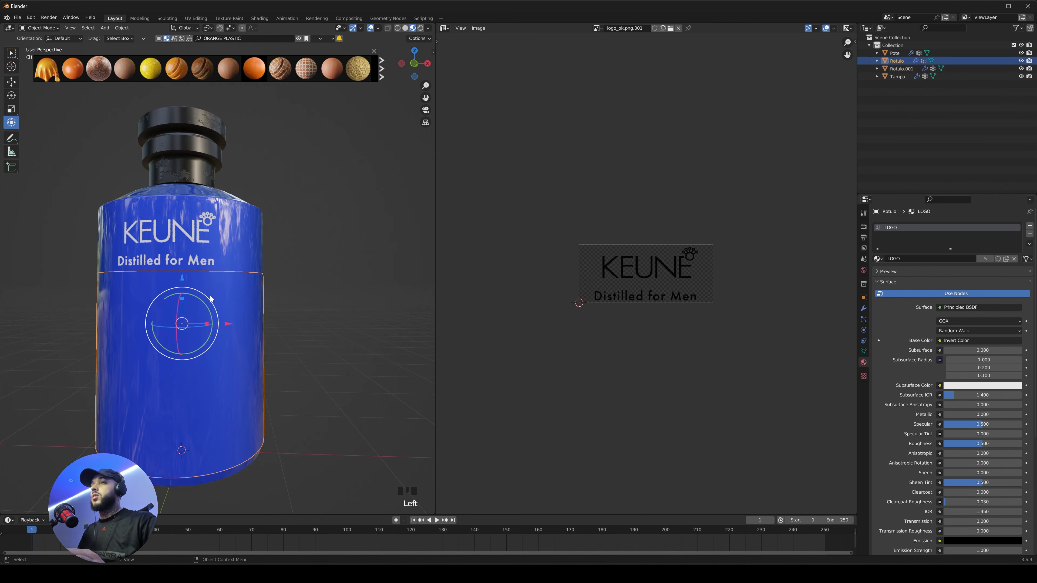
pyautogui.press('KP_1')
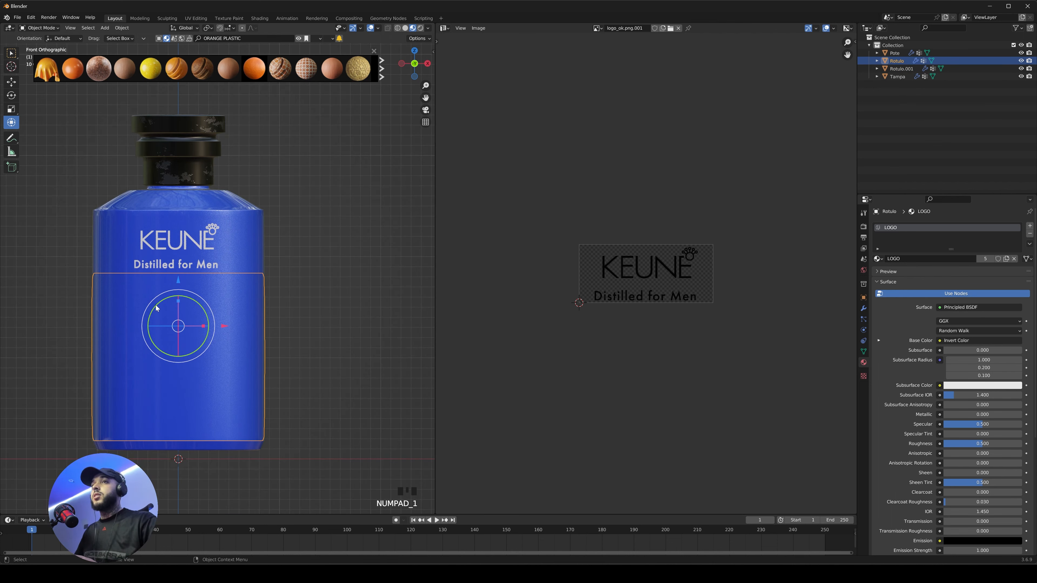
# - Select all faces of the lower label piece in Edit Mode and return to Object Mode
pyautogui.press('Tab')
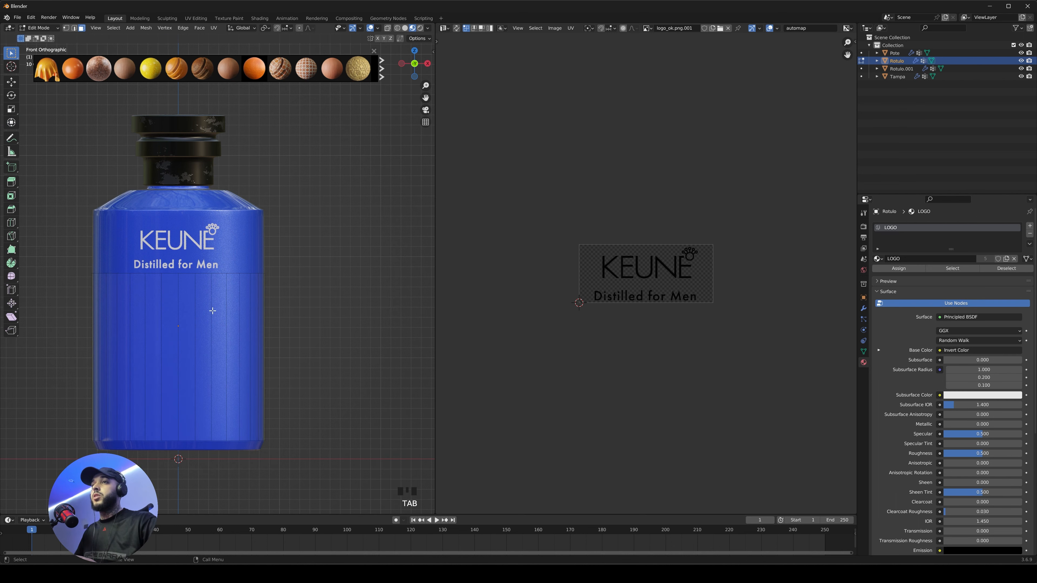
pyautogui.press('a')
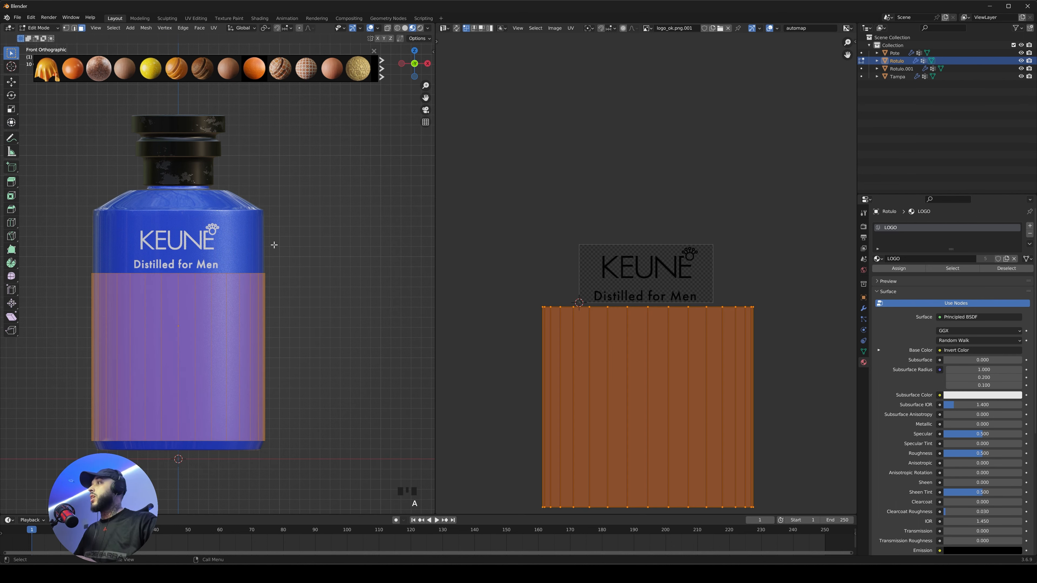
pyautogui.press('Tab')
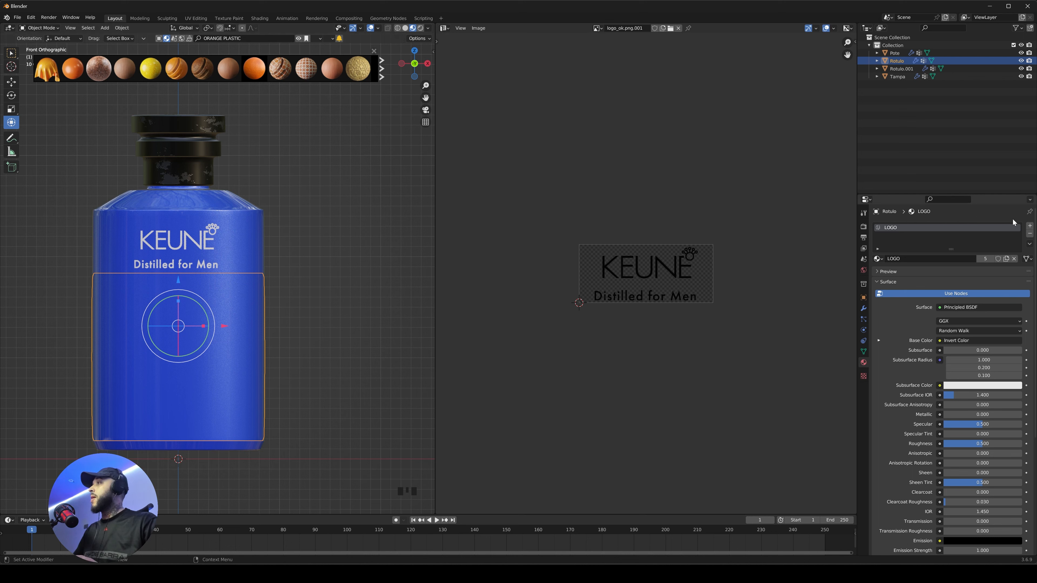
pyautogui.click(1029, 234)
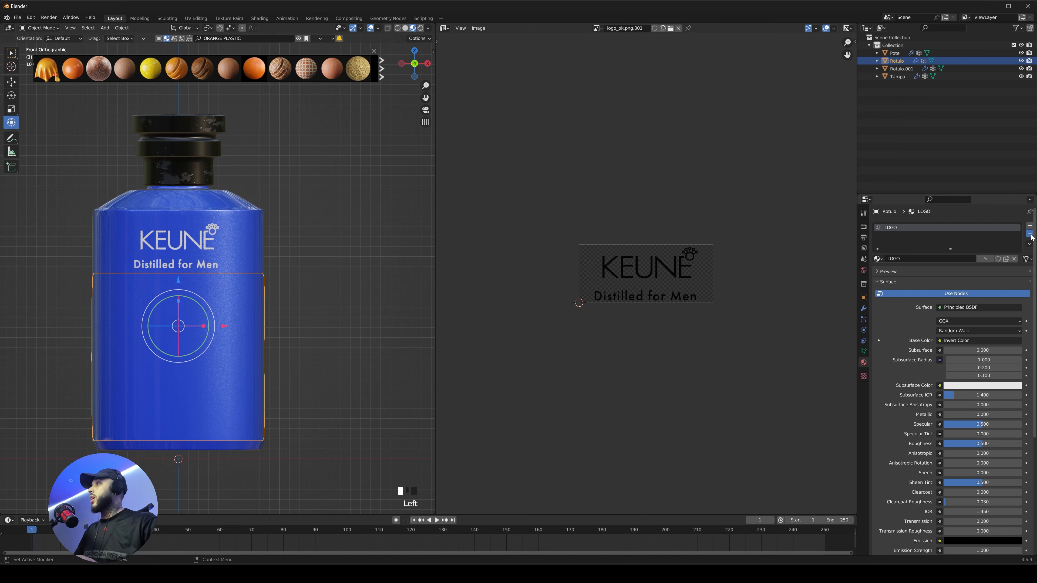
pyautogui.click(907, 258)
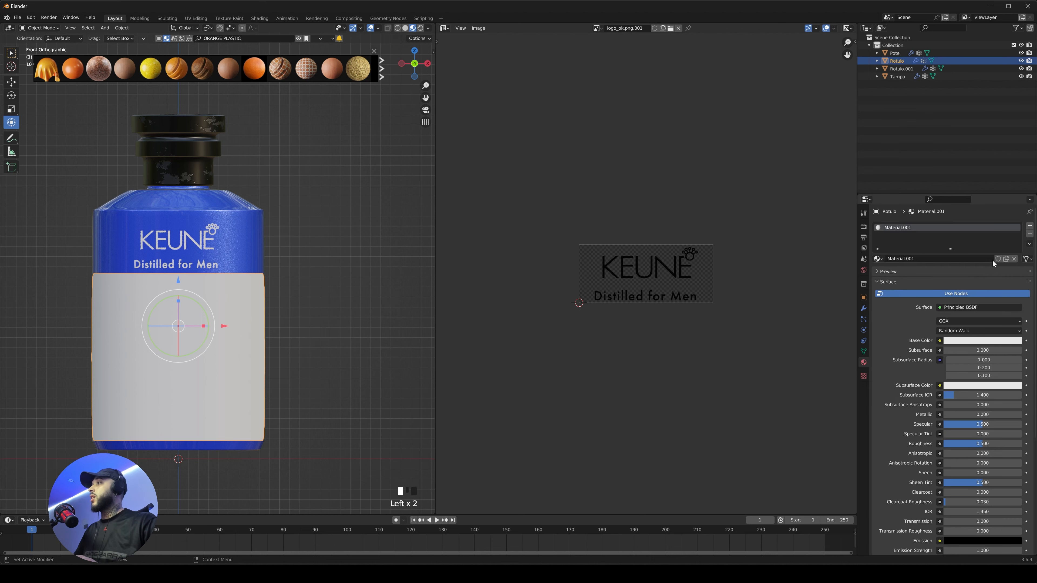
pyautogui.click(878, 260)
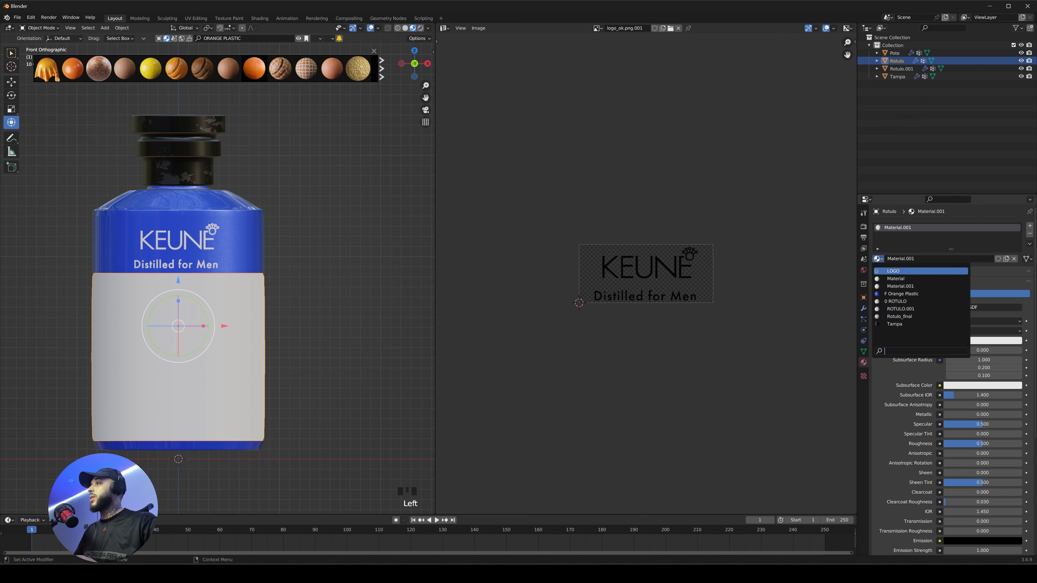
pyautogui.click(909, 271)
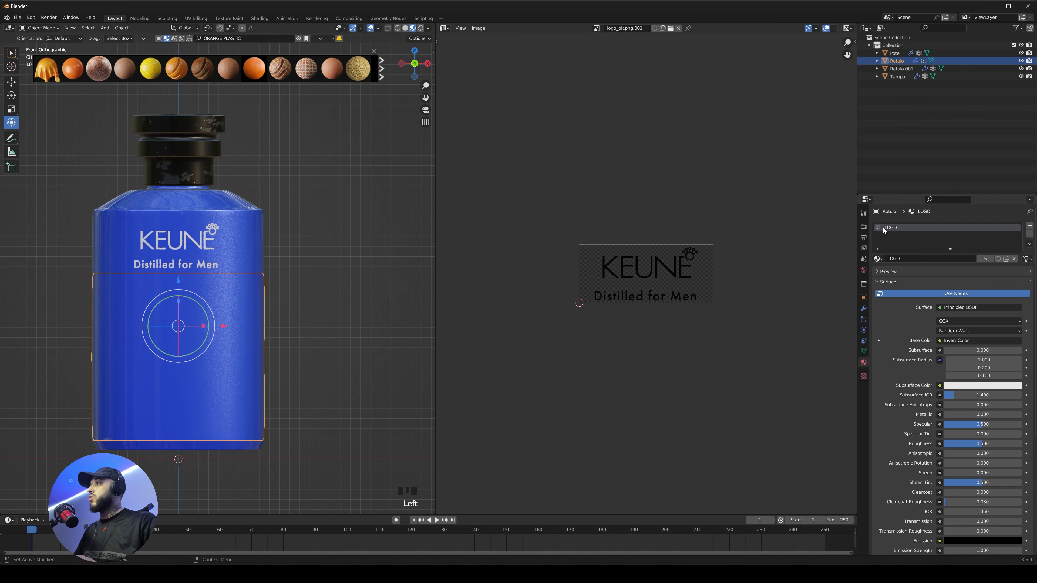
# - Make an independent copy of the LOGO material for the lower label piece and name it Rotulo_01
pyautogui.click(1007, 259)
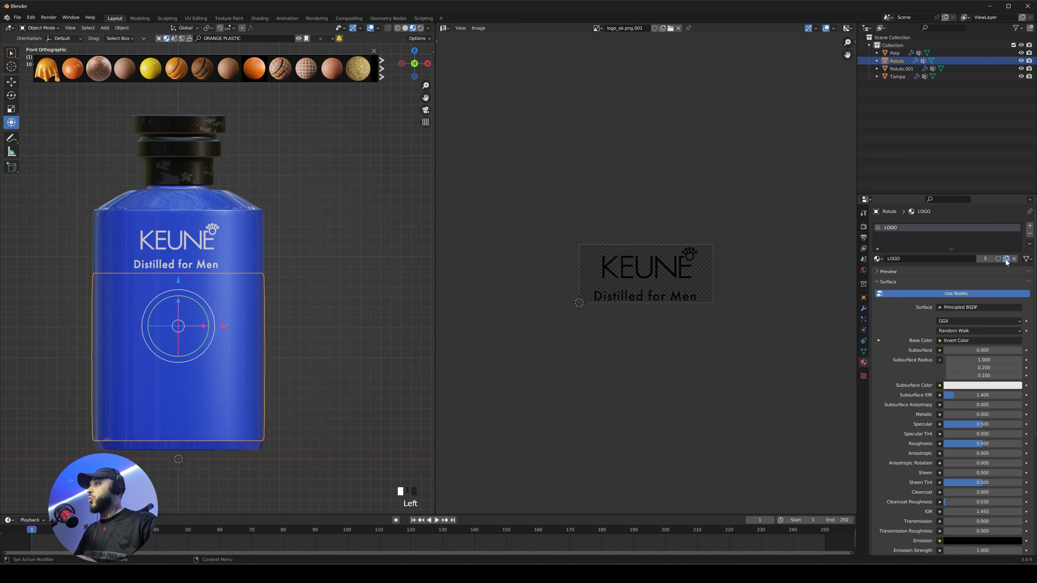
pyautogui.click(917, 257)
pyautogui.write('Ro')
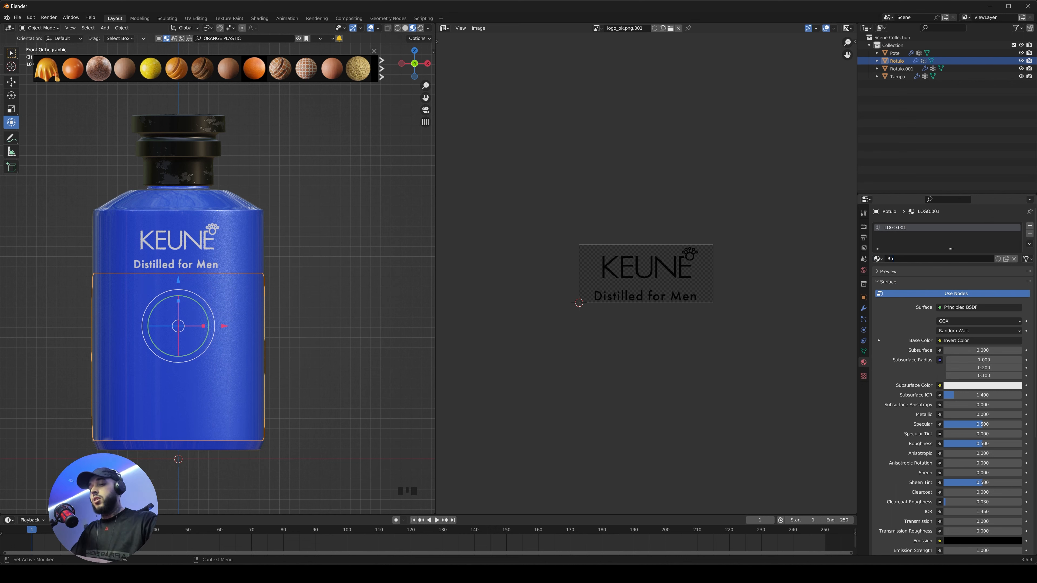
pyautogui.write('tulo_')
pyautogui.write('01')
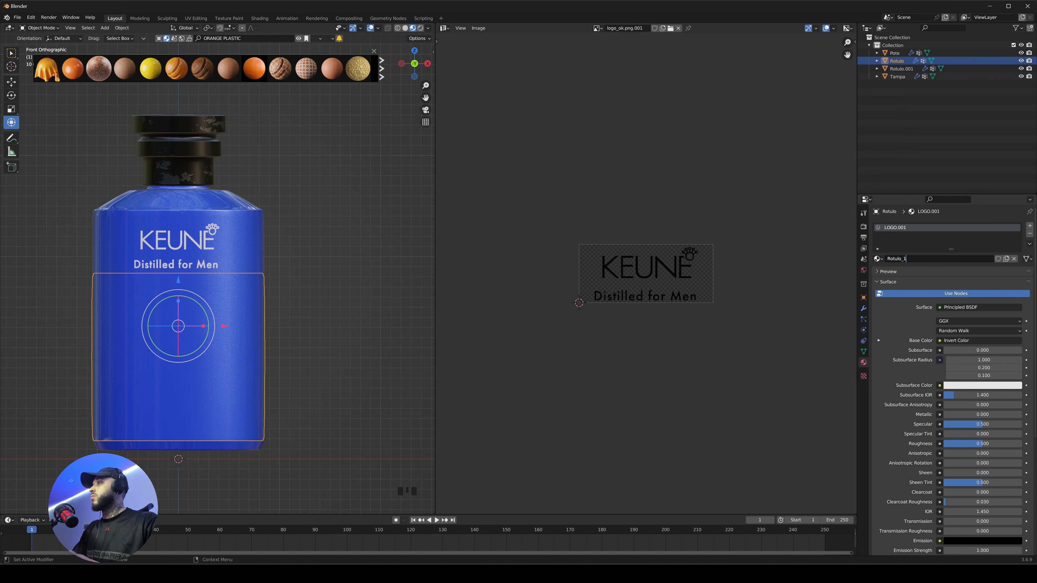
pyautogui.press('Return')
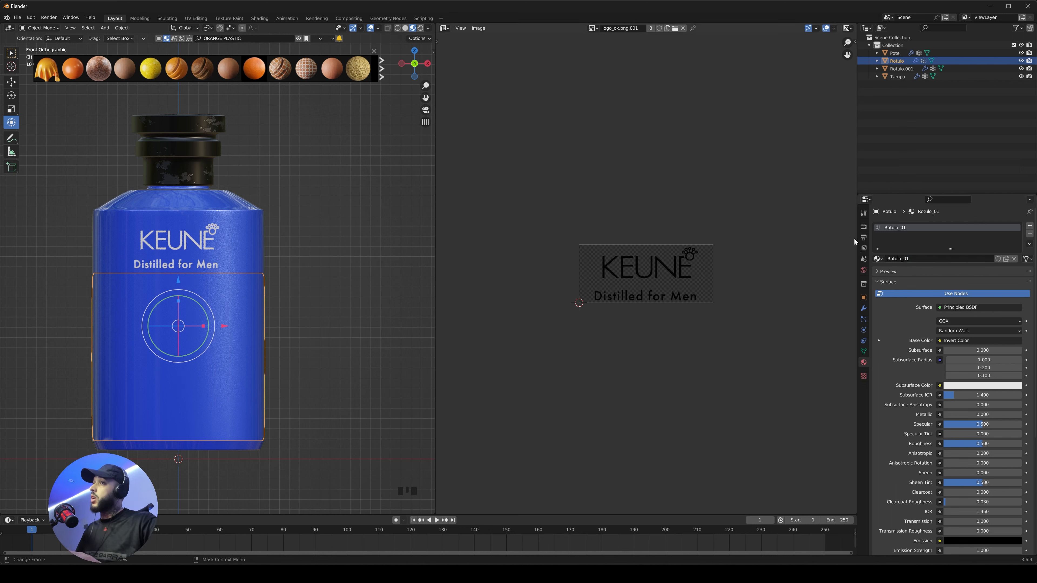
# - In the Rotulo_01 shader nodes, delete the Invert Color node and connect the image texture's Color directly to Base Color
pyautogui.click(445, 28)
pyautogui.click(461, 103)
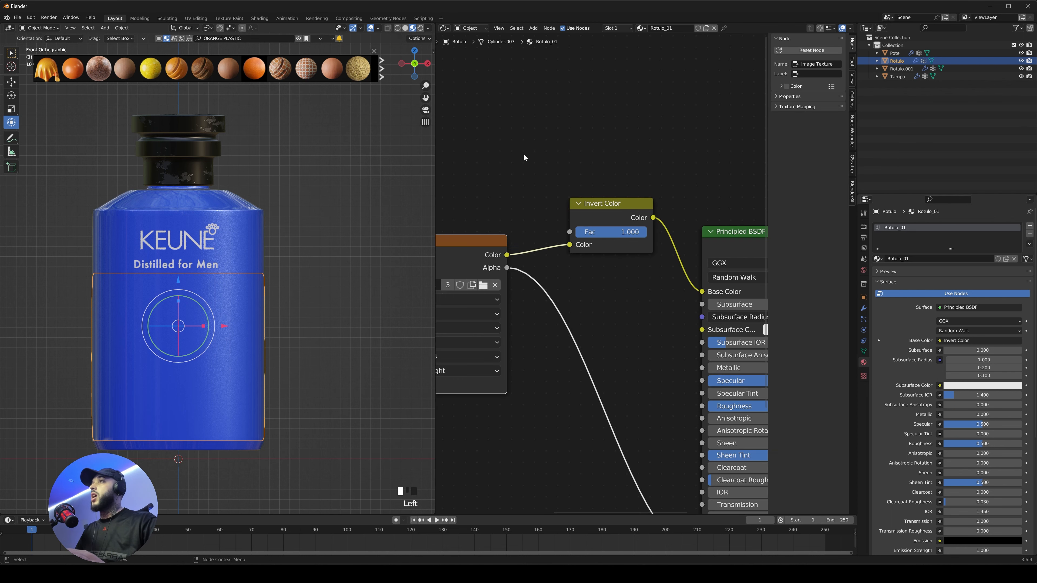
pyautogui.scroll(-1, 551, 219)
pyautogui.click(608, 215)
pyautogui.press('x')
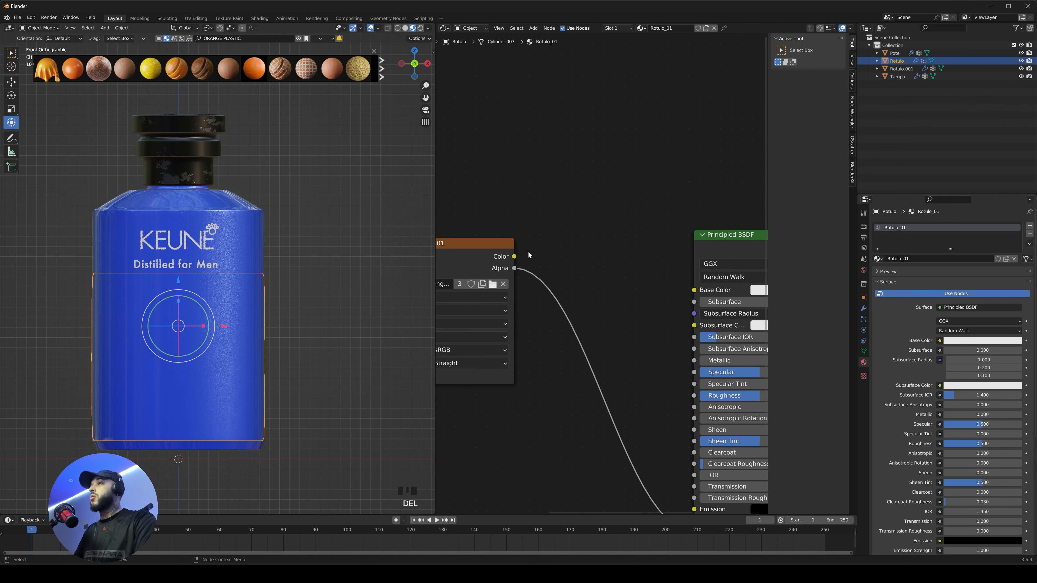
pyautogui.moveTo(514, 256); pyautogui.dragTo(695, 289)
# - Replace the logo in the image texture node with ROTULO.png from the Aula_05 folder
pyautogui.keyDown('shift'); pyautogui.moveTo(486, 287); pyautogui.dragTo(651, 264, button='middle'); pyautogui.keyUp('shift')
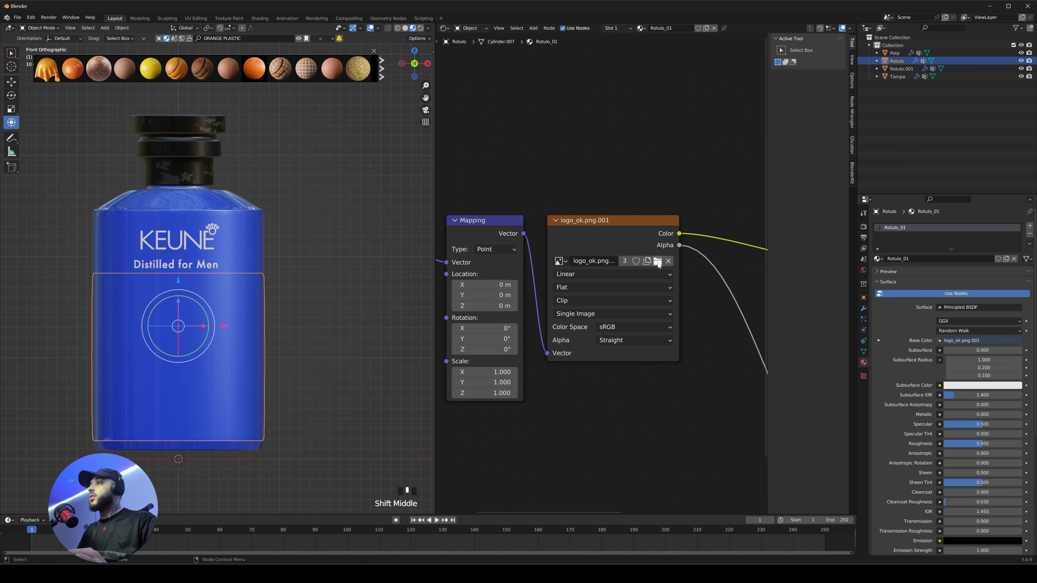
pyautogui.click(658, 264)
pyautogui.scroll(-2, 352, 353)
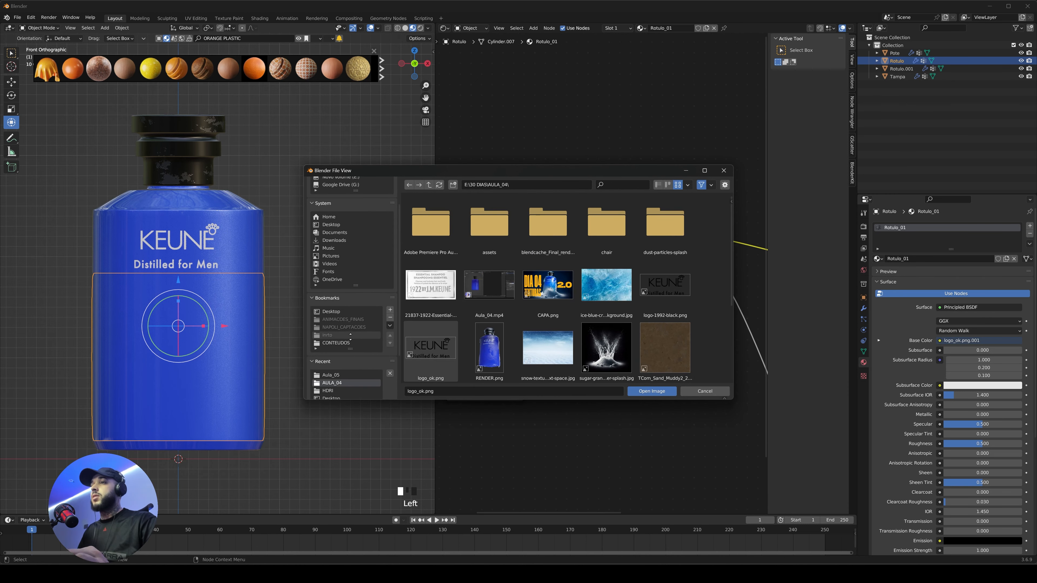
pyautogui.click(338, 375)
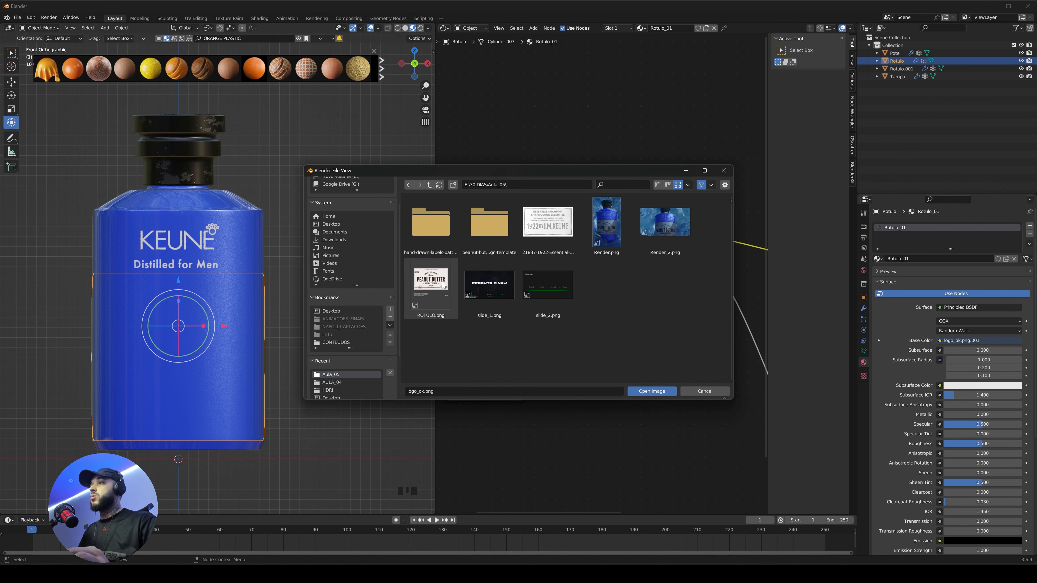
pyautogui.doubleClick(443, 286)
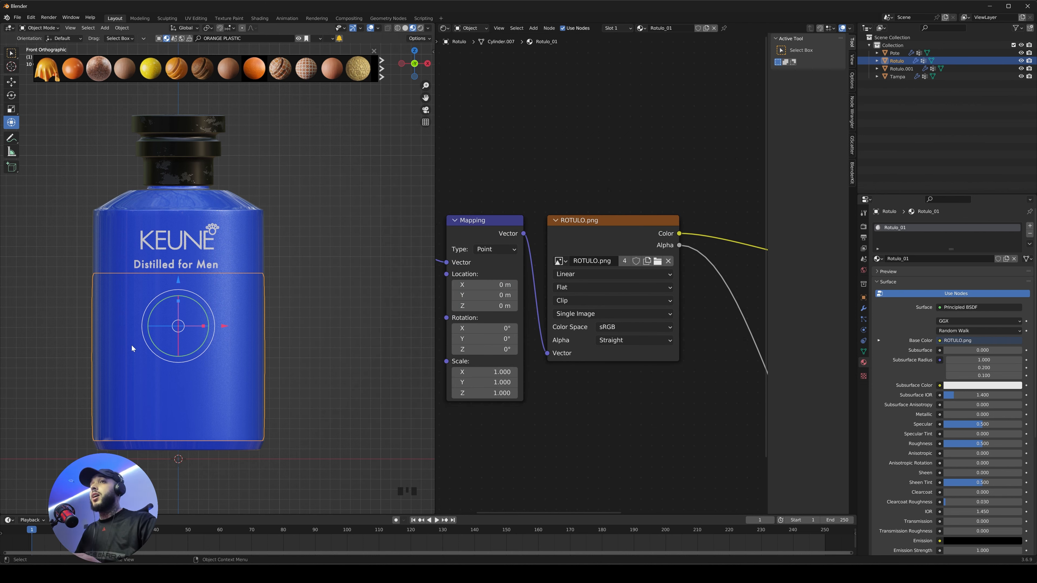
# - Unwrap the lower label piece's selected faces in Edit Mode by projecting them from the front view
pyautogui.press('Tab')
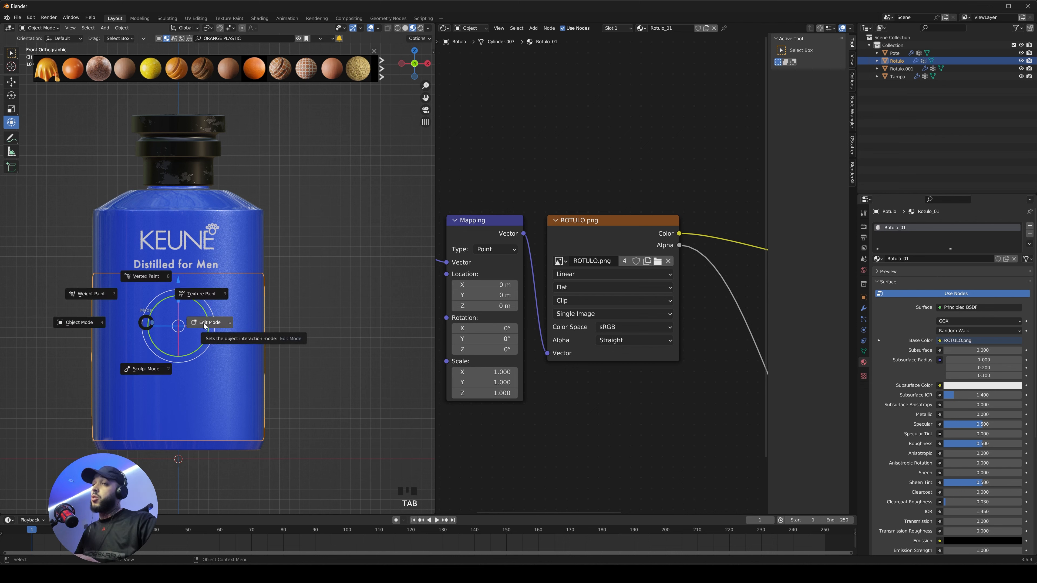
pyautogui.click(219, 323)
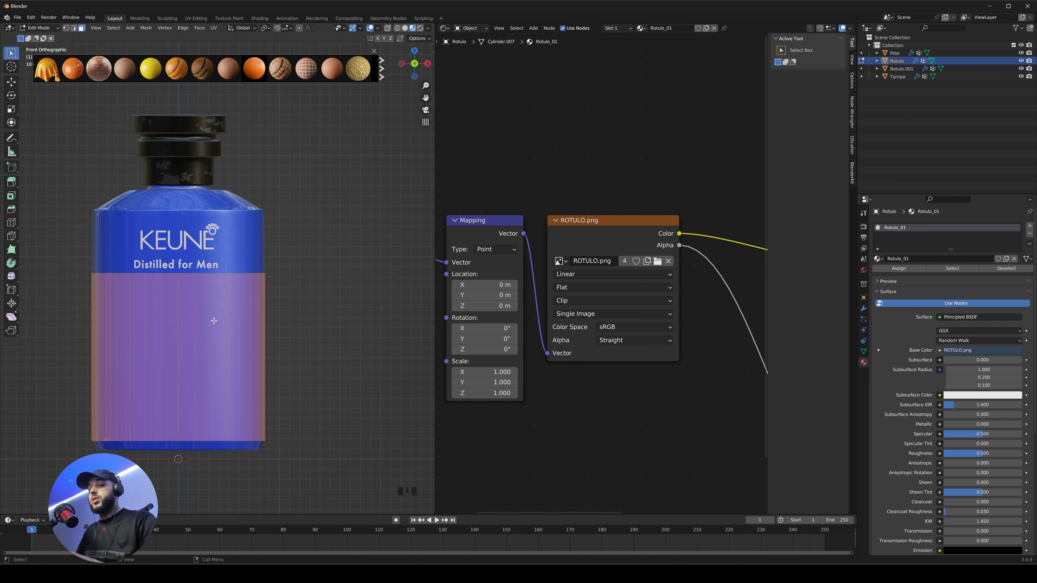
pyautogui.press('u')
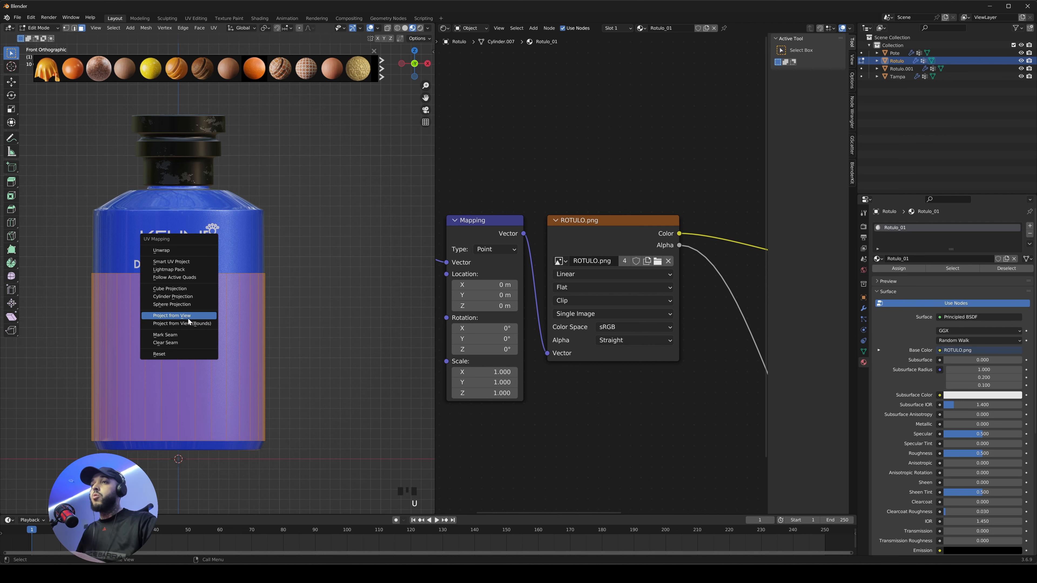
pyautogui.click(189, 318)
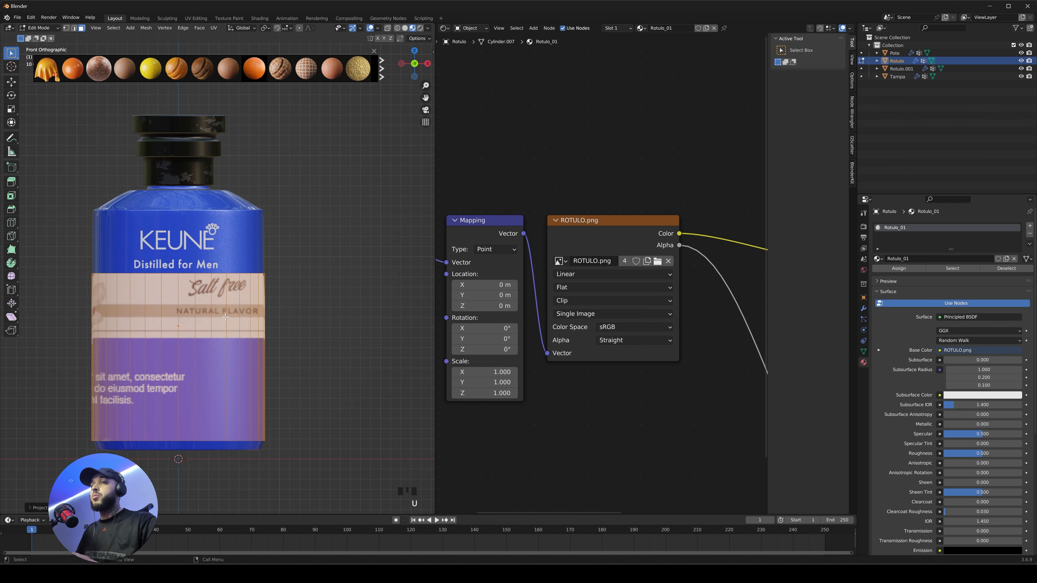
# - In the UV Editor, scale all the lower label's UVs up about 2.85 times and move them over the Peanut Butter artwork
pyautogui.click(444, 28)
pyautogui.click(462, 67)
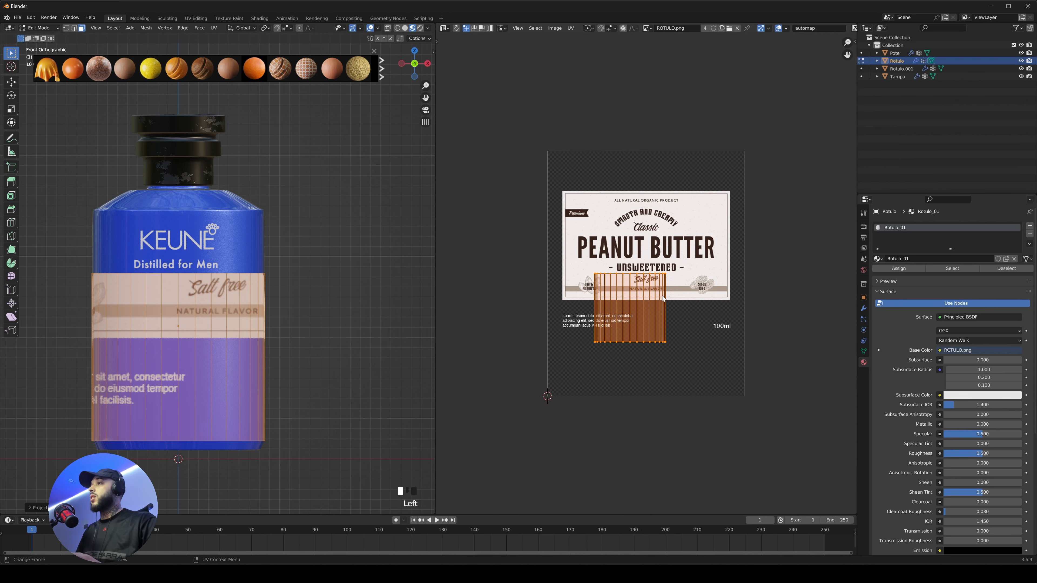
pyautogui.click(444, 30)
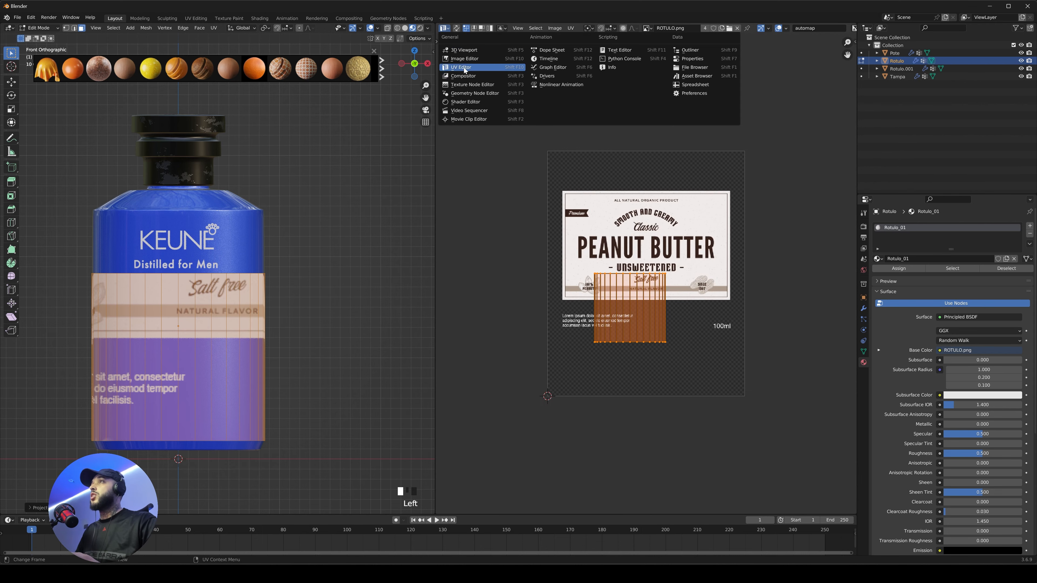
pyautogui.click(463, 68)
pyautogui.press('a')
pyautogui.press('s')
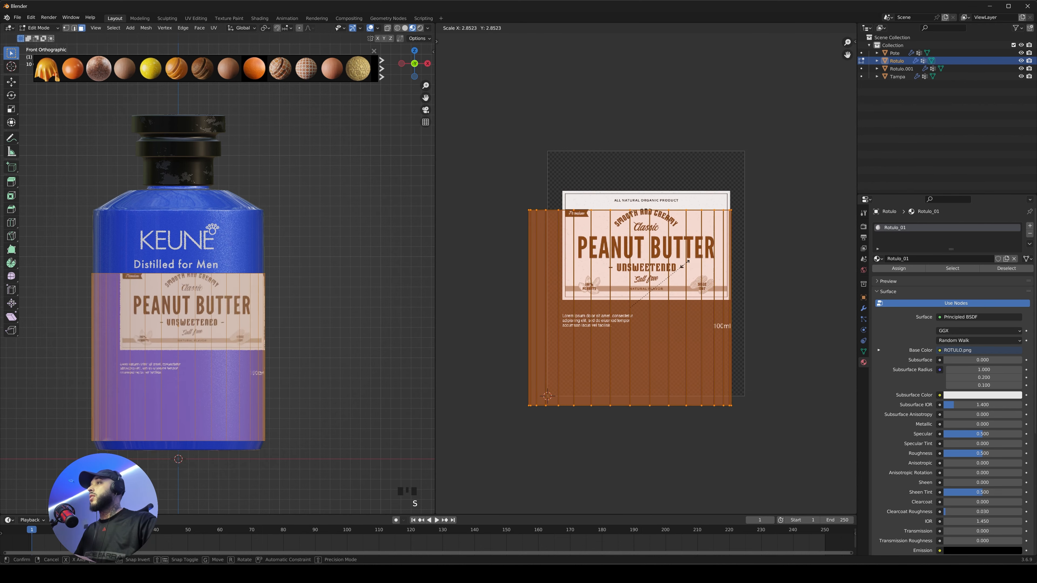
pyautogui.click(685, 265)
pyautogui.press('g')
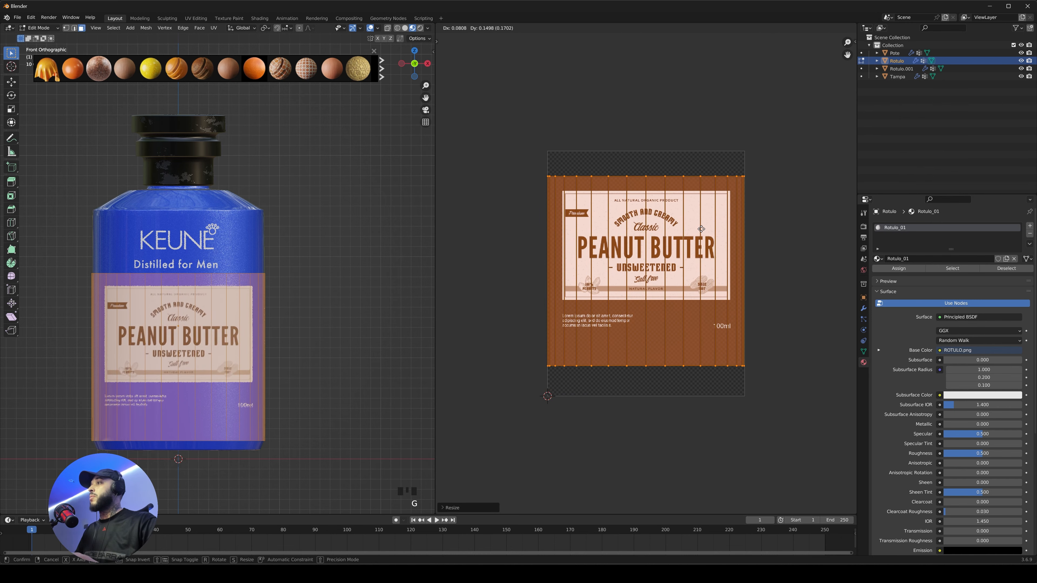
pyautogui.click(710, 236)
# - Scale the UVs down to the width of the artwork's frame and shift them slightly along X
pyautogui.press('s')
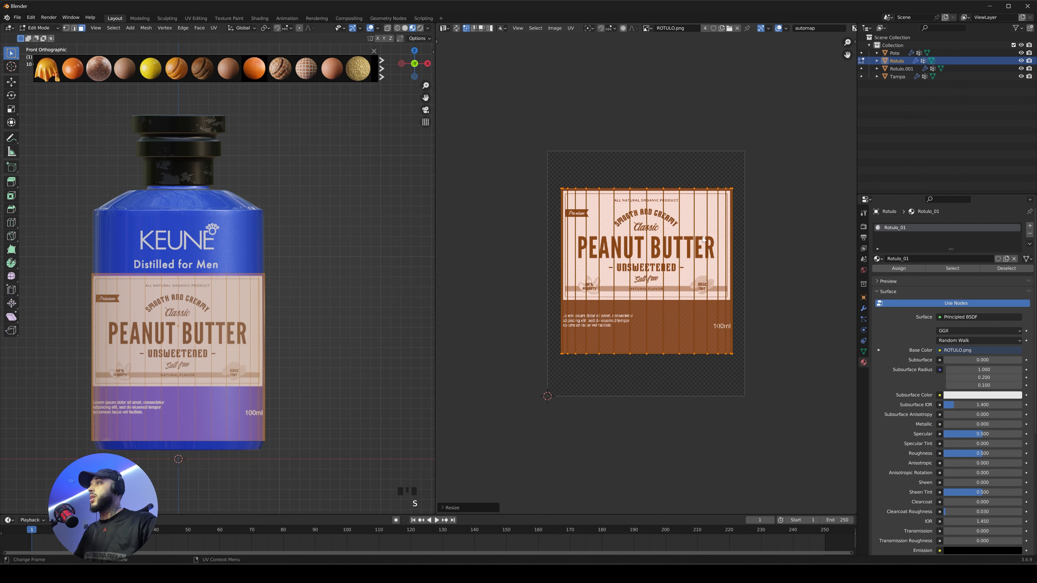
pyautogui.click(702, 237)
pyautogui.press('g')
pyautogui.press('x')
pyautogui.click(702, 238)
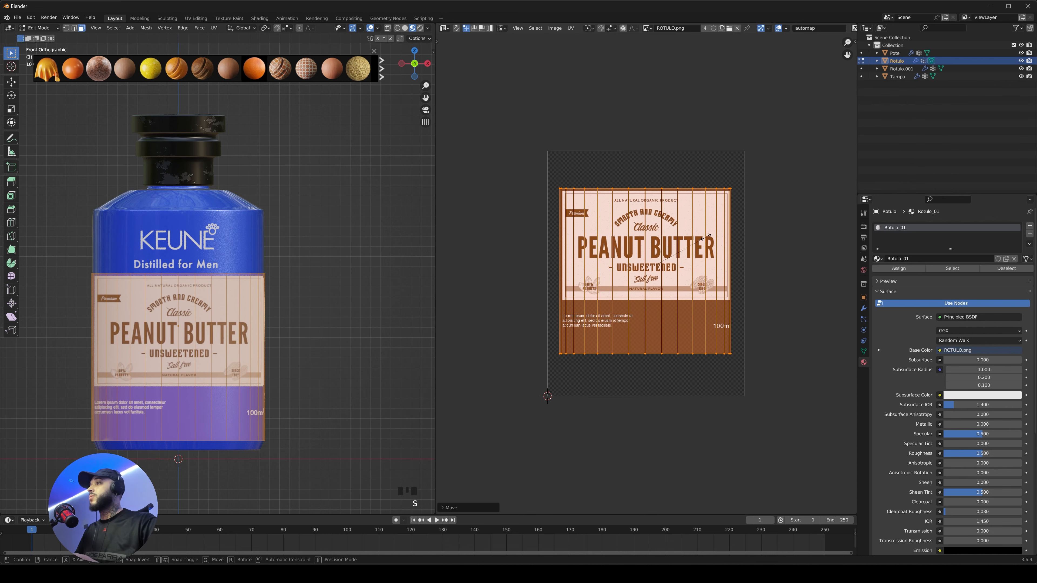
# - Fine-tune the UV scale to leave a slim margin around the artwork and nudge the UVs about 0.0014 along Y
pyautogui.press('s')
pyautogui.click(726, 247)
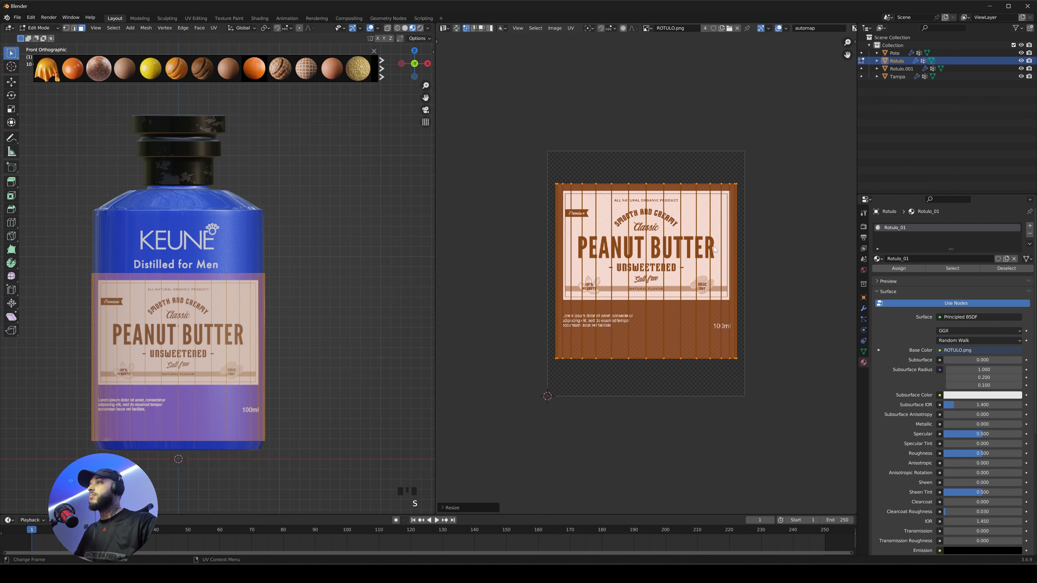
pyautogui.press('s')
pyautogui.click(714, 247)
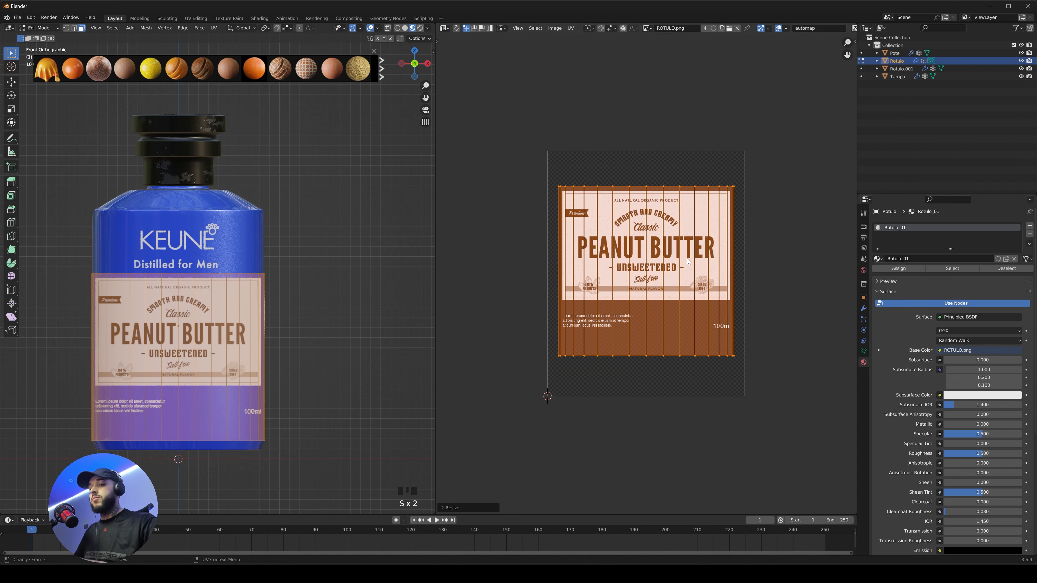
pyautogui.press('g')
pyautogui.press('y')
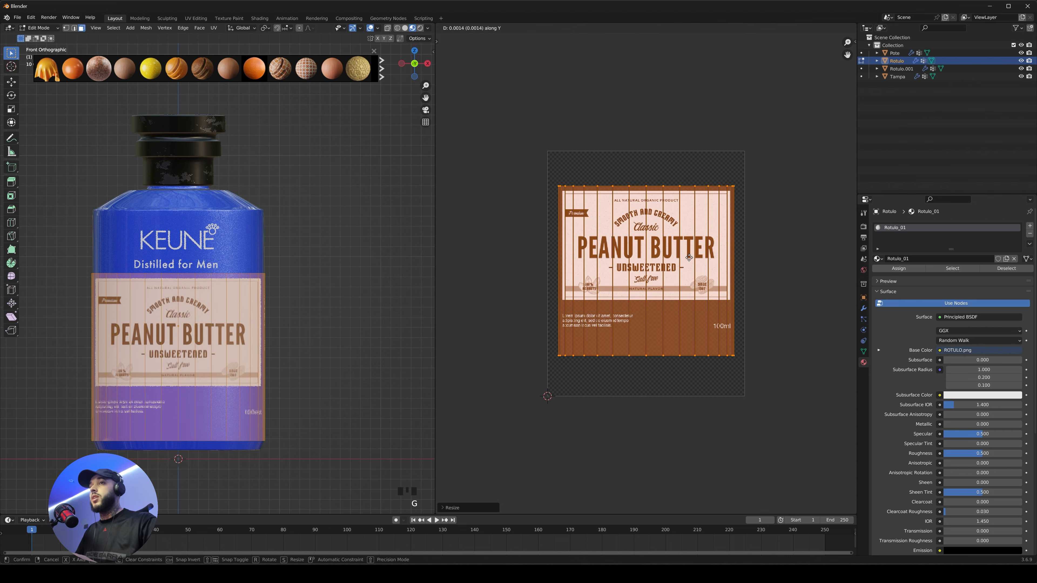
pyautogui.click(690, 258)
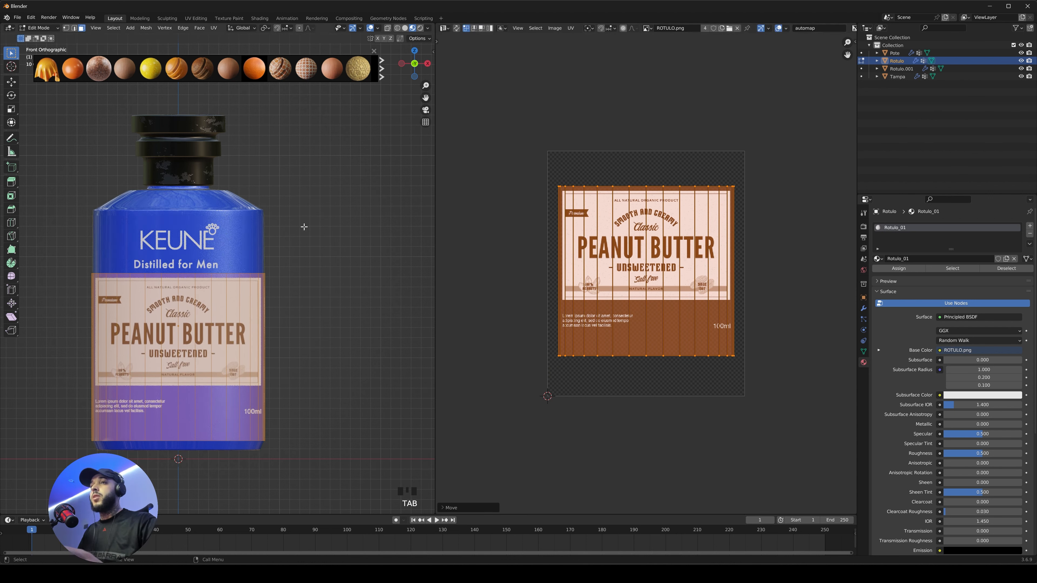
# - Scale the lower label's UVs slightly wider along X so the artwork sits further in from the label's side edges
pyautogui.press('Tab')
pyautogui.moveTo(233, 238)
pyautogui.mouseDown(button='middle')
pyautogui.moveTo(317, 232)
pyautogui.moveTo(116, 230)
pyautogui.moveTo(240, 232)
pyautogui.mouseUp(button='middle')
pyautogui.press('KP_1')
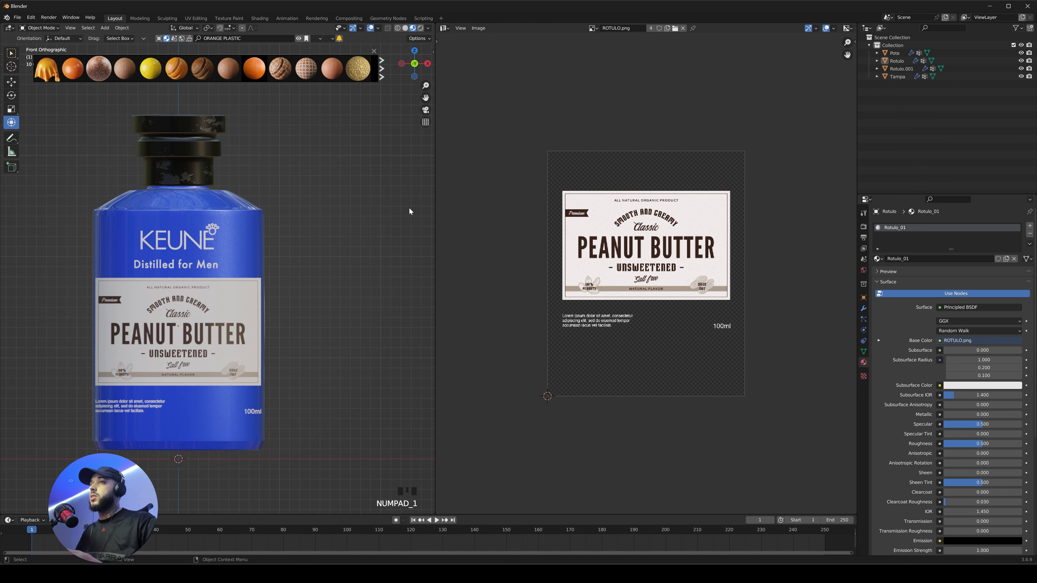
pyautogui.press('Tab')
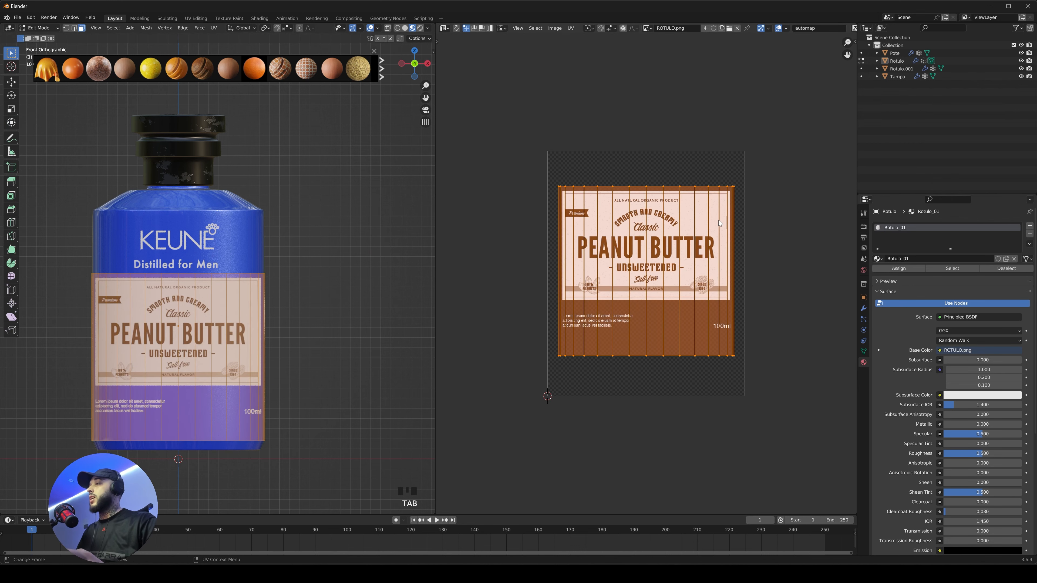
pyautogui.scroll(3, 718, 213)
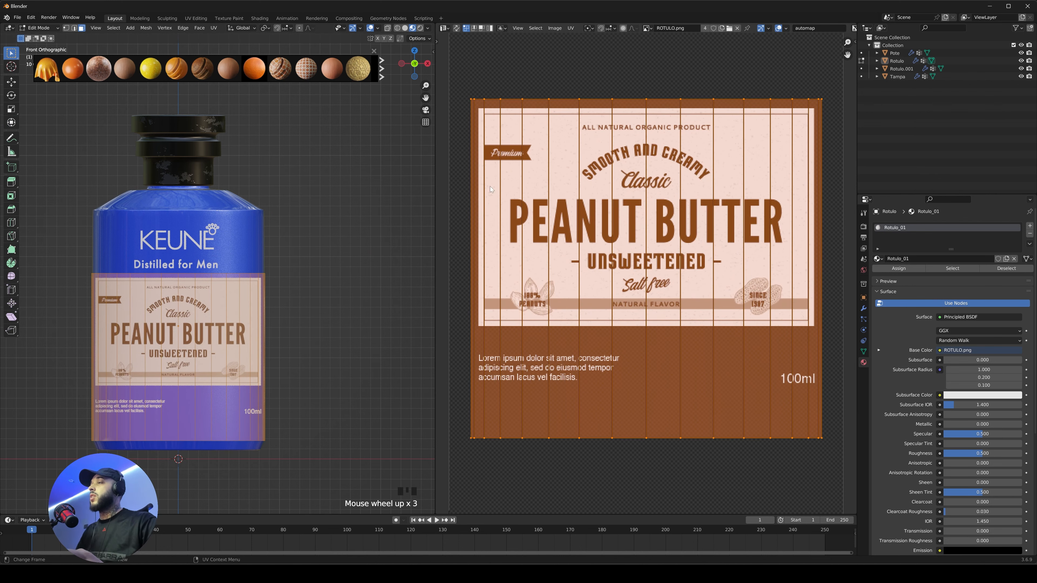
pyautogui.press('s')
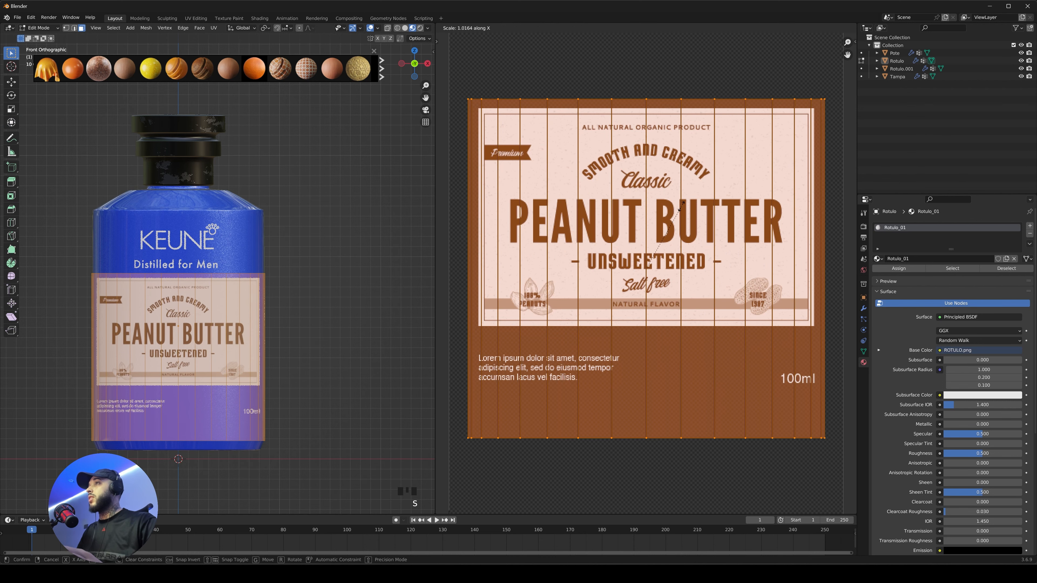
pyautogui.press('x')
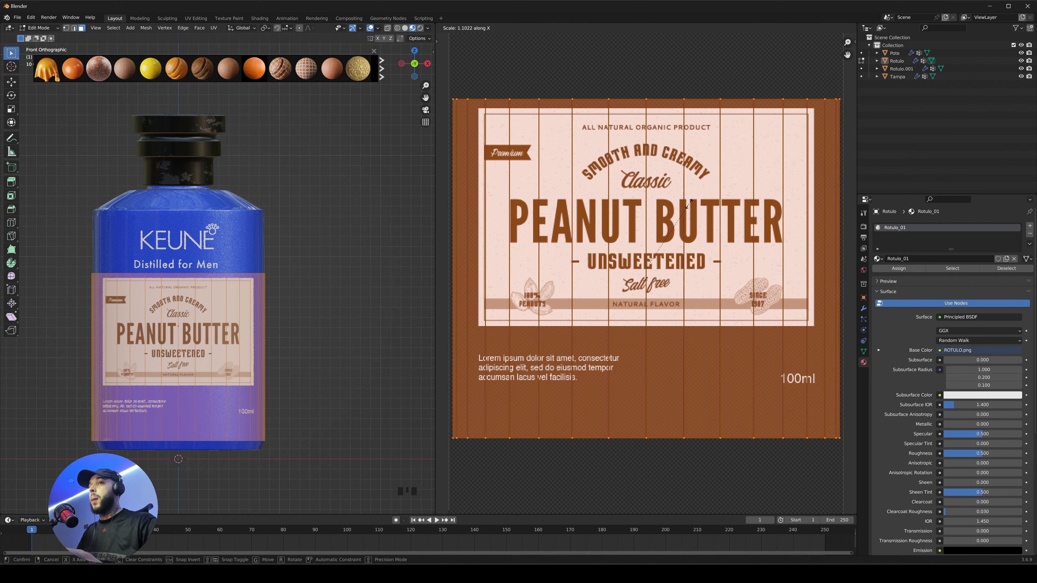
pyautogui.click(689, 206)
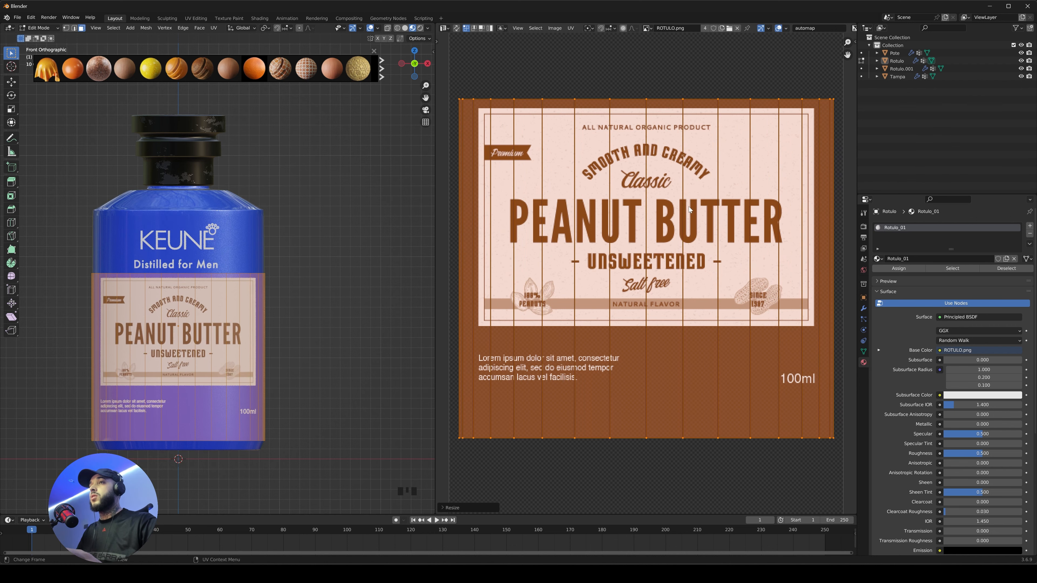
pyautogui.press('Tab')
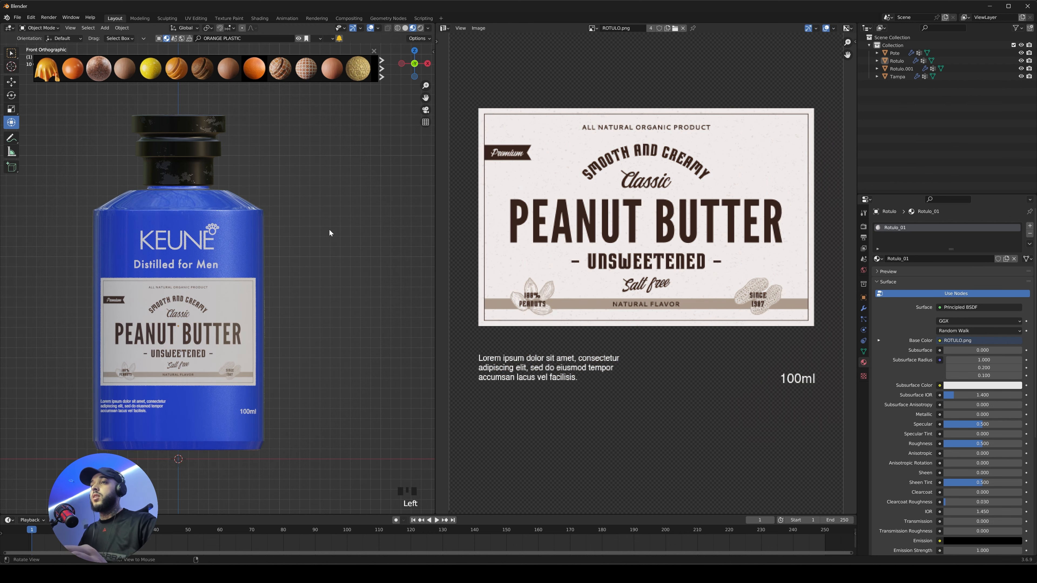
pyautogui.moveTo(329, 228); pyautogui.dragTo(301, 206, button='middle')
pyautogui.press('KP_1')
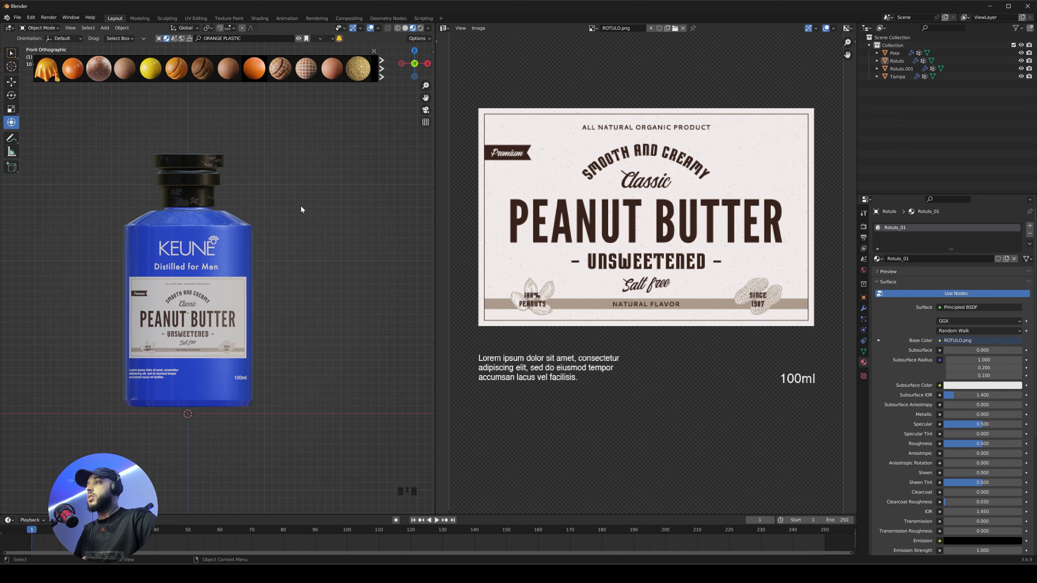
# - Change the UV Editor area to the Shader Editor and move the Material Output node away from the Principled BSDF
pyautogui.click(444, 28)
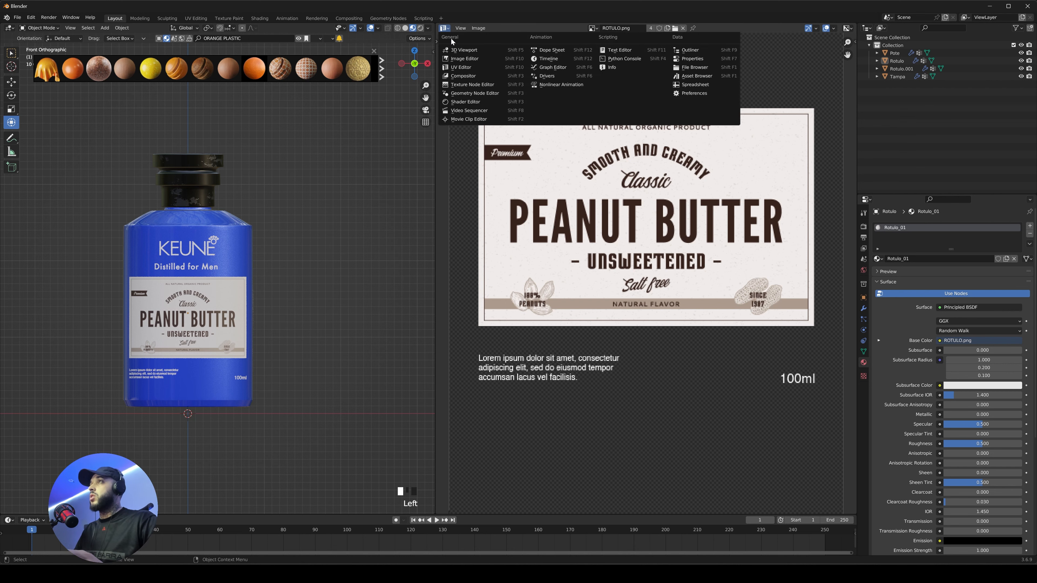
pyautogui.click(460, 102)
pyautogui.keyDown('ctrl'); pyautogui.moveTo(526, 176); pyautogui.dragTo(545, 306, button='middle'); pyautogui.keyUp('ctrl')
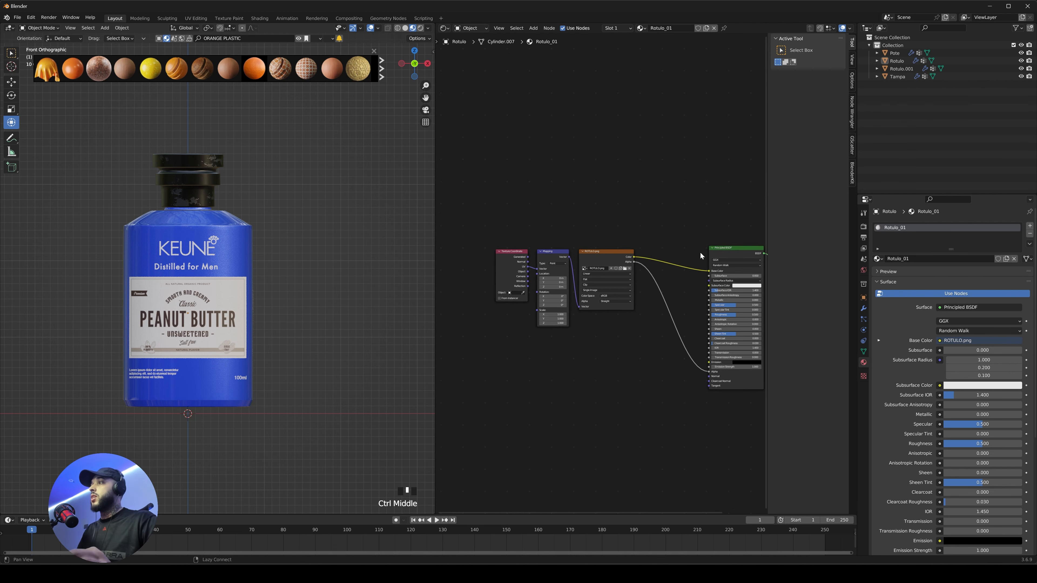
pyautogui.keyDown('shift'); pyautogui.moveTo(702, 255); pyautogui.dragTo(544, 241, button='middle'); pyautogui.keyUp('shift')
pyautogui.keyDown('ctrl'); pyautogui.moveTo(647, 282); pyautogui.dragTo(645, 224, button='middle'); pyautogui.keyUp('ctrl')
pyautogui.moveTo(644, 223); pyautogui.dragTo(693, 245)
pyautogui.keyDown('shift'); pyautogui.moveTo(656, 246); pyautogui.dragTo(726, 230, button='middle'); pyautogui.keyUp('shift')
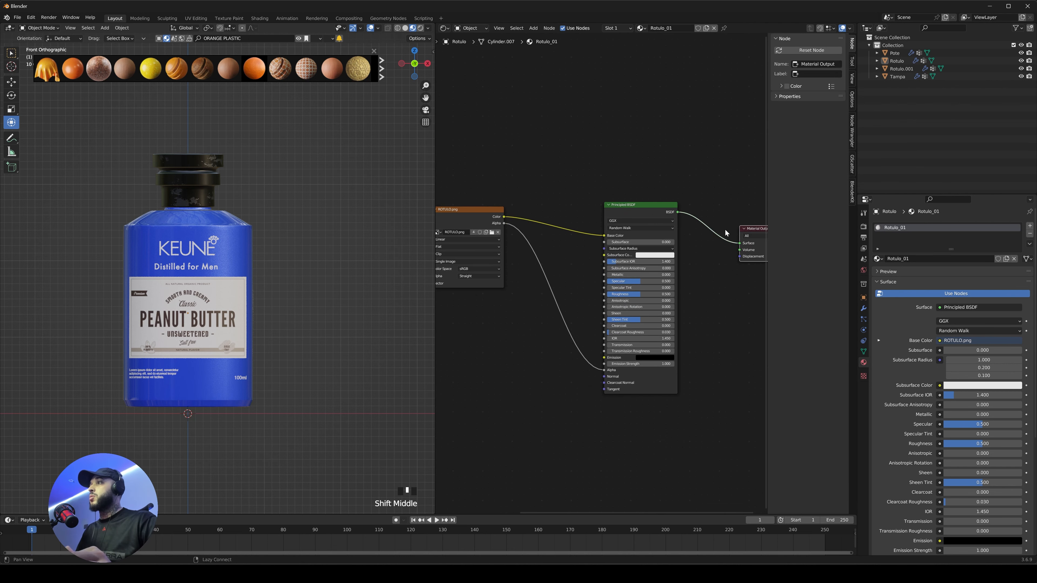
# - Set the label material's Principled BSDF to Roughness 0.301, Specular 0.639 and Metallic 0.218
pyautogui.keyDown('shift'); pyautogui.moveTo(618, 255); pyautogui.dragTo(734, 295, button='middle'); pyautogui.keyUp('shift')
pyautogui.moveTo(734, 295); pyautogui.dragTo(711, 294)
pyautogui.keyDown('shift'); pyautogui.moveTo(711, 294); pyautogui.dragTo(652, 290, button='middle'); pyautogui.keyUp('shift')
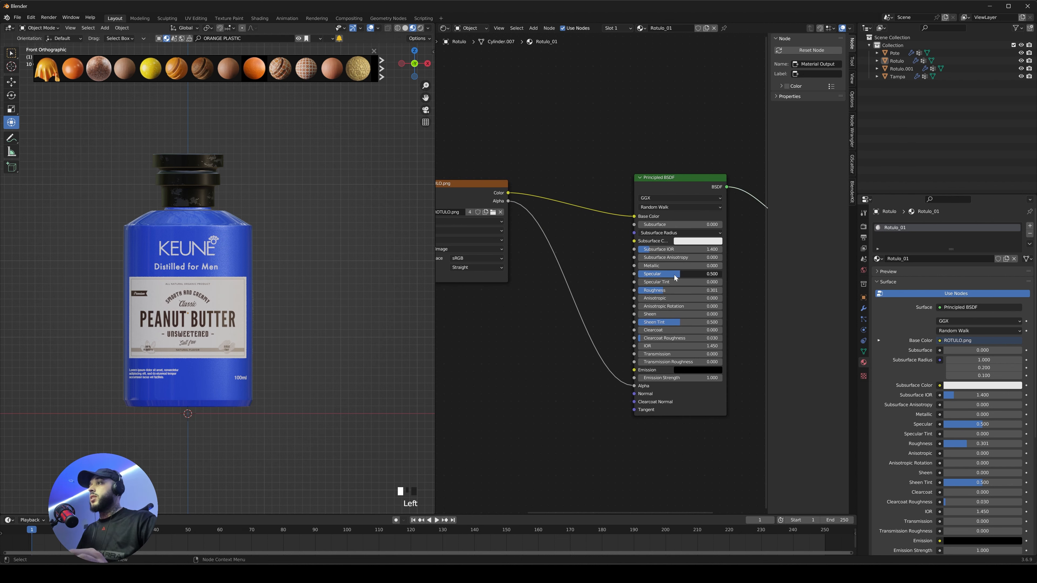
pyautogui.moveTo(672, 275); pyautogui.dragTo(683, 274)
pyautogui.moveTo(680, 266); pyautogui.dragTo(668, 268)
pyautogui.moveTo(262, 294); pyautogui.dragTo(293, 251, button='middle')
pyautogui.press('KP_1')
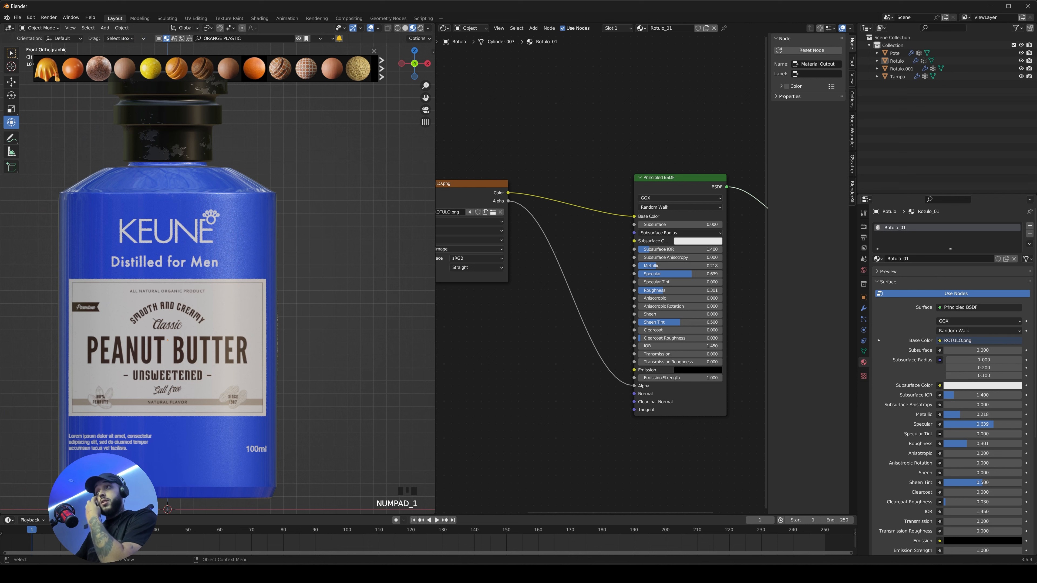
# - Move the ROTULO.png image texture node closer to the Principled BSDF node
pyautogui.keyDown('ctrl'); pyautogui.moveTo(509, 162); pyautogui.dragTo(488, 205, button='middle'); pyautogui.keyUp('ctrl')
pyautogui.keyDown('shift'); pyautogui.moveTo(488, 206); pyautogui.dragTo(511, 183, button='middle'); pyautogui.keyUp('shift')
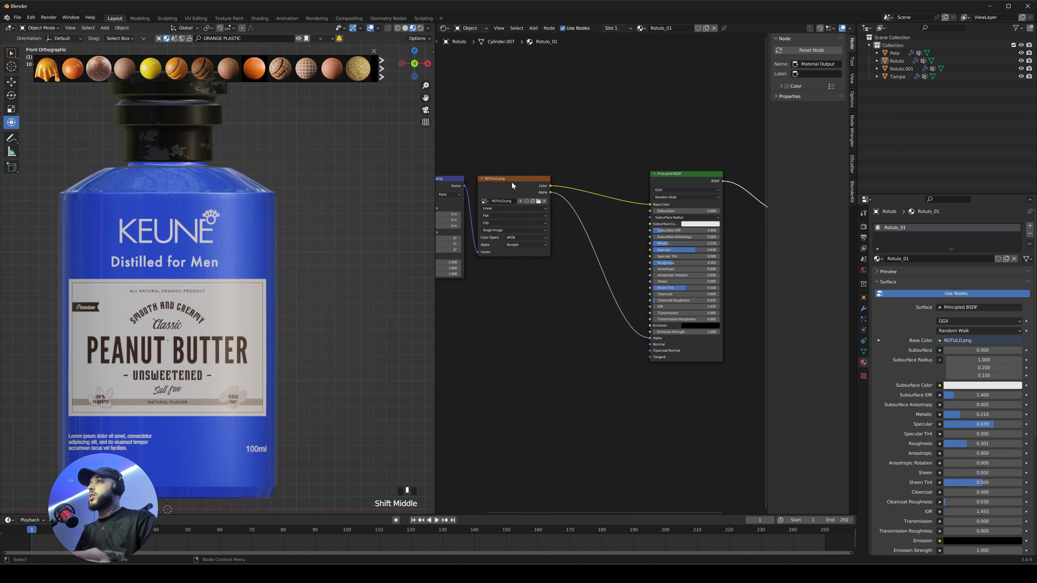
pyautogui.moveTo(511, 183); pyautogui.dragTo(539, 161)
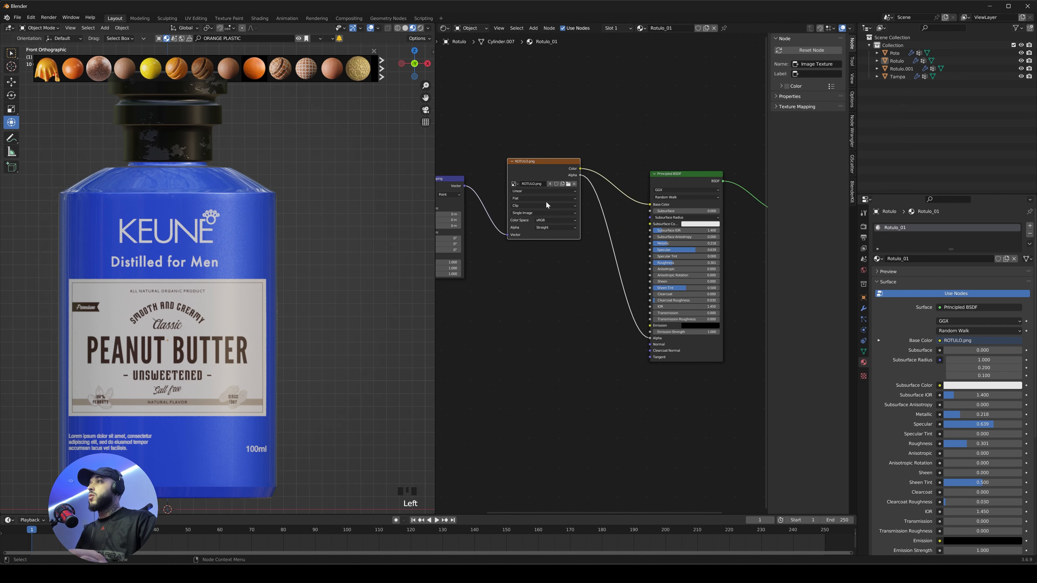
pyautogui.click(544, 161)
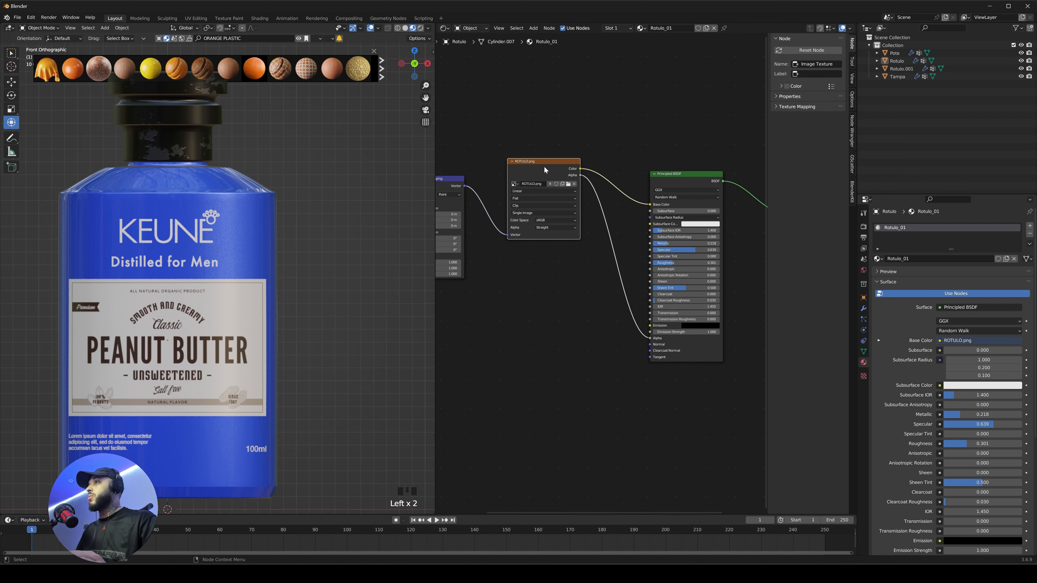
pyautogui.click(551, 170)
pyautogui.moveTo(548, 169); pyautogui.dragTo(547, 175)
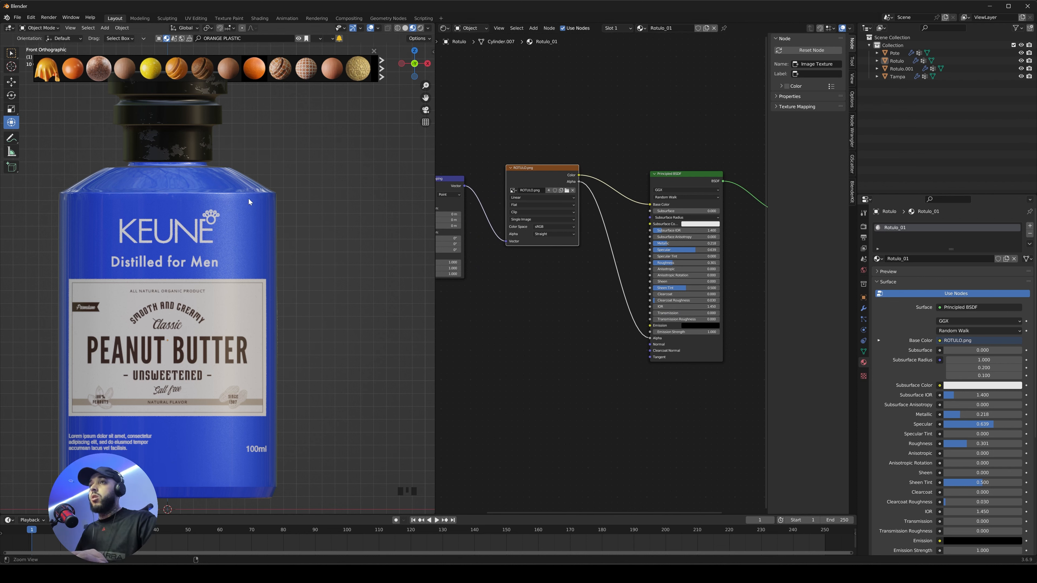
# - Hide the material asset bar and search BlenderKit's models for "rock"
pyautogui.keyDown('ctrl'); pyautogui.moveTo(249, 199); pyautogui.dragTo(319, 206, button='middle'); pyautogui.keyUp('ctrl')
pyautogui.press('KP_1')
pyautogui.press(';')
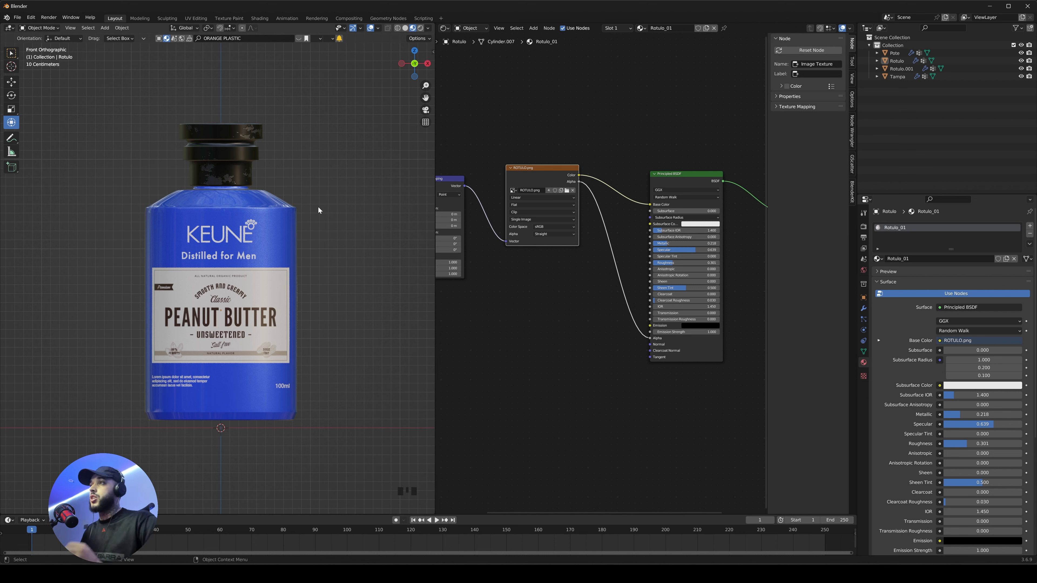
pyautogui.press('n')
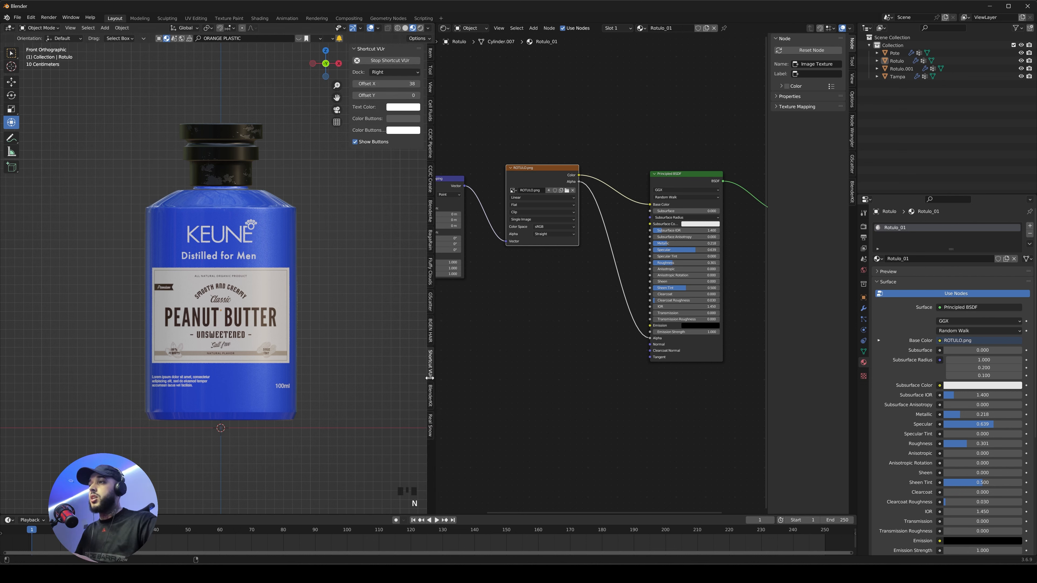
pyautogui.click(431, 395)
pyautogui.click(396, 83)
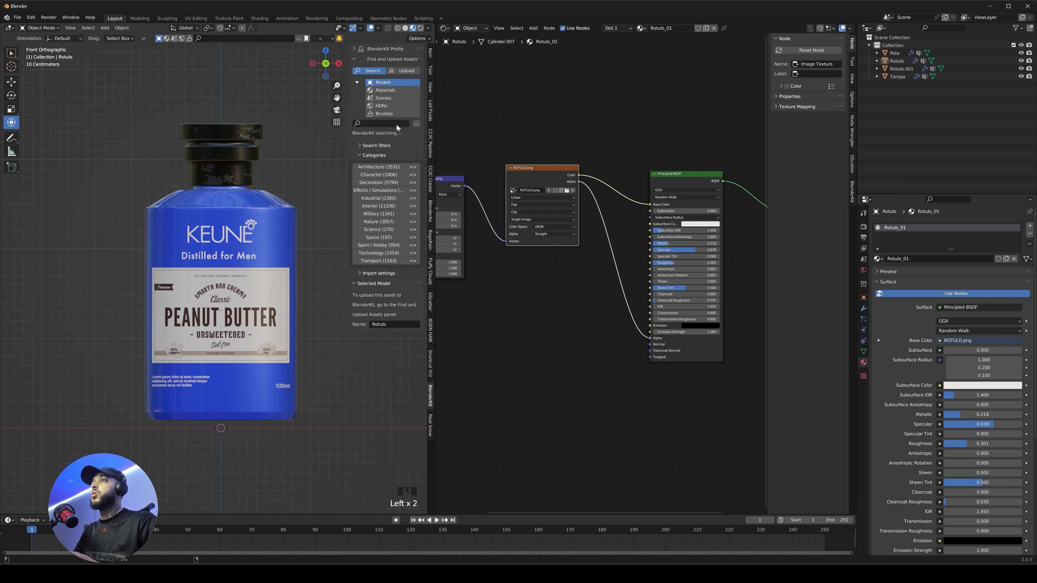
pyautogui.click(396, 124)
pyautogui.write('roc')
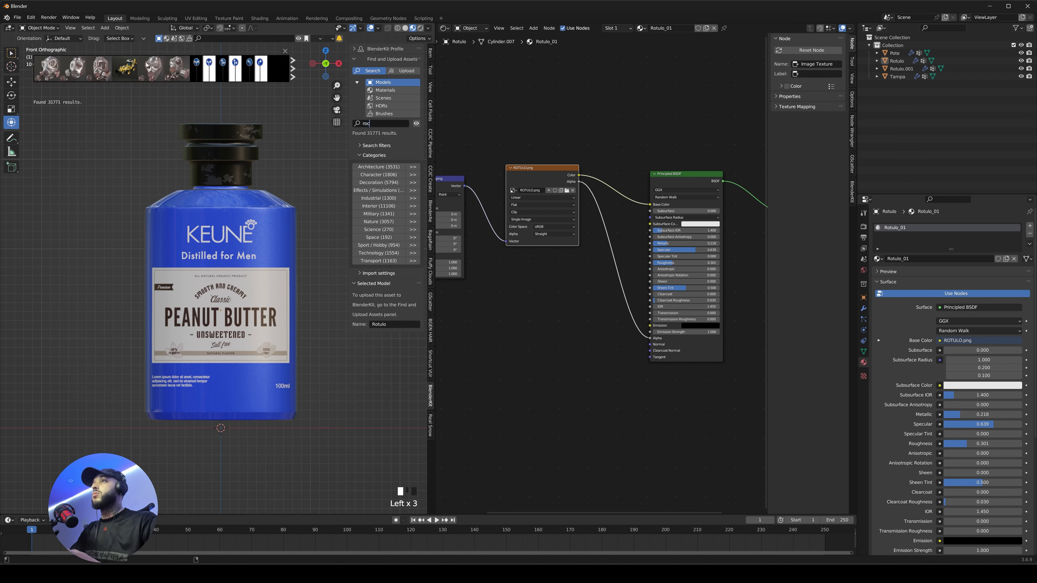
pyautogui.write('k')
pyautogui.press('Return')
# - Browse the rock models and import the flat-topped grey rock that tapers underneath into the scene at the bottle's base
pyautogui.moveTo(226, 61)
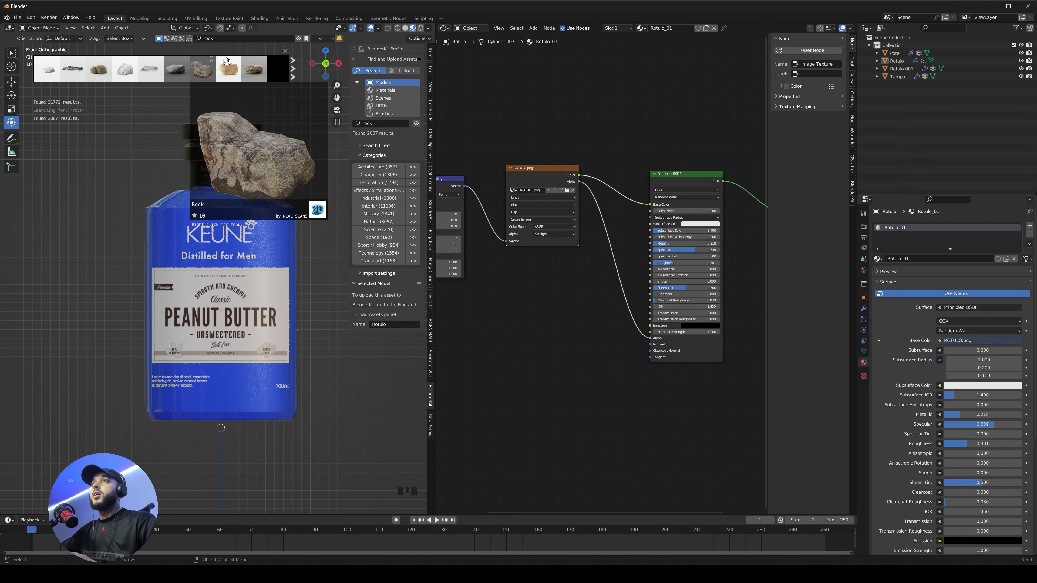
pyautogui.moveTo(140, 71)
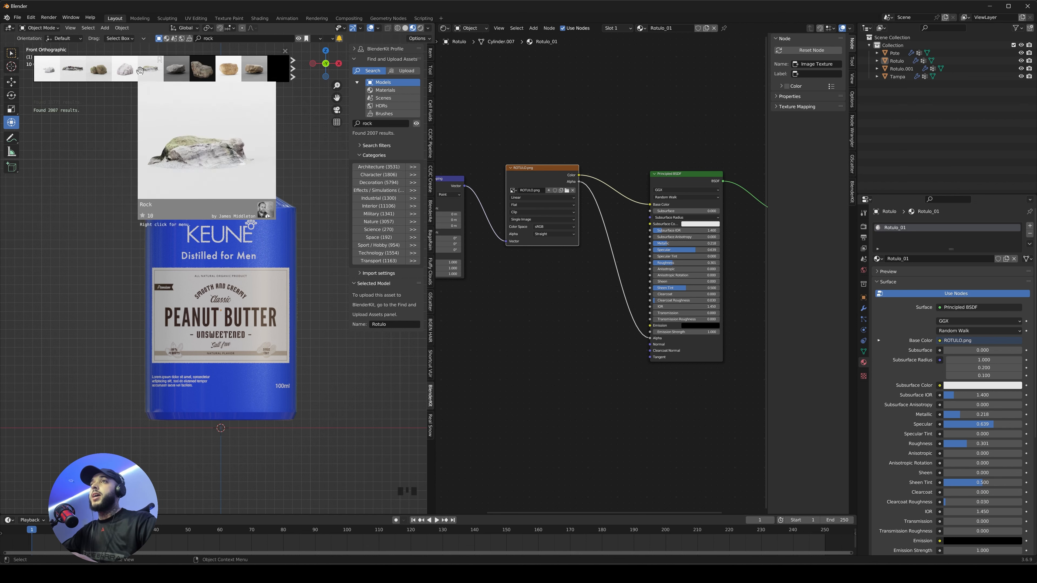
pyautogui.moveTo(94, 72)
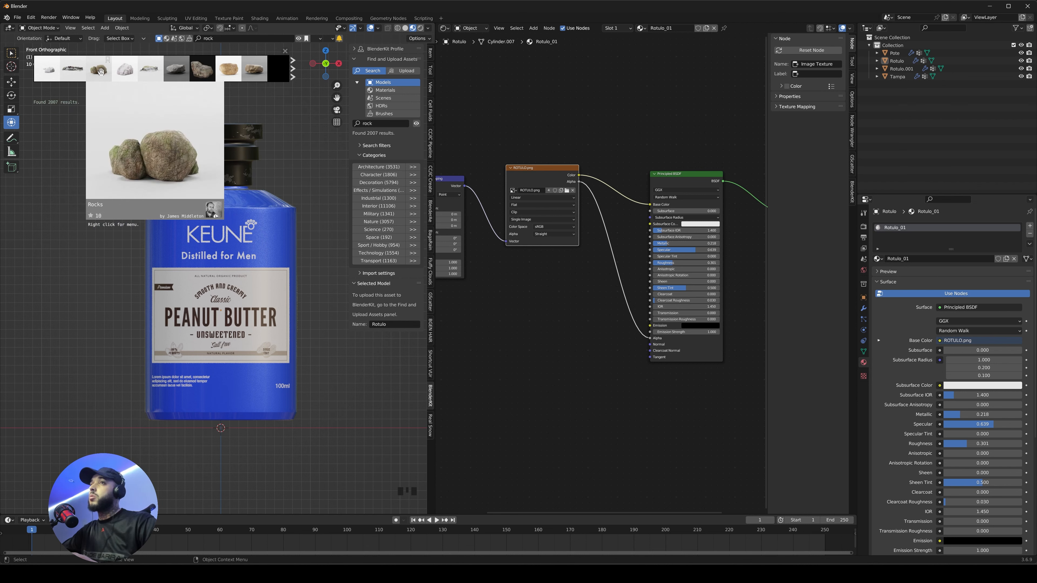
pyautogui.scroll(-2, 125, 70)
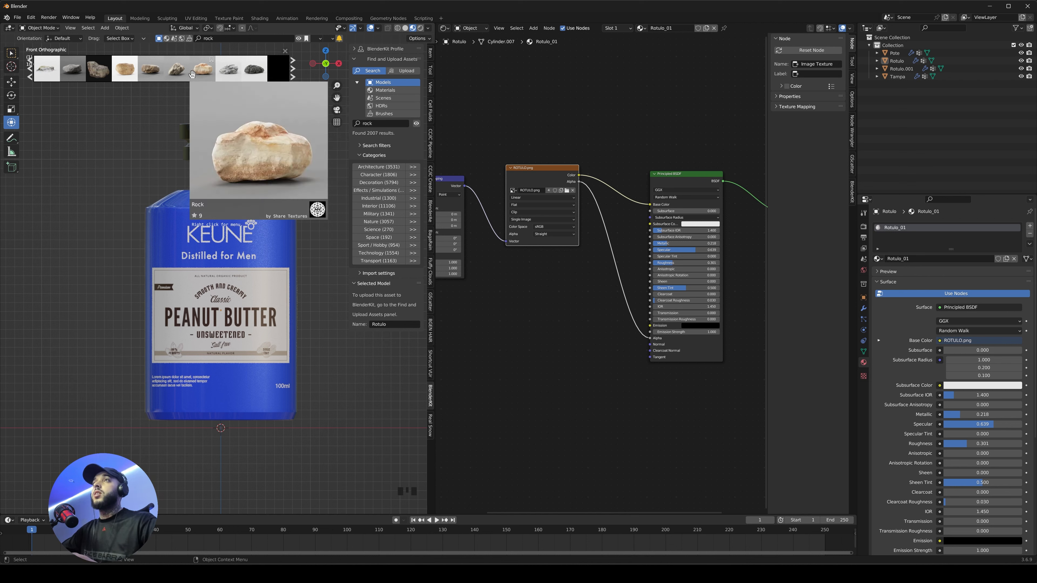
pyautogui.scroll(-3, 124, 70)
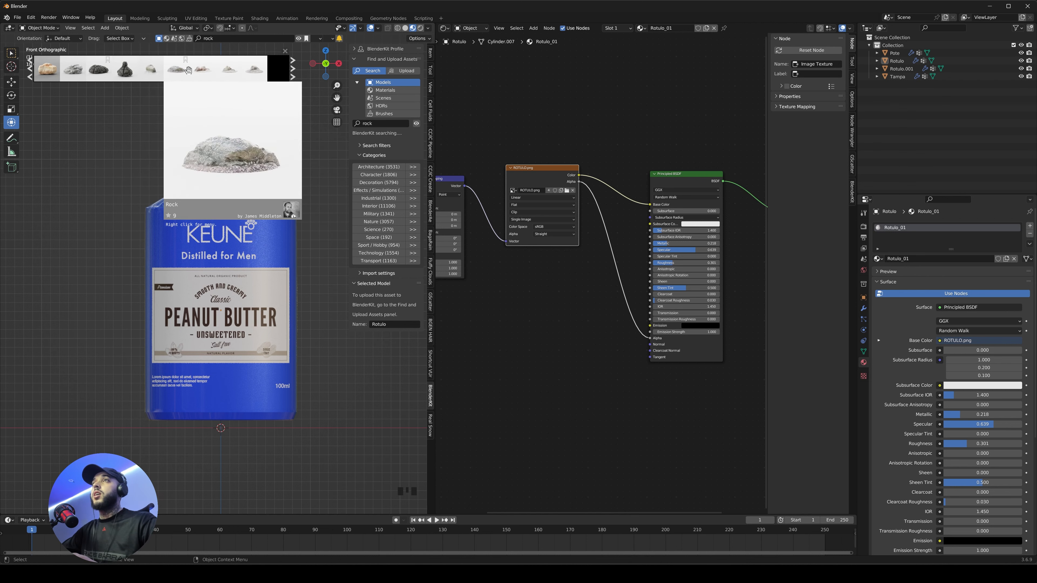
pyautogui.scroll(-4, 212, 71)
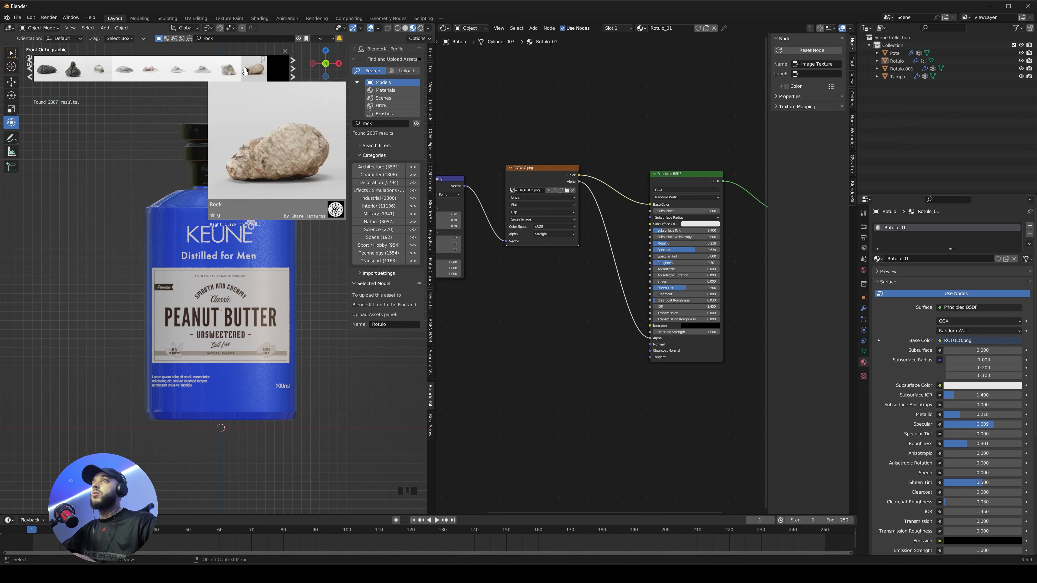
pyautogui.scroll(-4, 204, 72)
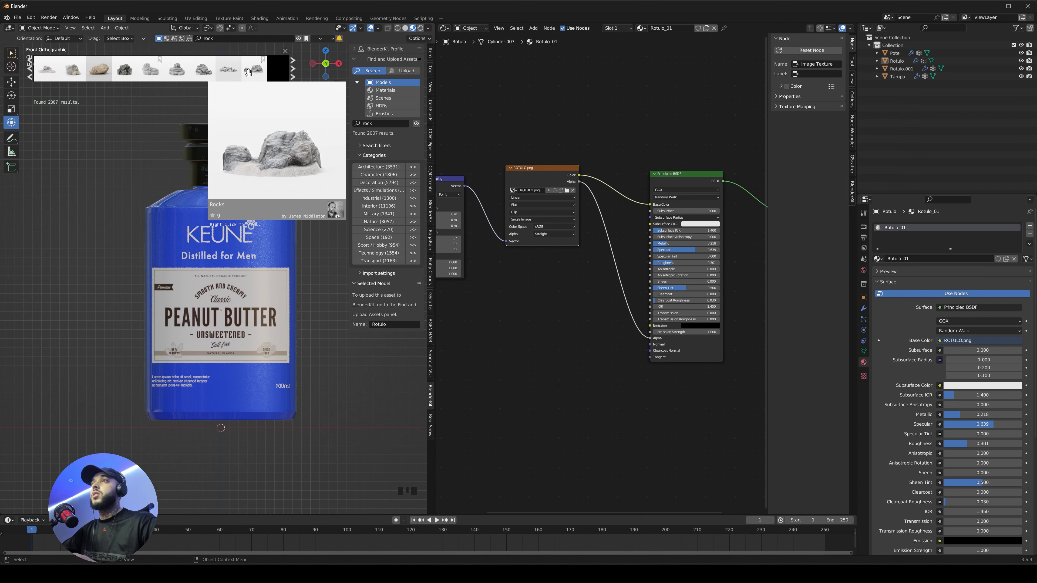
pyautogui.scroll(-4, 229, 72)
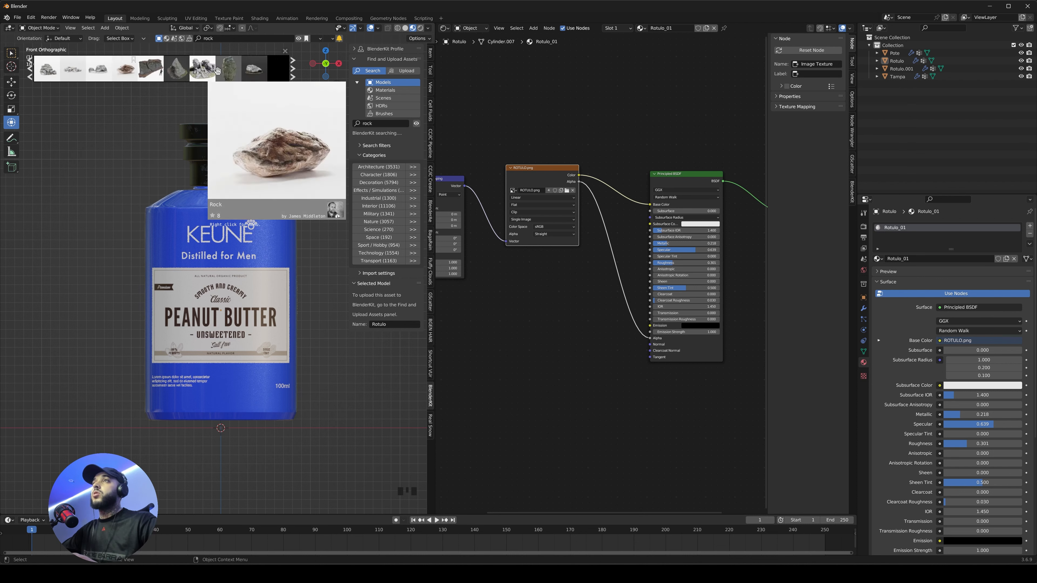
pyautogui.scroll(-5, 185, 71)
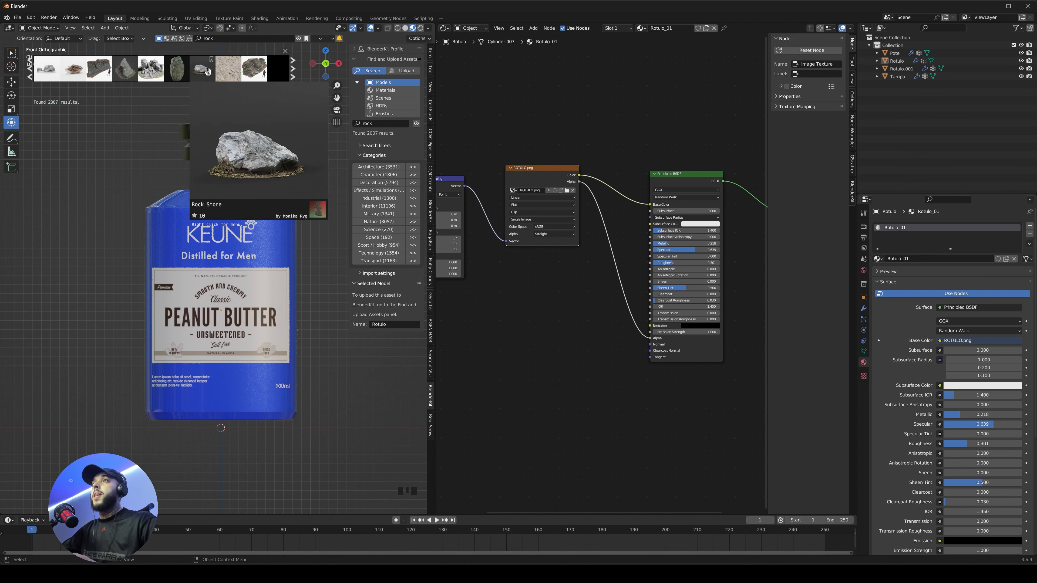
pyautogui.scroll(-4, 178, 72)
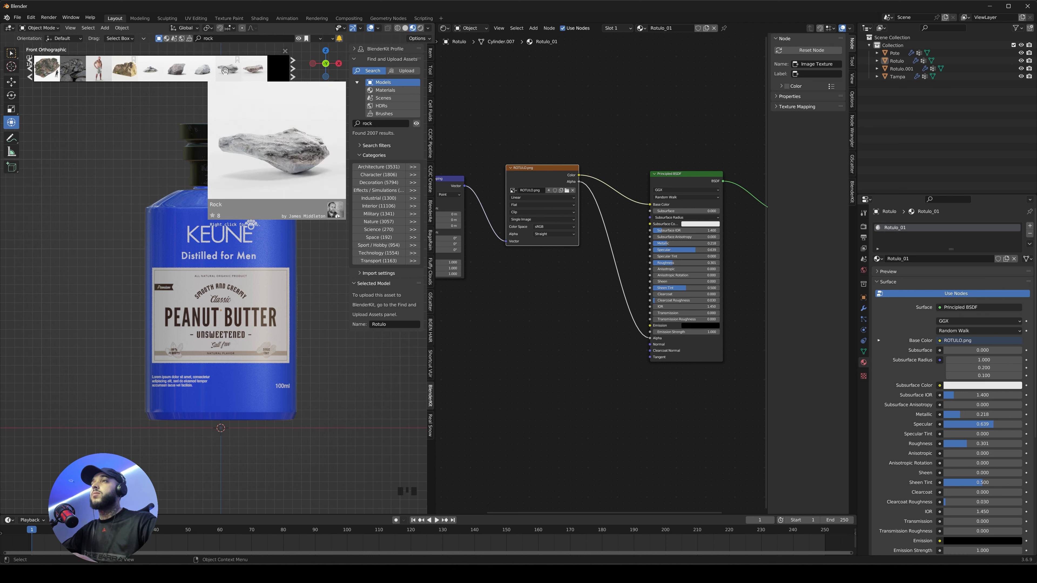
pyautogui.click(225, 70)
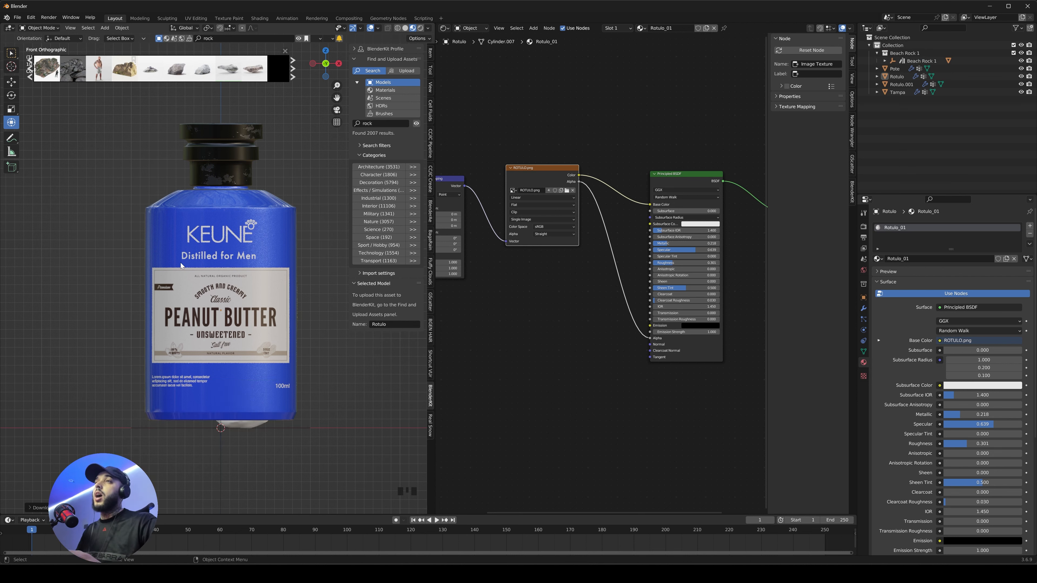
# - Switch the viewport to solid shading and select the Beach Rock 1 object
pyautogui.press('z')
pyautogui.click(290, 428)
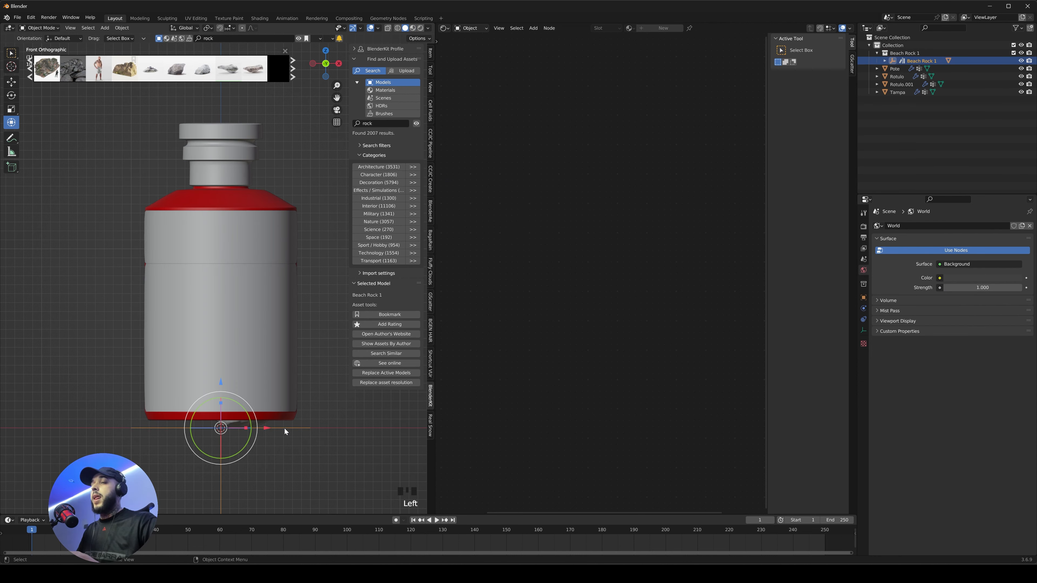
pyautogui.click(909, 63)
pyautogui.click(903, 54)
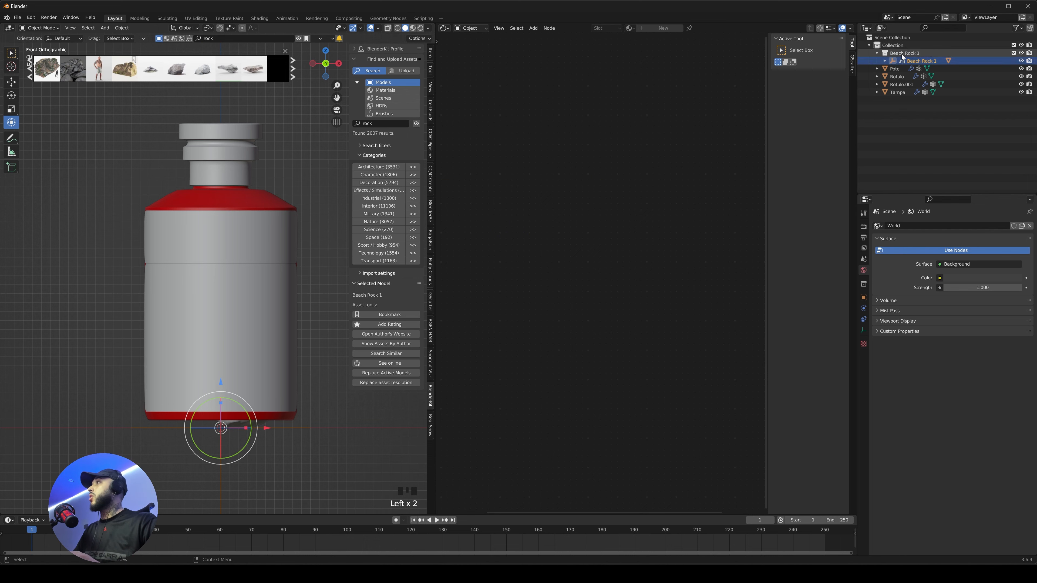
pyautogui.click(918, 62)
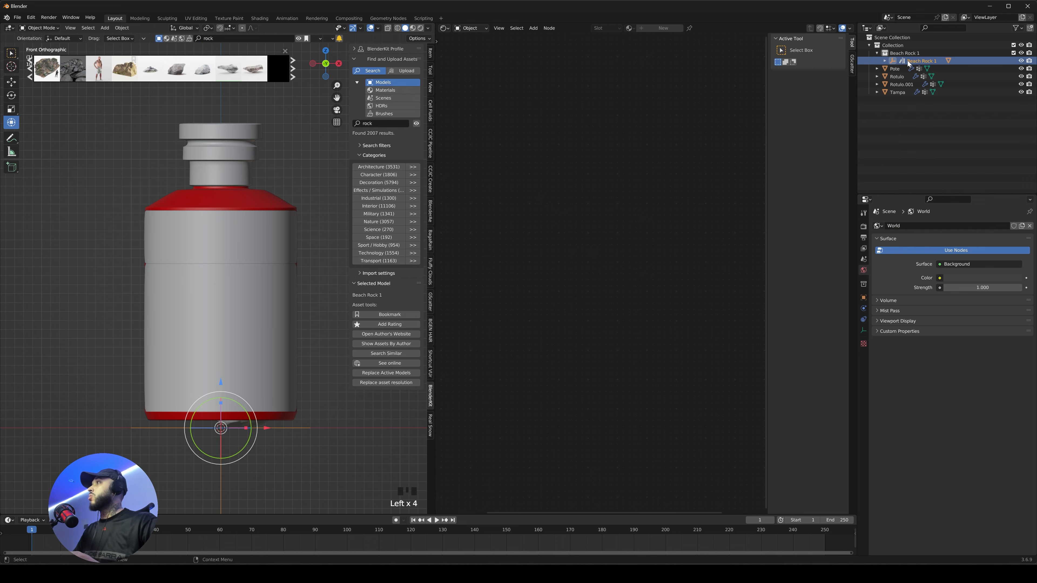
# - Examine the Rock-1 material's shader nodes on the rock's L1 mesh and reselect the parent Beach Rock 1 object
pyautogui.click(885, 61)
pyautogui.click(903, 68)
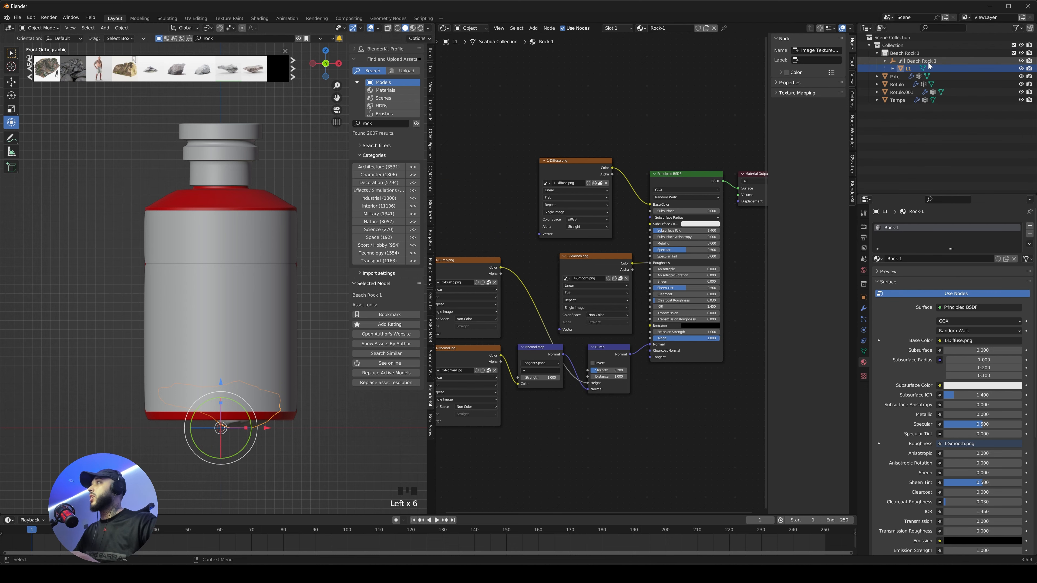
pyautogui.keyDown('ctrl'); pyautogui.moveTo(486, 185); pyautogui.dragTo(475, 158, button='middle'); pyautogui.keyUp('ctrl')
pyautogui.moveTo(474, 154); pyautogui.dragTo(606, 331)
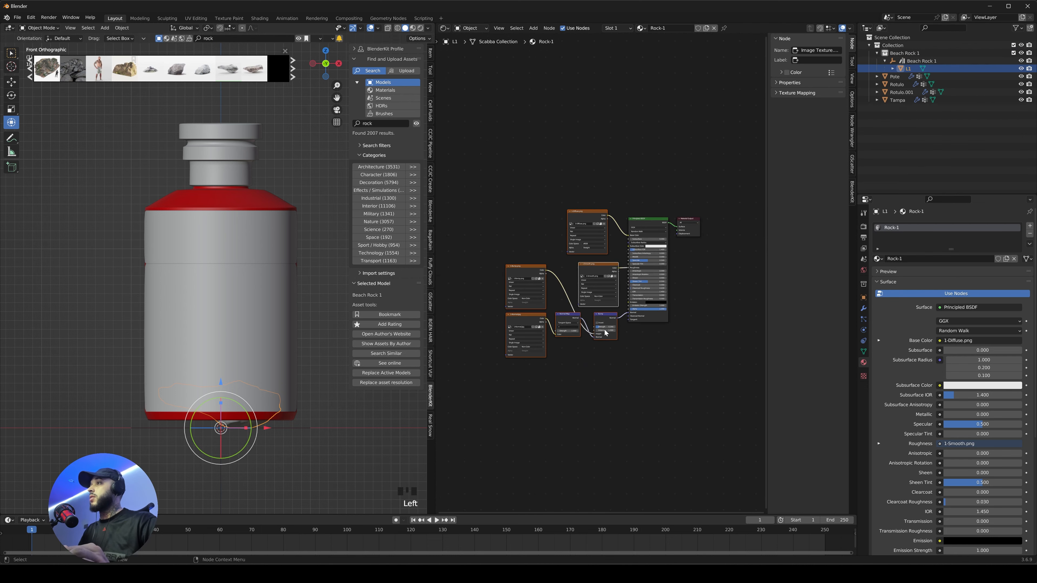
pyautogui.keyDown('ctrl'); pyautogui.moveTo(605, 331); pyautogui.dragTo(600, 311, button='middle'); pyautogui.keyUp('ctrl')
pyautogui.click(900, 62)
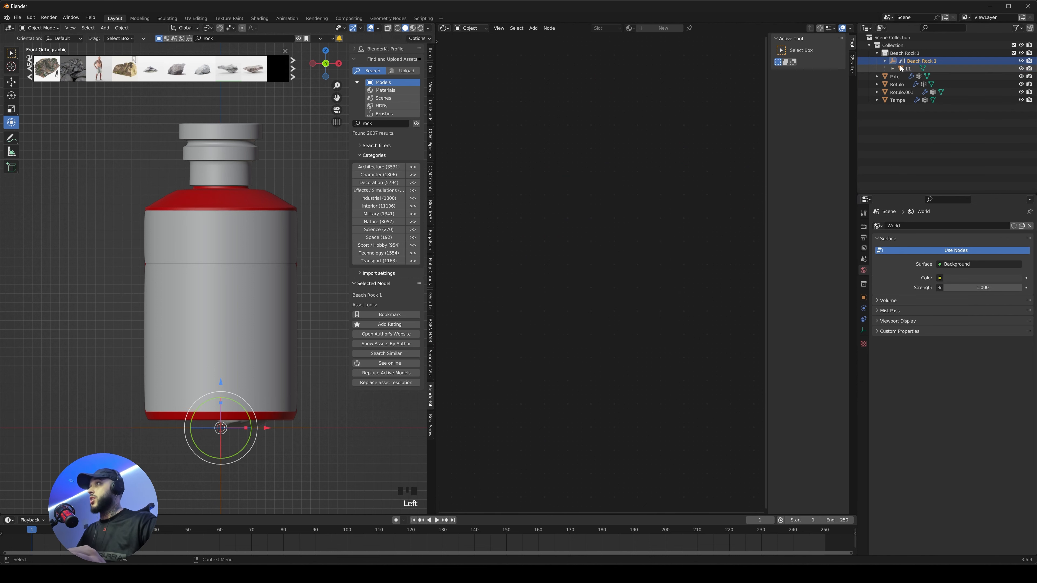
pyautogui.click(885, 61)
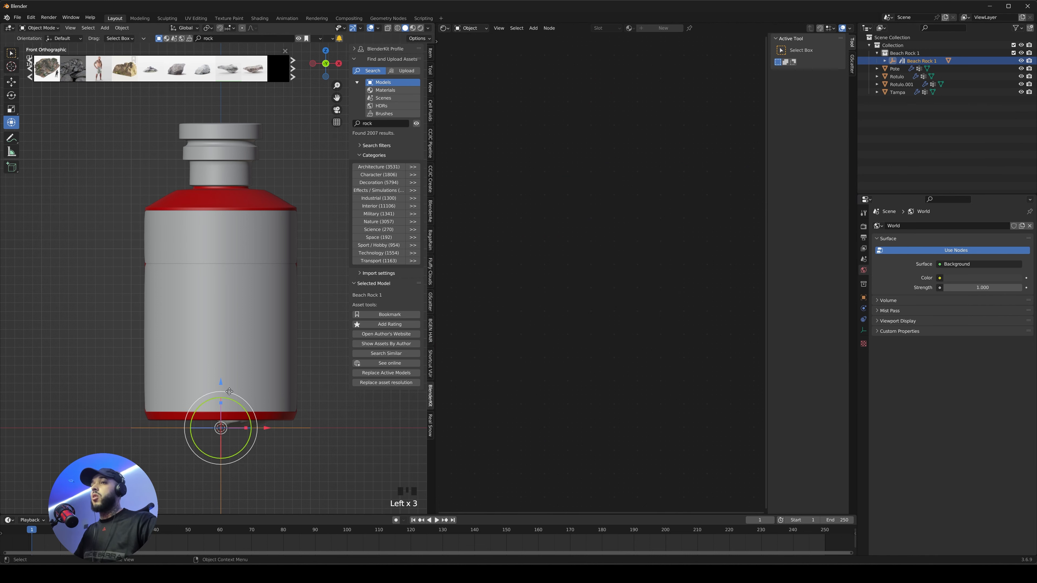
# - Move Beach Rock 1 clear of the bottle, to its left in the front view, and stand it upright
pyautogui.moveTo(220, 429); pyautogui.dragTo(58, 340)
pyautogui.keyDown('shift'); pyautogui.moveTo(117, 321); pyautogui.dragTo(182, 329, button='middle'); pyautogui.keyUp('shift')
pyautogui.click(151, 300)
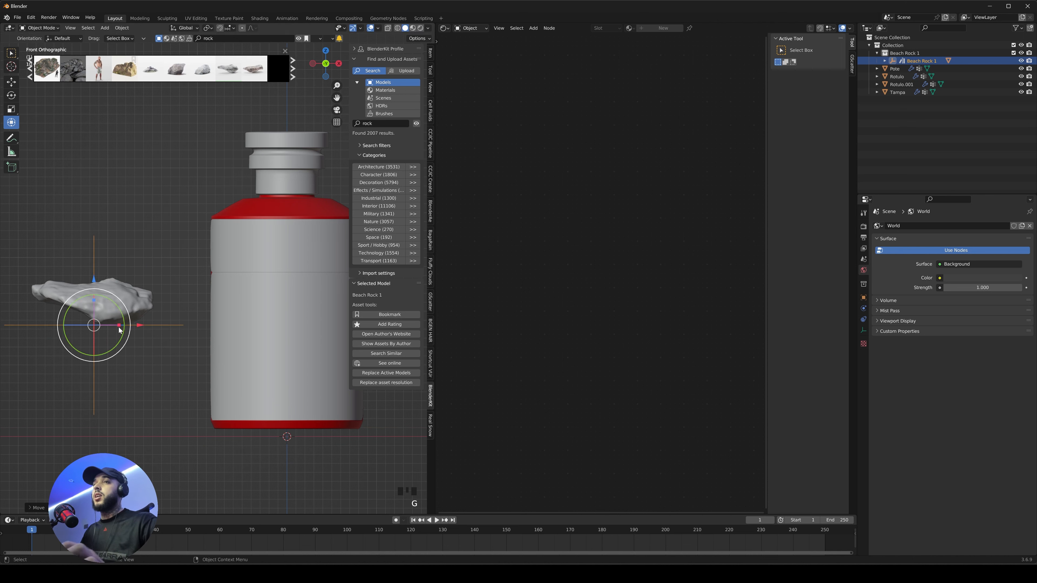
pyautogui.press('g')
pyautogui.click(133, 350)
pyautogui.keyDown('shift'); pyautogui.moveTo(161, 273); pyautogui.dragTo(188, 282, button='middle'); pyautogui.keyUp('shift')
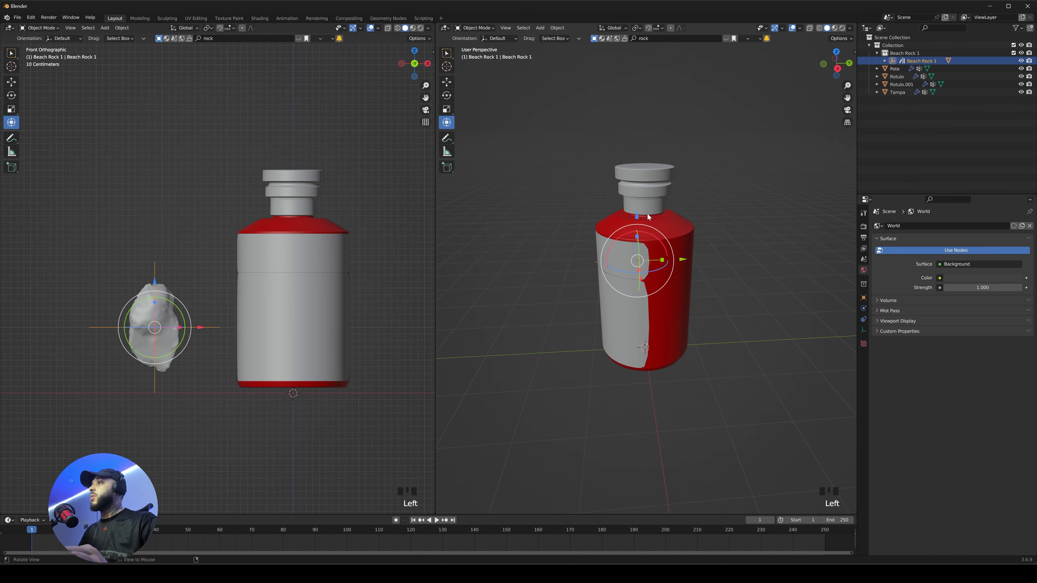
# - Move the rock backward along Y behind the bottle and raise it to the bottle's left shoulder
pyautogui.moveTo(647, 215); pyautogui.dragTo(634, 216, button='middle')
pyautogui.moveTo(711, 259); pyautogui.dragTo(746, 257)
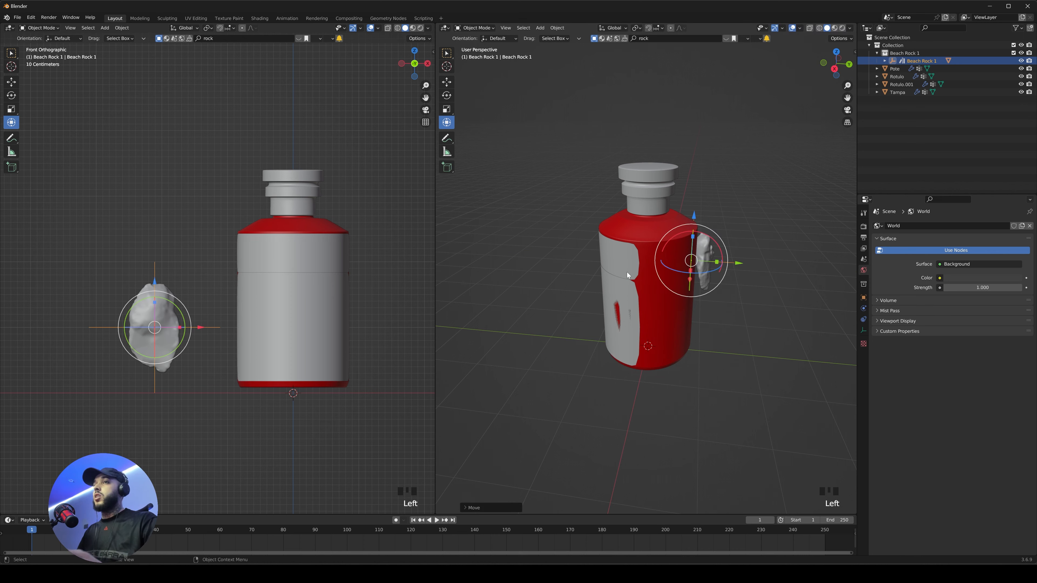
pyautogui.moveTo(729, 245); pyautogui.dragTo(618, 229, button='middle')
pyautogui.press('g')
# - Enlarge the rock, tilt it slightly, and reposition it beside the bottle's left shoulder
pyautogui.press('s')
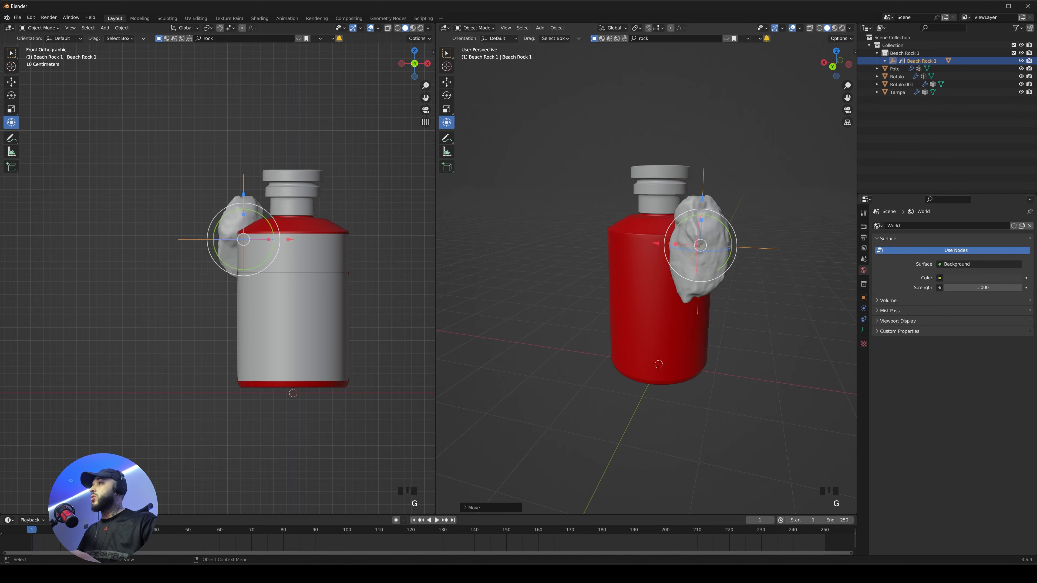
pyautogui.press('2')
pyautogui.click(628, 206)
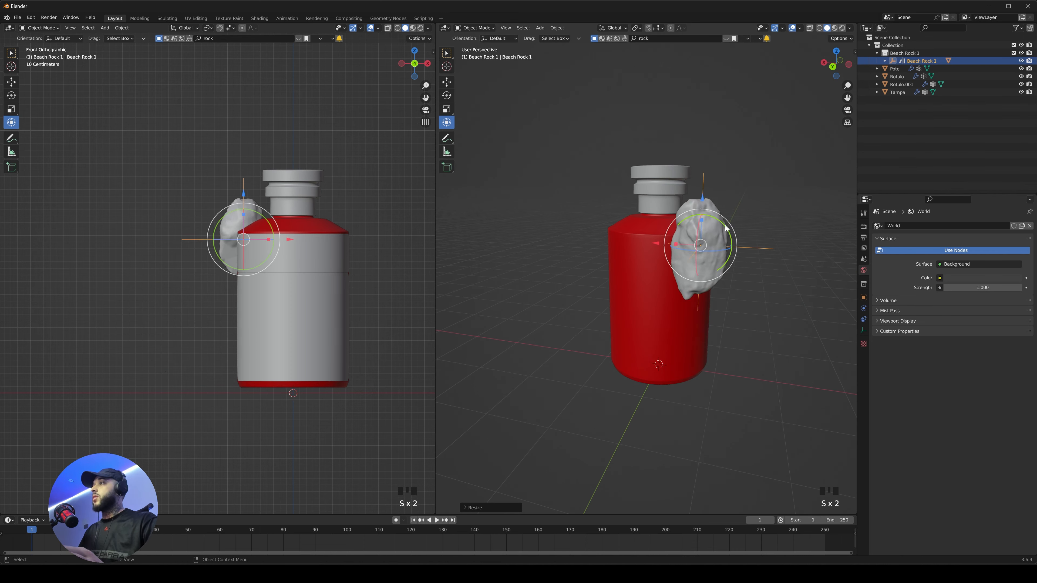
pyautogui.moveTo(726, 229); pyautogui.dragTo(724, 227)
pyautogui.press('s')
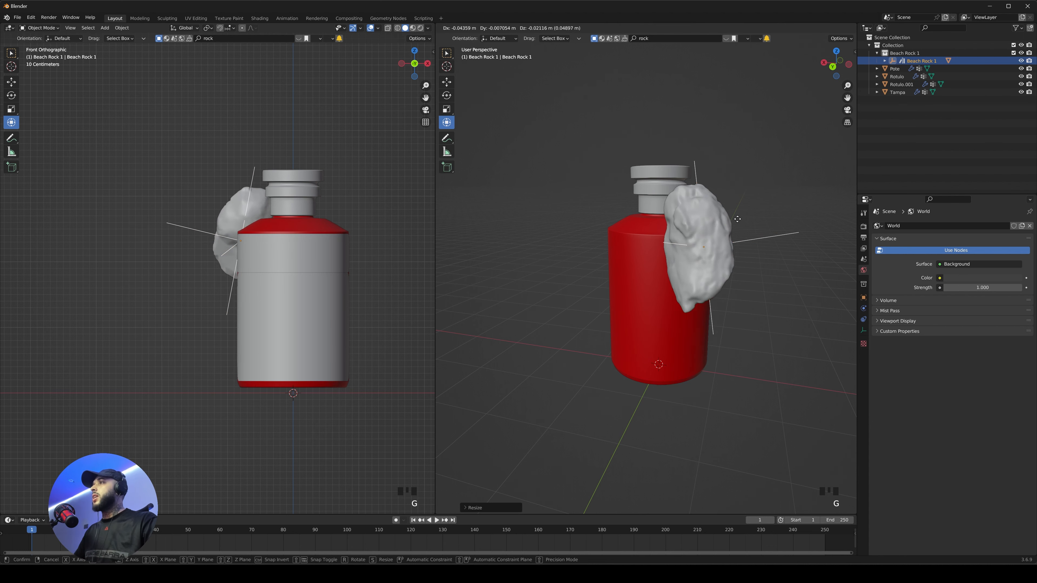
pyautogui.click(298, 227)
pyautogui.press('g')
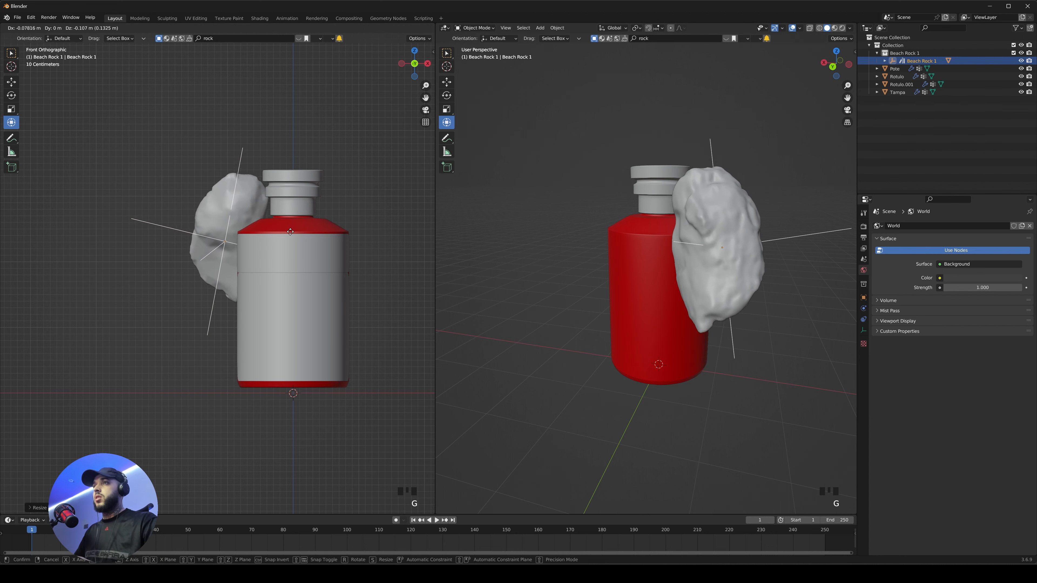
pyautogui.click(293, 231)
# - Adjust the rock's depth and tilt so it stands just behind the bottle's left shoulder, and select its L1 mesh
pyautogui.moveTo(703, 233); pyautogui.dragTo(645, 226, button='middle')
pyautogui.moveTo(562, 262); pyautogui.dragTo(582, 262)
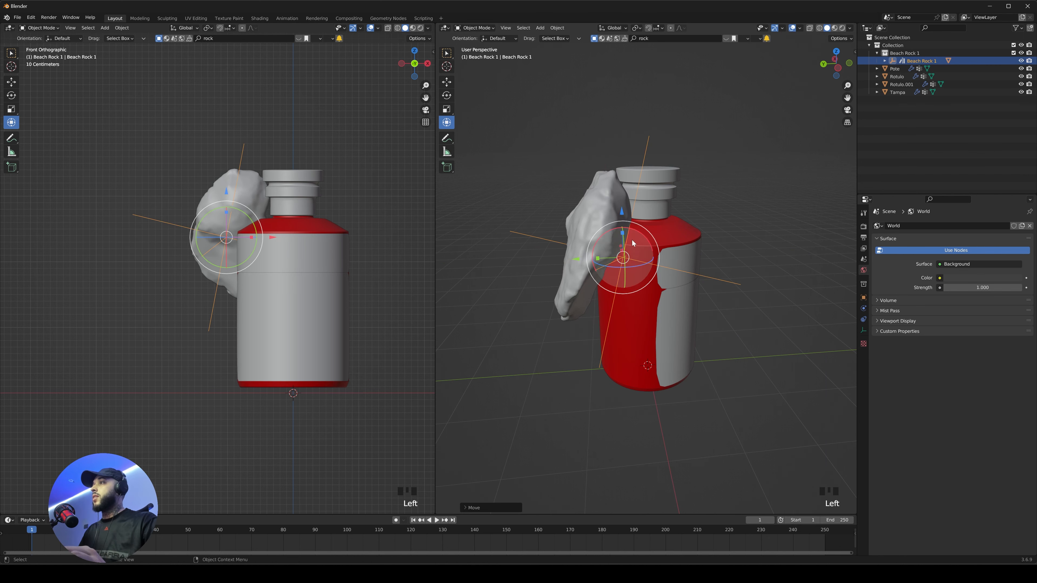
pyautogui.moveTo(634, 242); pyautogui.dragTo(635, 229)
pyautogui.press('g')
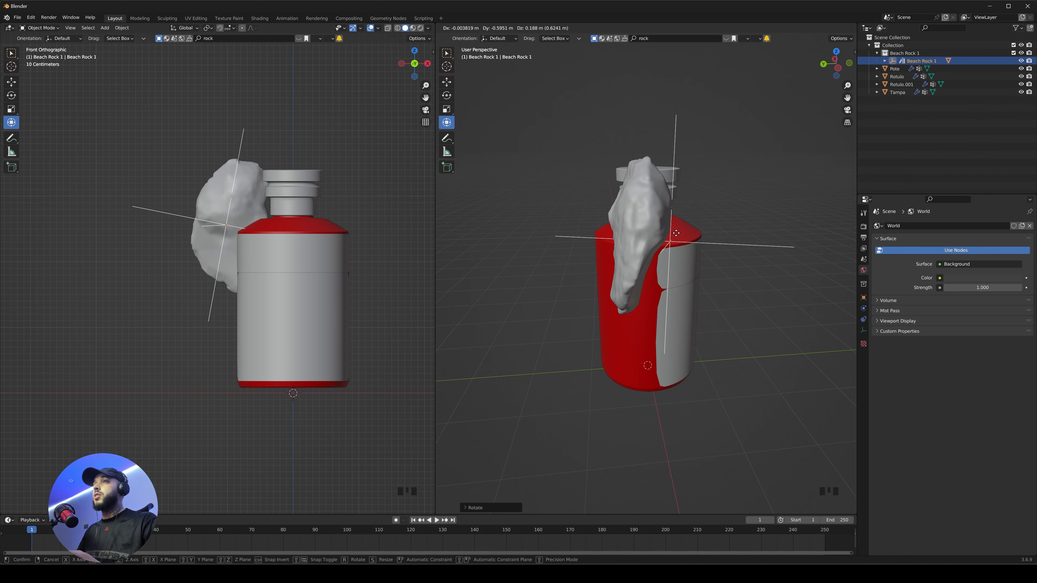
pyautogui.click(669, 233)
pyautogui.moveTo(668, 231); pyautogui.dragTo(585, 204, button='middle')
pyautogui.click(588, 172)
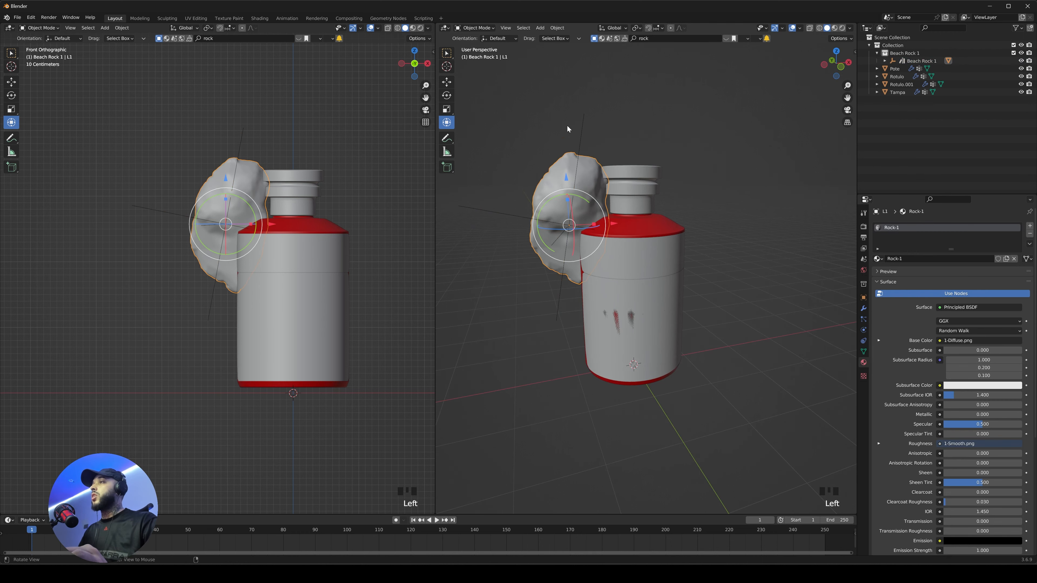
pyautogui.moveTo(567, 125); pyautogui.dragTo(743, 191, button='middle')
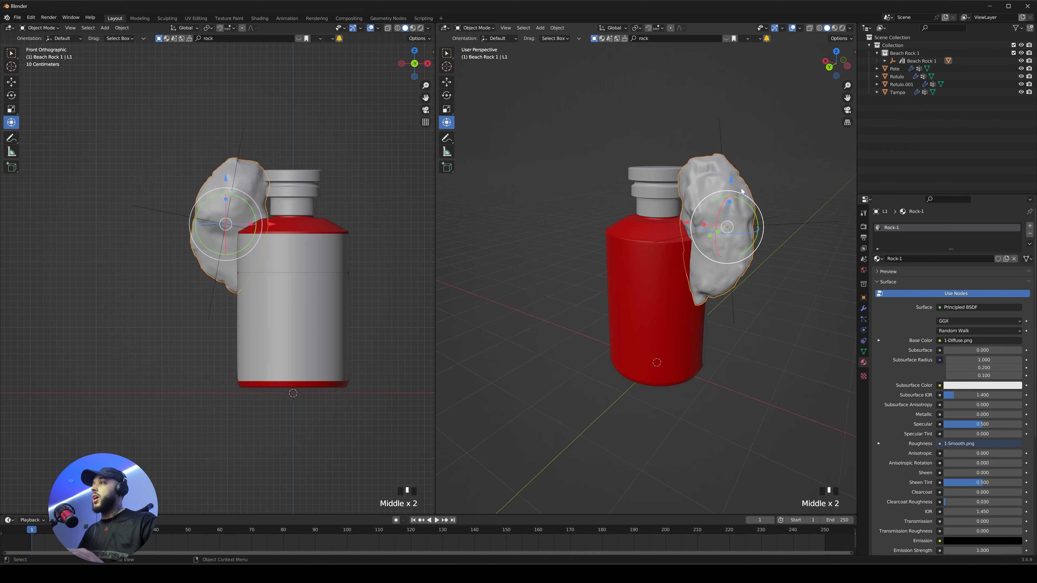
# - Try an independent duplicate of the rock mesh on the other side of the bottle and undo it
pyautogui.hotkey('shift', 'd')
pyautogui.click(574, 151)
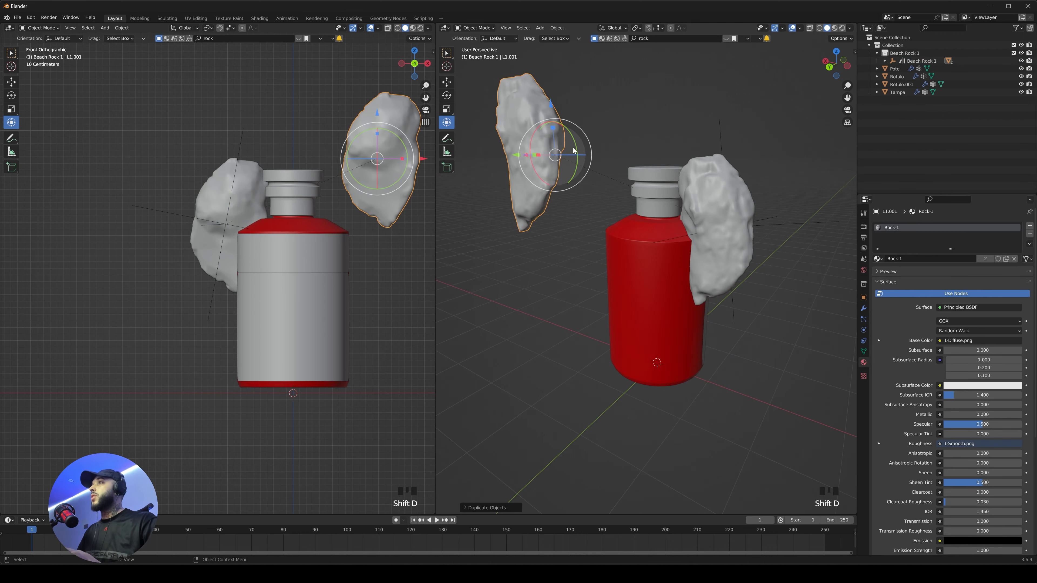
pyautogui.press('Tab')
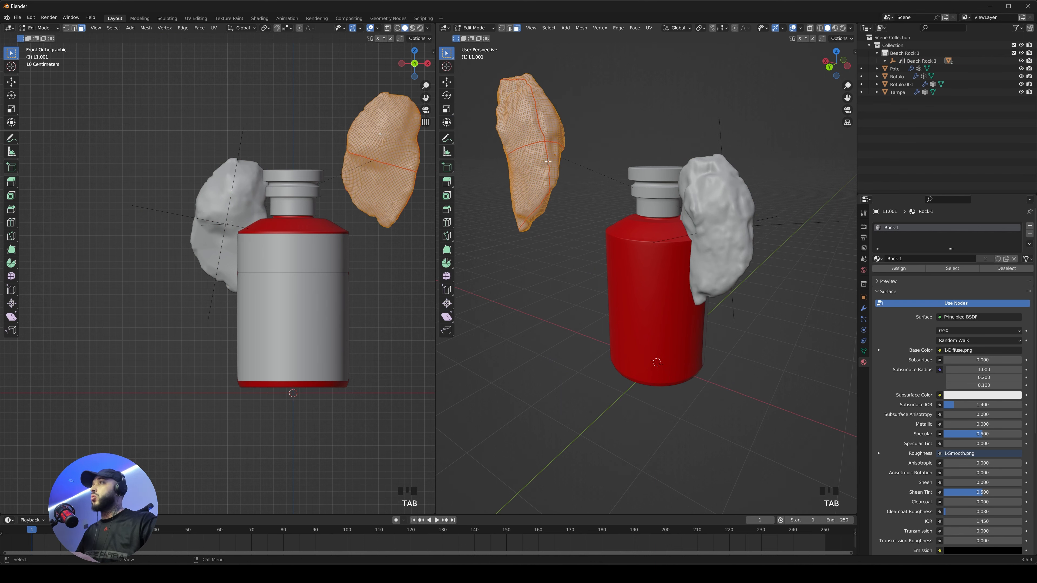
pyautogui.press('Tab')
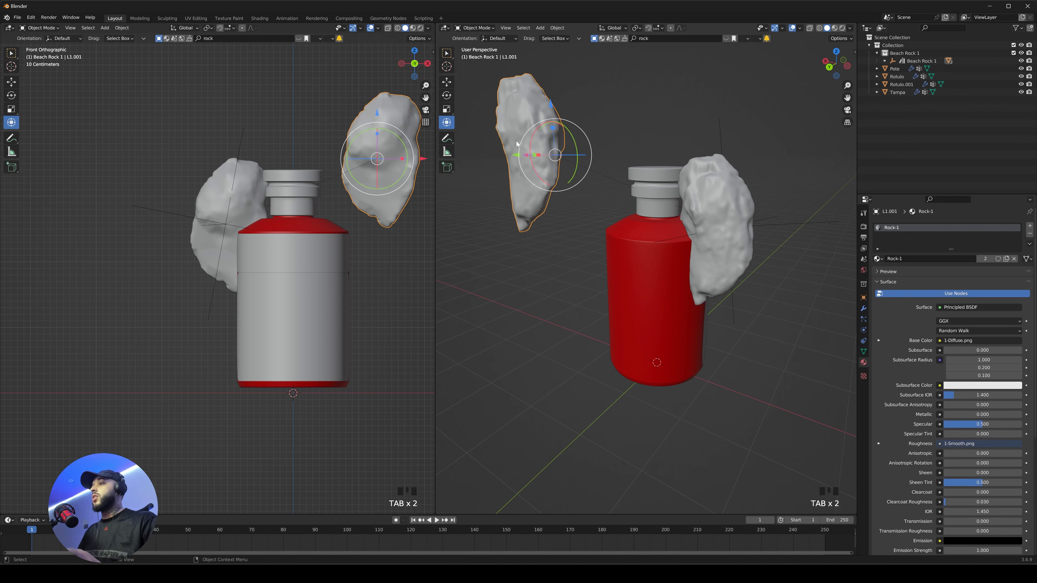
pyautogui.hotkey('ctrl', 'z')
pyautogui.hotkey('ctrl', 'z')
pyautogui.hotkey('ctrl', 'z')
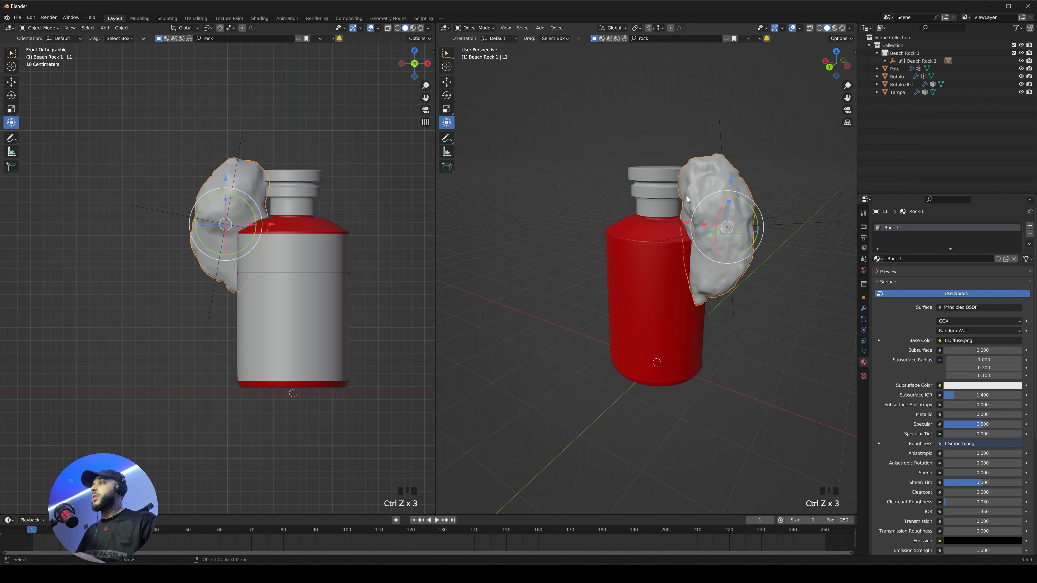
# - Make a linked duplicate of the rock mesh, place it beside the cap on the bottle's right, and rotate it
pyautogui.hotkey('alt', 'd')
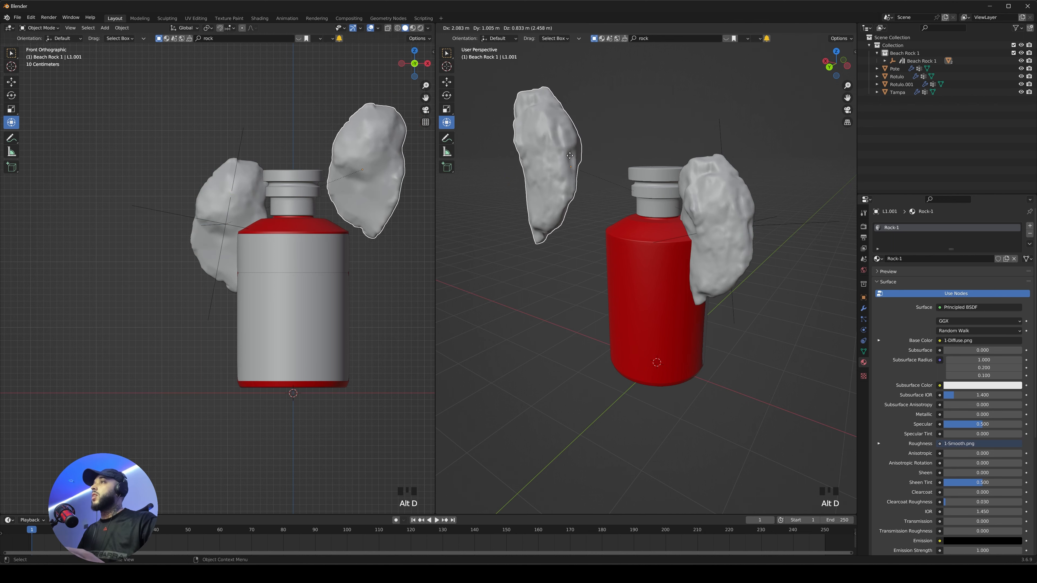
pyautogui.middleClick(654, 161)
pyautogui.moveTo(654, 161); pyautogui.dragTo(786, 241, button='middle')
pyautogui.press('g')
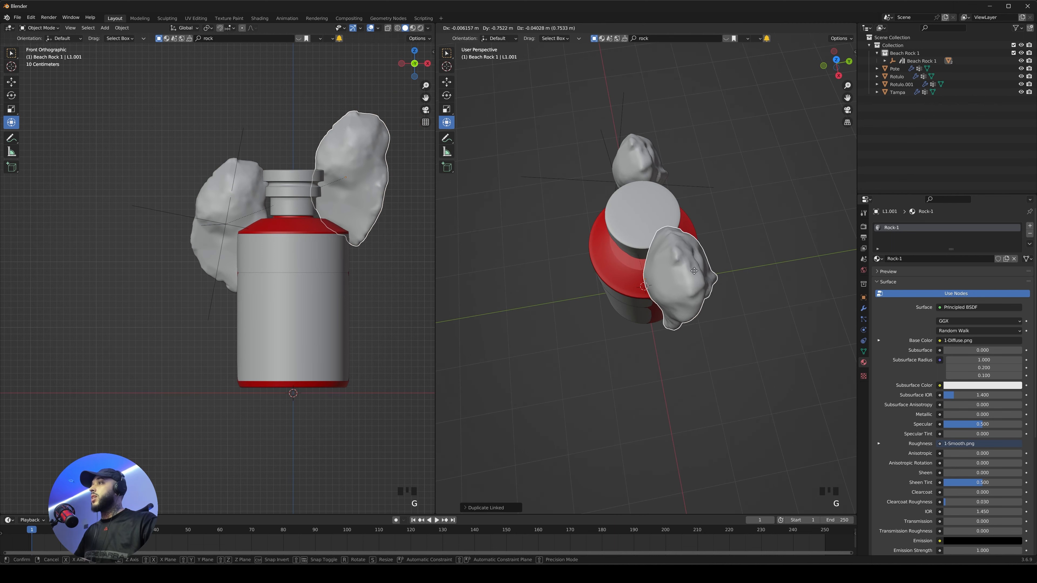
pyautogui.click(717, 255)
pyautogui.moveTo(717, 255); pyautogui.dragTo(711, 169, button='middle')
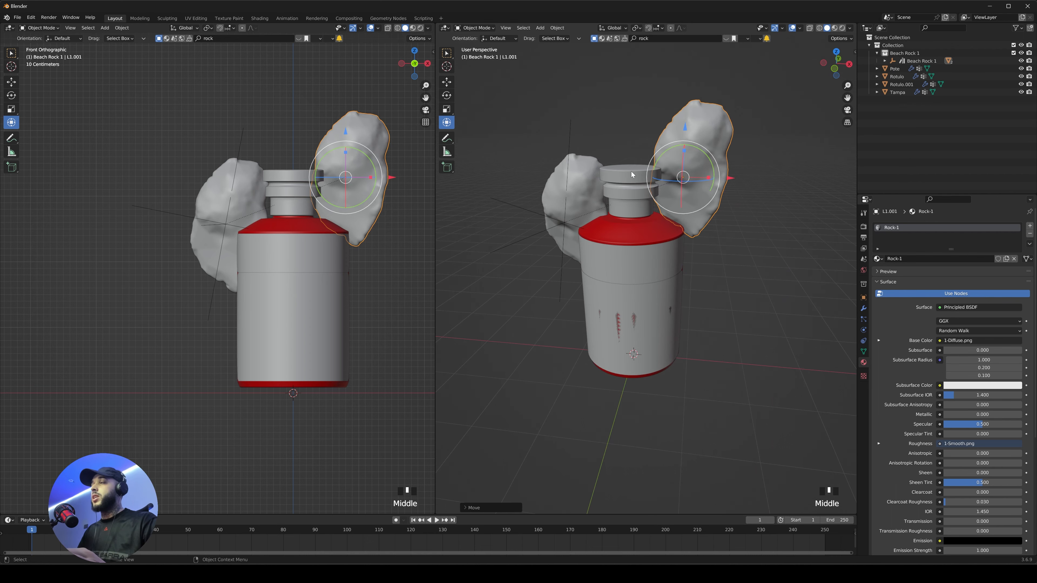
pyautogui.moveTo(710, 169); pyautogui.dragTo(702, 197)
# - Try pulling face patches on the linked rock copy in Edit Mode, undoing each deformation and returning to Object Mode
pyautogui.press('Tab')
pyautogui.click(737, 181)
pyautogui.click(716, 180)
pyautogui.press('g')
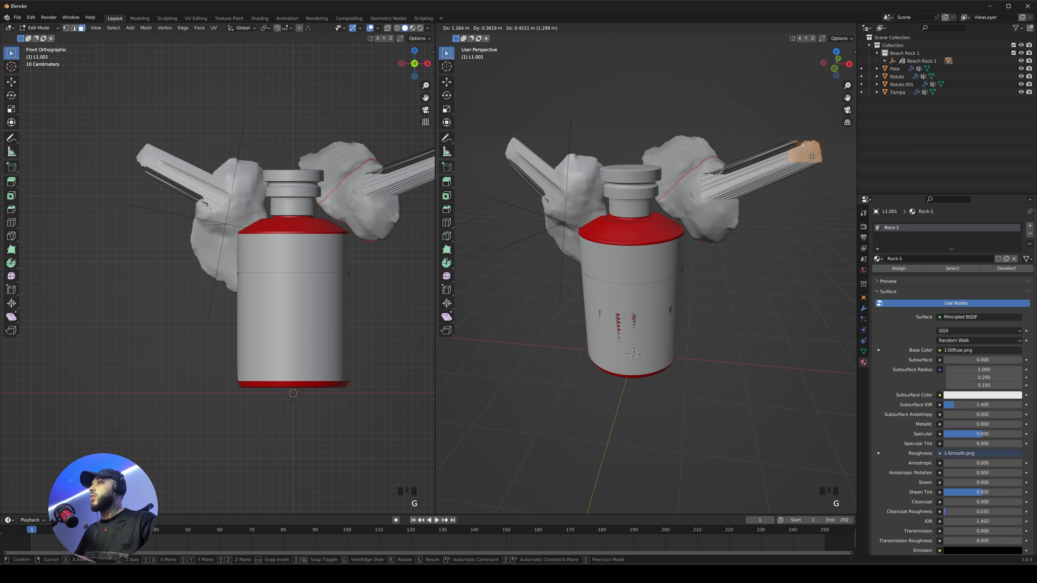
pyautogui.click(786, 165)
pyautogui.hotkey('ctrl', 'z')
pyautogui.moveTo(784, 212); pyautogui.dragTo(687, 217)
pyautogui.press('g')
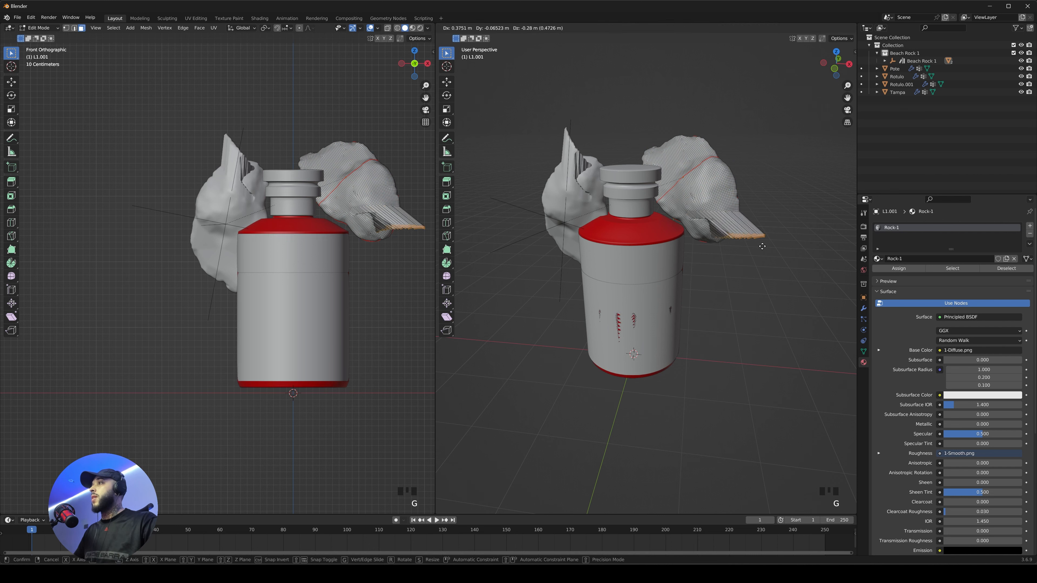
pyautogui.click(755, 232)
pyautogui.hotkey('ctrl', 'z')
pyautogui.press('Tab')
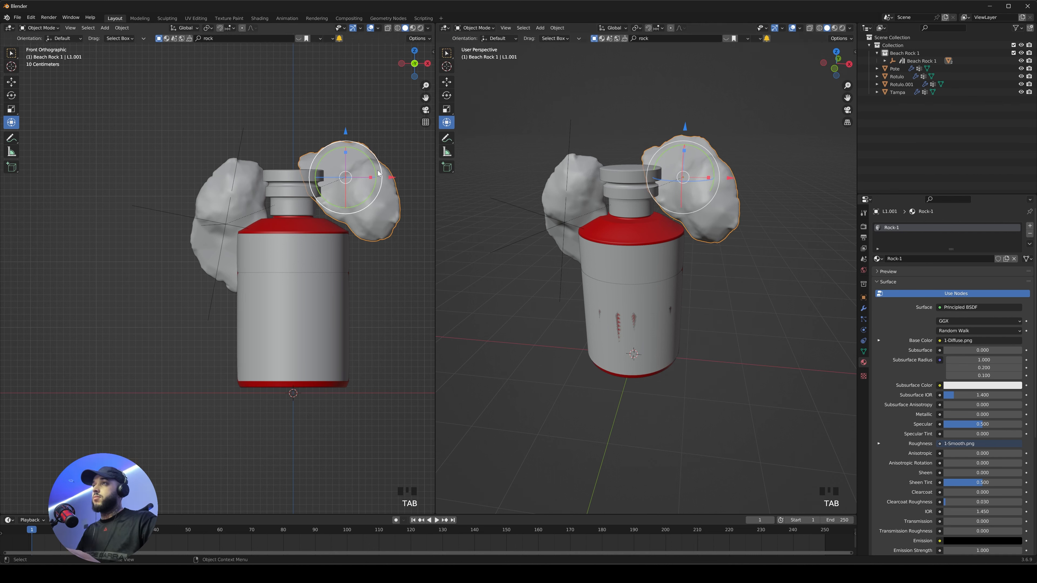
# - Rotate the linked rock copy upright and position it beside the cap above the bottle's right shoulder
pyautogui.moveTo(378, 171); pyautogui.dragTo(374, 193)
pyautogui.press('g')
pyautogui.press('g')
pyautogui.click(391, 187)
# - Shift the right rock copy in depth behind the cap and rotate it to stand nearly vertical
pyautogui.moveTo(750, 211); pyautogui.dragTo(658, 206, button='middle')
pyautogui.press('g')
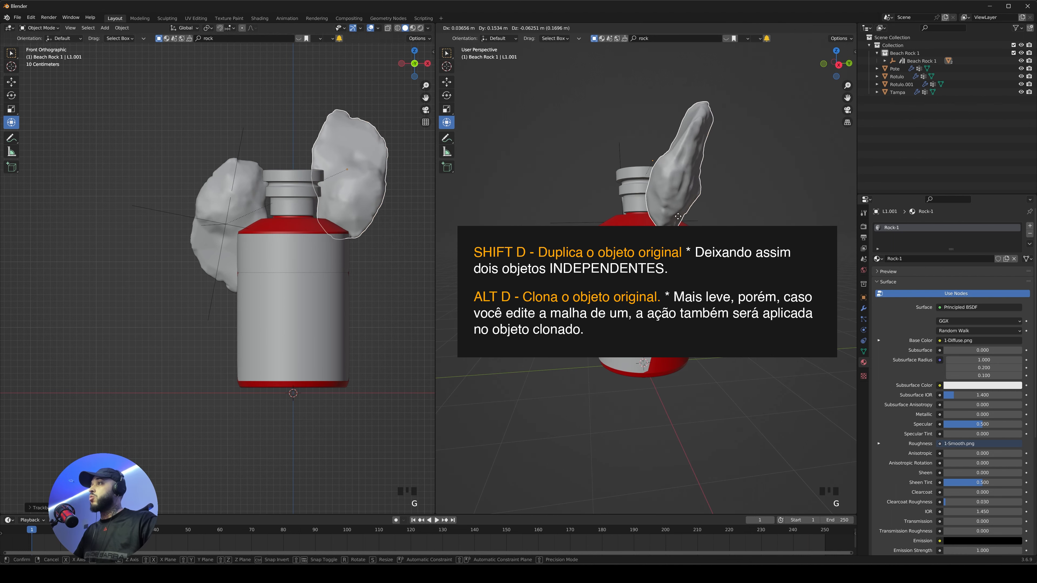
pyautogui.click(674, 210)
pyautogui.moveTo(687, 140); pyautogui.dragTo(672, 137)
pyautogui.press('g')
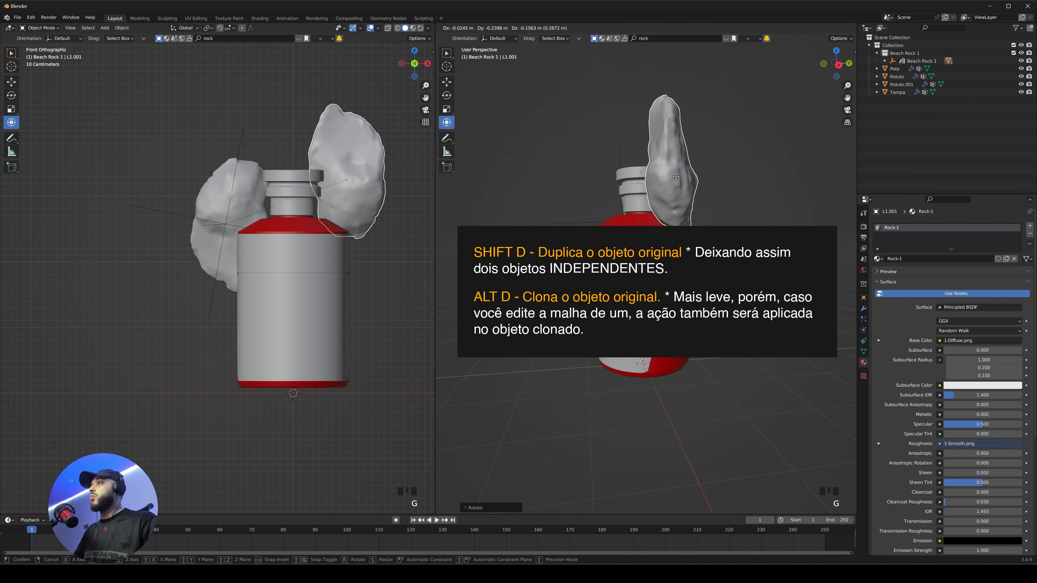
pyautogui.click(678, 178)
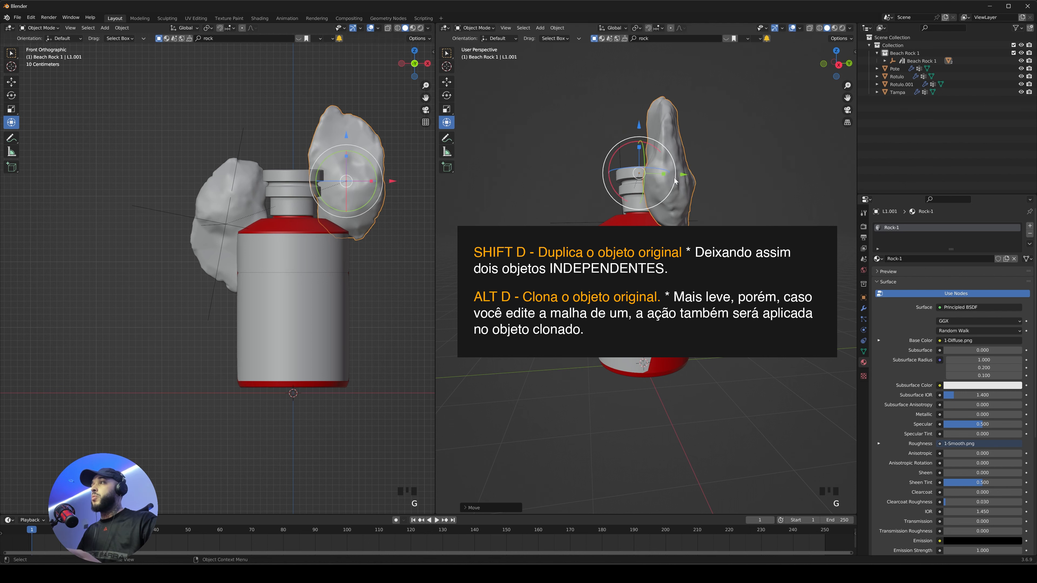
pyautogui.moveTo(678, 178); pyautogui.dragTo(693, 184, button='middle')
pyautogui.moveTo(661, 164); pyautogui.dragTo(613, 167)
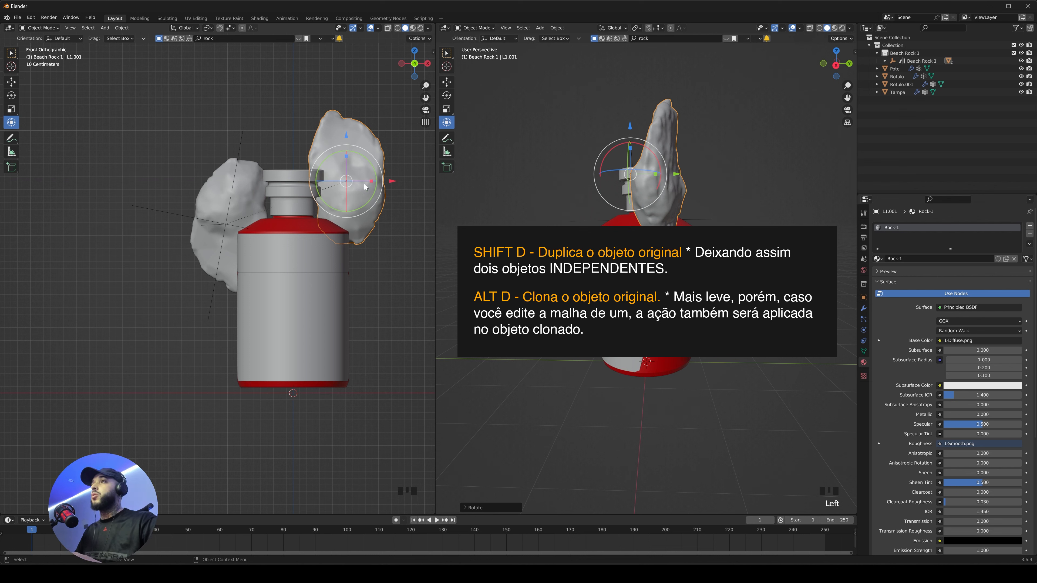
# - Make another linked duplicate of the right rock above the cap, rotate it to lean left, and reposition it
pyautogui.hotkey('shift', 'd')
pyautogui.click(304, 125)
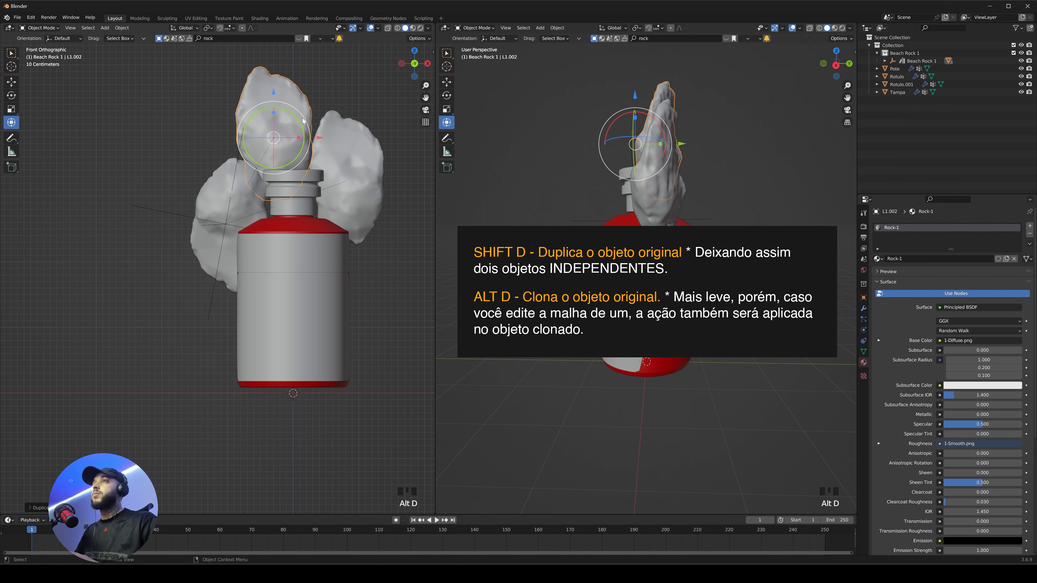
pyautogui.press('r')
pyautogui.click(239, 194)
pyautogui.press('g')
pyautogui.click(230, 192)
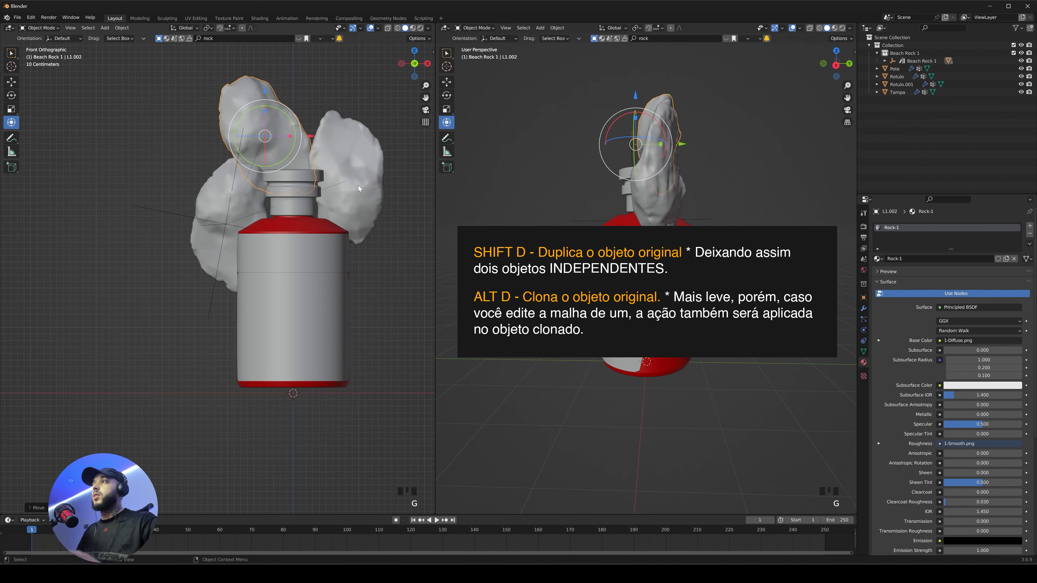
# - Move the third rock behind the cap, lower it toward the bottle's shoulders, and rotate it more upright
pyautogui.moveTo(716, 183); pyautogui.dragTo(662, 180, button='middle')
pyautogui.press('g')
pyautogui.click(721, 191)
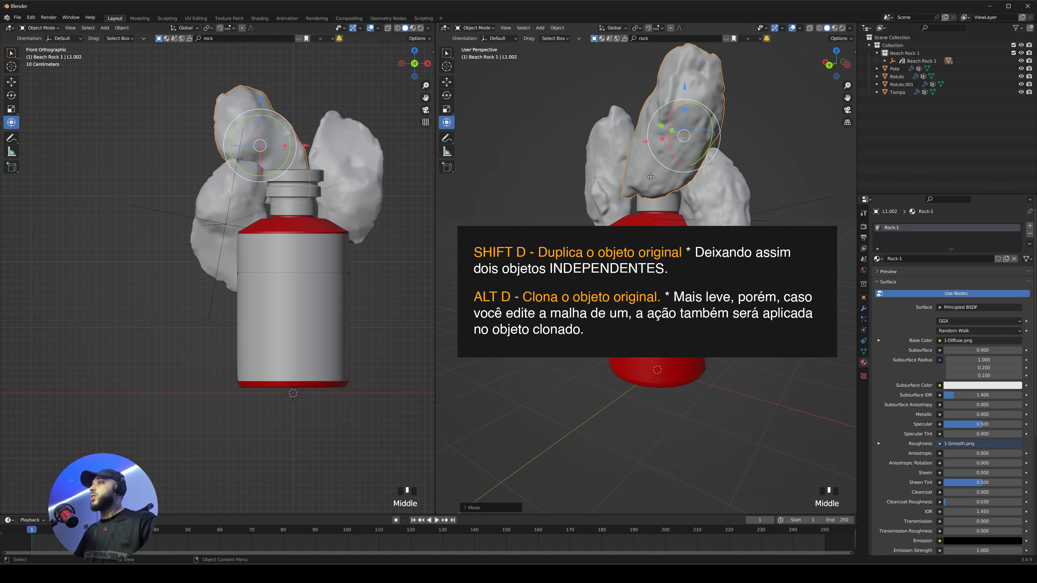
pyautogui.press('g')
pyautogui.click(672, 174)
pyautogui.moveTo(698, 159); pyautogui.dragTo(683, 144)
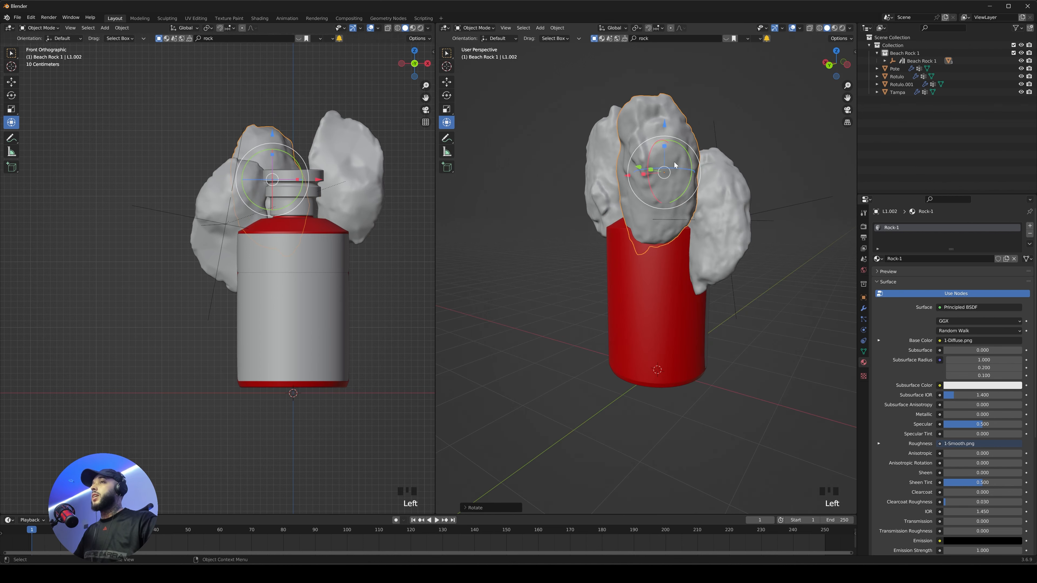
# - Scale and reposition the third rock so it rises behind the cap, filling the gap between the other two rocks
pyautogui.press('s')
pyautogui.click(671, 170)
pyautogui.press('s')
pyautogui.click(308, 177)
pyautogui.press('g')
pyautogui.click(321, 167)
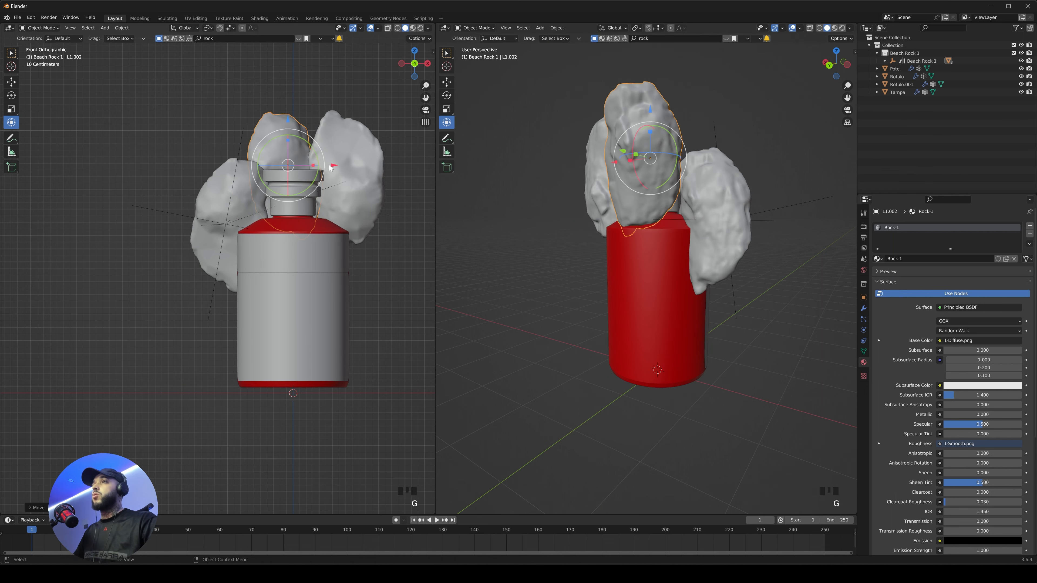
pyautogui.press('s')
pyautogui.click(323, 167)
pyautogui.press('s')
pyautogui.click(327, 167)
pyautogui.press('g')
pyautogui.click(315, 163)
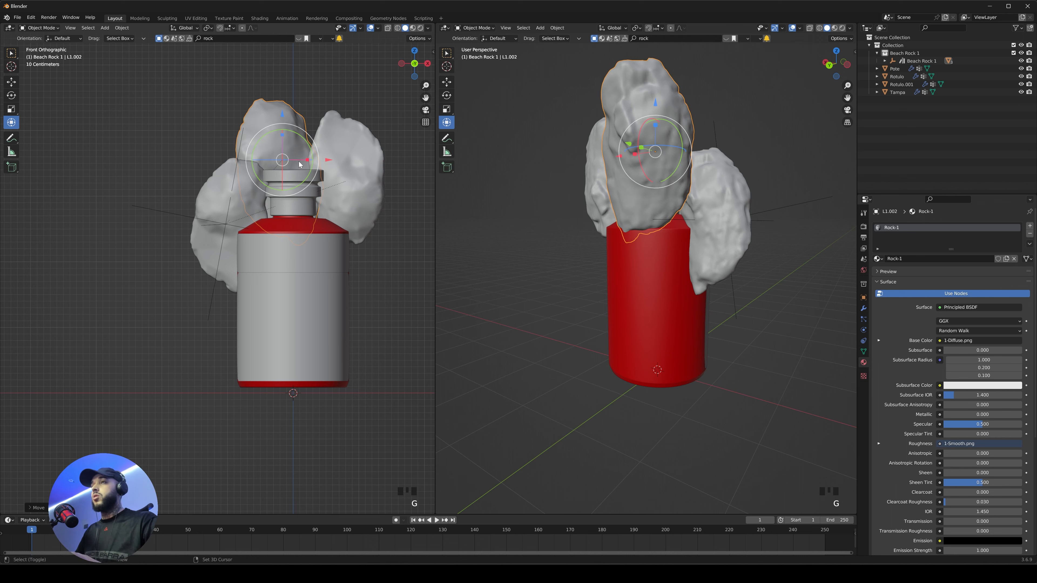
# - Duplicate the rock behind the cap and place the copy beside the lower right side of the bottle
pyautogui.hotkey('shift', 'd')
pyautogui.click(398, 256)
pyautogui.moveTo(398, 257); pyautogui.dragTo(304, 309)
pyautogui.moveTo(646, 275); pyautogui.dragTo(676, 272, button='middle')
pyautogui.press('g')
pyautogui.click(639, 308)
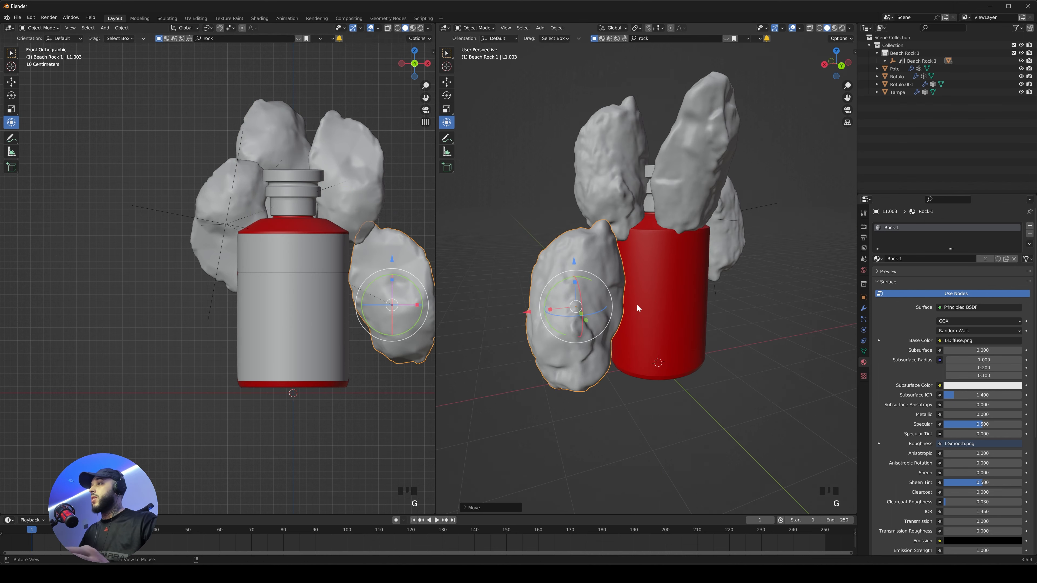
# - Shrink the lower-right rock copy and move it forward, toward the front of the bottle
pyautogui.moveTo(640, 308); pyautogui.dragTo(736, 294, button='middle')
pyautogui.press('s')
pyautogui.click(715, 294)
pyautogui.press('g')
pyautogui.click(614, 325)
pyautogui.press('s')
pyautogui.click(610, 321)
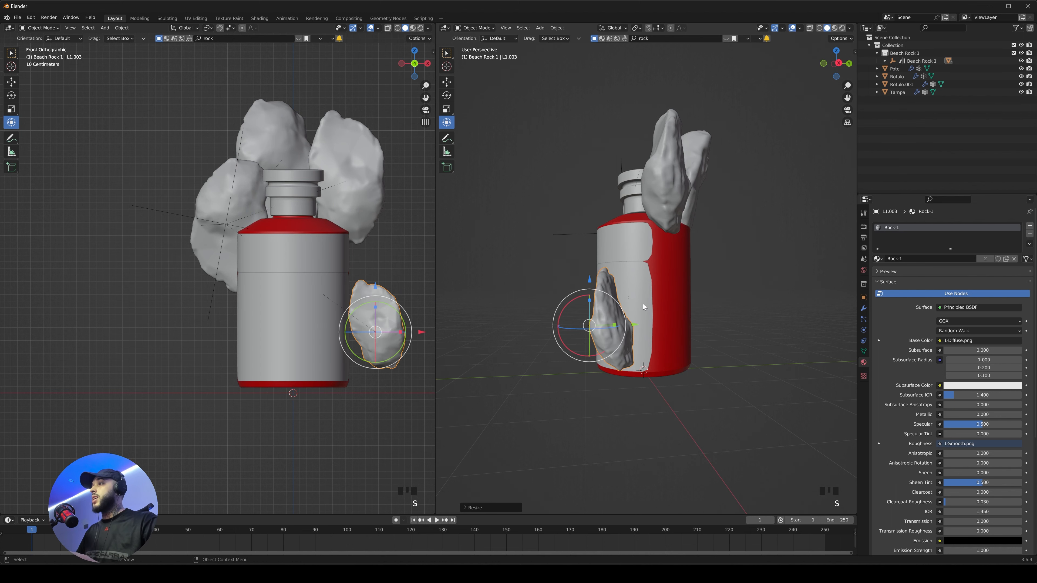
# - Rotate the lower-right rock about the X axis, enlarge it slightly, and move it to overlap the bottle's lower right edge
pyautogui.press('r')
pyautogui.press('x')
pyautogui.moveTo(601, 298); pyautogui.dragTo(606, 298)
pyautogui.moveTo(606, 299); pyautogui.dragTo(703, 314, button='middle')
pyautogui.press('s')
pyautogui.click(671, 307)
pyautogui.press('g')
pyautogui.click(685, 311)
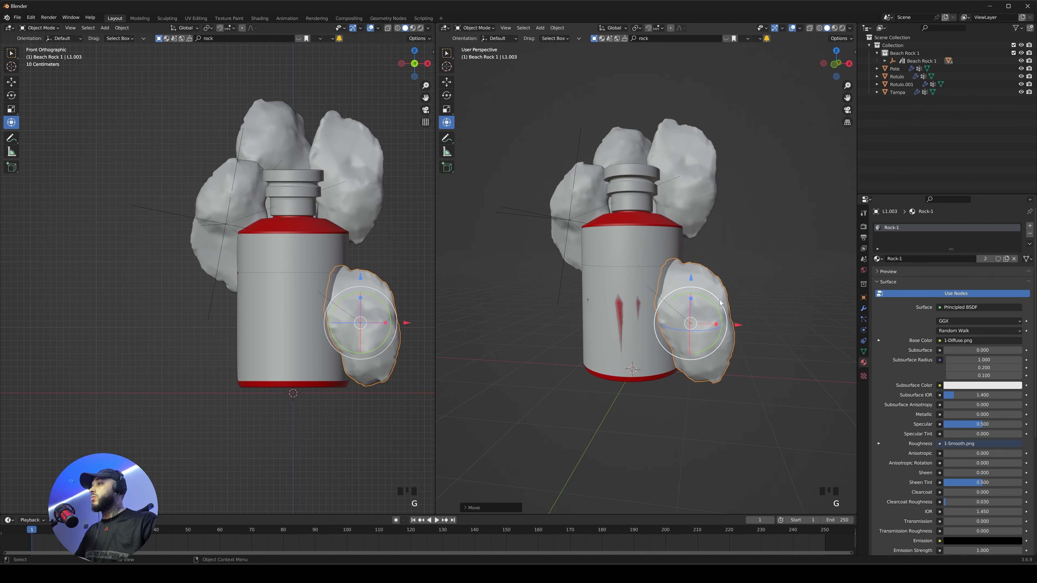
# - Rotate the lower-right rock to lean right and adjust its depth and tilt in front of the bottle
pyautogui.press('r')
pyautogui.click(721, 297)
pyautogui.moveTo(725, 302); pyautogui.dragTo(600, 302, button='middle')
pyautogui.press('g')
pyautogui.click(597, 302)
pyautogui.moveTo(597, 302); pyautogui.dragTo(593, 295)
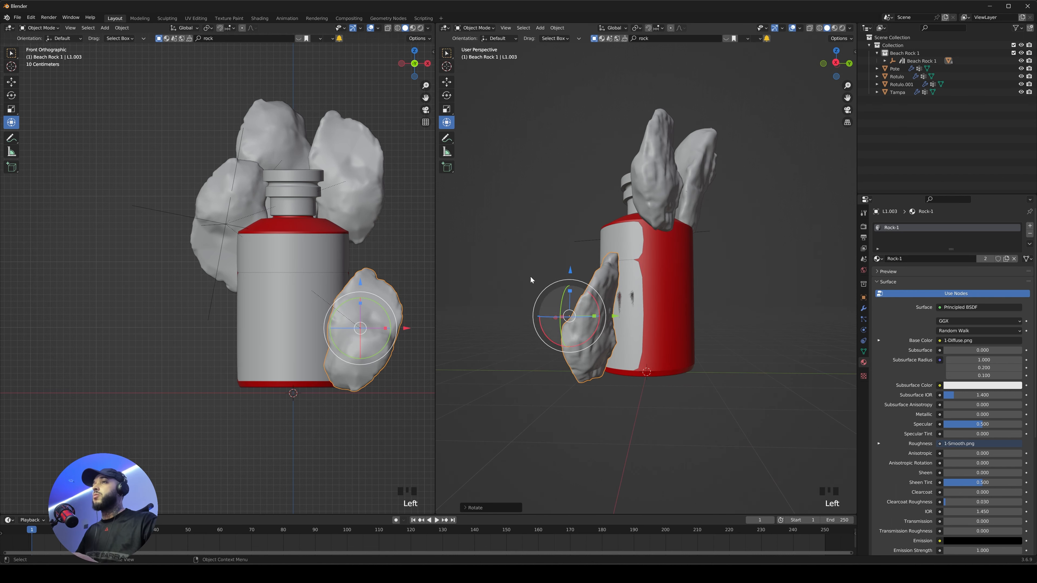
pyautogui.moveTo(405, 255); pyautogui.dragTo(412, 252, button='middle')
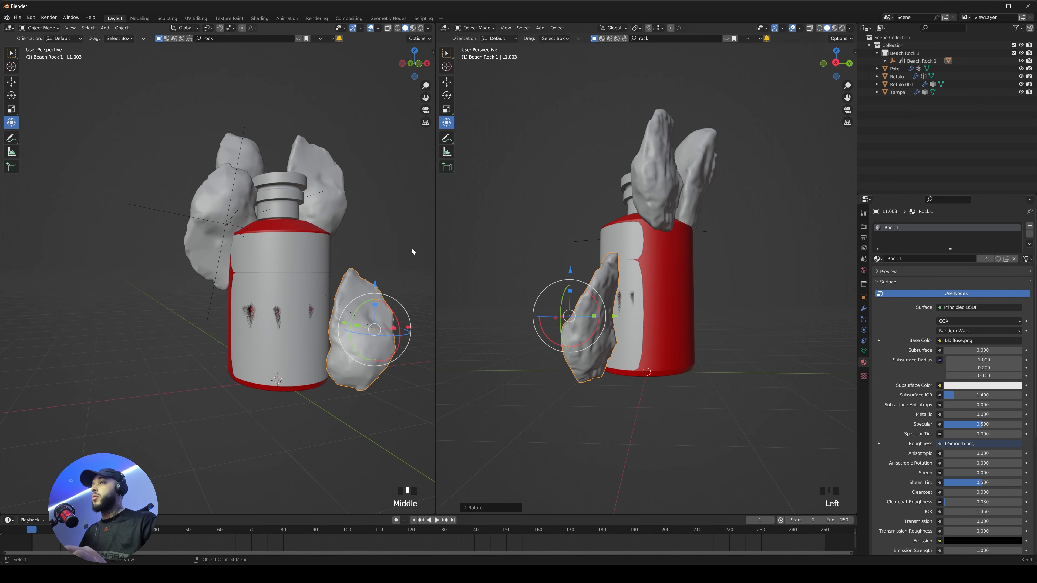
pyautogui.press('KP_1')
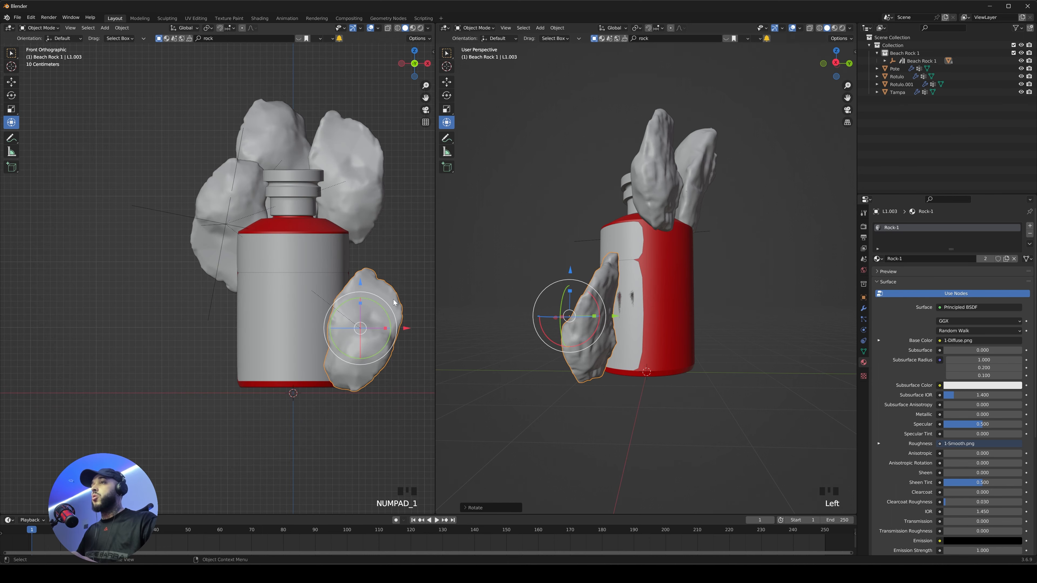
# - Duplicate the lower-right rock to the bottle's left side, then rotate and reposition the copy against the bottle's edge
pyautogui.hotkey('shift', 'd')
pyautogui.click(256, 270)
pyautogui.press('r')
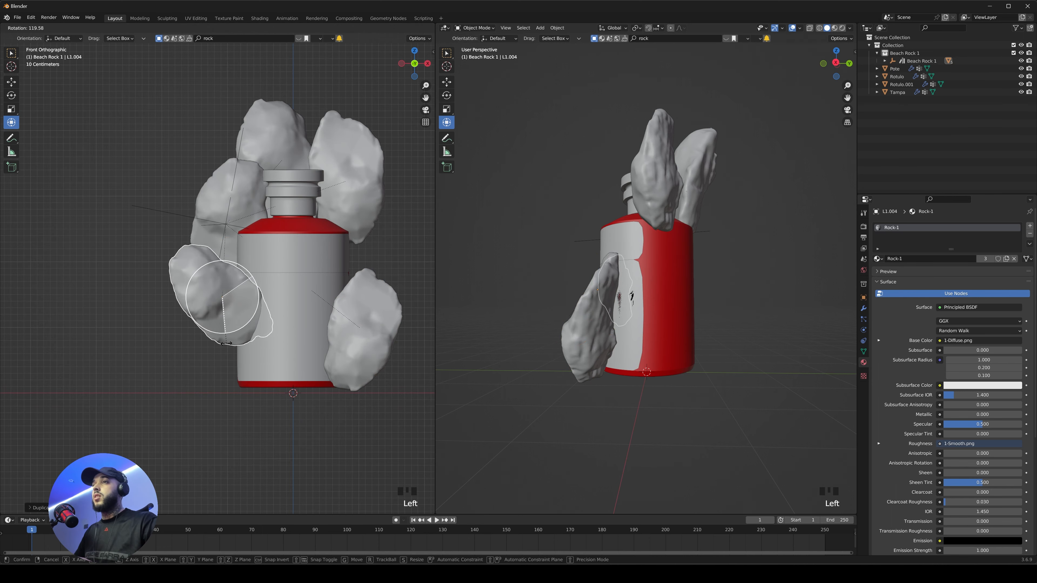
pyautogui.moveTo(226, 343); pyautogui.dragTo(227, 343)
pyautogui.moveTo(232, 312); pyautogui.dragTo(256, 282)
pyautogui.press('g')
pyautogui.click(246, 302)
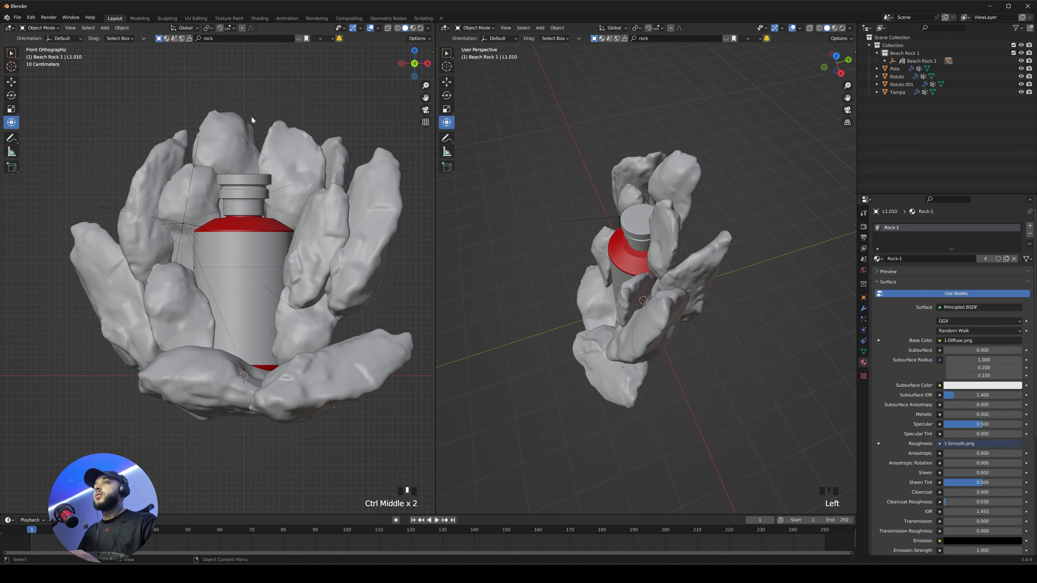
# - Set the front view's shading to Material Preview and inspect the textured bottle and rocks from another angle
pyautogui.click(202, 110)
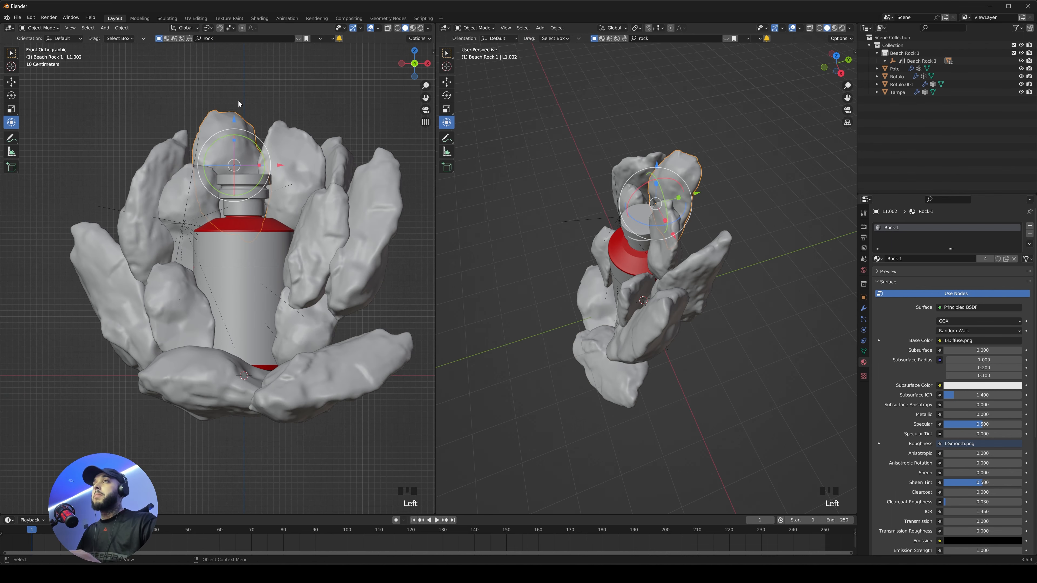
pyautogui.click(227, 102)
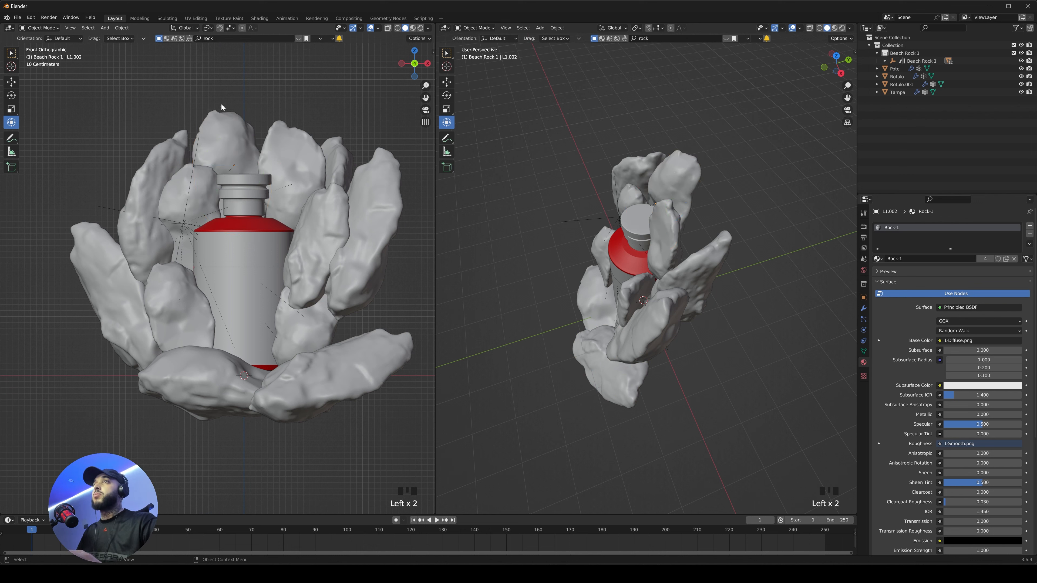
pyautogui.press('z')
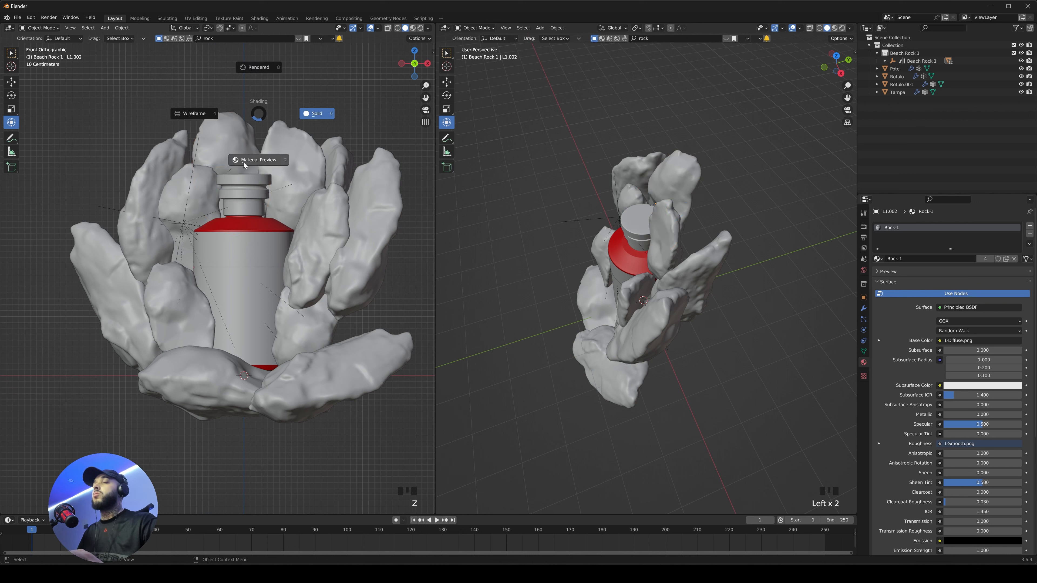
pyautogui.click(258, 164)
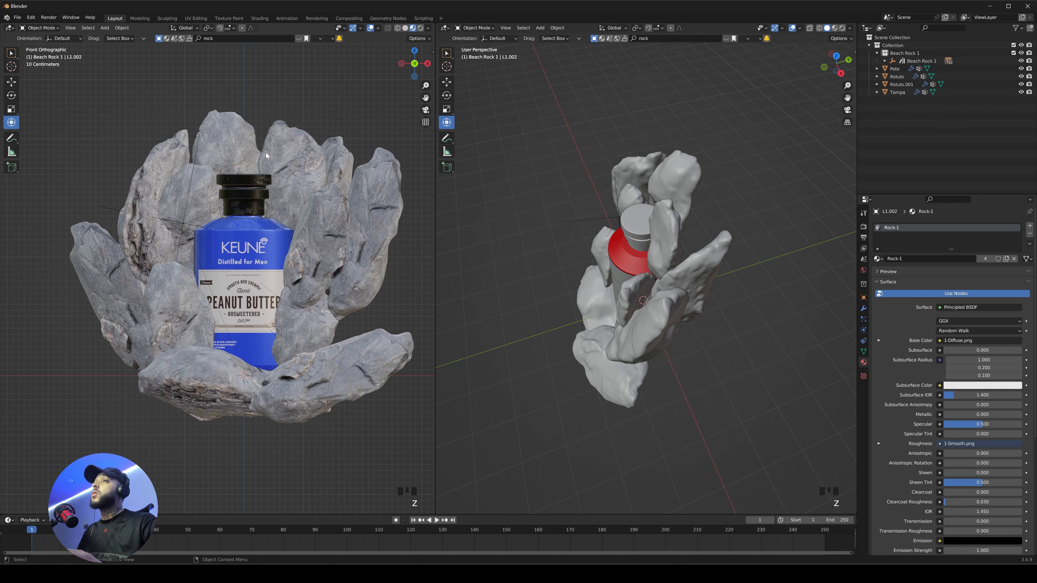
pyautogui.moveTo(316, 99); pyautogui.dragTo(267, 167, button='middle')
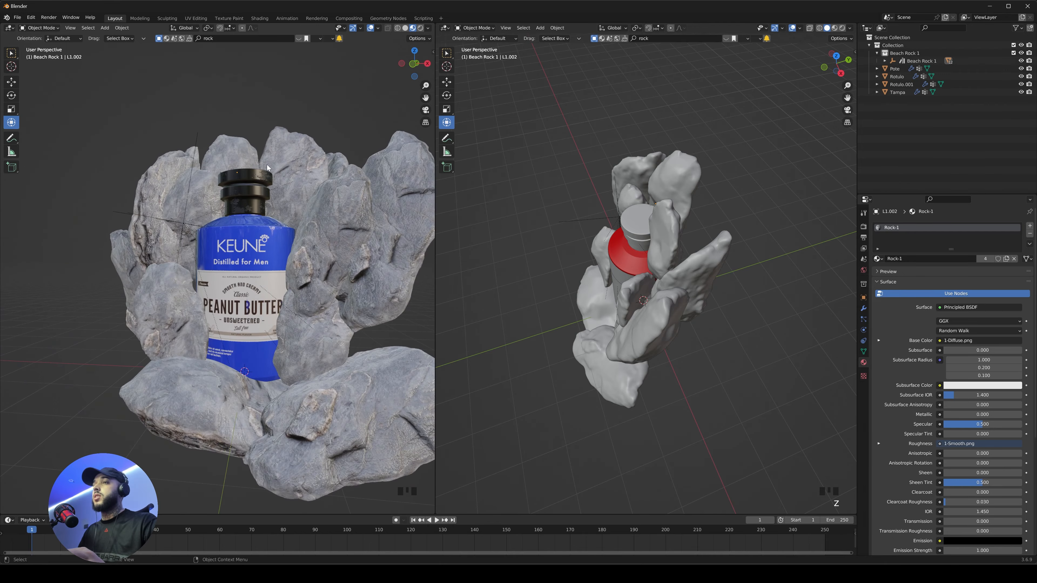
# - Add a camera and move it in front of the rocks at about the bottle's mid-height
pyautogui.press('KP_1')
pyautogui.hotkey('shift', 'a')
pyautogui.click(224, 418)
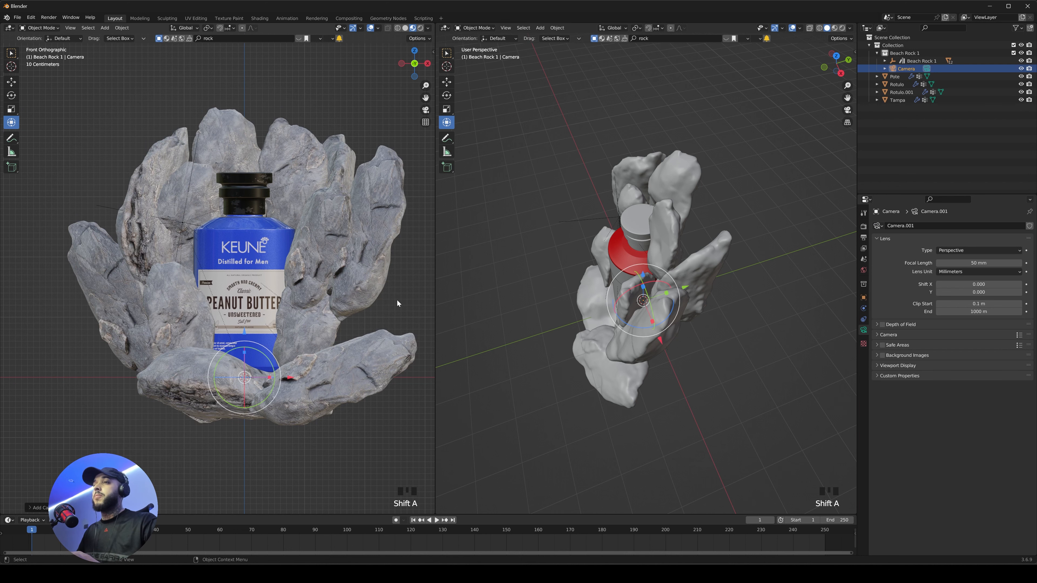
pyautogui.press('KP_3')
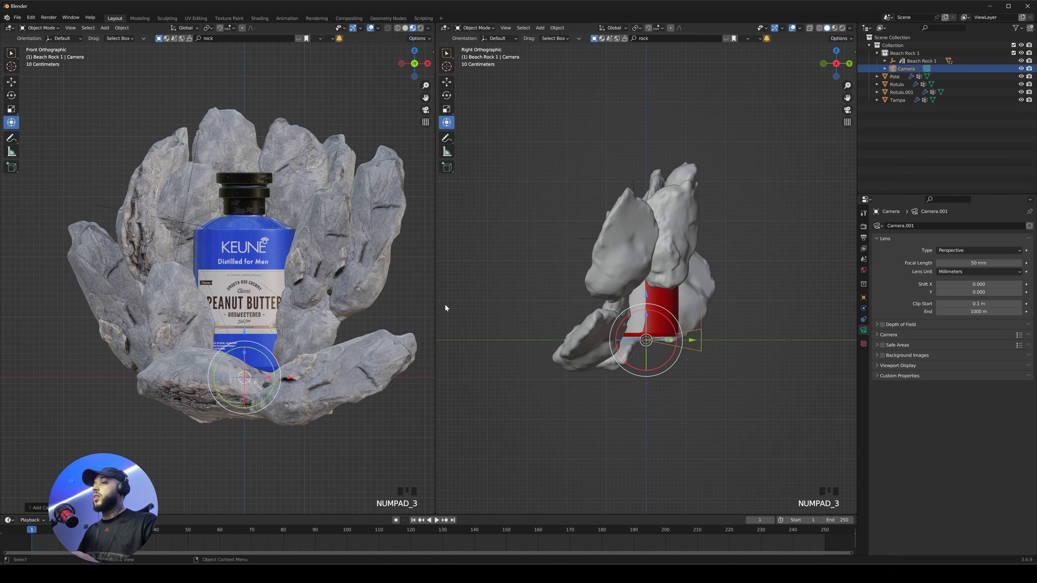
pyautogui.press('g')
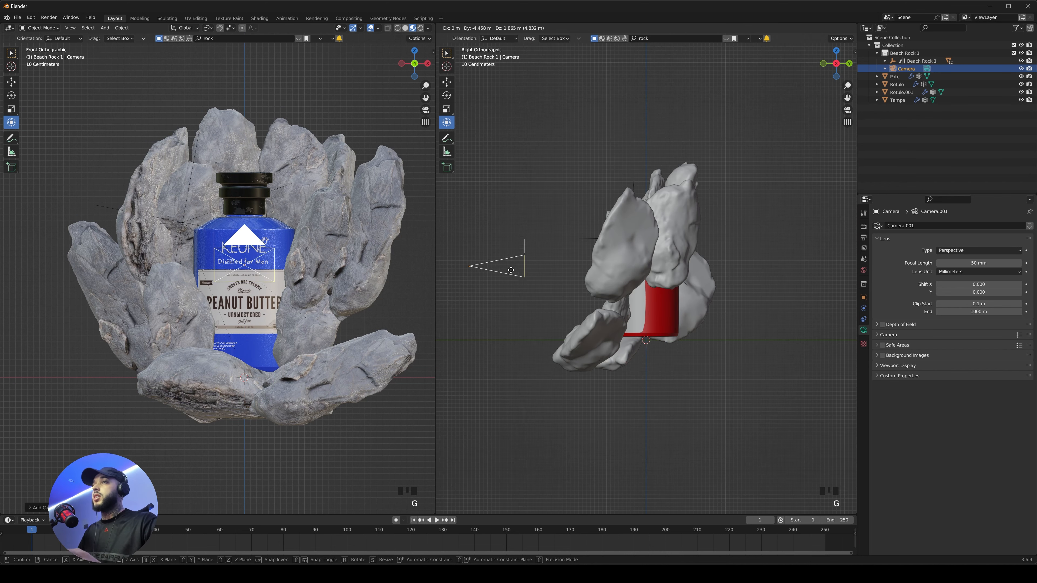
pyautogui.click(499, 269)
# - Scale up the camera object and show the scene through the camera
pyautogui.hotkey('shift', 'a')
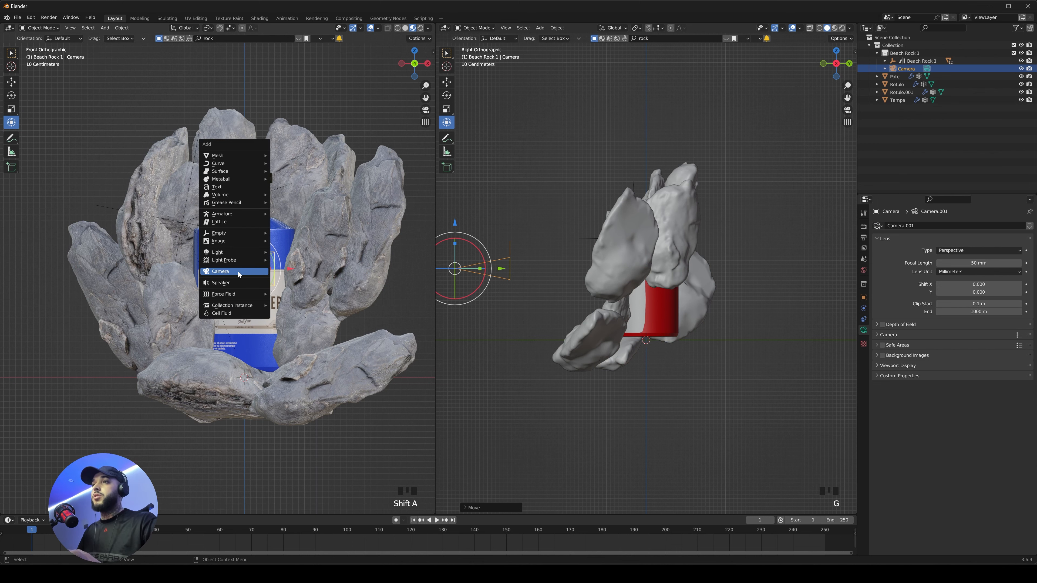
pyautogui.press('Escape')
pyautogui.press('s')
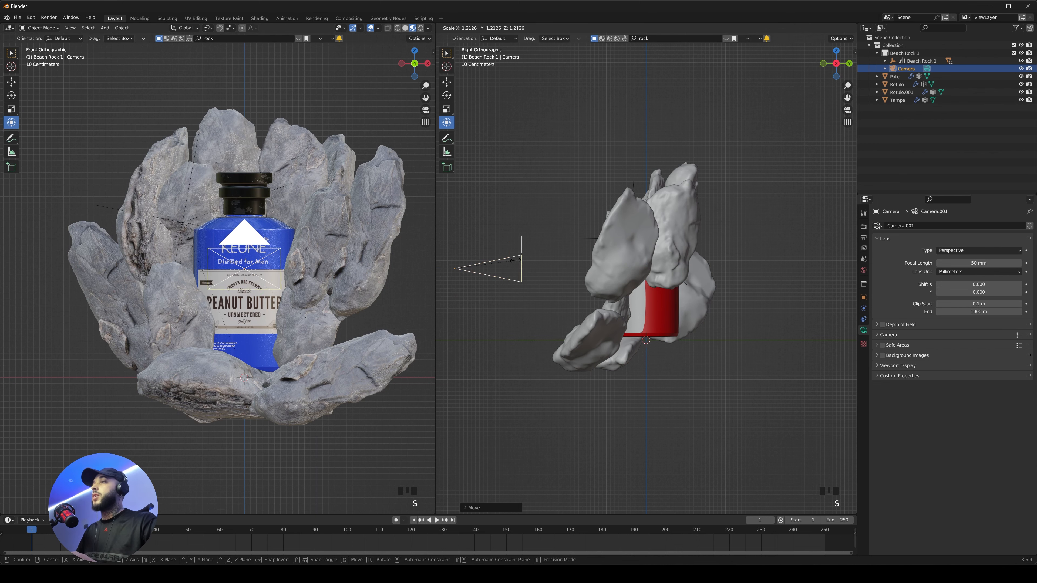
pyautogui.click(280, 273)
pyautogui.press('KP_0')
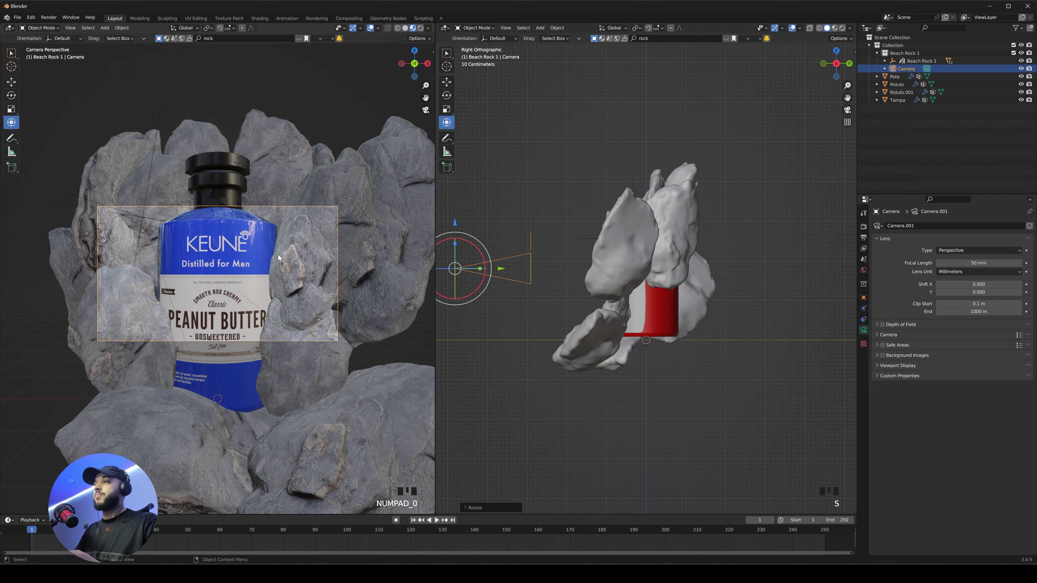
# - Move the camera slightly farther back from the bottle along the Y axis in the top view
pyautogui.press('KP_7')
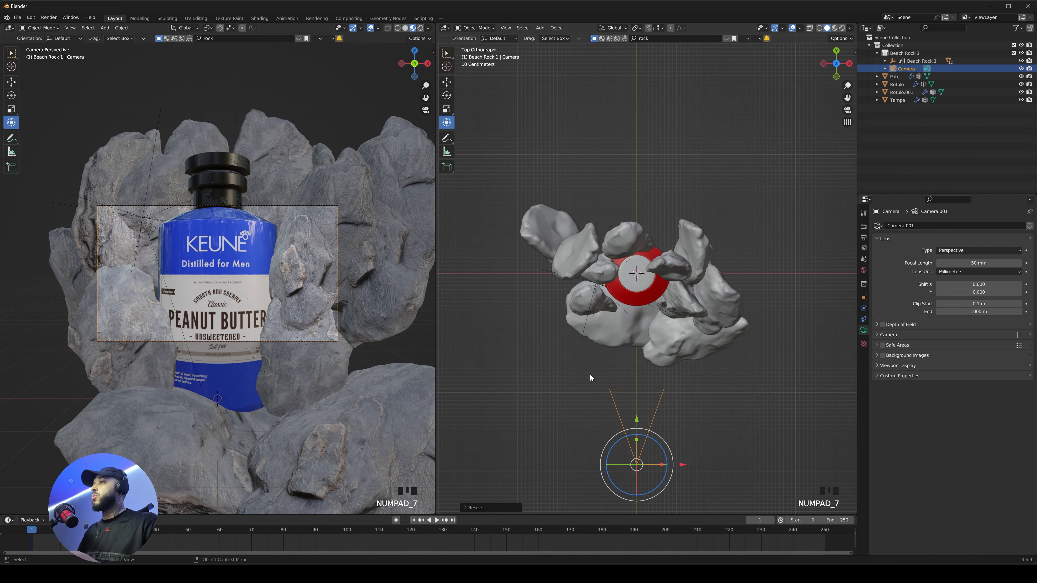
pyautogui.click(677, 459)
pyautogui.click(639, 422)
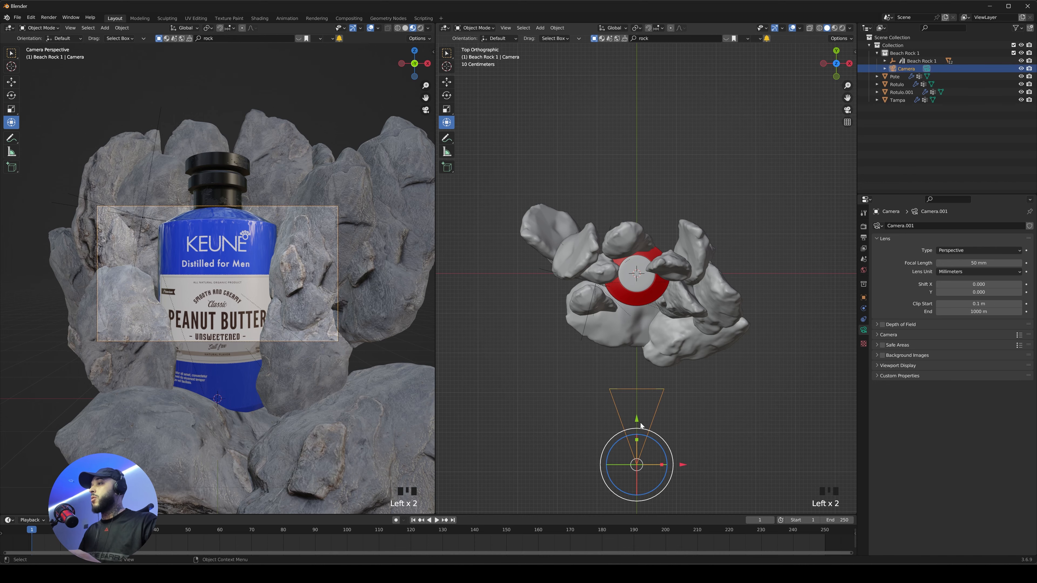
pyautogui.moveTo(641, 424)
pyautogui.mouseDown()
pyautogui.moveTo(639, 398)
pyautogui.moveTo(641, 440)
pyautogui.moveTo(641, 427)
pyautogui.mouseUp()
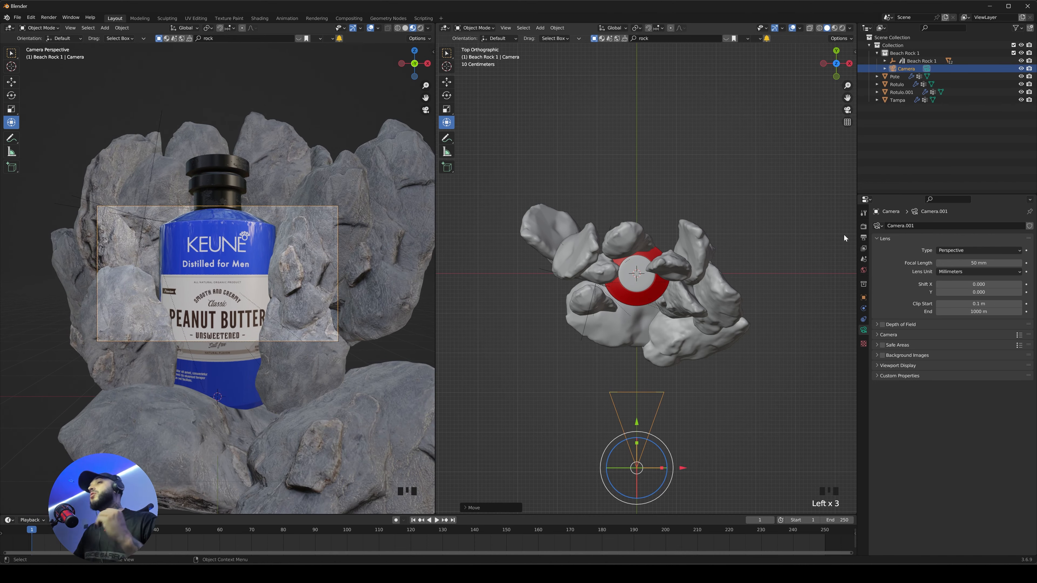
# - Set the render engine to Cycles and the device to GPU Compute
pyautogui.click(864, 227)
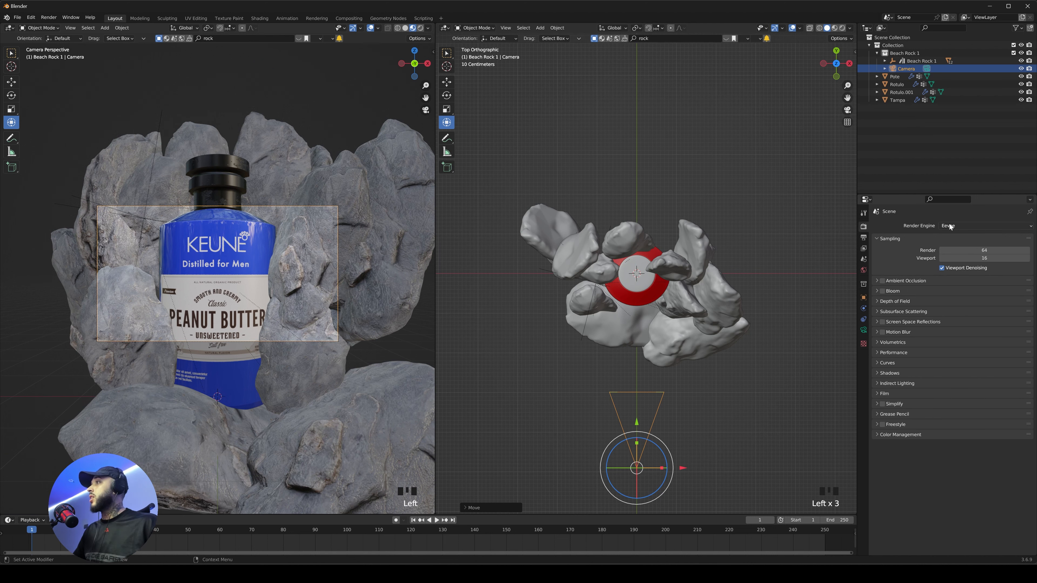
pyautogui.click(949, 226)
pyautogui.click(956, 252)
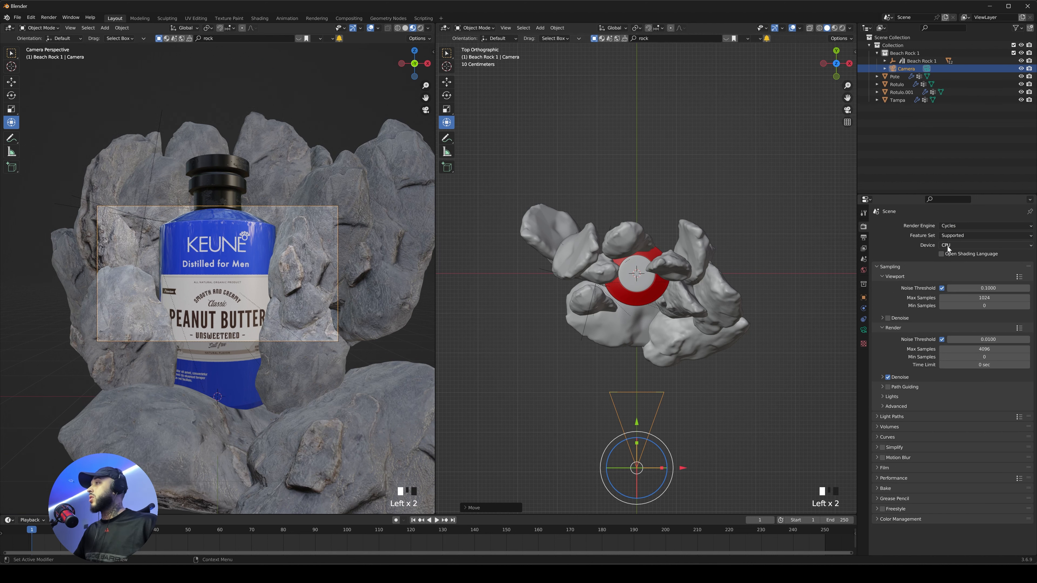
pyautogui.click(953, 246)
pyautogui.click(951, 263)
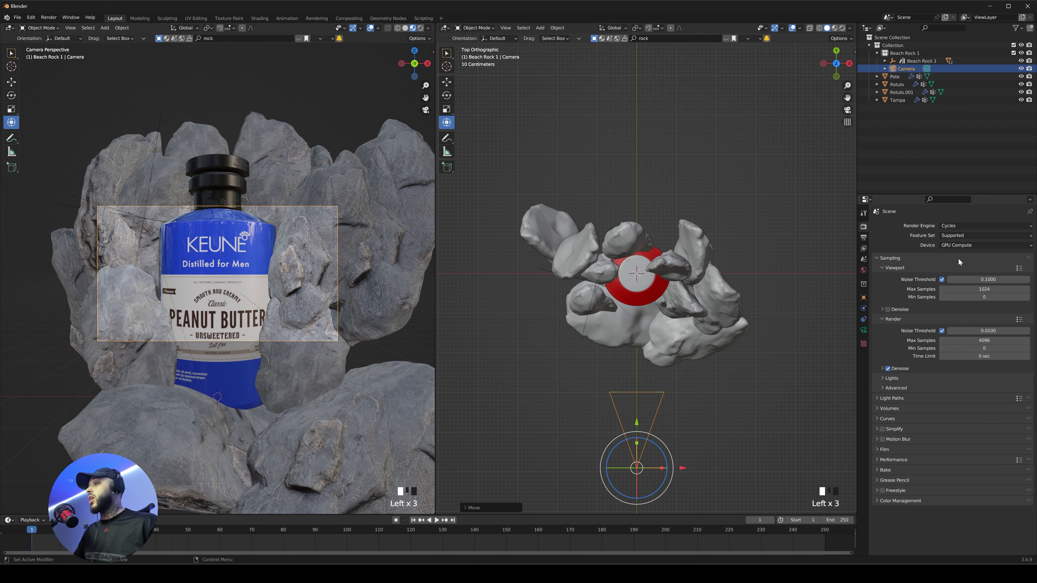
# - Set the maximum samples to 16 for the viewport and 150 for the render
pyautogui.click(988, 289)
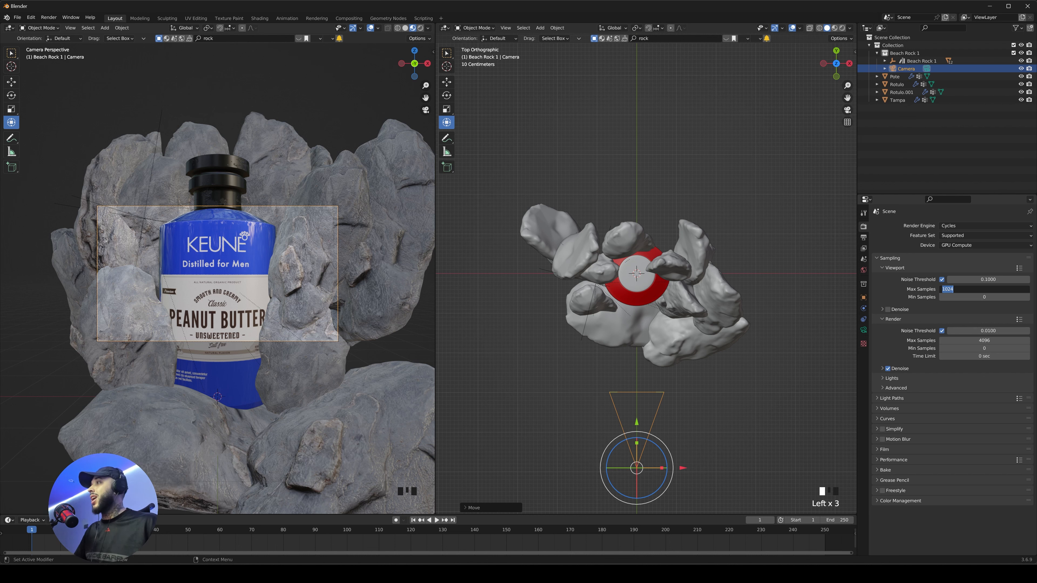
pyautogui.press('Return')
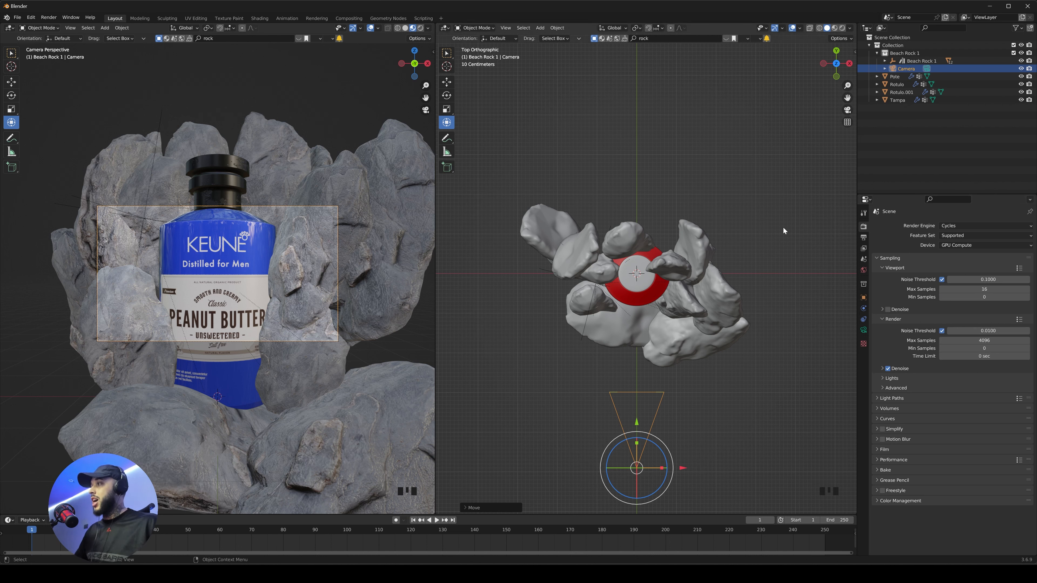
pyautogui.click(972, 340)
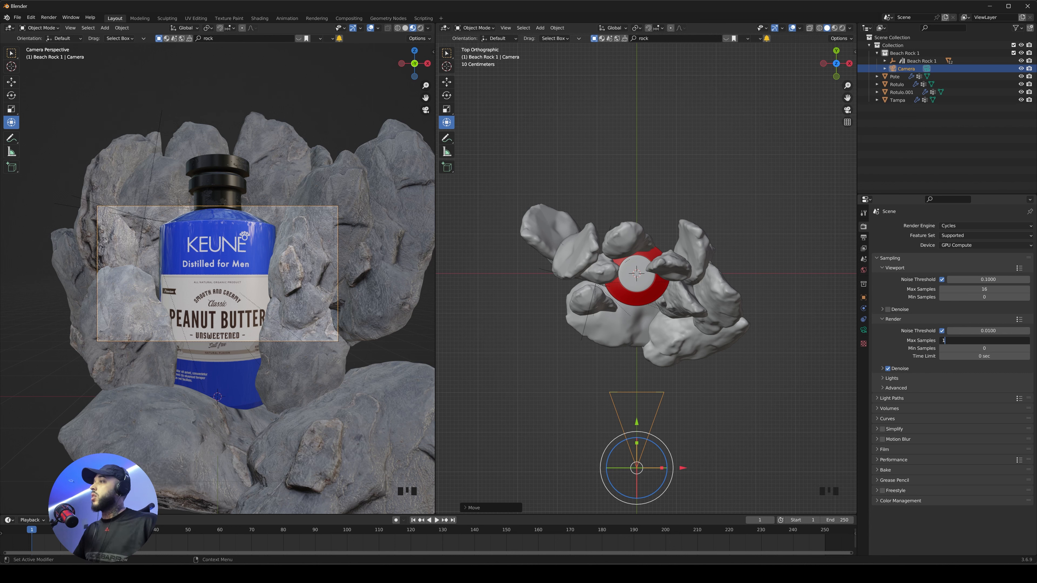
pyautogui.press('Return')
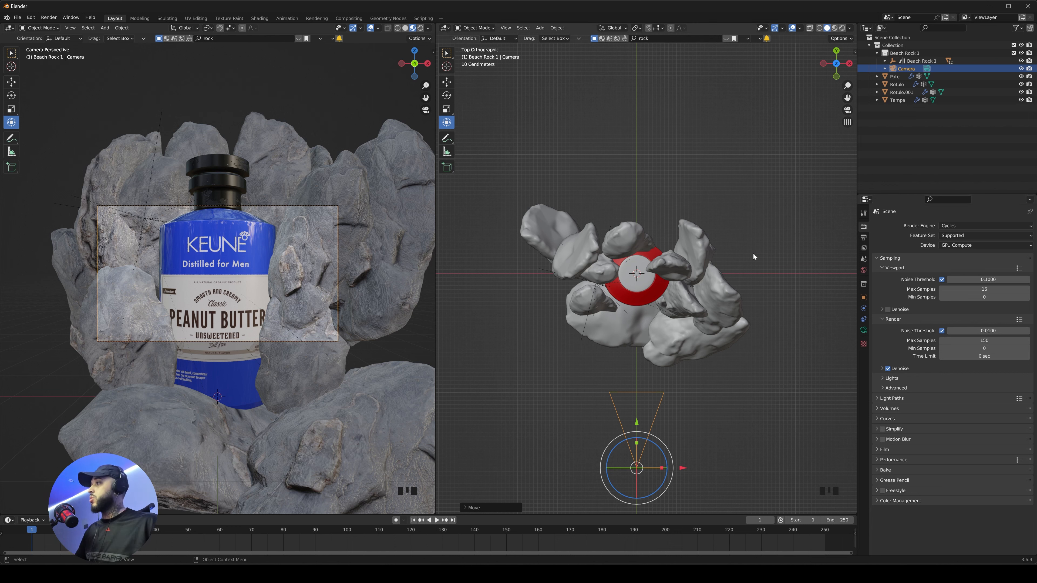
pyautogui.click(984, 340)
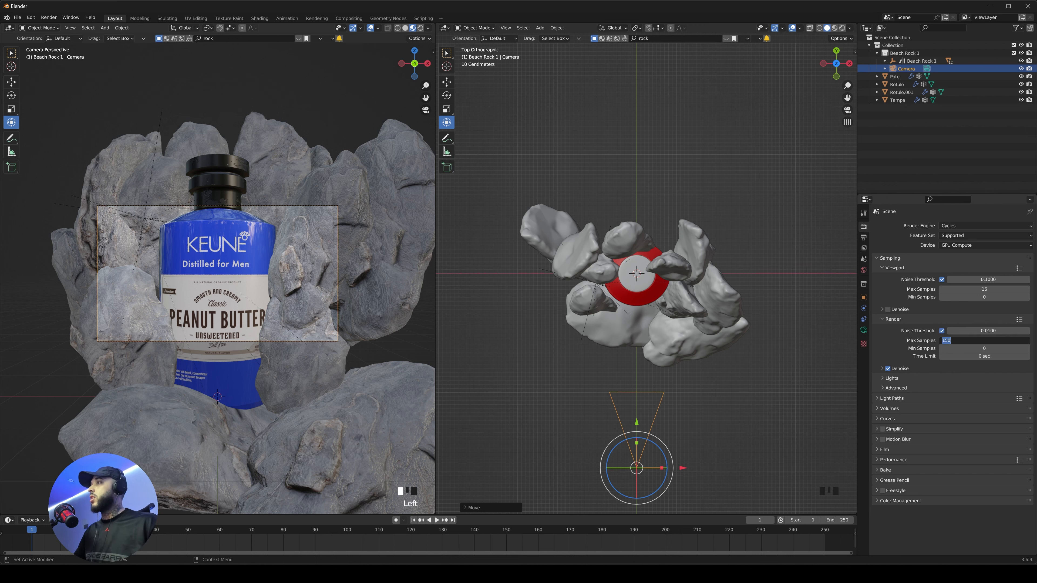
pyautogui.click(934, 343)
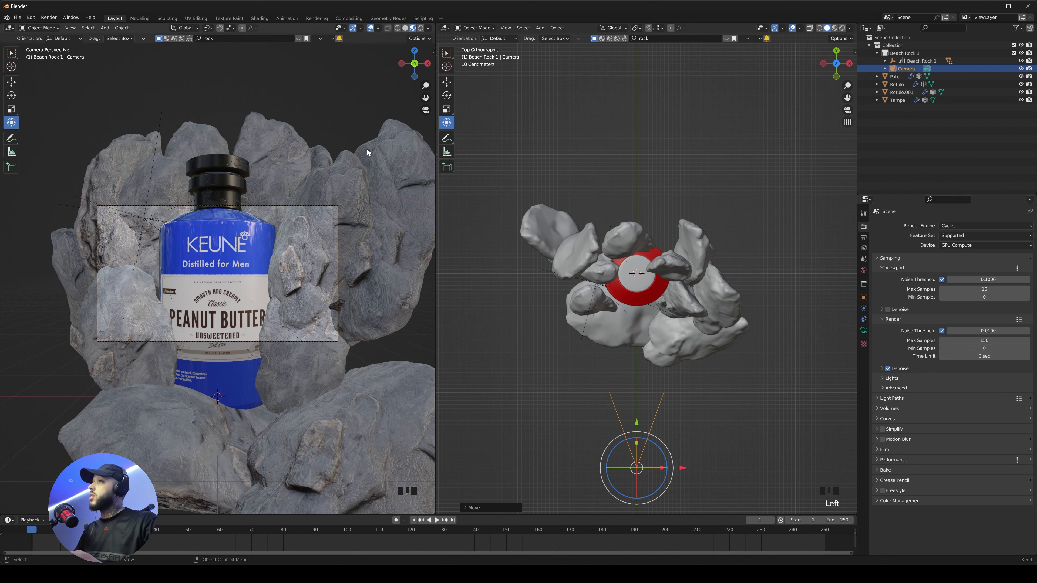
pyautogui.click(592, 181)
pyautogui.click(362, 147)
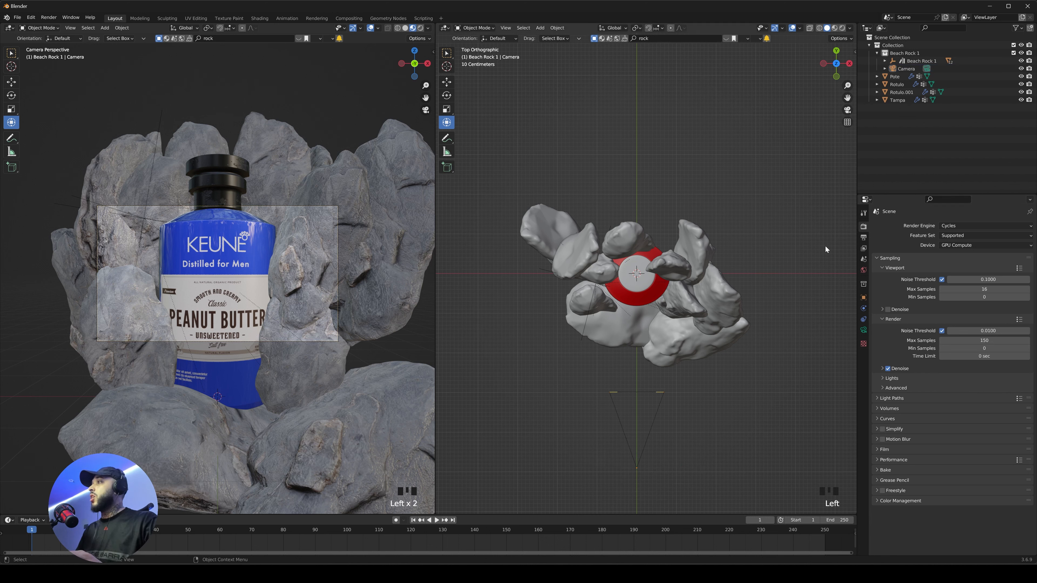
pyautogui.click(146, 207)
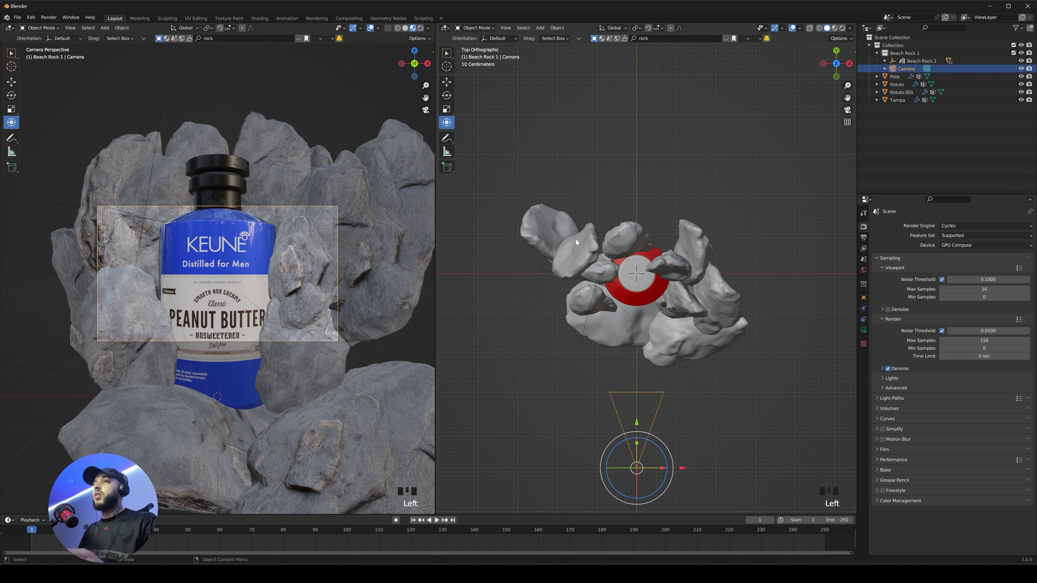
# - Set the output resolution to 1080 px in X and 1920 px in Y for a vertical frame
pyautogui.click(864, 237)
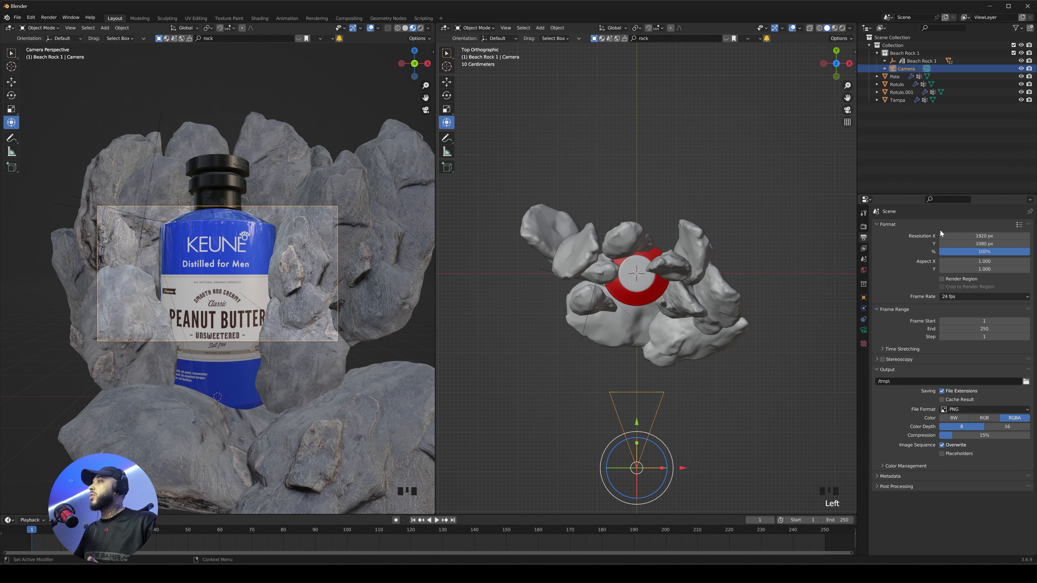
pyautogui.click(980, 236)
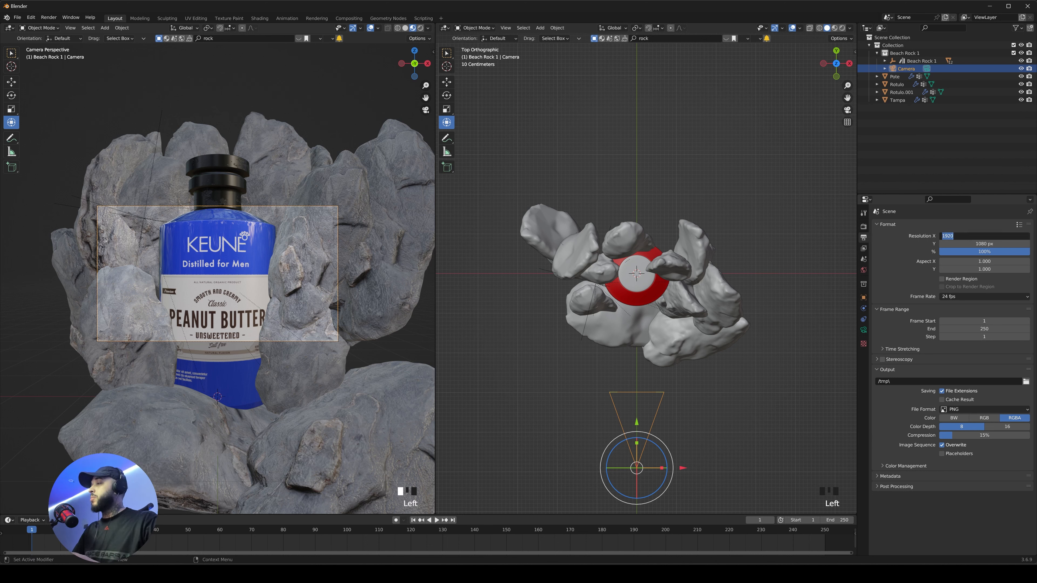
pyautogui.write('1080')
pyautogui.press('Tab')
pyautogui.write('1920')
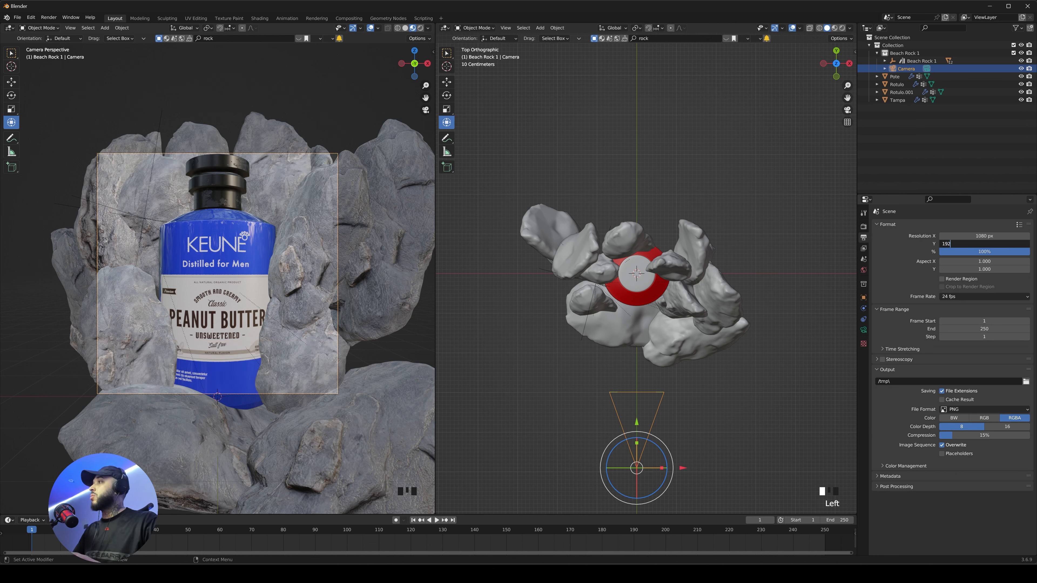
pyautogui.press('Return')
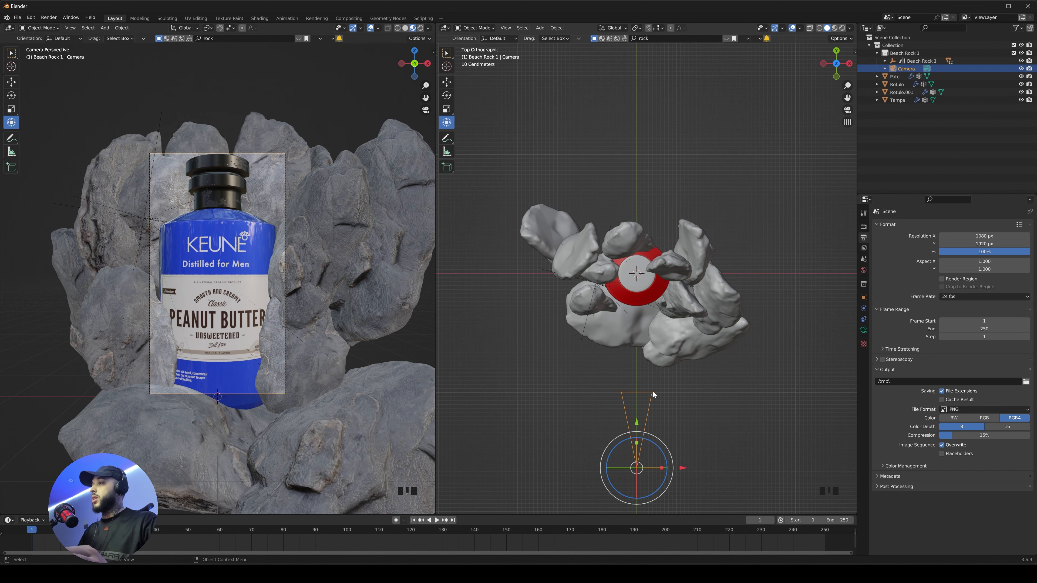
# - From the right side view, lower the camera and tilt it up at the bottle, with a focal length of about 35.33 mm
pyautogui.press('KP_3')
pyautogui.keyDown('shift'); pyautogui.moveTo(513, 272); pyautogui.dragTo(580, 226, button='middle'); pyautogui.keyUp('shift')
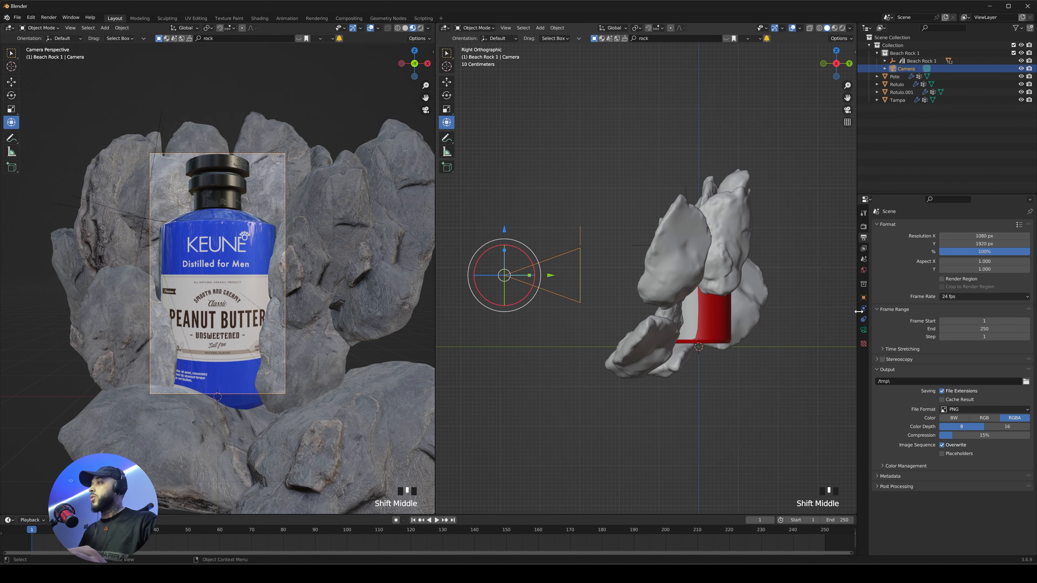
pyautogui.click(864, 330)
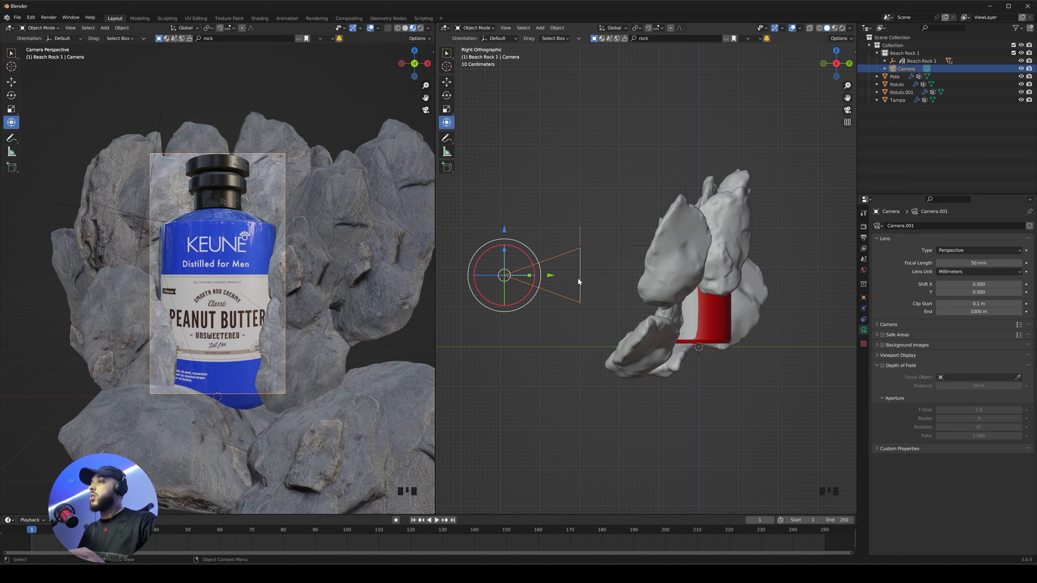
pyautogui.moveTo(577, 278); pyautogui.dragTo(522, 259)
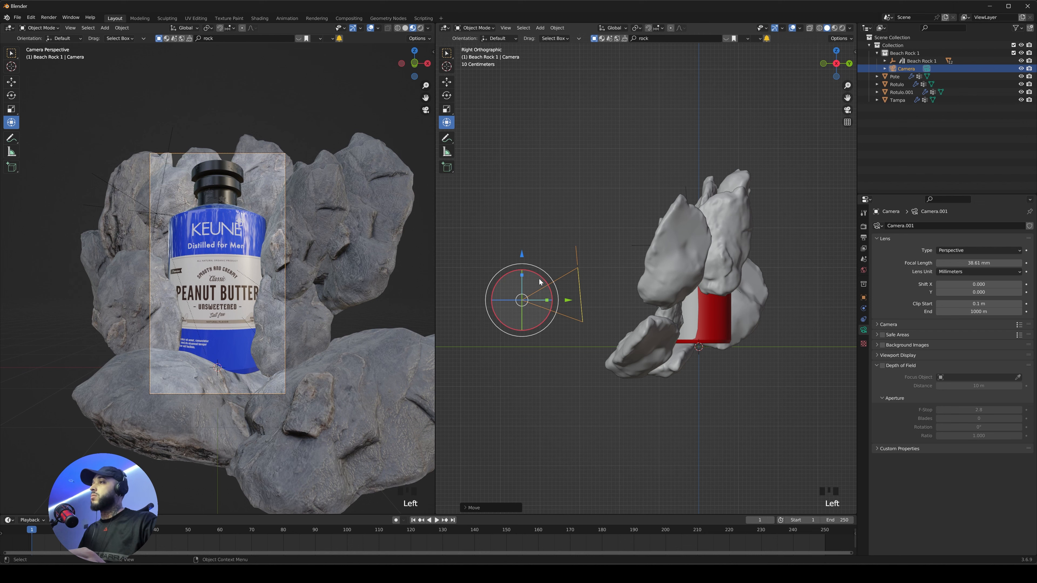
pyautogui.moveTo(585, 294); pyautogui.dragTo(580, 295)
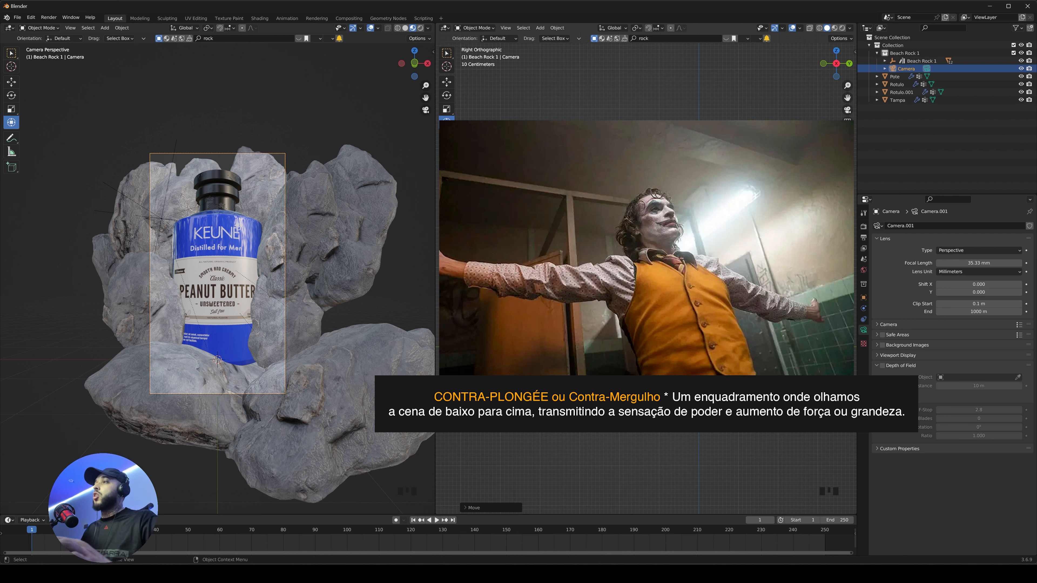
pyautogui.moveTo(572, 347); pyautogui.dragTo(560, 347)
# - Duplicate the rock behind the bottle's upper left side and move the copy up and well behind the arrangement to fill the background
pyautogui.click(180, 190)
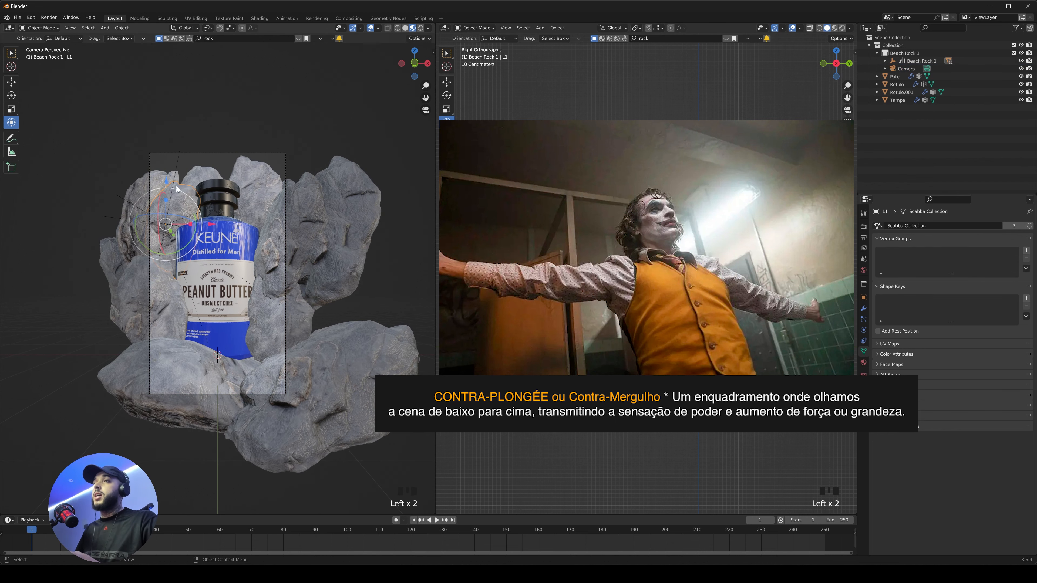
pyautogui.click(180, 187)
pyautogui.hotkey('shift', 'd')
pyautogui.click(212, 136)
pyautogui.moveTo(776, 155); pyautogui.dragTo(812, 156)
pyautogui.moveTo(776, 204); pyautogui.dragTo(776, 217, button='middle')
pyautogui.moveTo(773, 145); pyautogui.dragTo(669, 183)
pyautogui.press('g')
pyautogui.click(171, 149)
# - Make a linked duplicate of the background rock, rotate it and place it behind the bottle's upper right side
pyautogui.hotkey('alt', 'd')
pyautogui.click(261, 154)
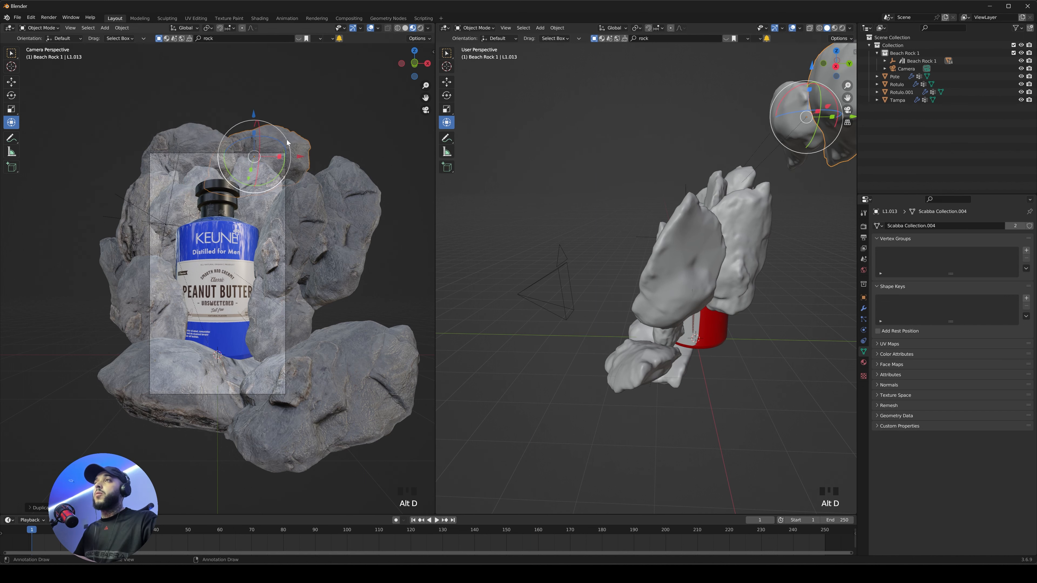
pyautogui.moveTo(288, 144); pyautogui.dragTo(288, 182)
pyautogui.press('g')
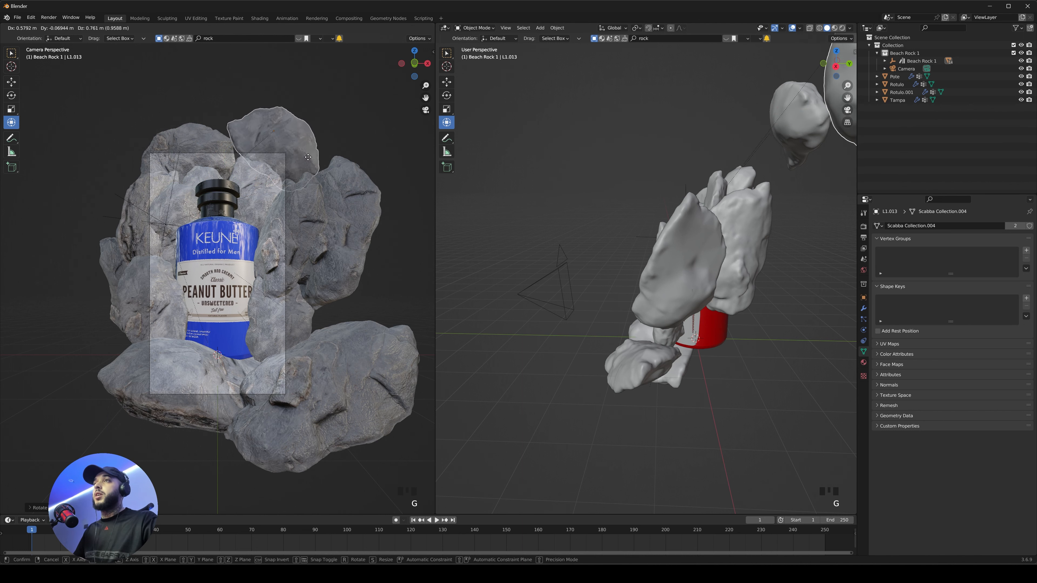
pyautogui.click(308, 159)
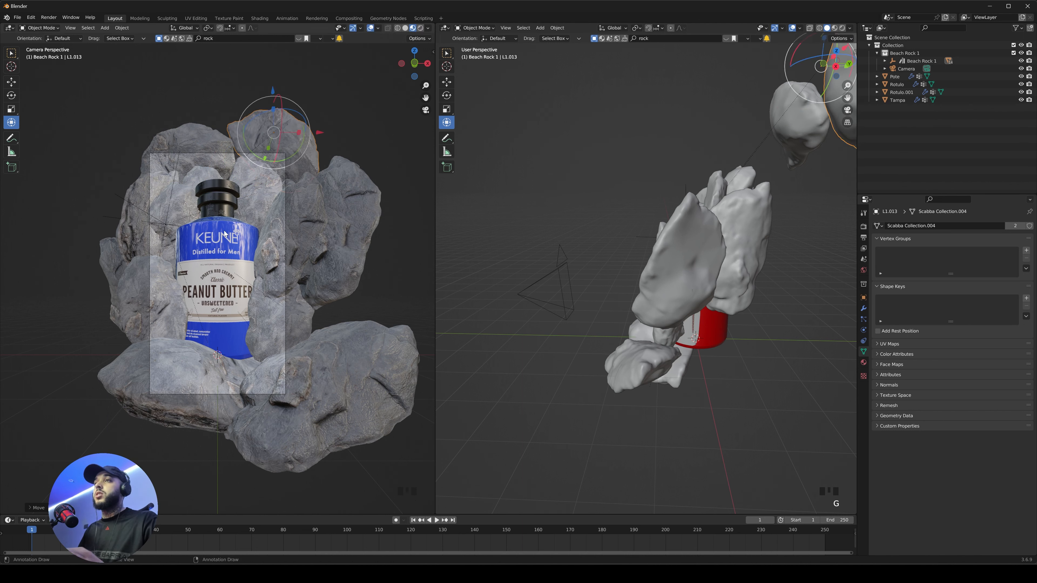
# - Raise the camera's passepartout opacity to 0.993 to darken everything outside the frame, and check the framing through the camera
pyautogui.click(359, 253)
pyautogui.keyDown('ctrl'); pyautogui.moveTo(285, 286); pyautogui.dragTo(224, 90, button='middle'); pyautogui.keyUp('ctrl')
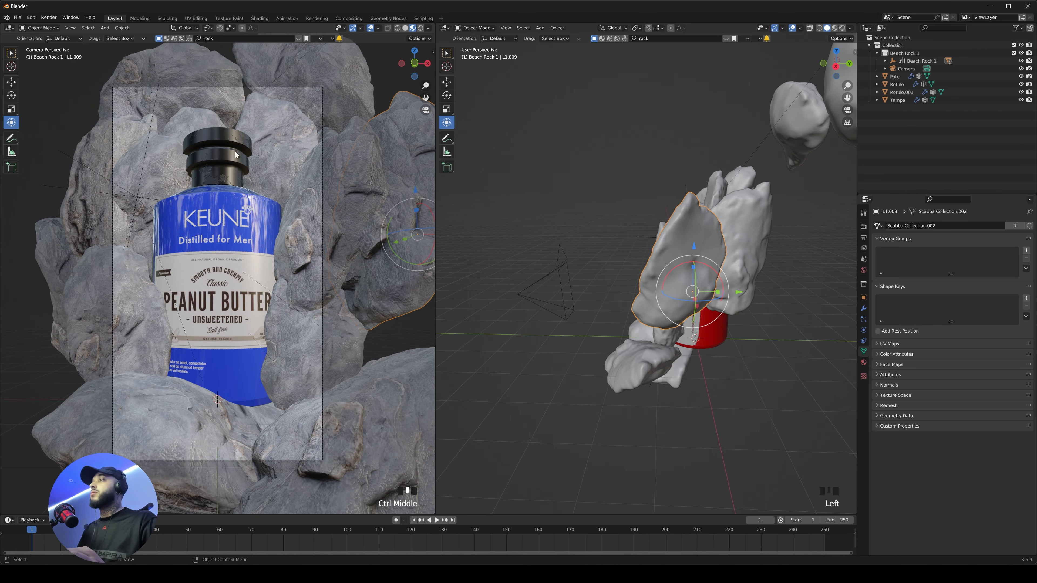
pyautogui.click(907, 68)
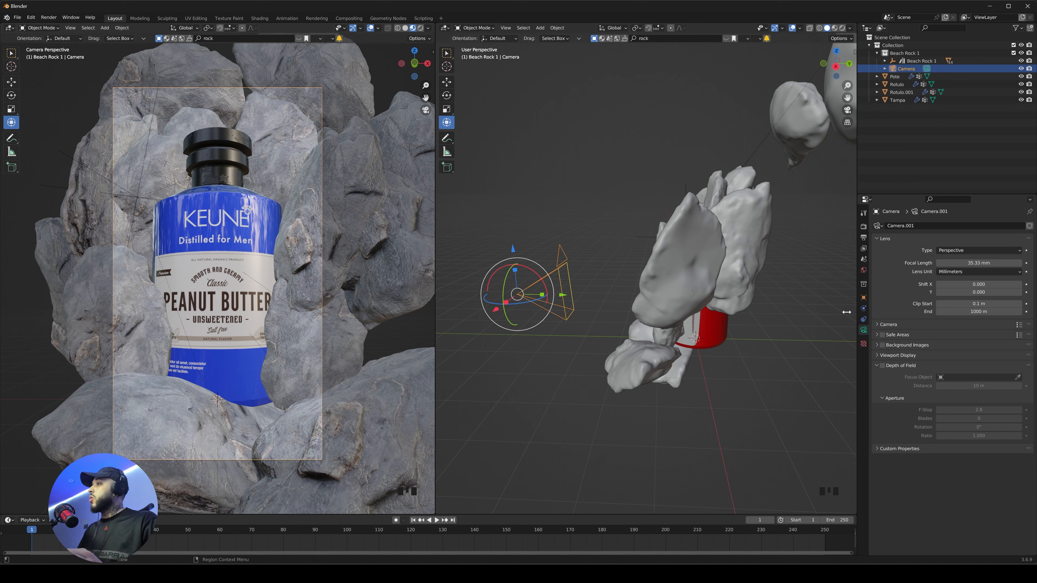
pyautogui.click(879, 355)
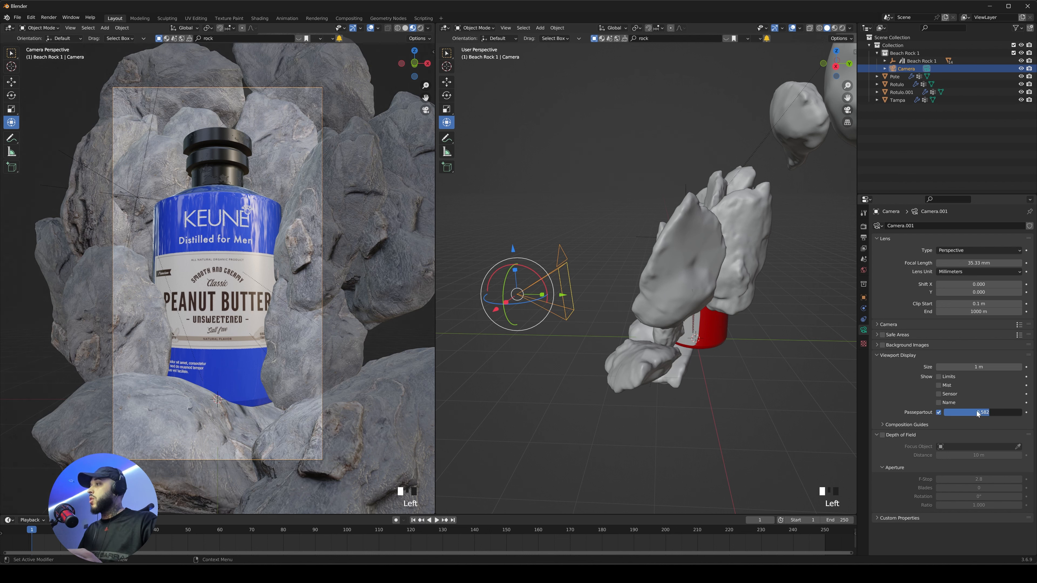
pyautogui.moveTo(985, 412); pyautogui.dragTo(1009, 416)
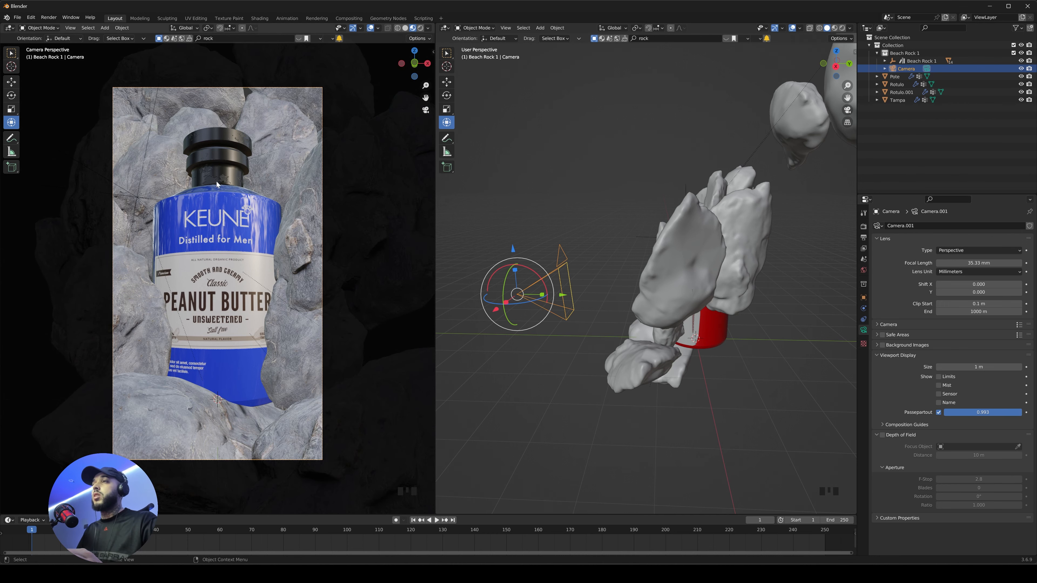
pyautogui.moveTo(255, 177); pyautogui.dragTo(225, 209, button='middle')
pyautogui.press('KP_0')
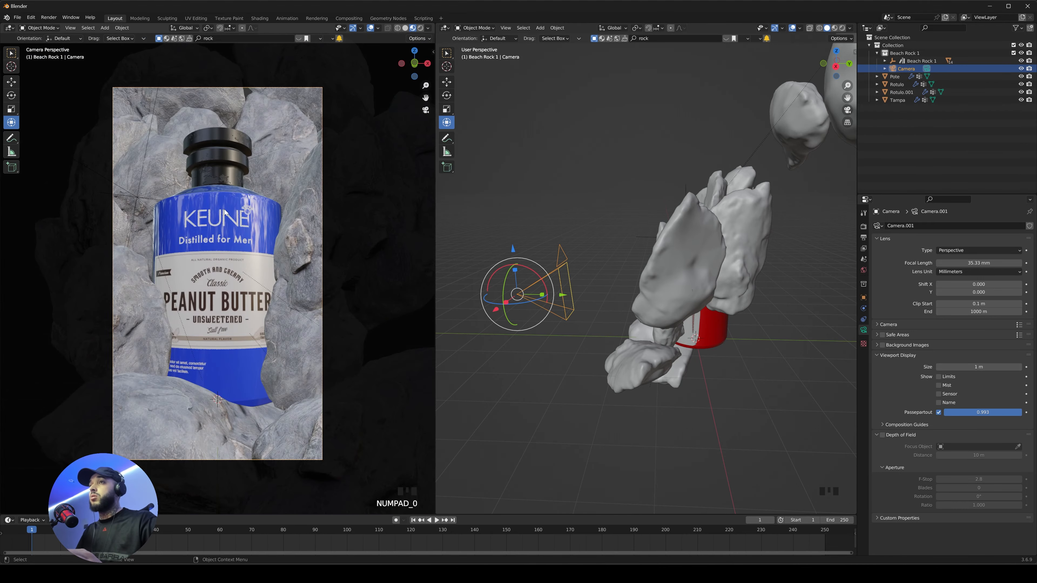
pyautogui.keyDown('ctrl'); pyautogui.moveTo(297, 263); pyautogui.dragTo(309, 231, button='middle'); pyautogui.keyUp('ctrl')
pyautogui.press('KP_0')
pyautogui.click(898, 355)
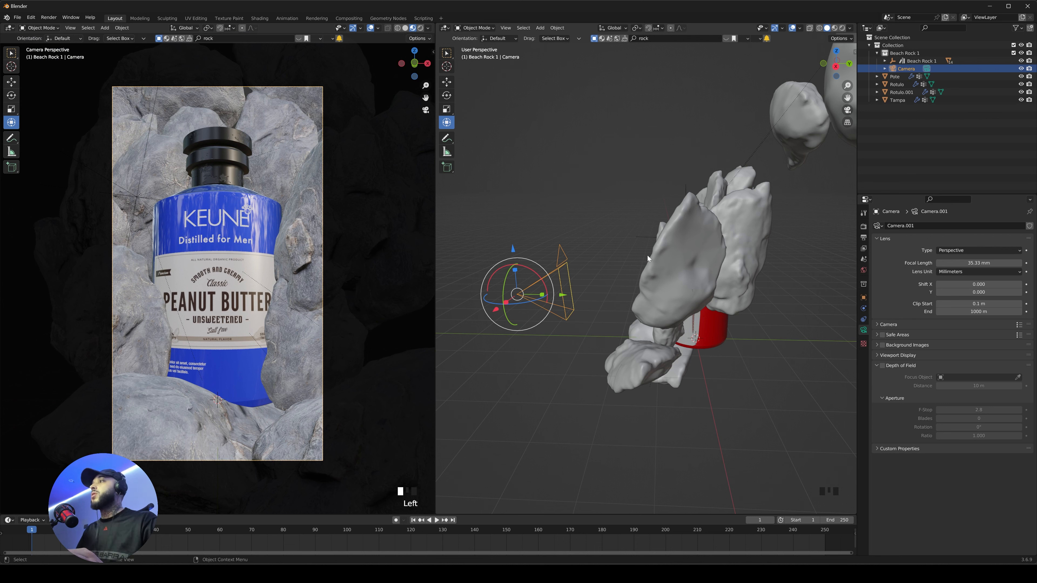
# - Review the render, output and camera settings and the lighting options of the viewport shading
pyautogui.click(864, 227)
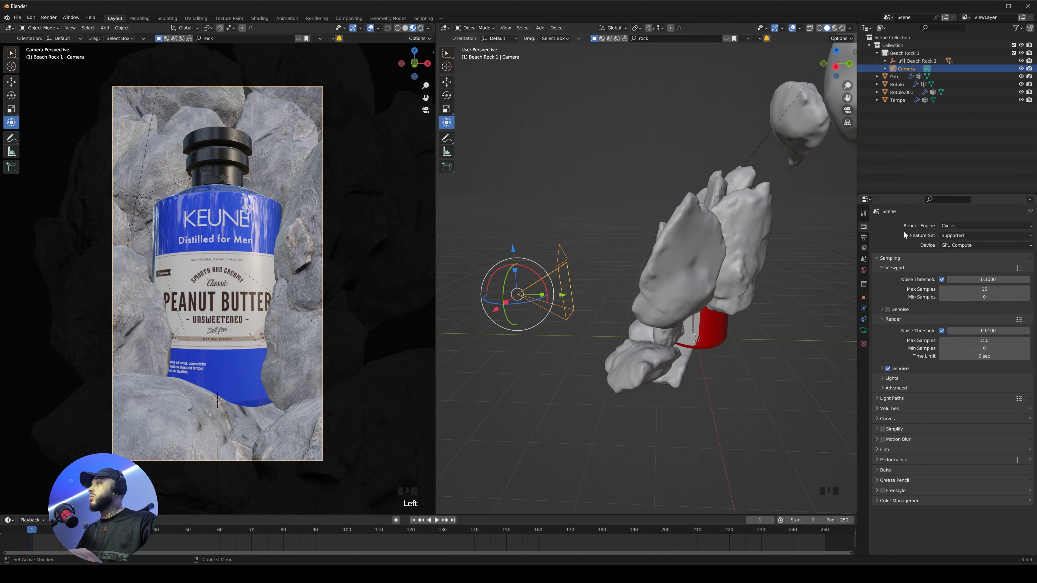
pyautogui.click(863, 237)
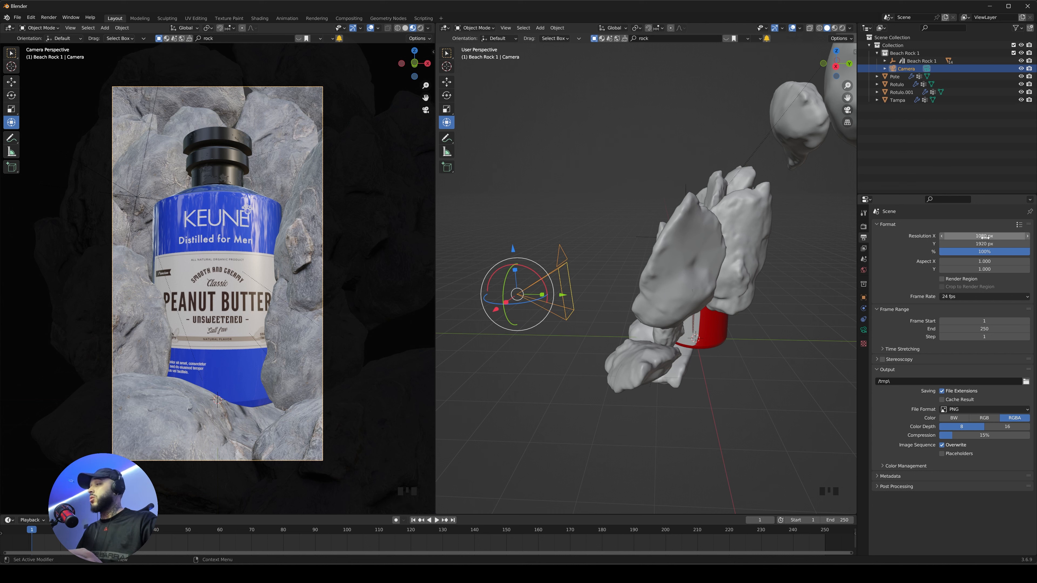
pyautogui.click(864, 297)
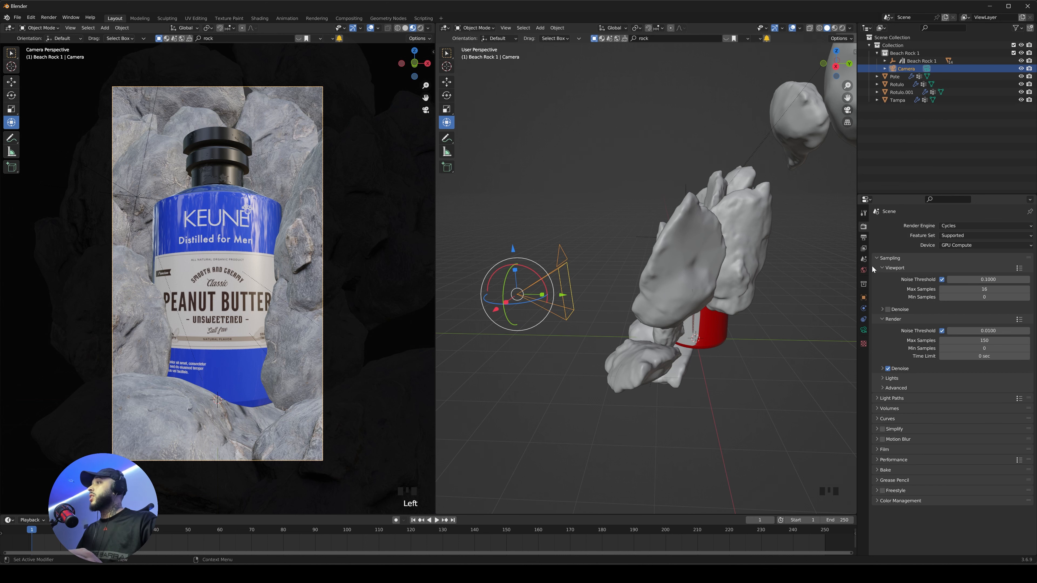
pyautogui.click(863, 331)
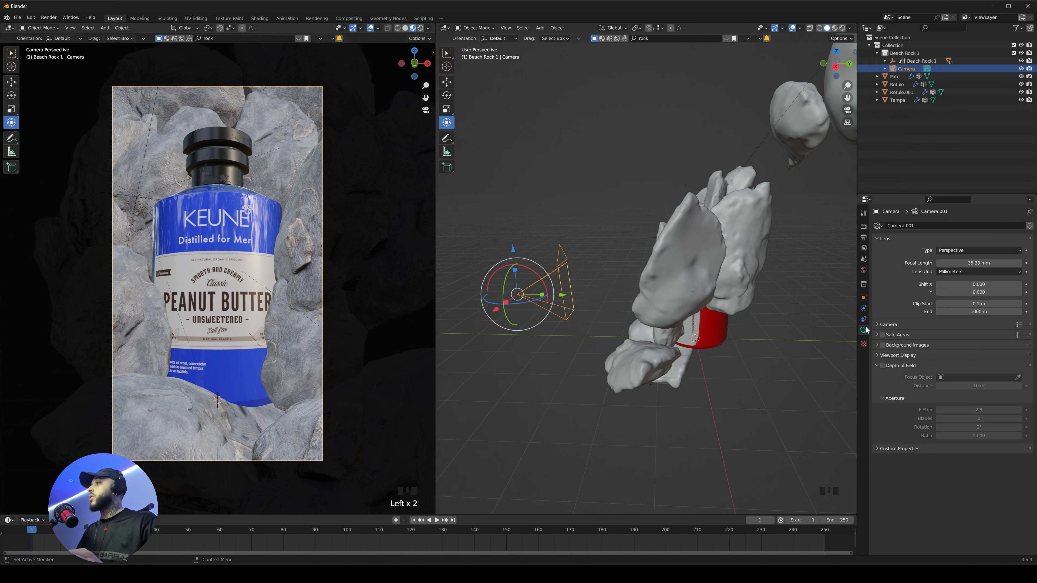
pyautogui.click(550, 149)
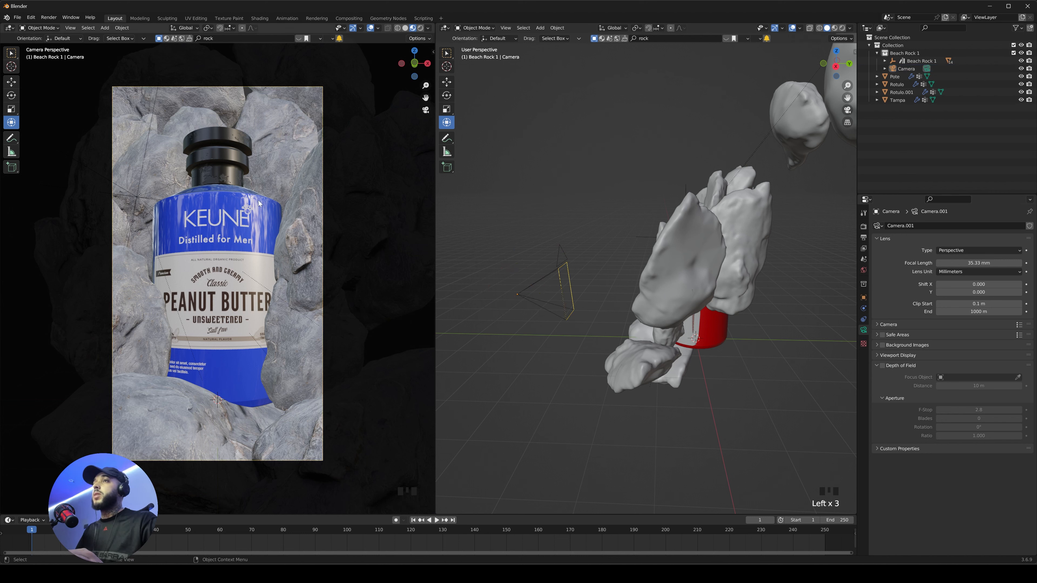
pyautogui.click(428, 28)
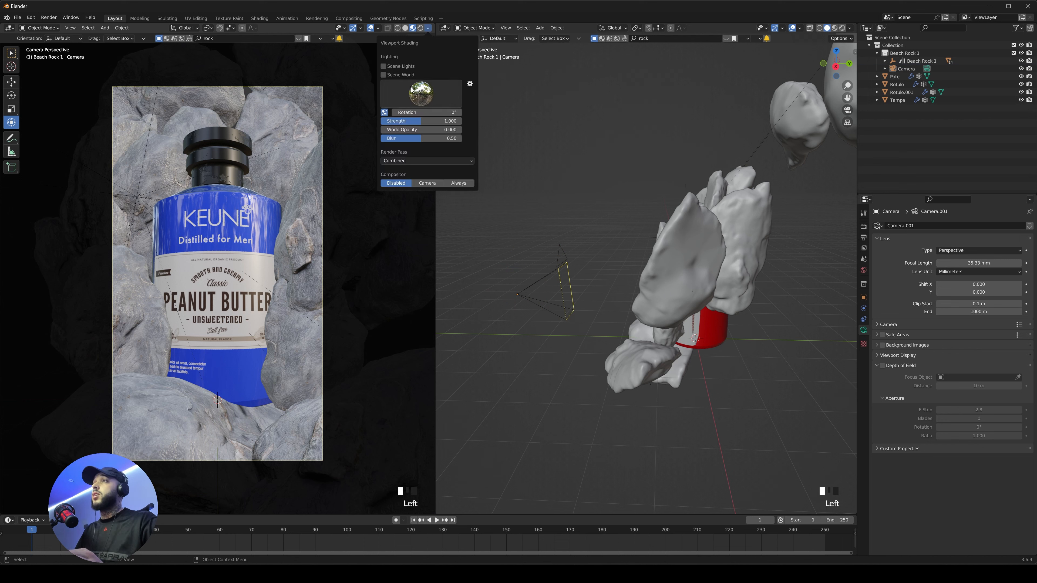
pyautogui.click(419, 100)
# - Show the world properties and change the second 3D viewport to a Shader Editor displaying the World node tree
pyautogui.click(863, 271)
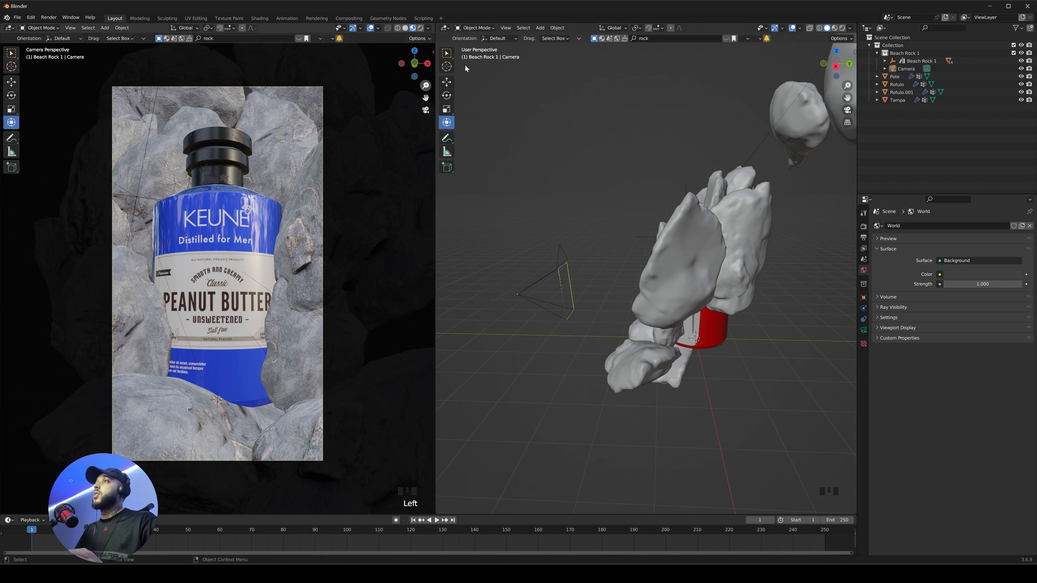
pyautogui.click(446, 28)
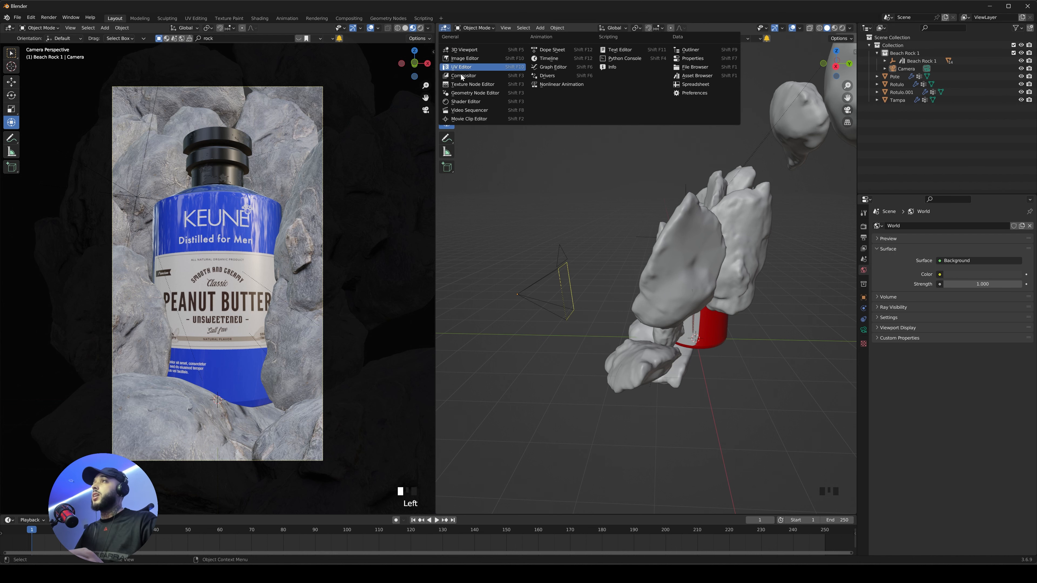
pyautogui.click(464, 102)
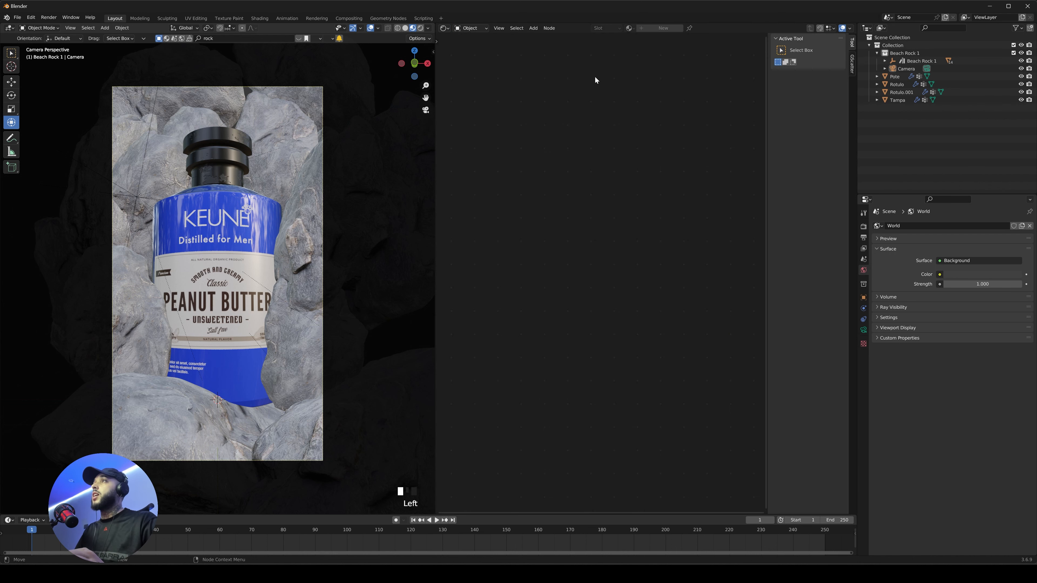
pyautogui.click(474, 30)
pyautogui.click(473, 47)
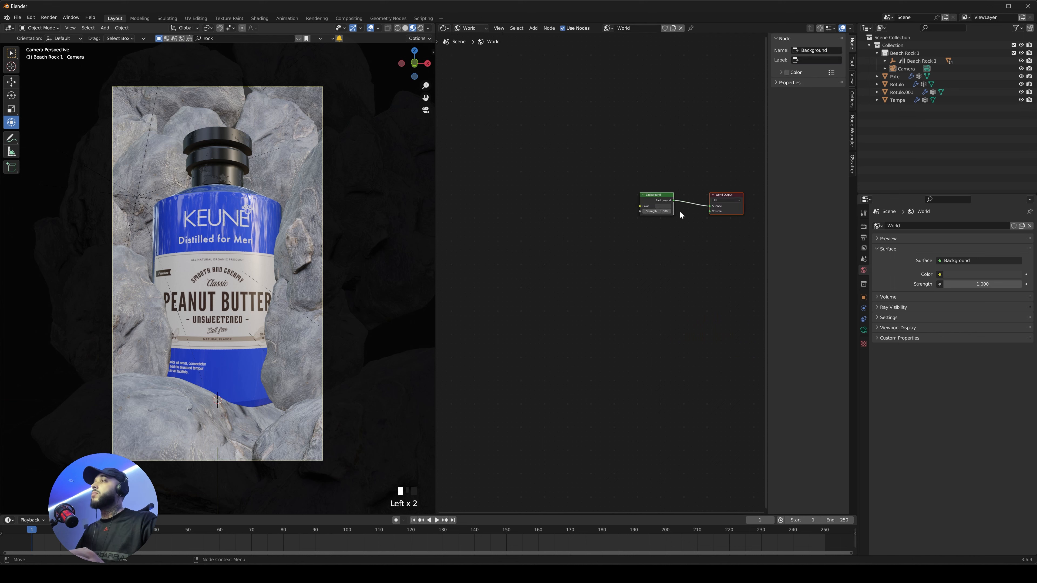
pyautogui.keyDown('ctrl'); pyautogui.moveTo(667, 243); pyautogui.dragTo(672, 205, button='middle'); pyautogui.keyUp('ctrl')
pyautogui.click(470, 28)
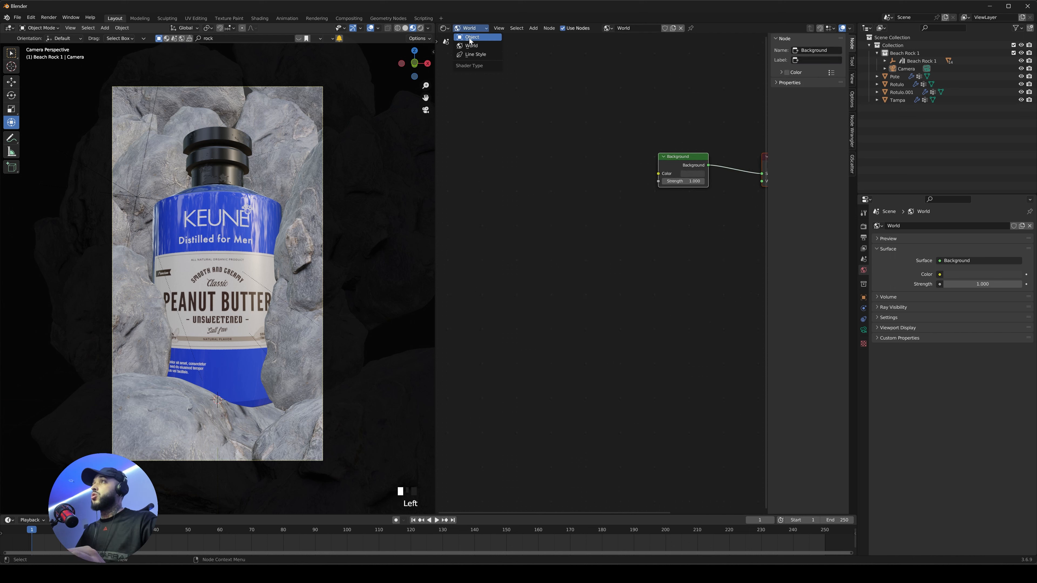
pyautogui.click(469, 47)
# - Add an Environment Texture with mapping nodes to the color input of the World's Background node
pyautogui.keyDown('shift'); pyautogui.moveTo(610, 121); pyautogui.dragTo(507, 157, button='middle'); pyautogui.keyUp('shift')
pyautogui.keyDown('ctrl'); pyautogui.moveTo(543, 212); pyautogui.dragTo(595, 226, button='middle'); pyautogui.keyUp('ctrl')
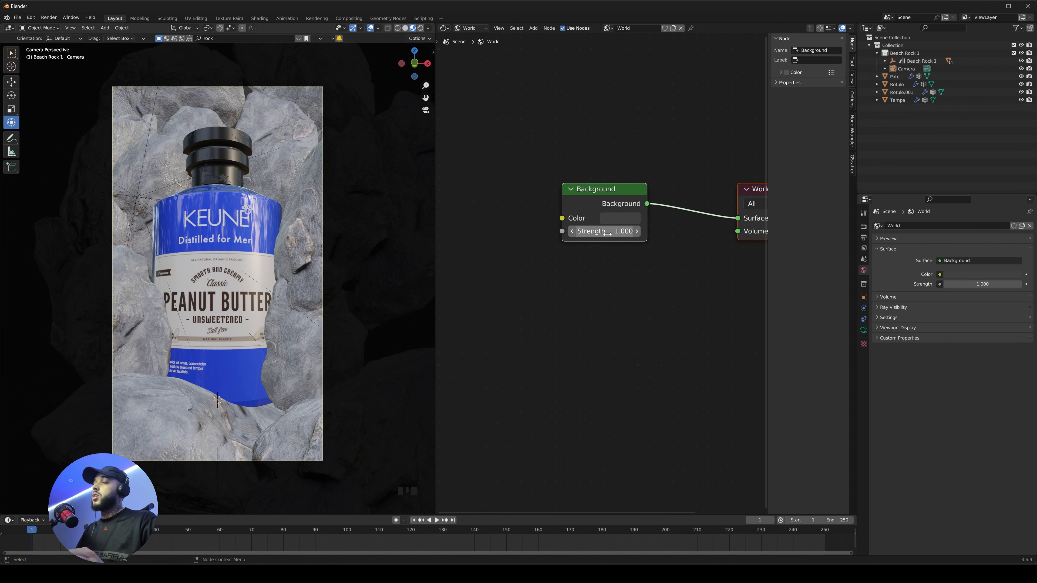
pyautogui.click(579, 190)
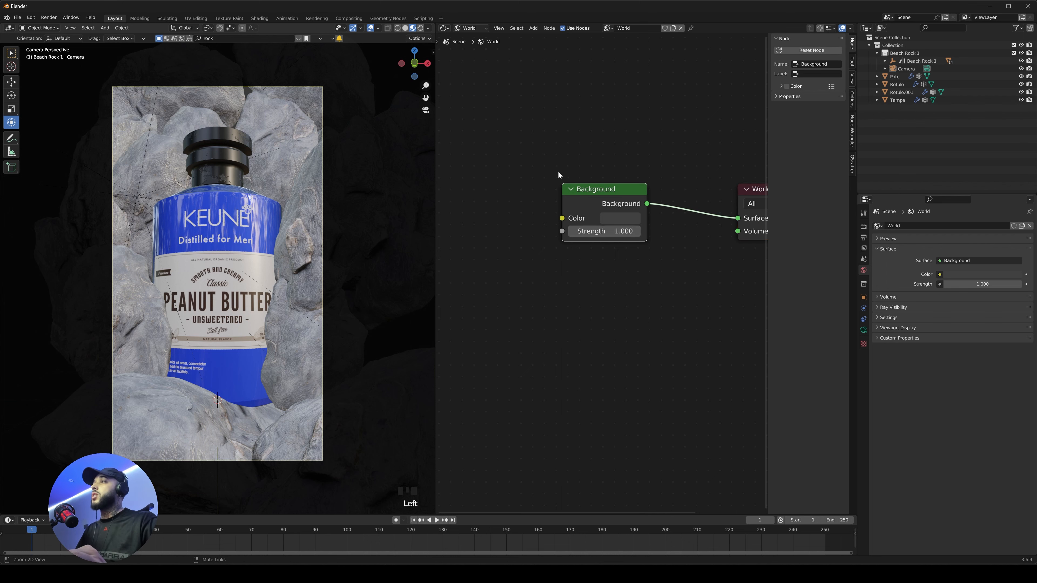
pyautogui.keyDown('ctrl'); pyautogui.moveTo(560, 174); pyautogui.dragTo(592, 204, button='middle'); pyautogui.keyUp('ctrl')
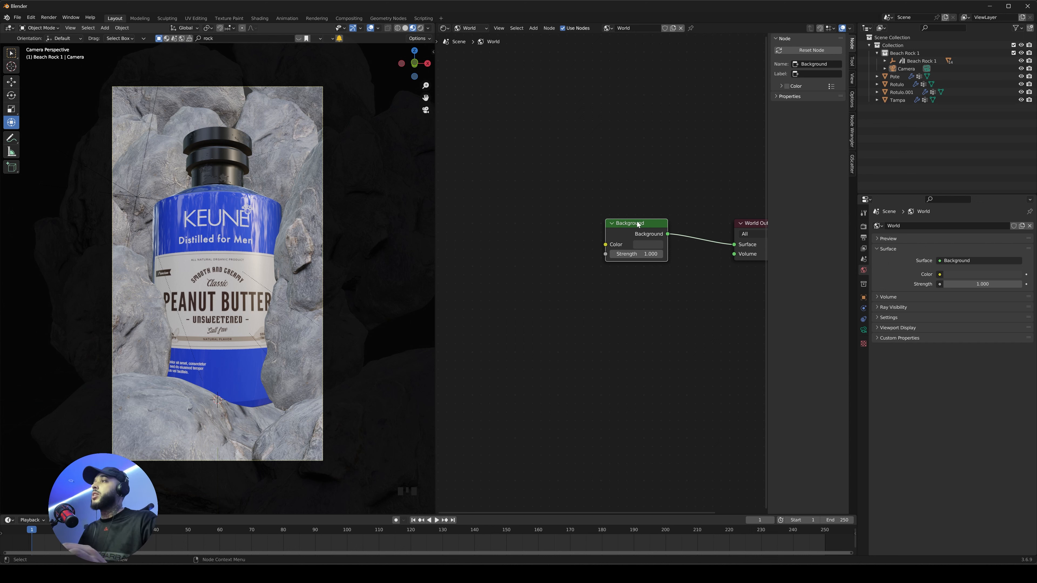
pyautogui.hotkey('ctrl', 't')
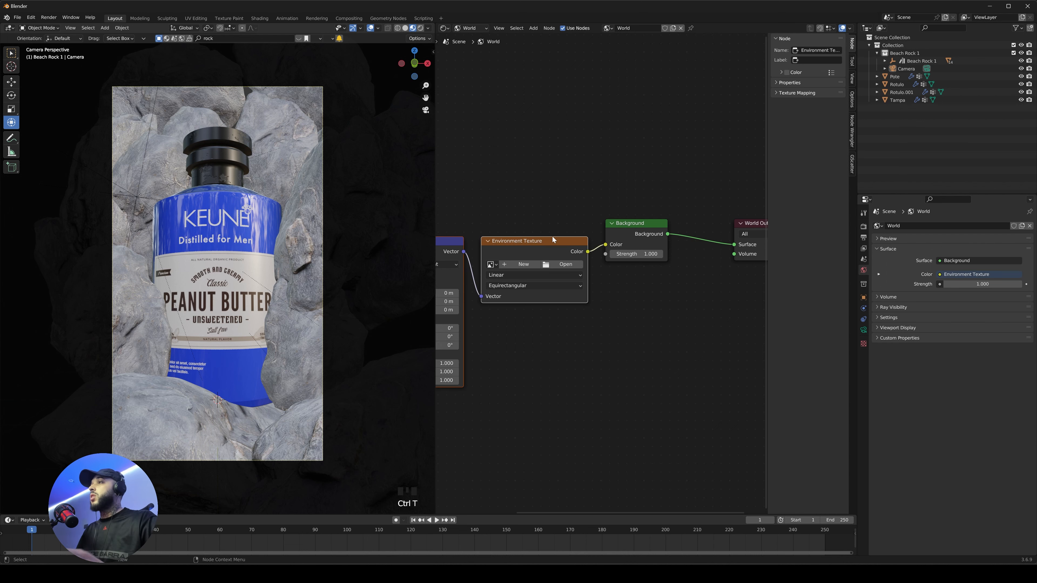
# - Move the Texture Coordinate, Mapping and Environment Texture nodes together up and away from the Background node
pyautogui.keyDown('shift'); pyautogui.moveTo(509, 190); pyautogui.dragTo(591, 191, button='middle'); pyautogui.keyUp('shift')
pyautogui.keyDown('ctrl'); pyautogui.moveTo(591, 191); pyautogui.dragTo(532, 196, button='middle'); pyautogui.keyUp('ctrl')
pyautogui.keyDown('shift'); pyautogui.moveTo(448, 211); pyautogui.dragTo(464, 208, button='middle'); pyautogui.keyUp('shift')
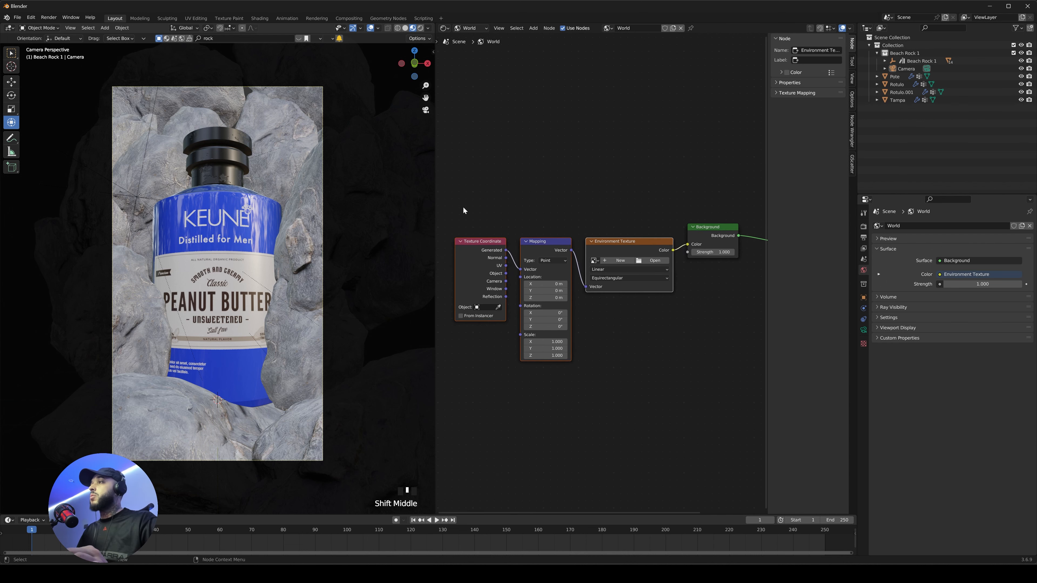
pyautogui.moveTo(448, 200); pyautogui.dragTo(662, 316)
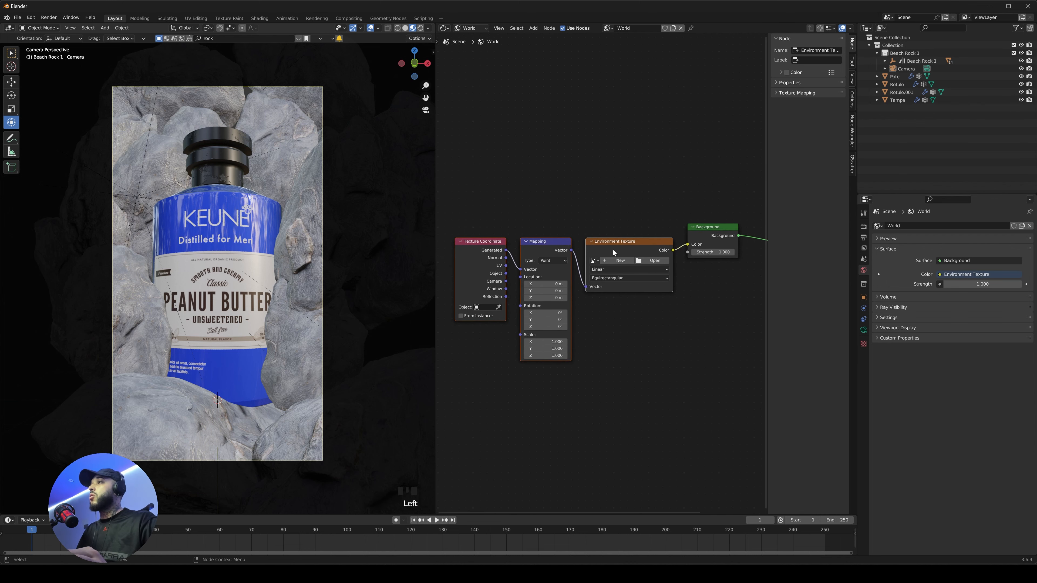
pyautogui.moveTo(614, 251); pyautogui.dragTo(600, 210)
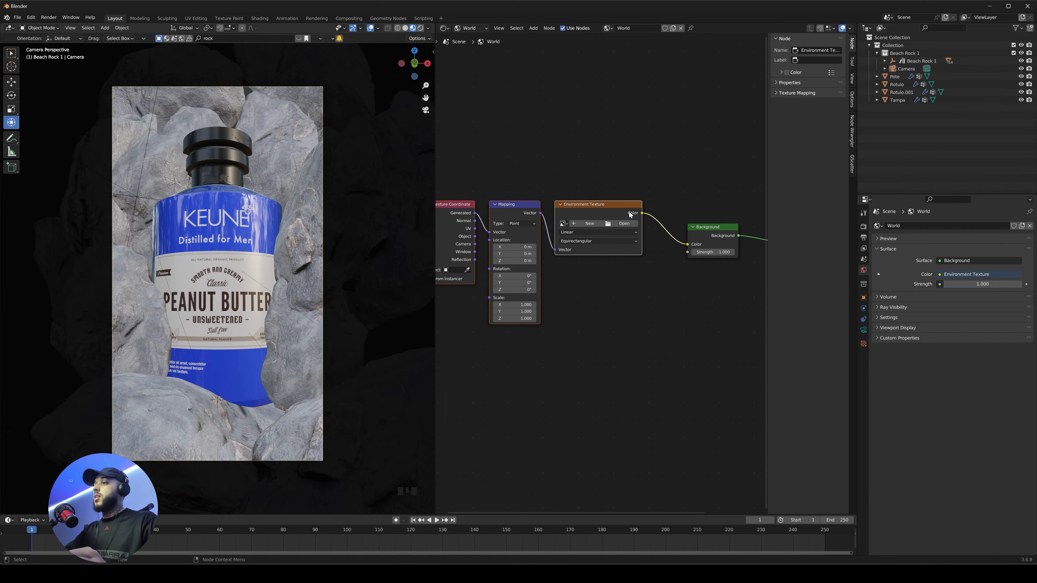
# - Switch to the browser and look through the HDRIs on Poly Haven for suitable environment lighting
pyautogui.hotkey('alt', 'Tab')
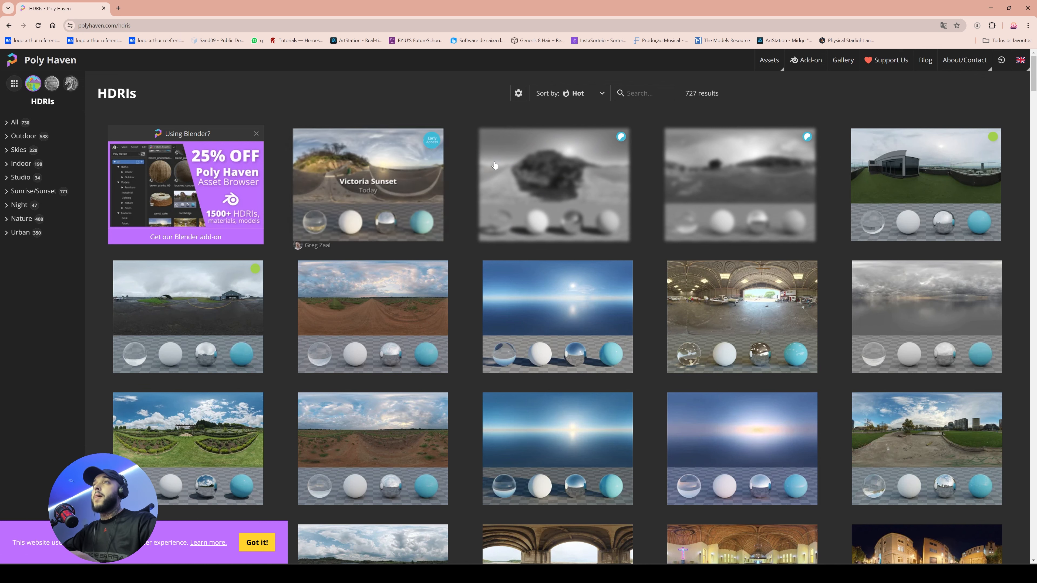
pyautogui.scroll(-3, 376, 126)
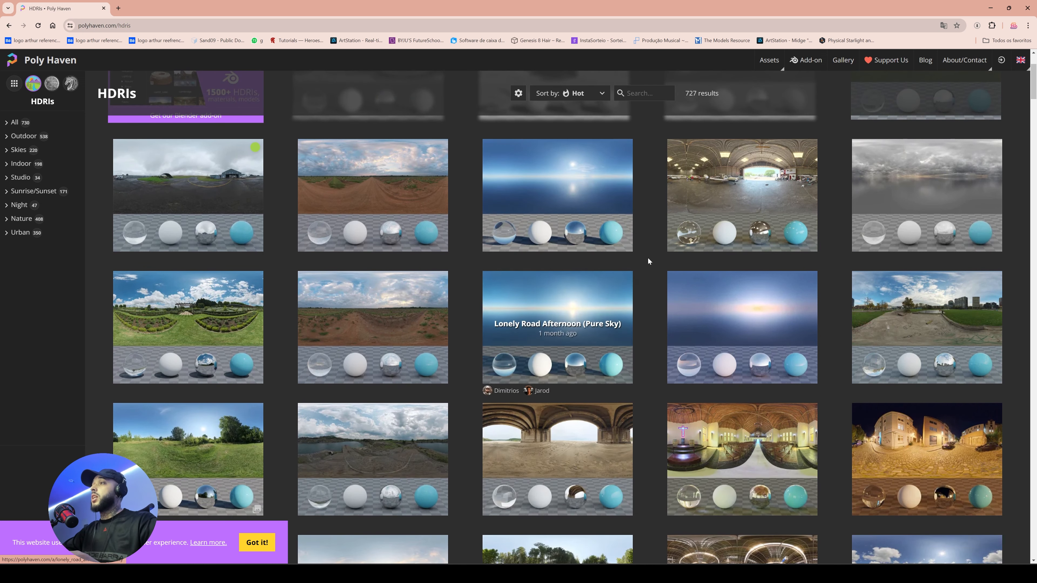
pyautogui.scroll(3, 660, 211)
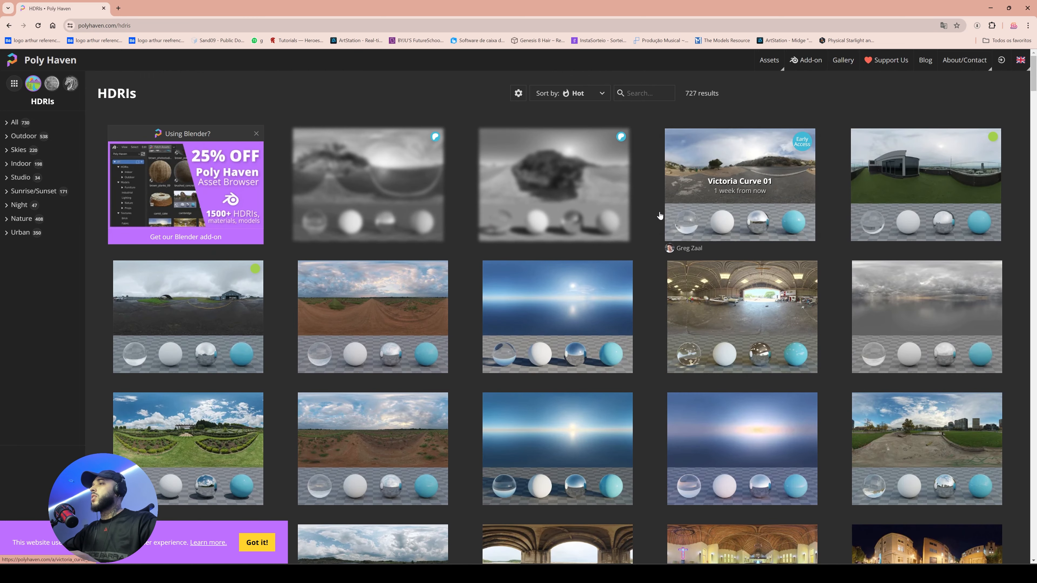
pyautogui.scroll(-2, 660, 216)
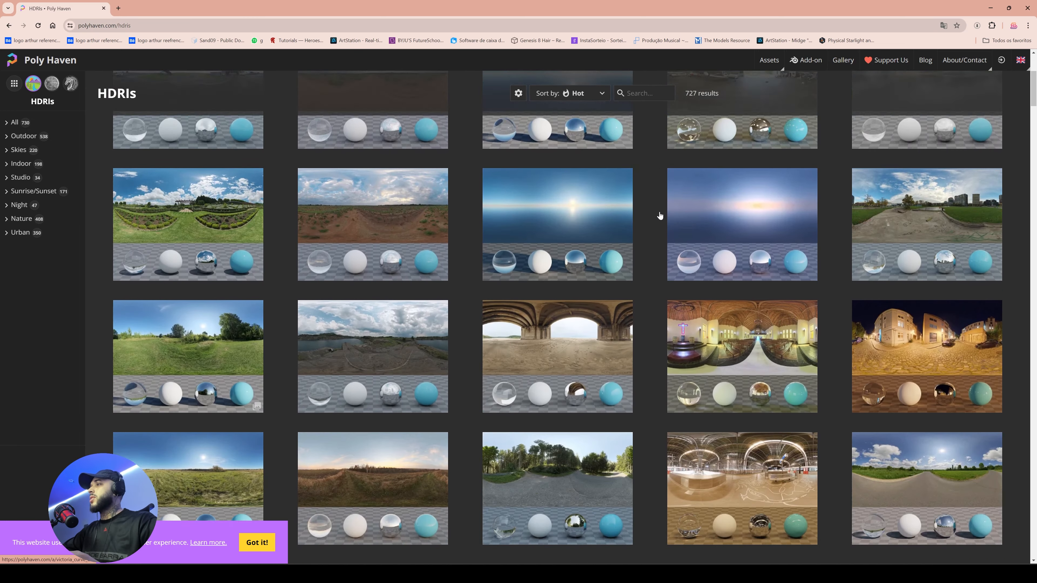
pyautogui.scroll(2, 659, 215)
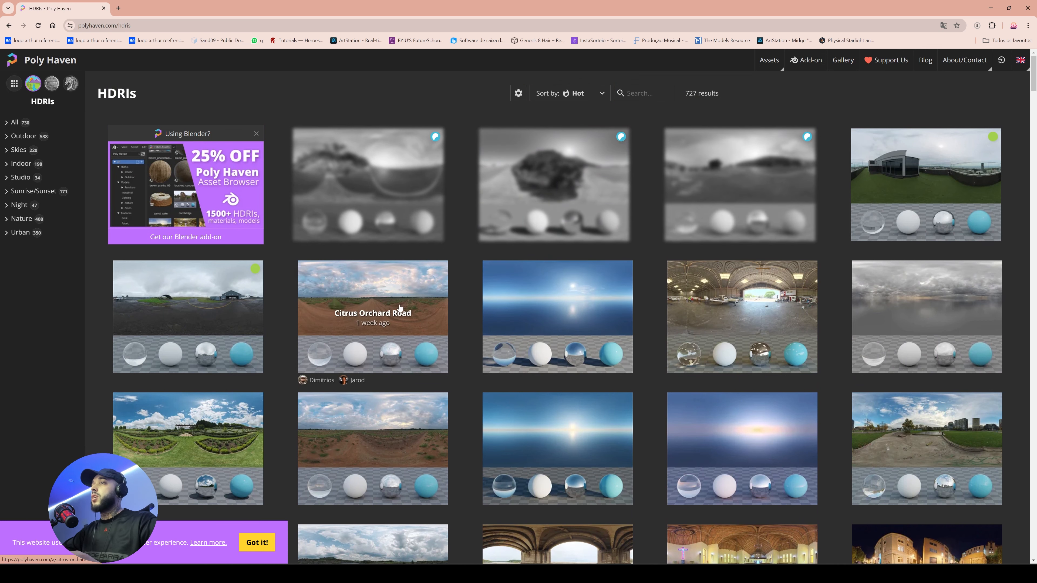
# - View the Lonely Road Afternoon (Pure Sky) HDRI and review its download formats and resolutions
pyautogui.click(576, 435)
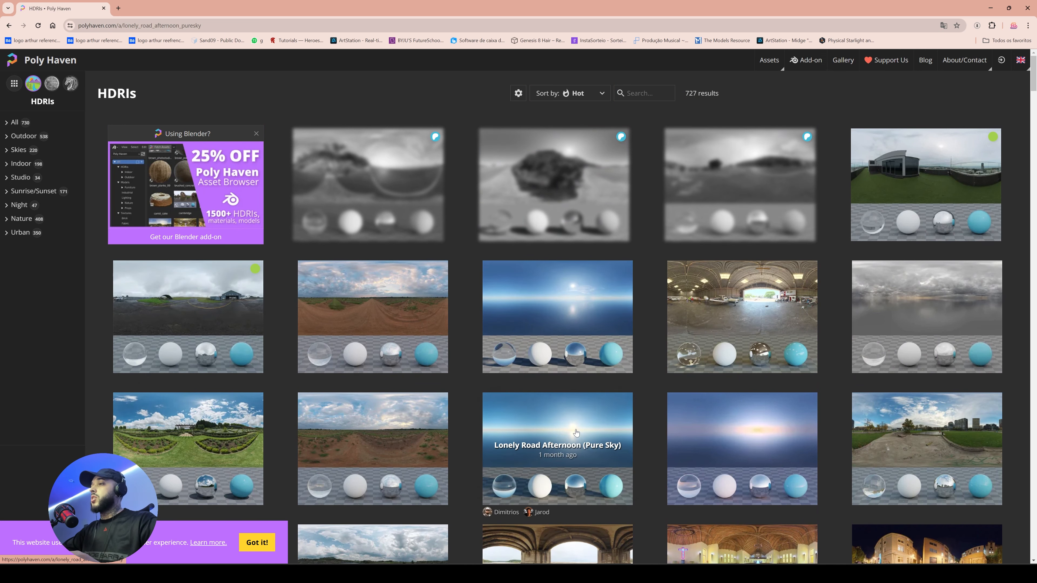
pyautogui.scroll(-12, 618, 278)
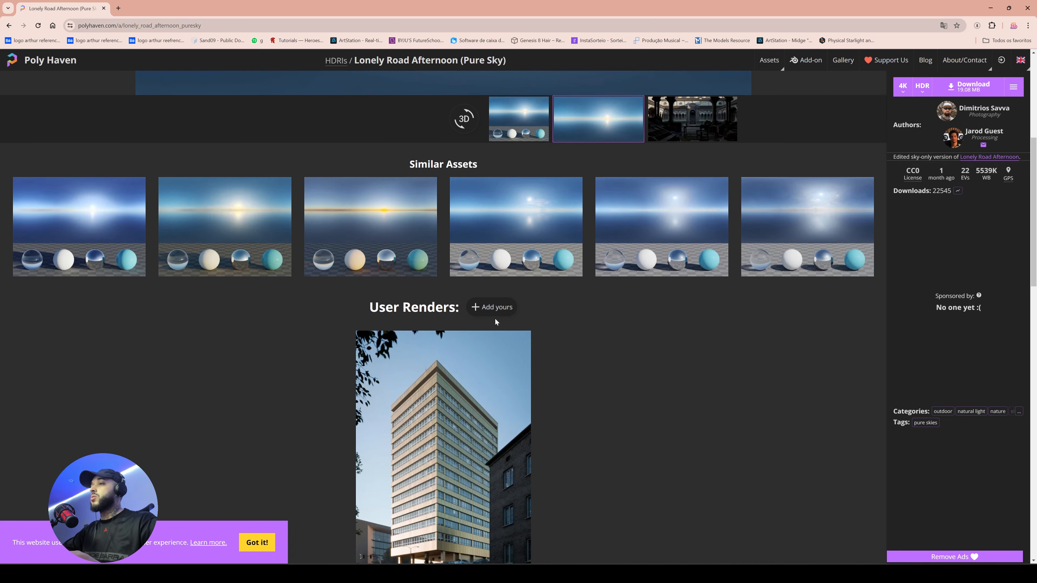
pyautogui.scroll(10, 420, 305)
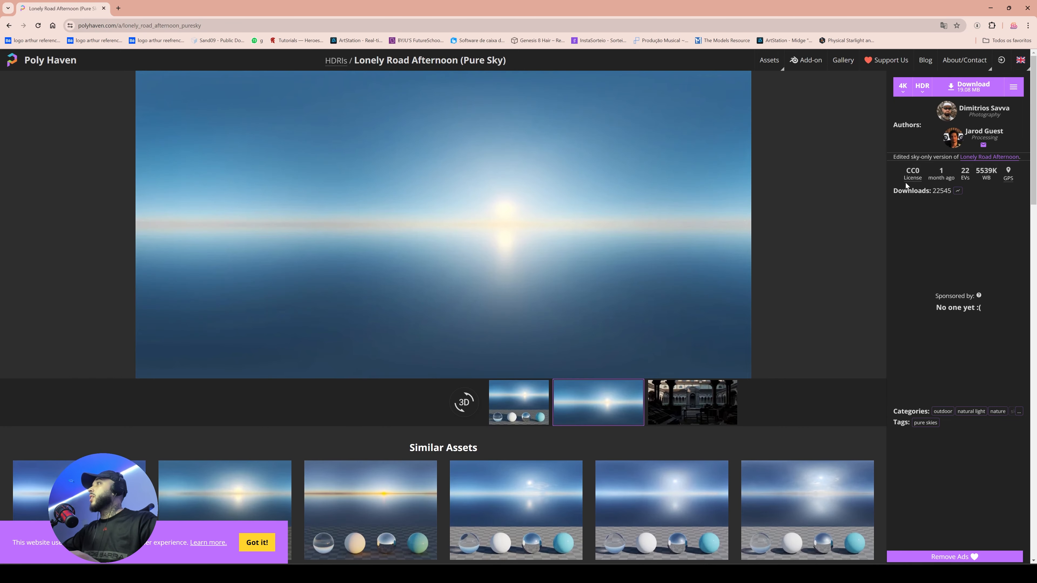
pyautogui.click(922, 87)
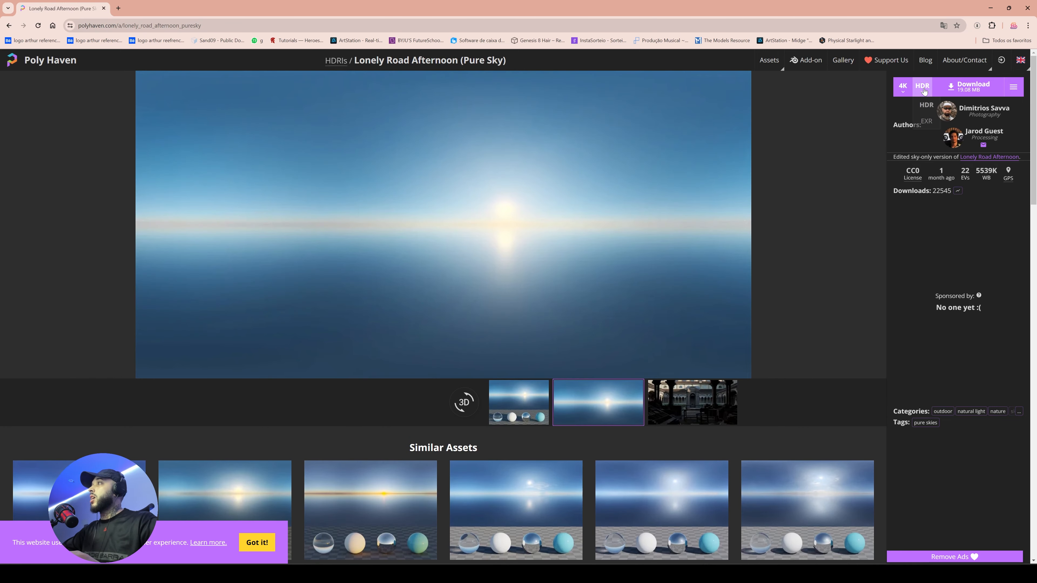
pyautogui.click(903, 87)
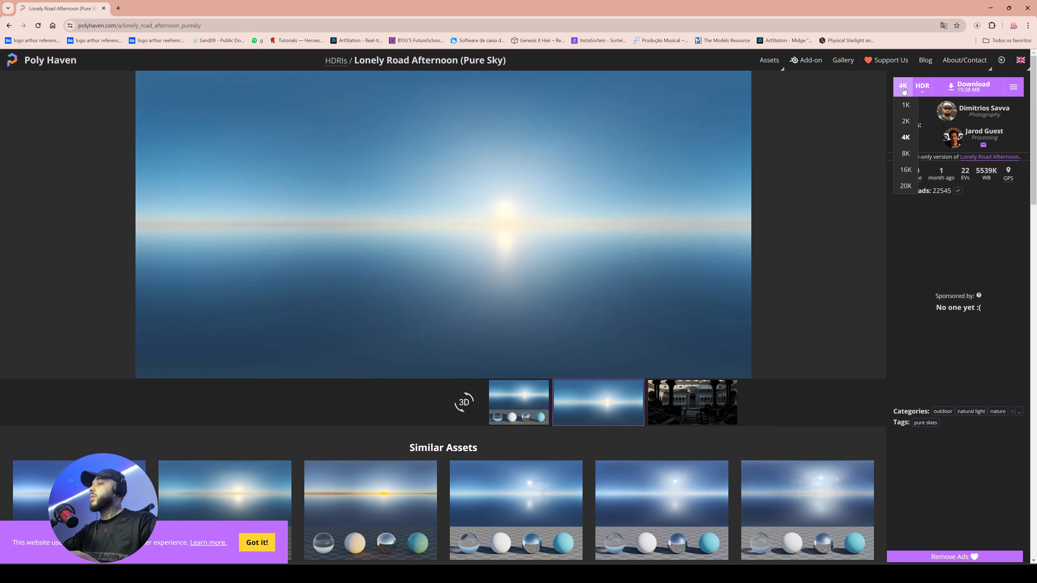
pyautogui.click(920, 88)
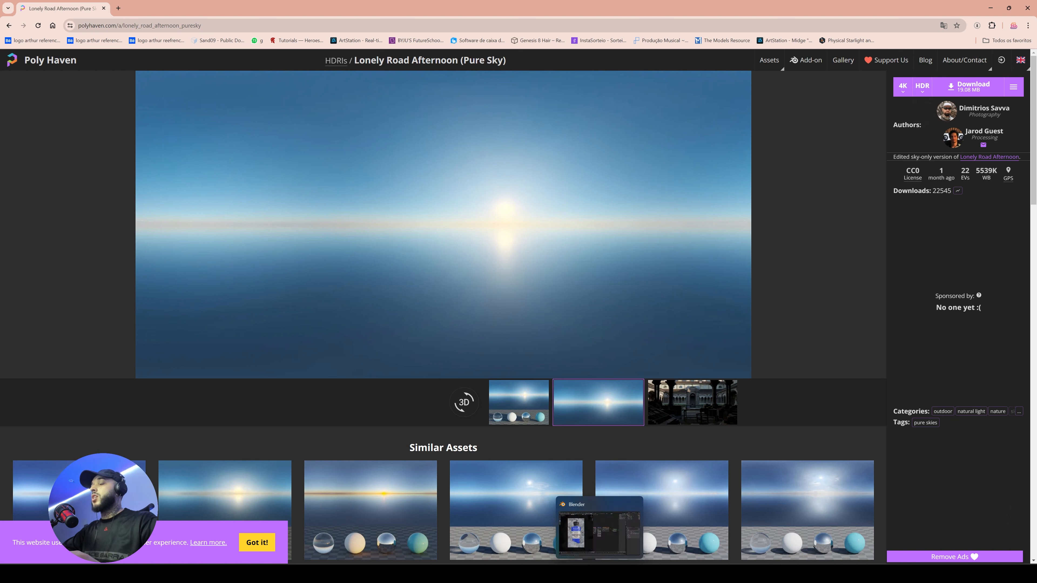
# - Switch back to Blender and load industrial_sunset_puresky_4k.hdr into the Environment Texture node
pyautogui.click(600, 576)
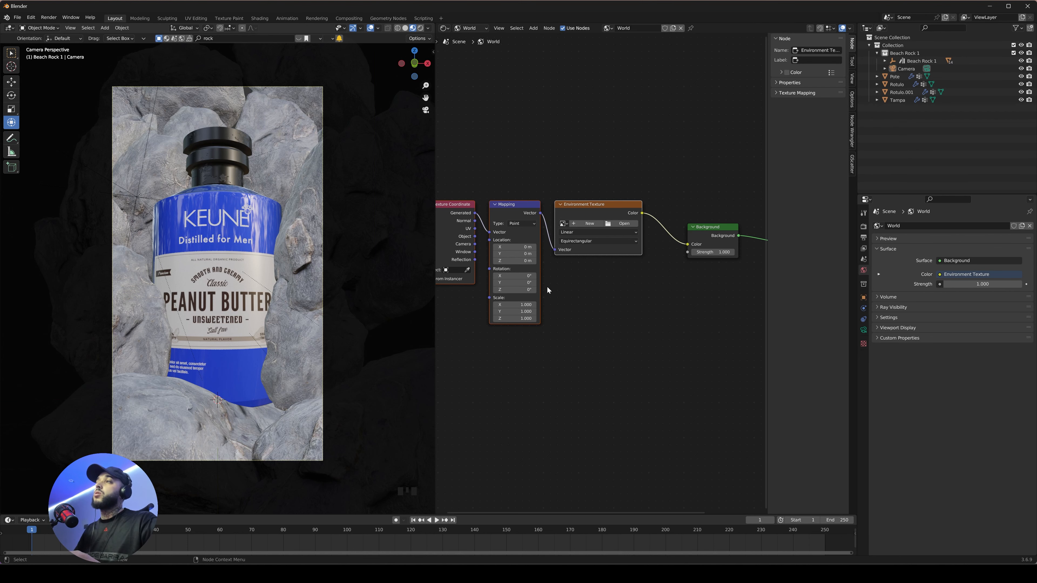
pyautogui.click(608, 226)
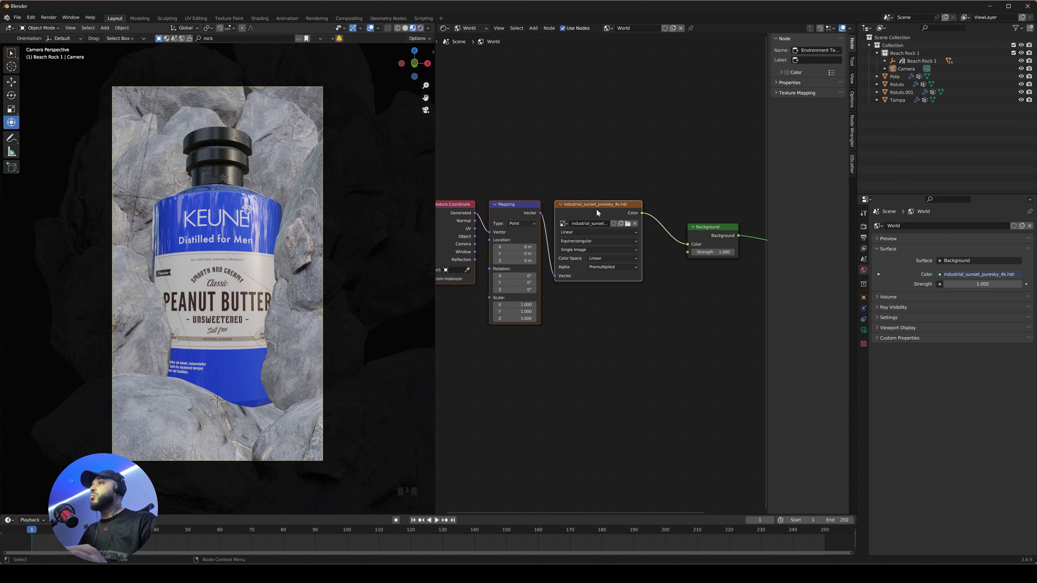
pyautogui.moveTo(441, 151); pyautogui.dragTo(588, 262)
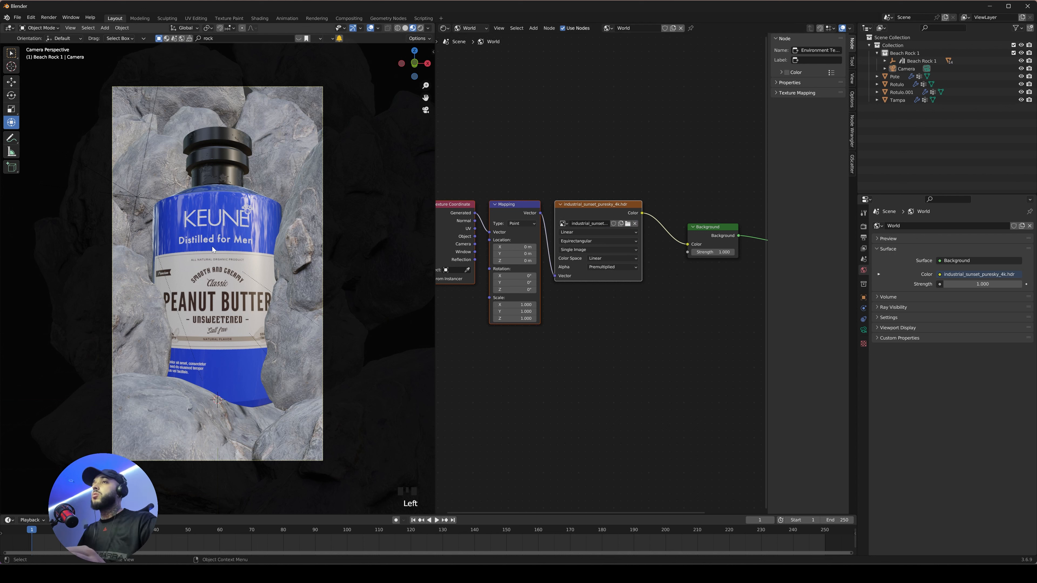
# - Review the viewport shading options and change the camera viewport from Material Preview to Rendered shading
pyautogui.press('z')
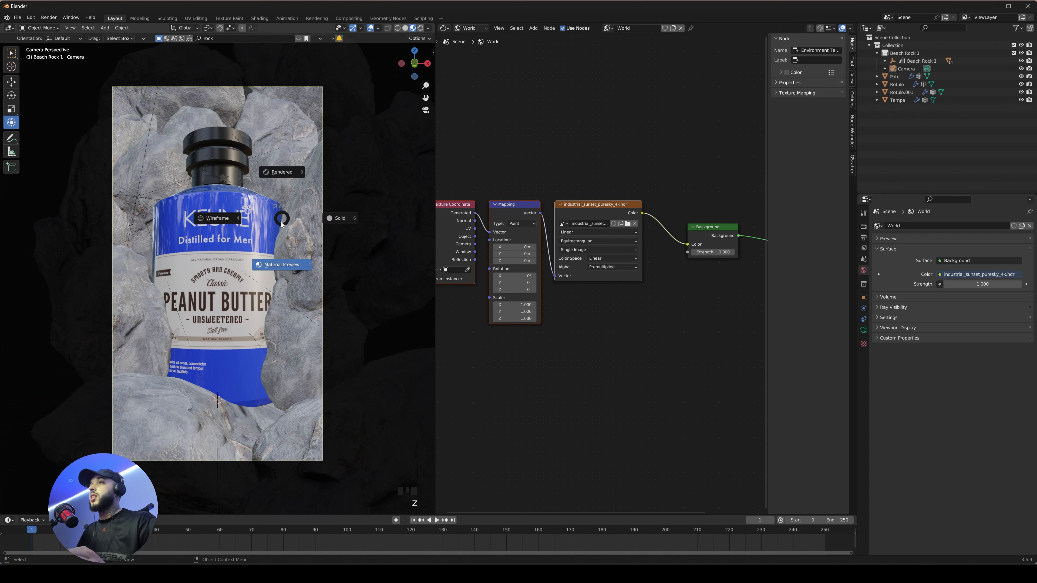
pyautogui.click(276, 268)
pyautogui.click(427, 39)
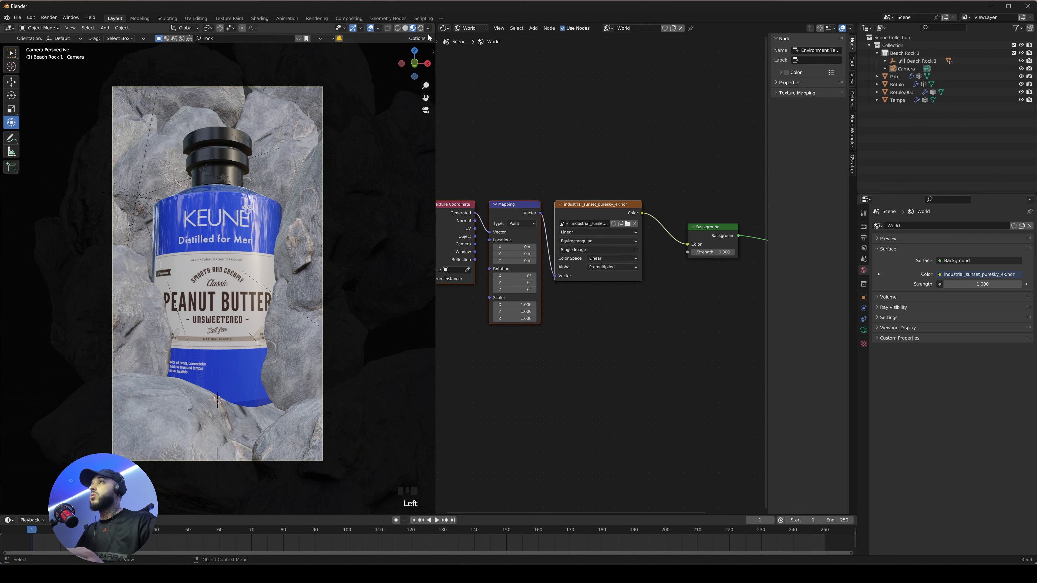
pyautogui.click(427, 28)
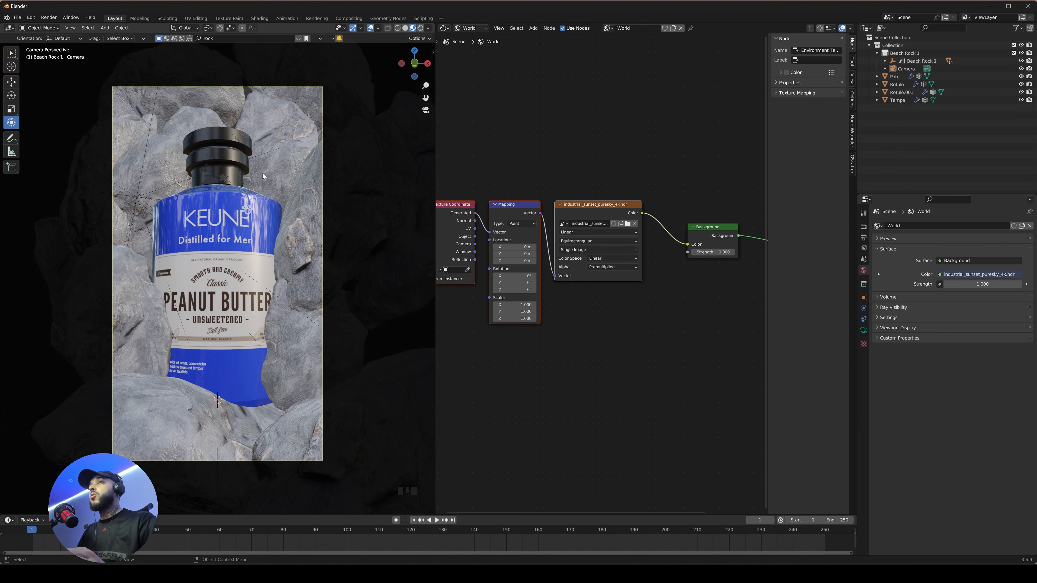
pyautogui.press('z')
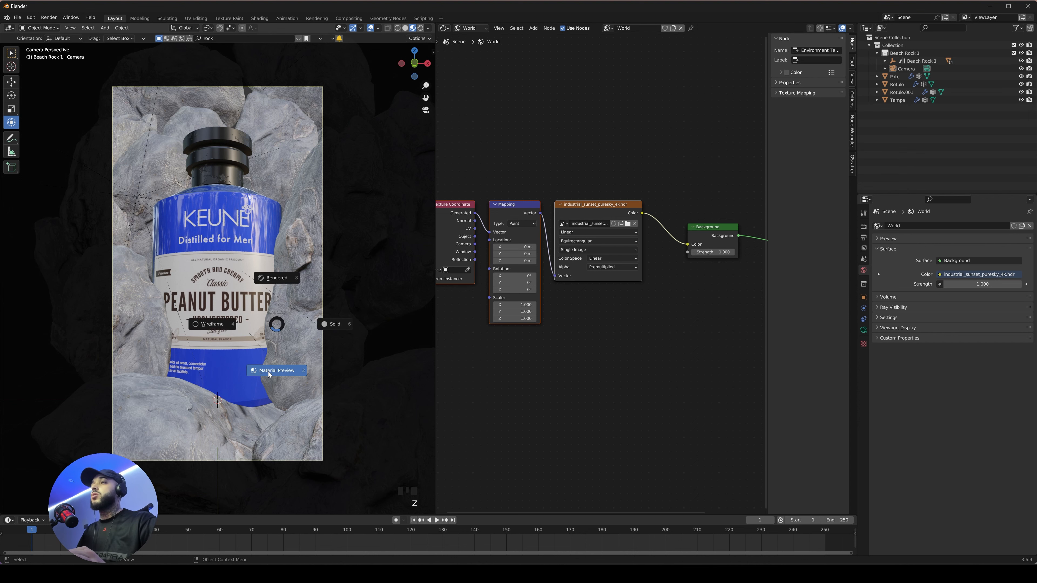
pyautogui.click(274, 263)
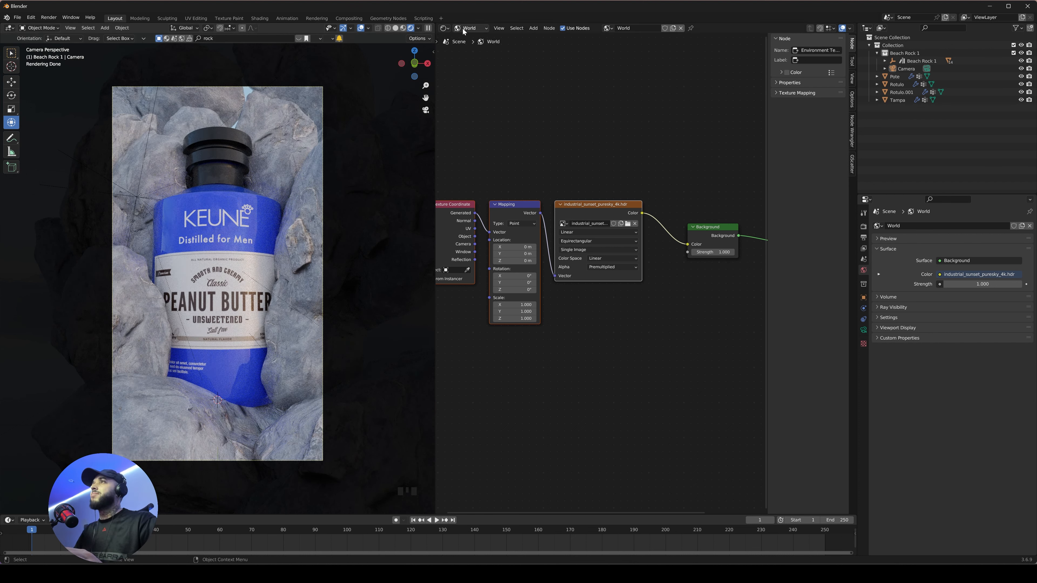
# - Change the Shader Editor area back to a 3D viewport showing the bottle and the surrounding rocks
pyautogui.click(444, 28)
pyautogui.click(474, 50)
pyautogui.moveTo(592, 265); pyautogui.dragTo(664, 291, button='middle')
pyautogui.keyDown('ctrl'); pyautogui.moveTo(664, 291); pyautogui.dragTo(665, 285); pyautogui.keyUp('ctrl')
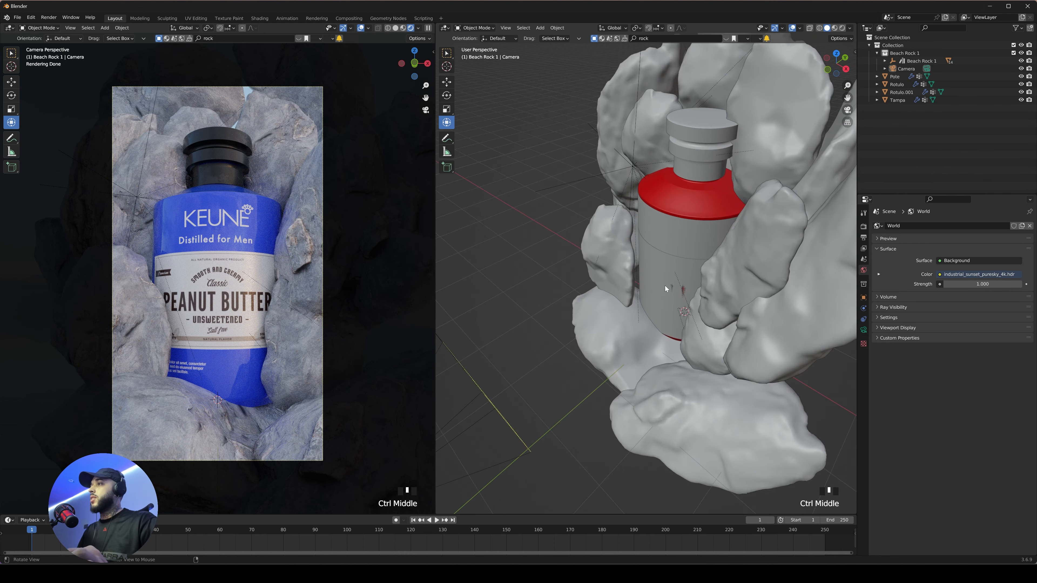
pyautogui.moveTo(665, 285)
pyautogui.mouseDown(button='middle')
pyautogui.moveTo(731, 275)
pyautogui.moveTo(663, 286)
pyautogui.mouseUp(button='middle')
# - Reposition the rocks at the bottle's right and lower-left sides, and check the result through the camera
pyautogui.click(631, 326)
pyautogui.click(720, 312)
pyautogui.moveTo(724, 307); pyautogui.dragTo(796, 293, button='middle')
pyautogui.click(667, 305)
pyautogui.moveTo(584, 294); pyautogui.dragTo(630, 288, button='middle')
pyautogui.moveTo(630, 289); pyautogui.dragTo(627, 288)
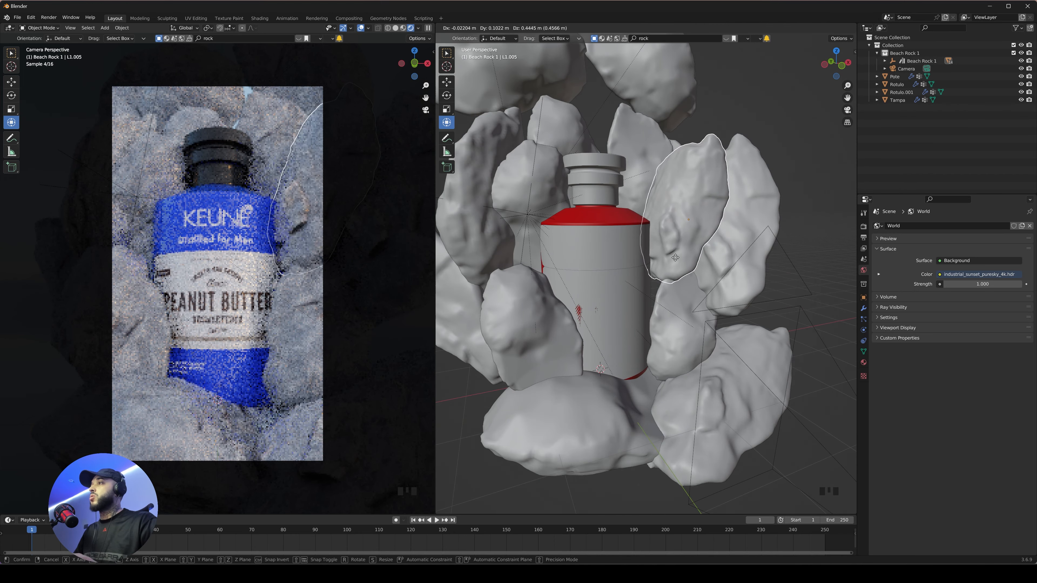
pyautogui.click(680, 250)
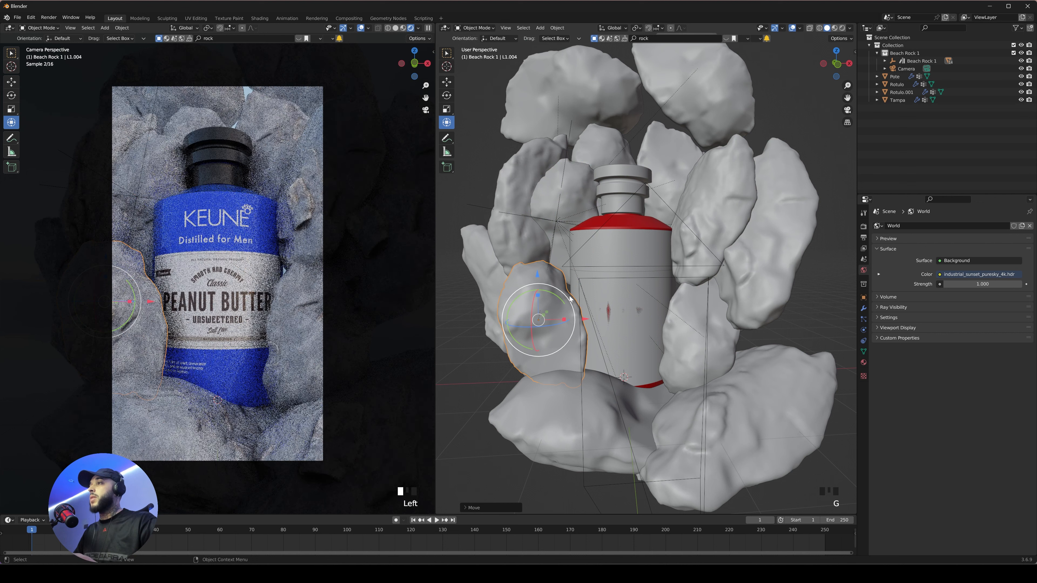
pyautogui.click(462, 181)
pyautogui.click(463, 183)
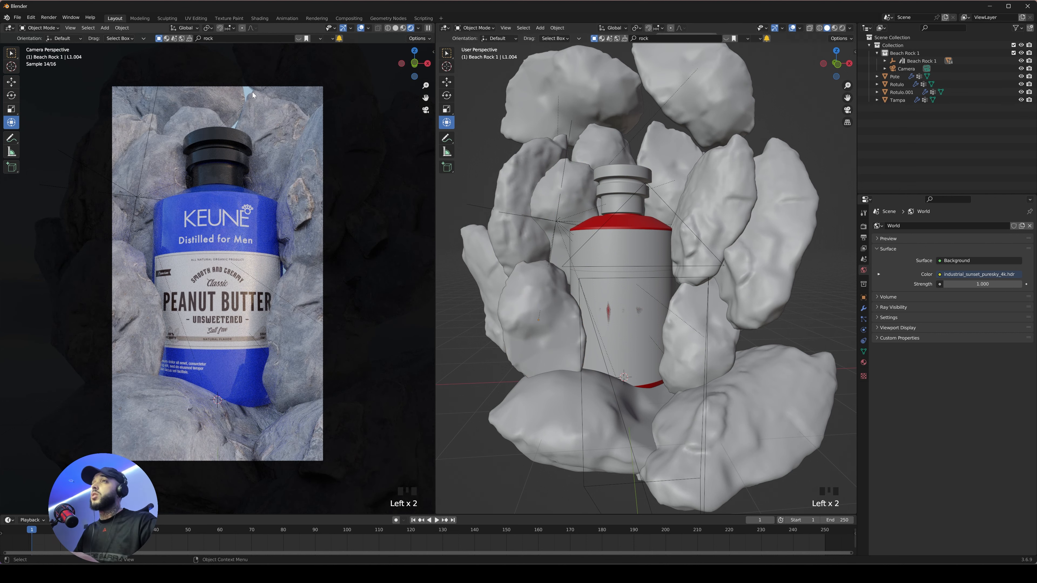
pyautogui.moveTo(220, 221); pyautogui.dragTo(242, 239, button='middle')
pyautogui.press('KP_0')
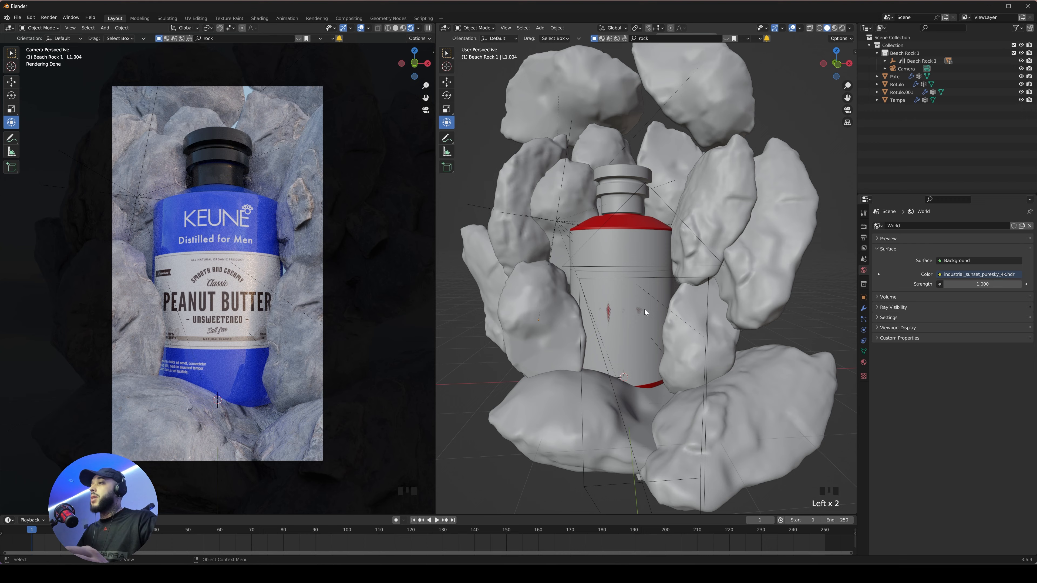
# - Move the rock in front of the bottle's base along the Y axis, away from the bottle
pyautogui.moveTo(661, 327); pyautogui.dragTo(602, 342, button='middle')
pyautogui.click(603, 345)
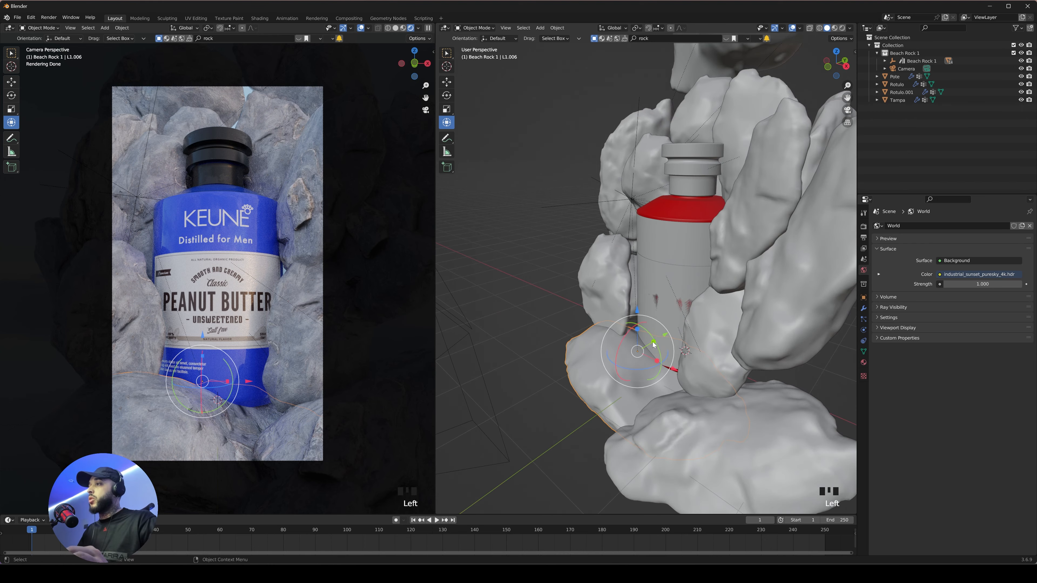
pyautogui.moveTo(656, 342); pyautogui.dragTo(640, 351)
pyautogui.click(523, 153)
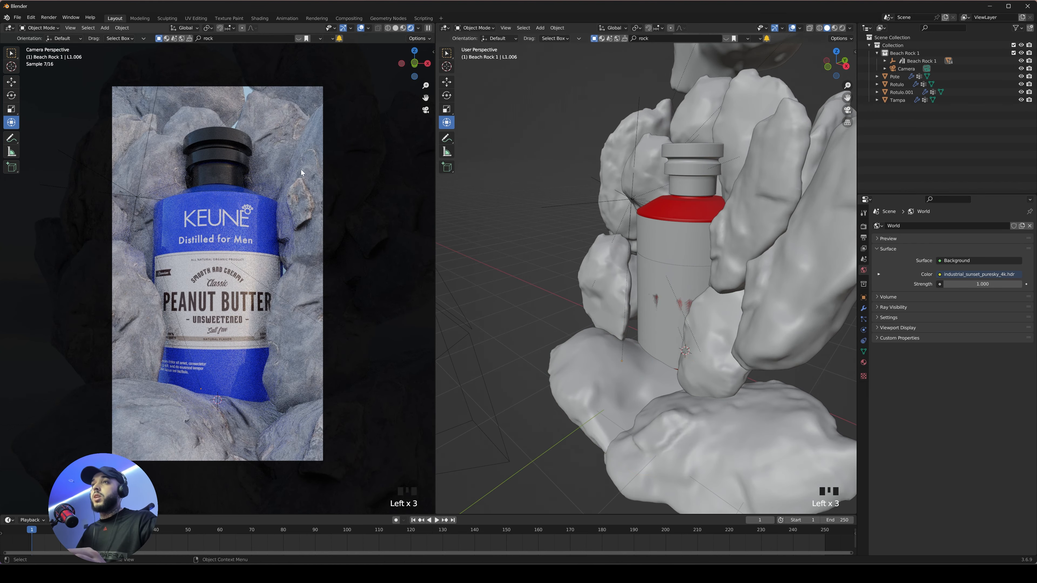
# - Change the second 3D viewport to the World Shader Editor, switching the camera viewport to Solid and back to Rendered shading
pyautogui.click(216, 415)
pyautogui.press('z')
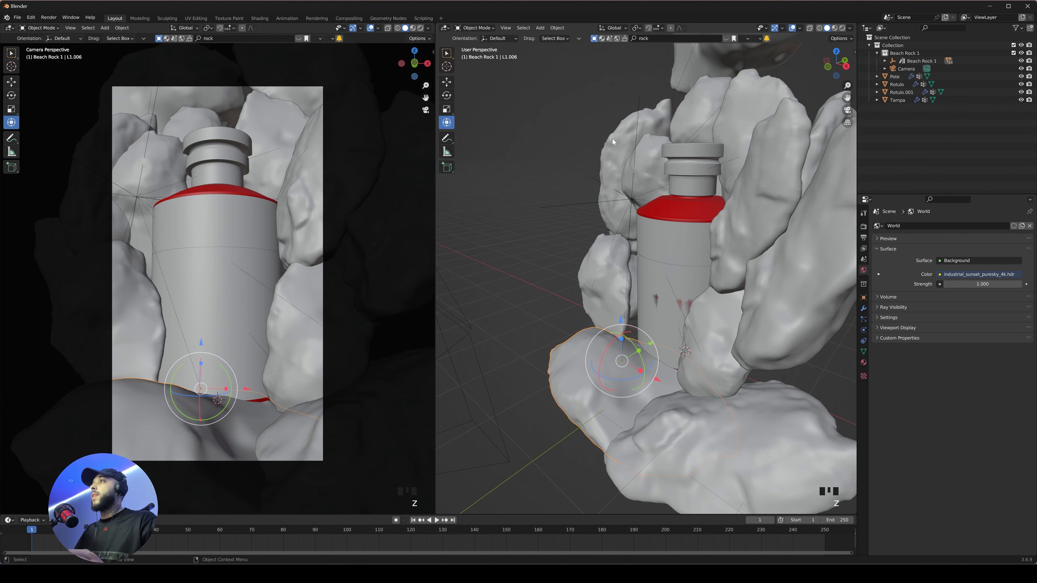
pyautogui.click(446, 28)
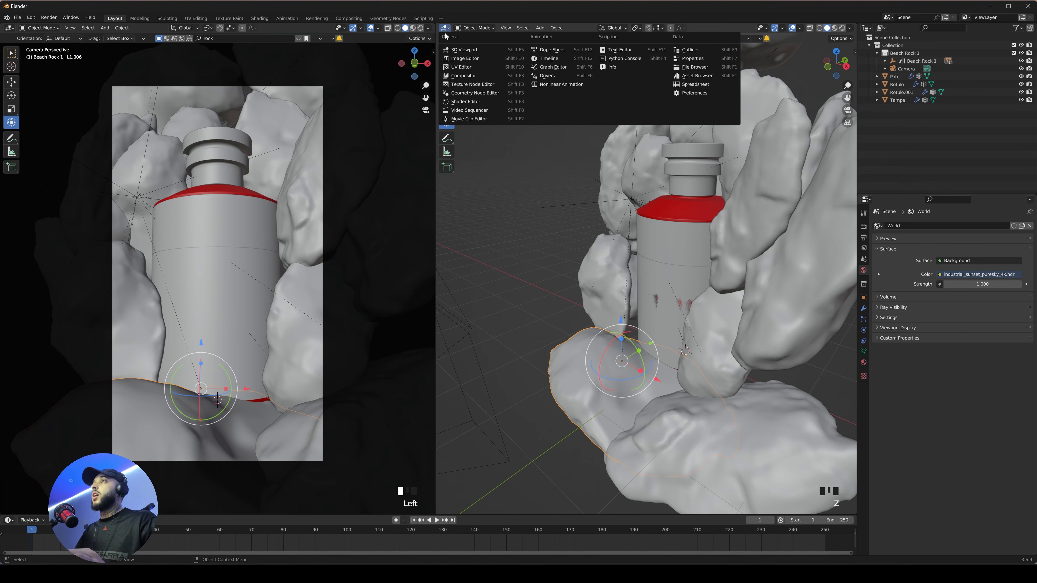
pyautogui.click(461, 103)
pyautogui.press('z')
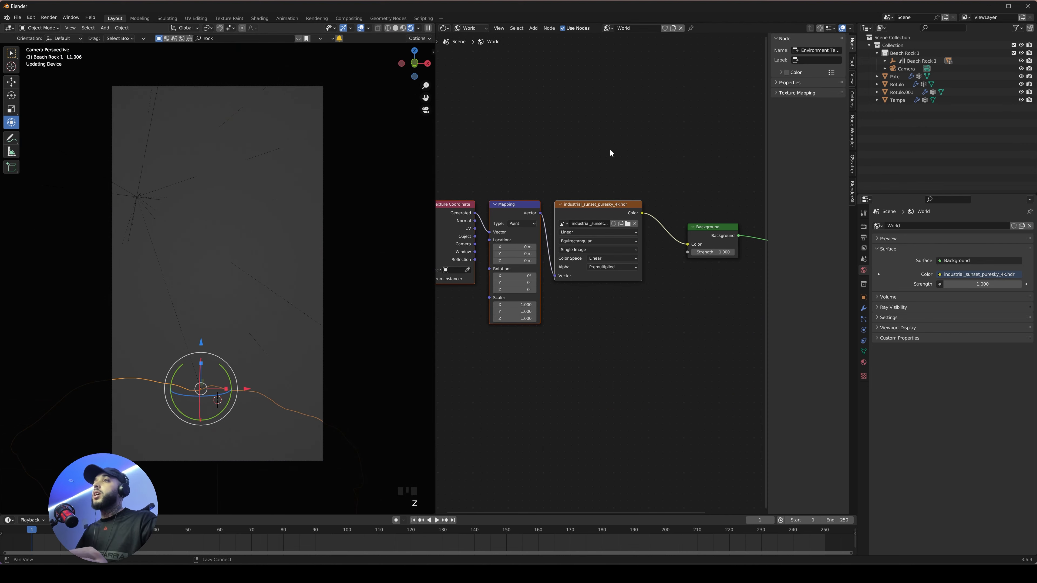
# - Set the world Background node's strength to 0.1
pyautogui.keyDown('shift'); pyautogui.moveTo(672, 168); pyautogui.dragTo(536, 166, button='middle'); pyautogui.keyUp('shift')
pyautogui.click(581, 252)
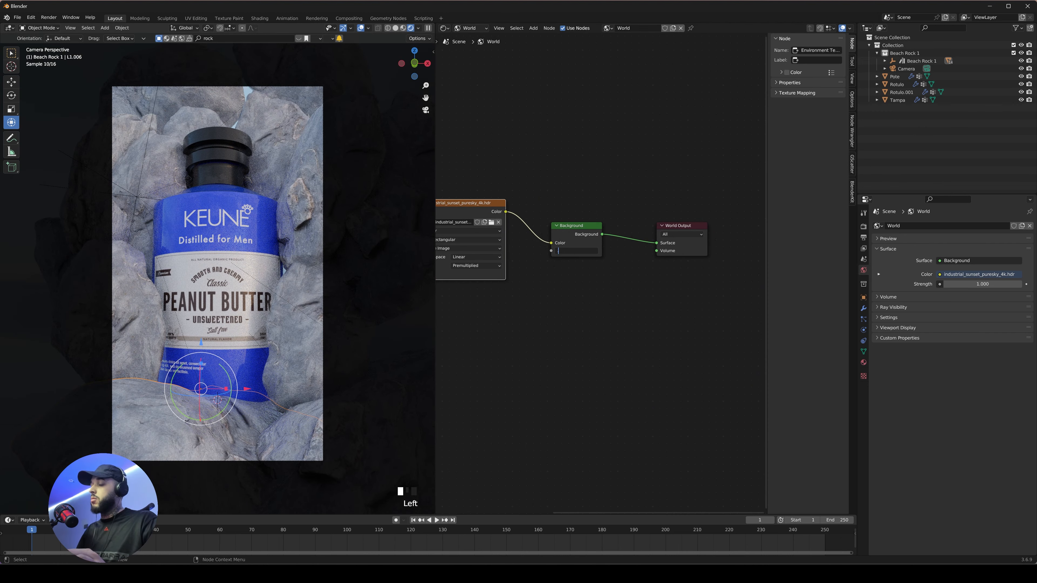
pyautogui.press('Return')
# - Add an RGB Curves node between the environment texture and the Background node
pyautogui.scroll(4, 568, 178)
pyautogui.hotkey('shift', 'a')
pyautogui.write('cu')
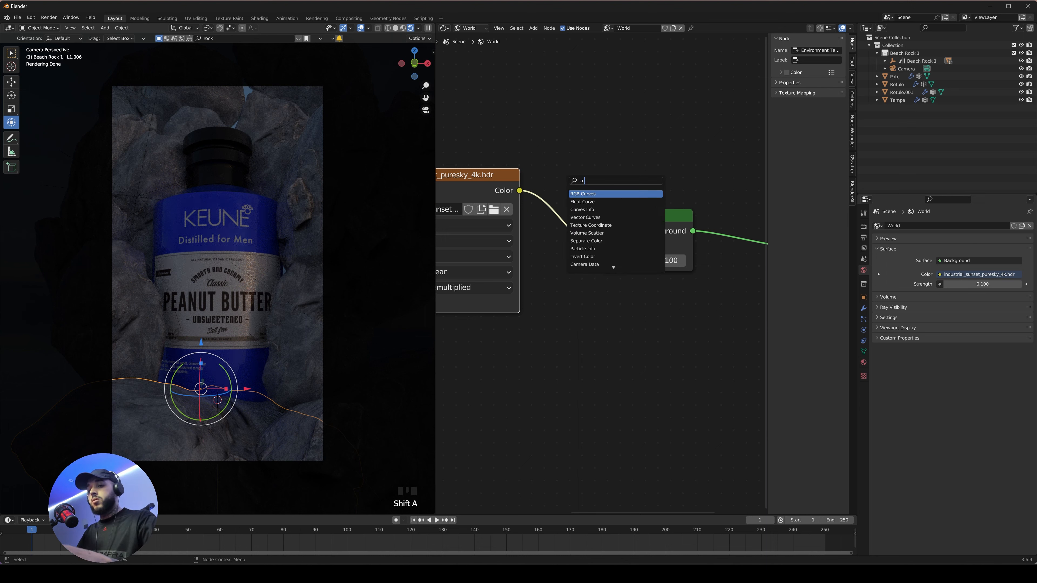
pyautogui.write('rv')
pyautogui.press('Return')
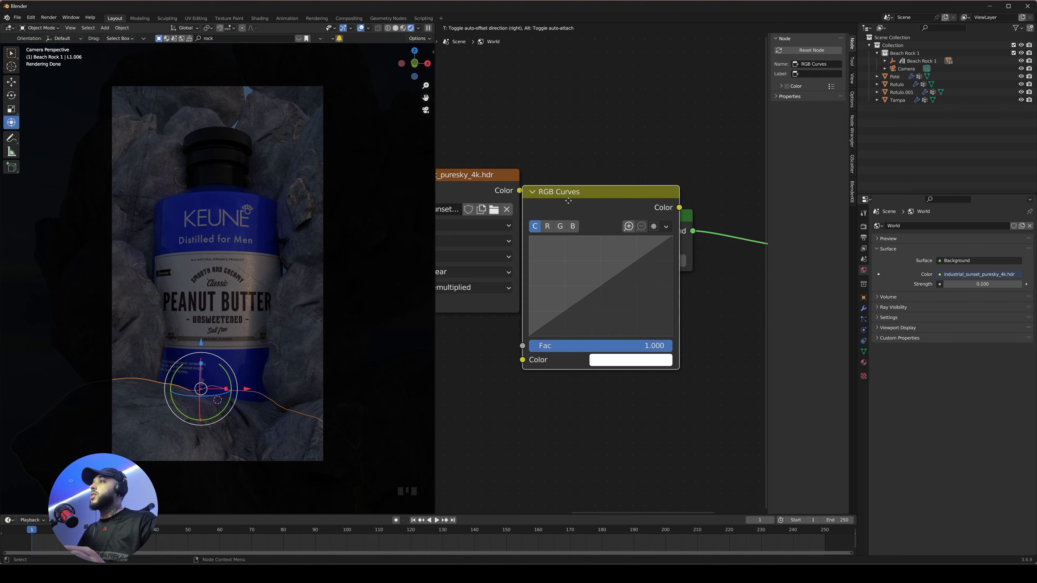
pyautogui.click(617, 166)
# - Shape the RGB curve into an S with points at about (0.39, 0.15) and (0.78, 0.73)
pyautogui.keyDown('ctrl'); pyautogui.moveTo(617, 166); pyautogui.dragTo(603, 147, button='middle'); pyautogui.keyUp('ctrl')
pyautogui.moveTo(542, 264); pyautogui.dragTo(552, 274)
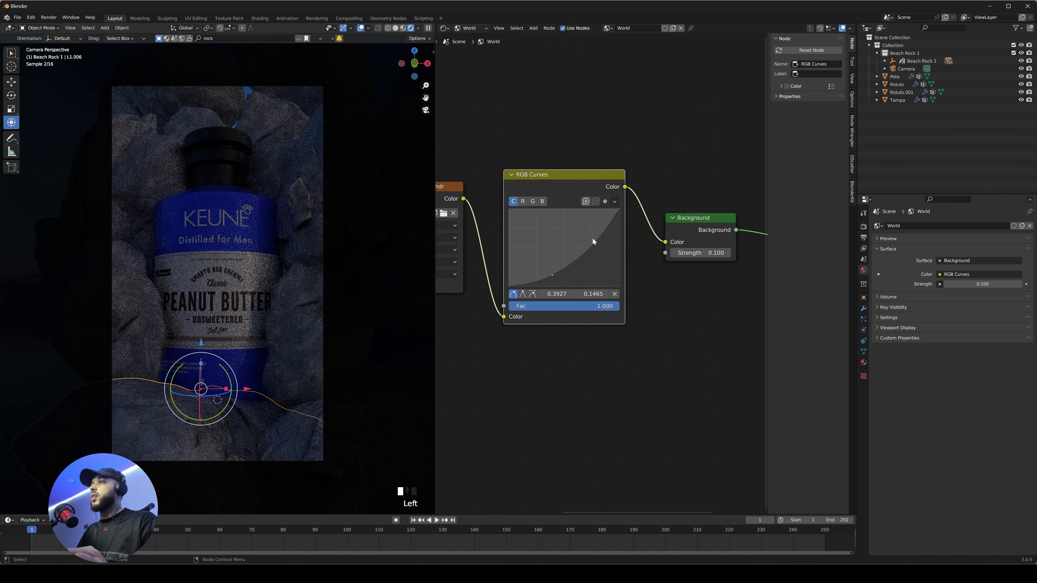
pyautogui.moveTo(592, 238); pyautogui.dragTo(597, 232)
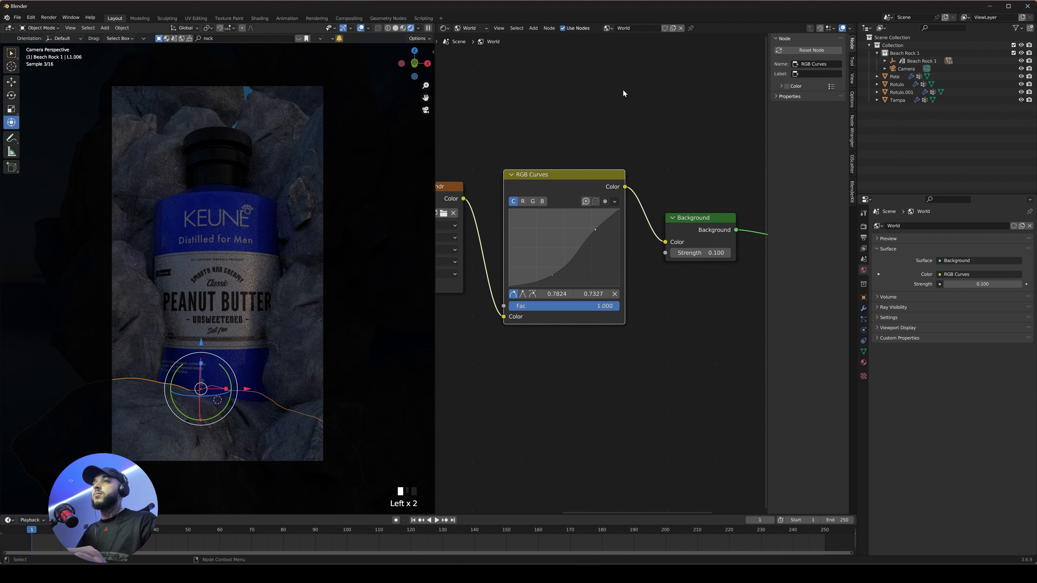
# - Replace the node editor with a 3D viewport and switch the camera view to solid shading
pyautogui.click(445, 28)
pyautogui.click(460, 50)
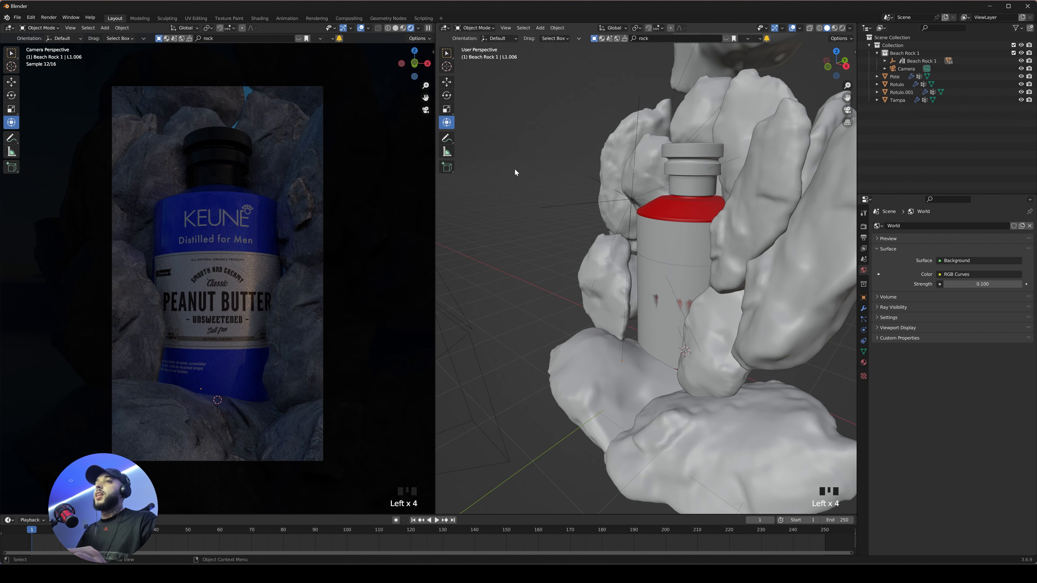
pyautogui.press('z')
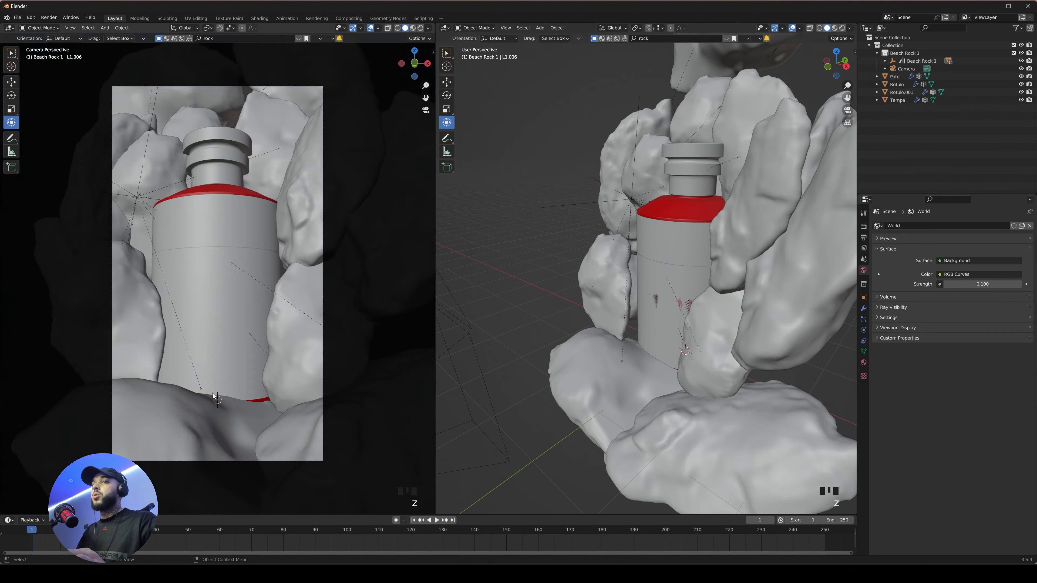
# - Move the rock in front of the bottle's base down by about 0.13 m
pyautogui.click(200, 399)
pyautogui.press('g')
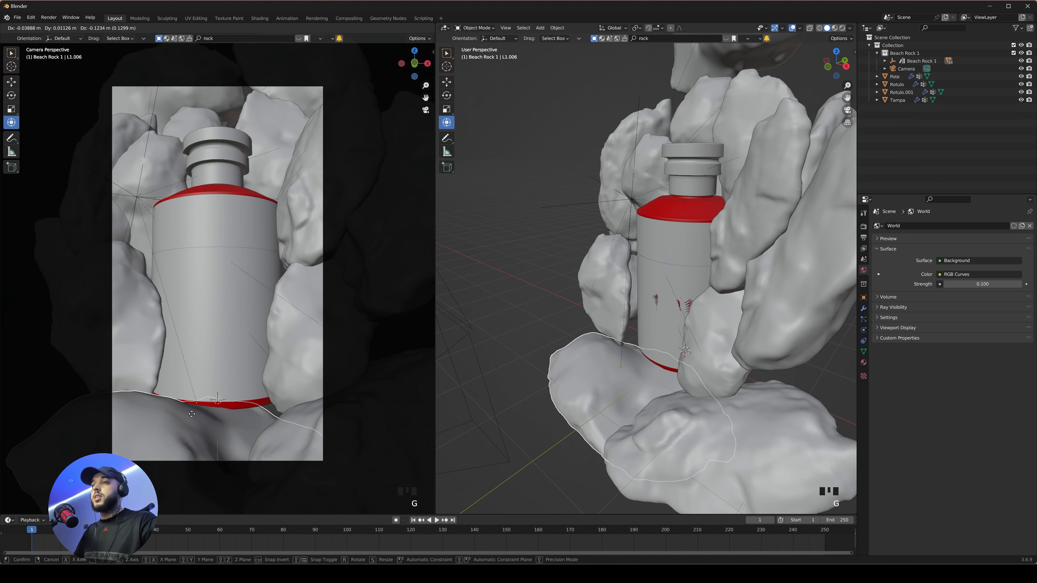
pyautogui.click(210, 413)
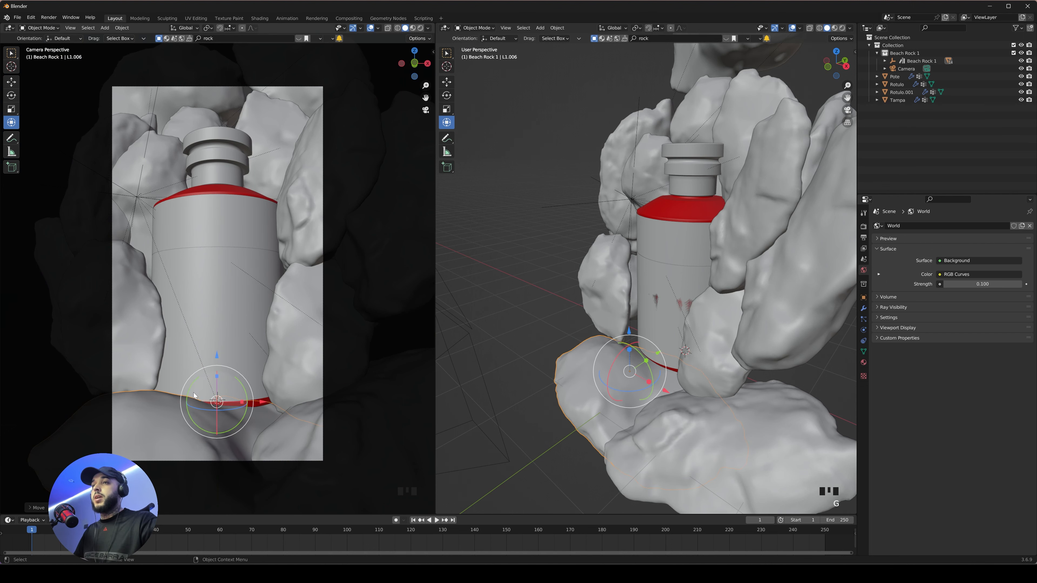
# - Switch the rock at the bottle's base to Sculpt Mode
pyautogui.press('Tab')
pyautogui.click(176, 348)
pyautogui.press('Tab')
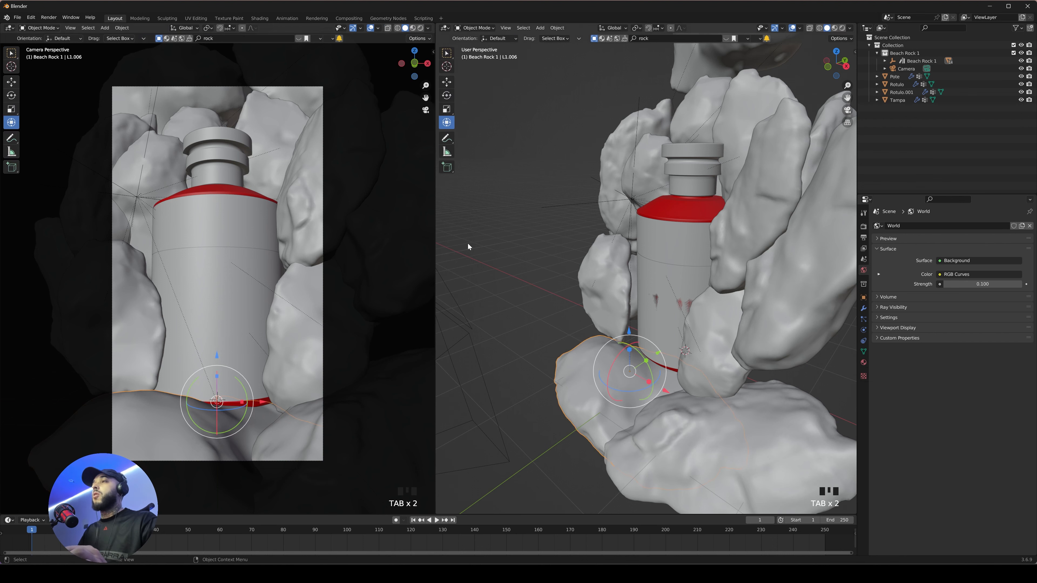
pyautogui.moveTo(243, 235)
pyautogui.keyDown('ctrl'); pyautogui.mouseDown(button='middle')
pyautogui.moveTo(220, 286)
pyautogui.moveTo(233, 253)
pyautogui.mouseUp(button='middle'); pyautogui.keyUp('ctrl')
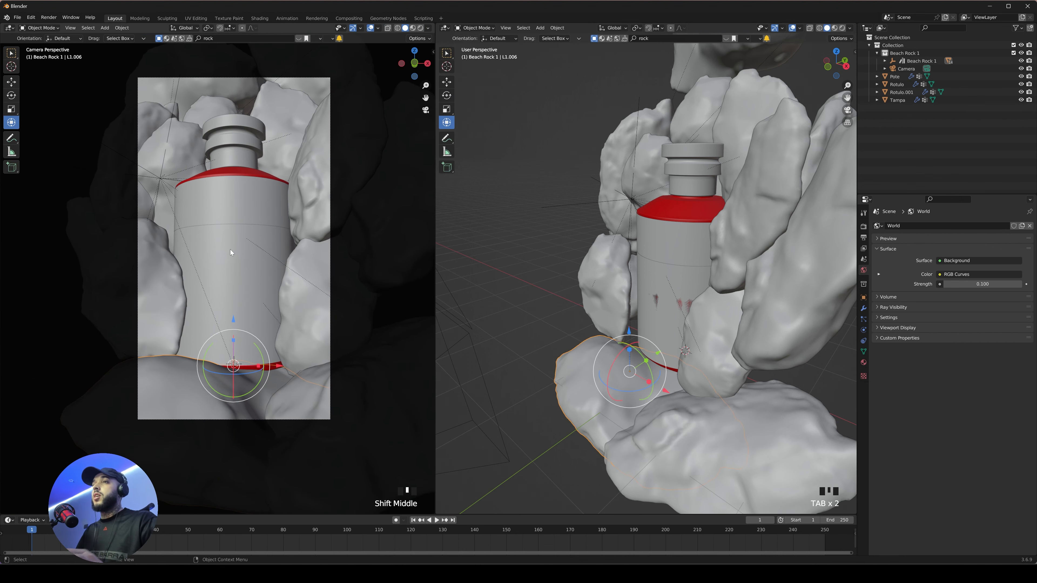
pyautogui.press('Tab')
pyautogui.click(229, 301)
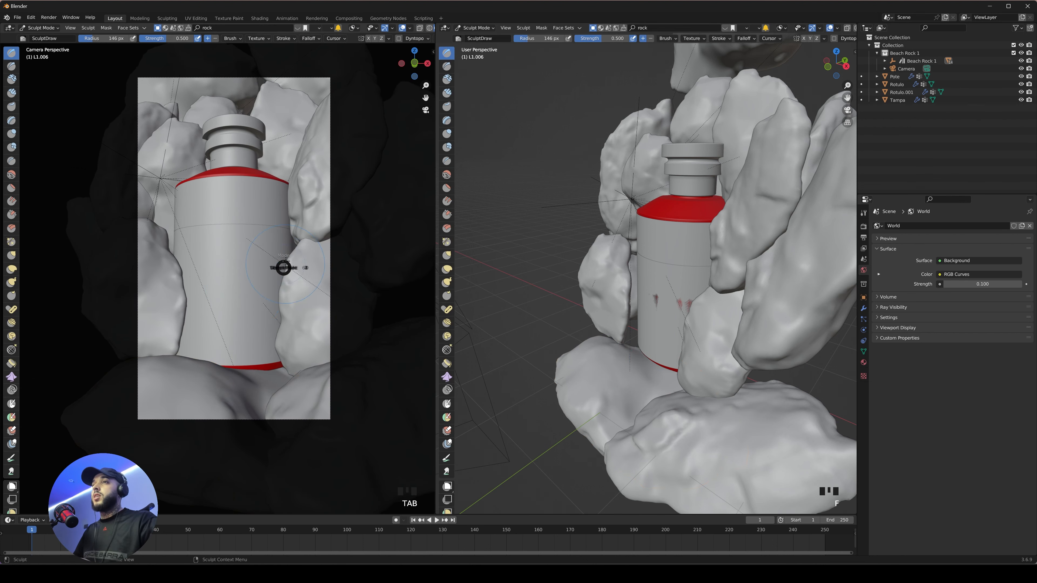
pyautogui.press('Tab')
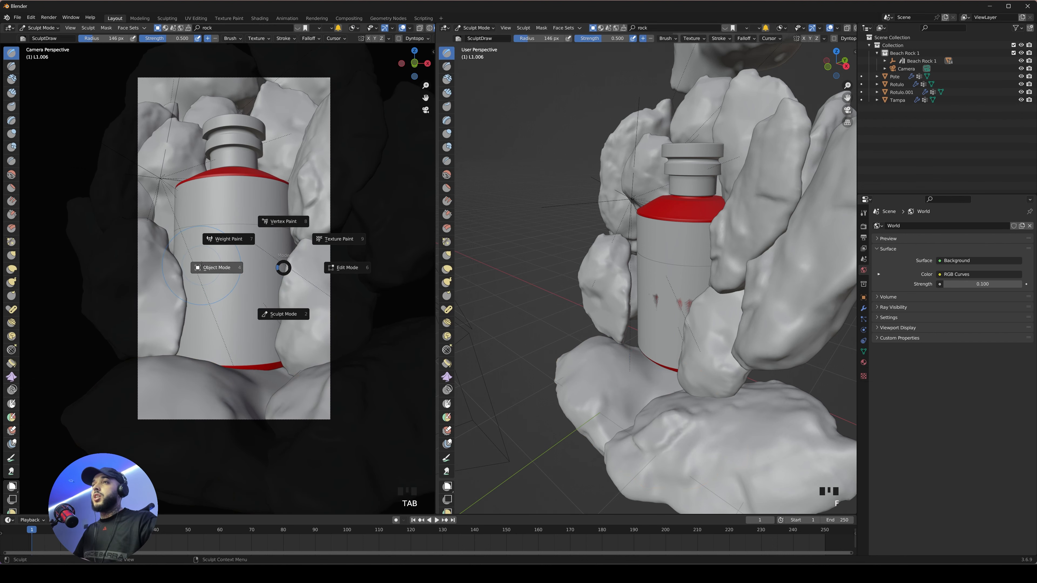
pyautogui.click(281, 315)
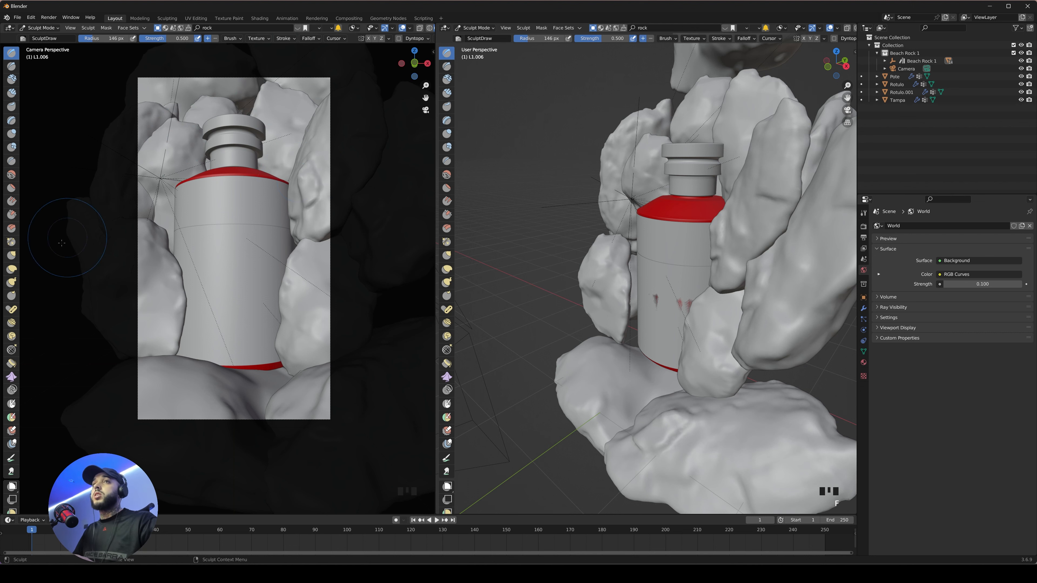
# - Push the base rock's upper edge down along the bottle's bottom using a resized Elastic Deform brush
pyautogui.click(12, 270)
pyautogui.press('f')
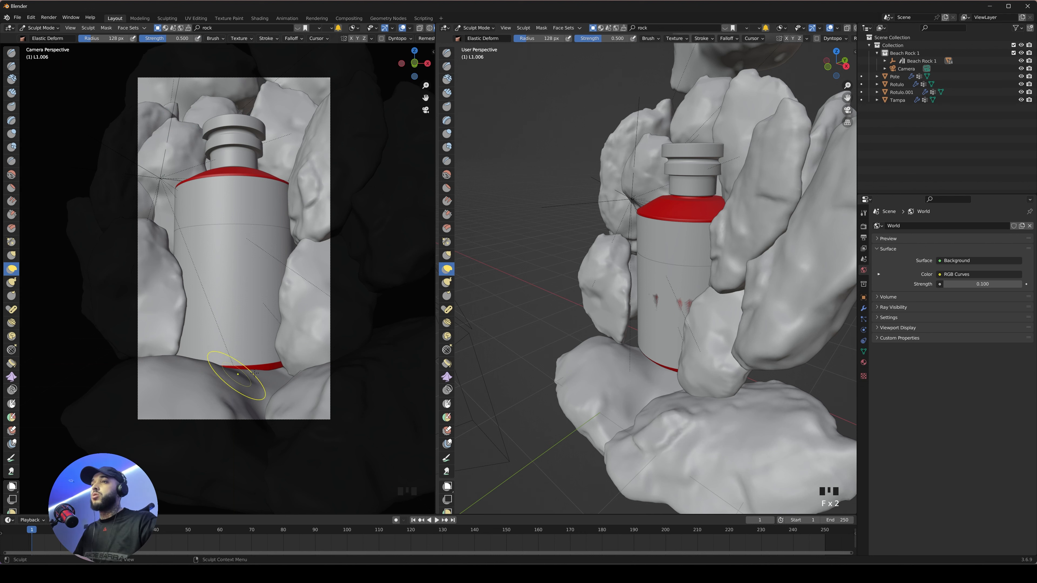
pyautogui.press('f')
pyautogui.click(227, 375)
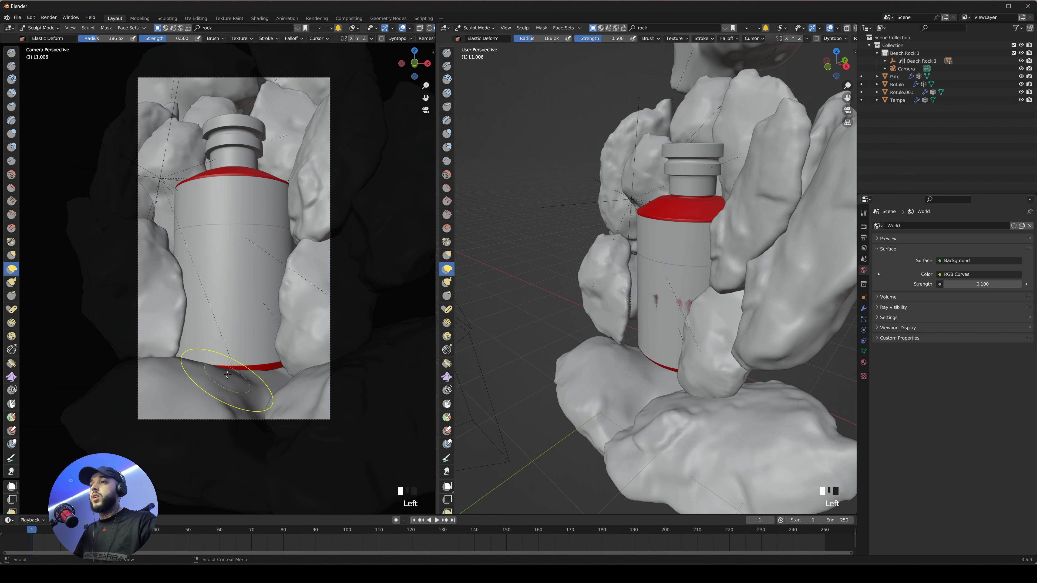
pyautogui.press('f')
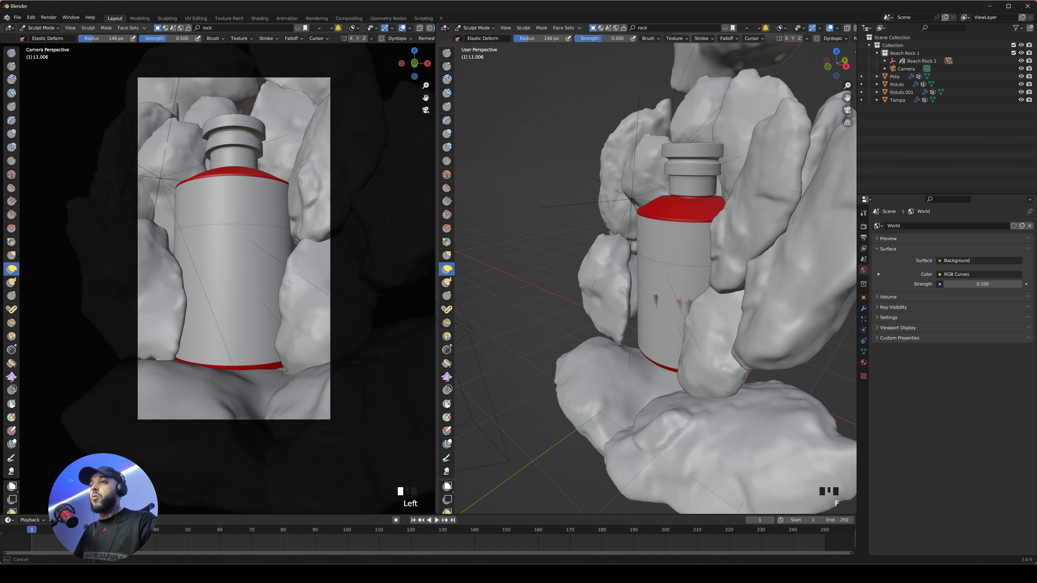
pyautogui.moveTo(283, 371)
pyautogui.mouseDown()
pyautogui.moveTo(270, 381)
pyautogui.moveTo(285, 379)
pyautogui.mouseUp()
pyautogui.moveTo(287, 372); pyautogui.dragTo(287, 379)
# - Leave sculpting, select the lower-right foreground rock, and reshape its edge near the bottle with Elastic Deform
pyautogui.press('Tab')
pyautogui.click(300, 357)
pyautogui.click(303, 387)
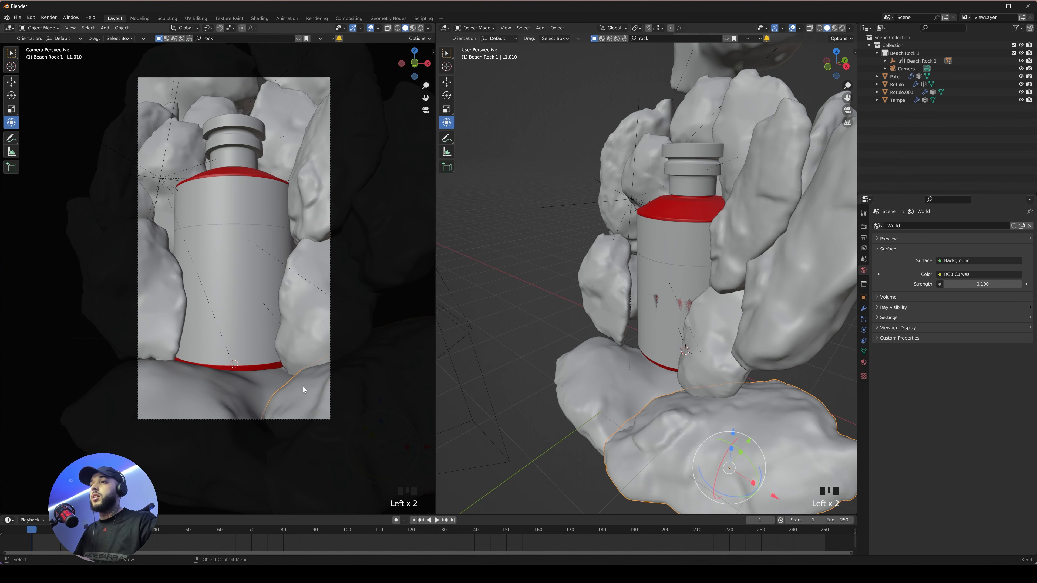
pyautogui.press('Tab')
pyautogui.click(282, 386)
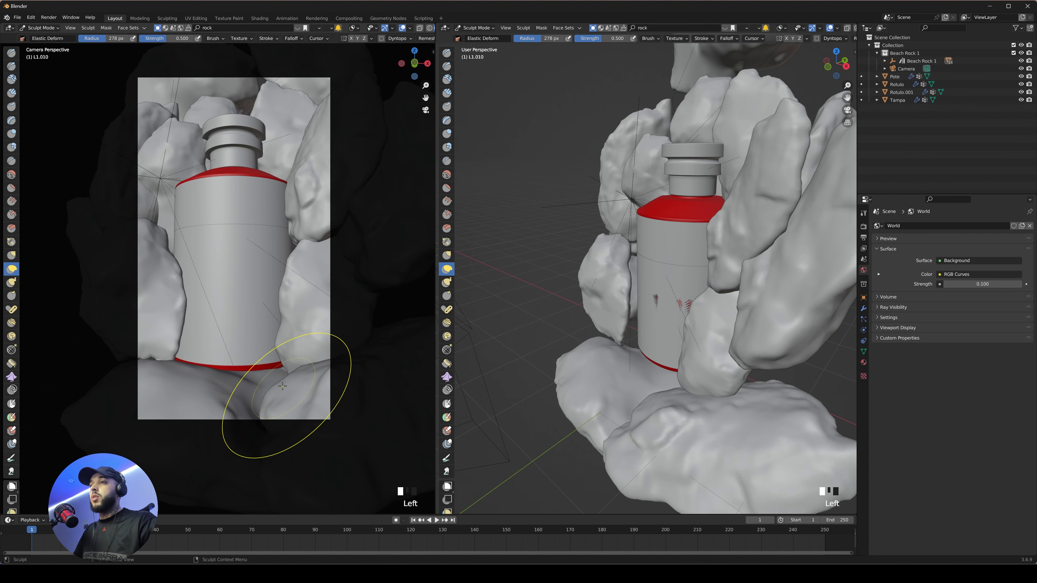
pyautogui.click(296, 384)
# - Transfer sculpting to the upper-right rock, pull its edge outward from the bottle, and return to Object Mode
pyautogui.hotkey('alt', 'q')
pyautogui.moveTo(300, 196); pyautogui.dragTo(313, 194)
pyautogui.hotkey('ctrl', 'Tab')
# - Switch the camera view to rendered shading and check the gaps between the rocks behind the bottle
pyautogui.press('z')
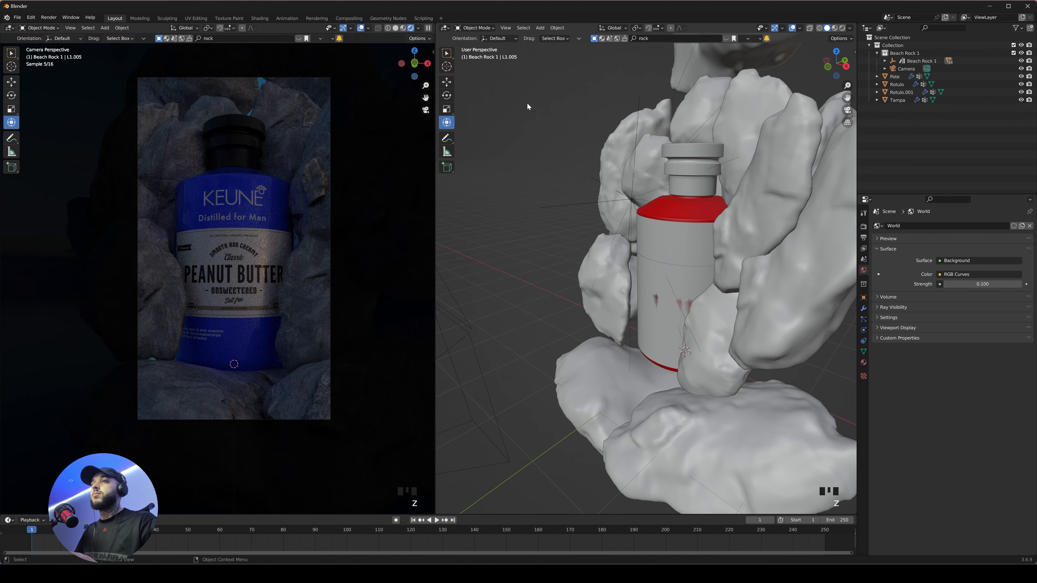
pyautogui.click(538, 104)
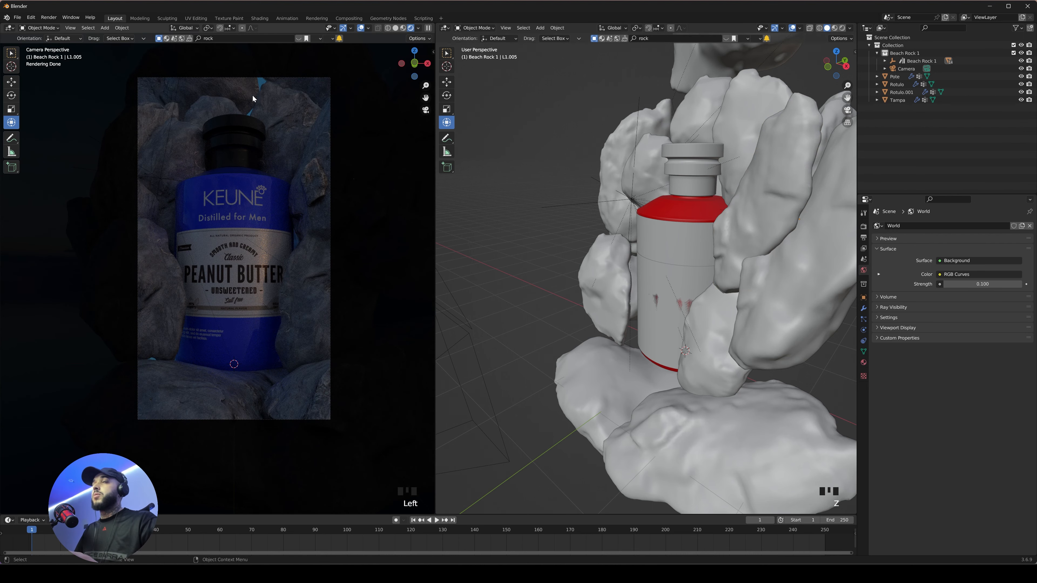
pyautogui.moveTo(239, 151)
pyautogui.mouseDown(button='middle')
pyautogui.moveTo(271, 141)
pyautogui.moveTo(229, 142)
pyautogui.mouseUp(button='middle')
pyautogui.press('KP_0')
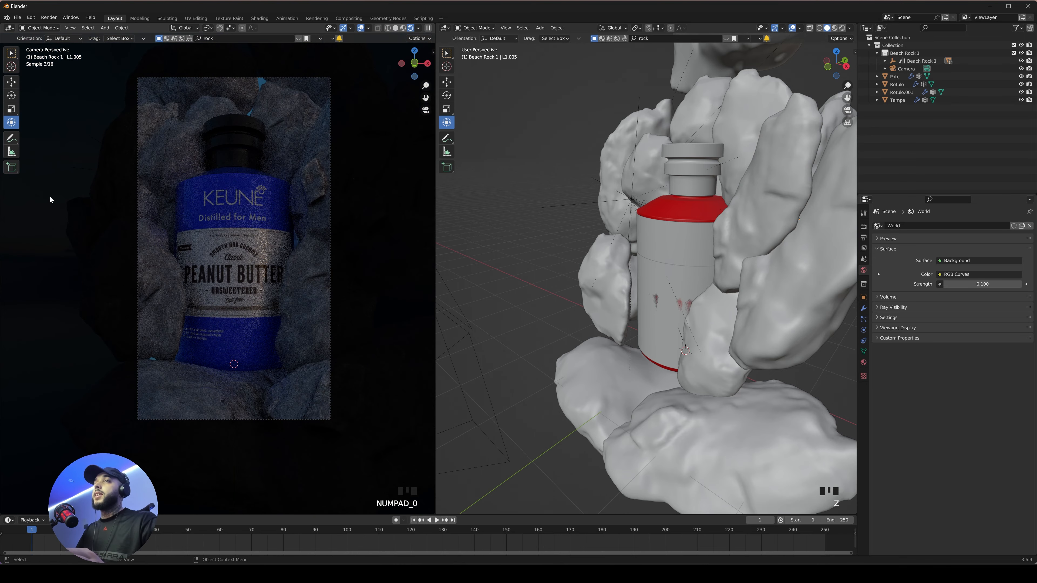
# - Enable the transparent film background in the render settings
pyautogui.click(863, 226)
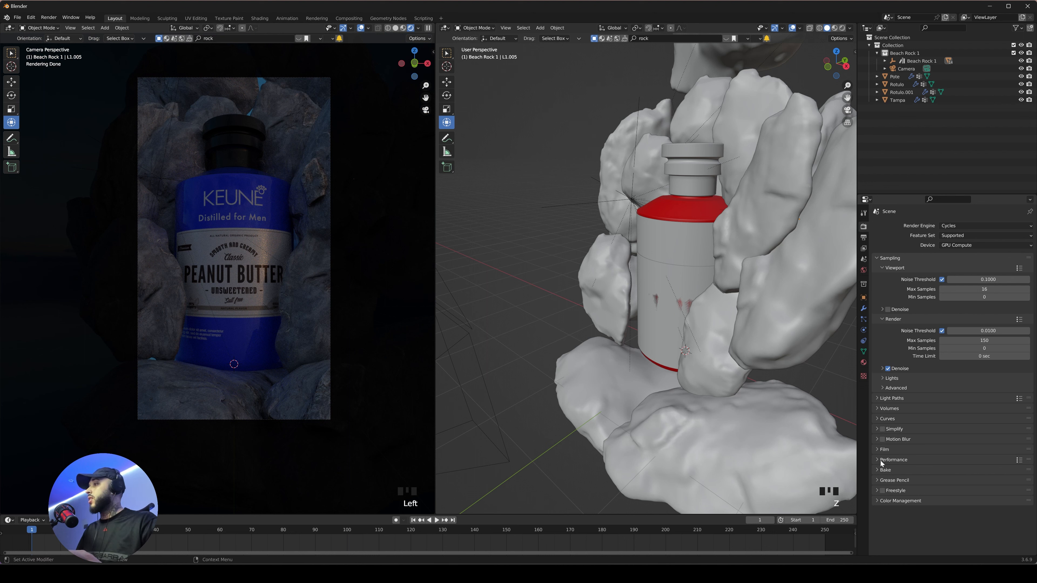
pyautogui.click(883, 450)
pyautogui.click(888, 507)
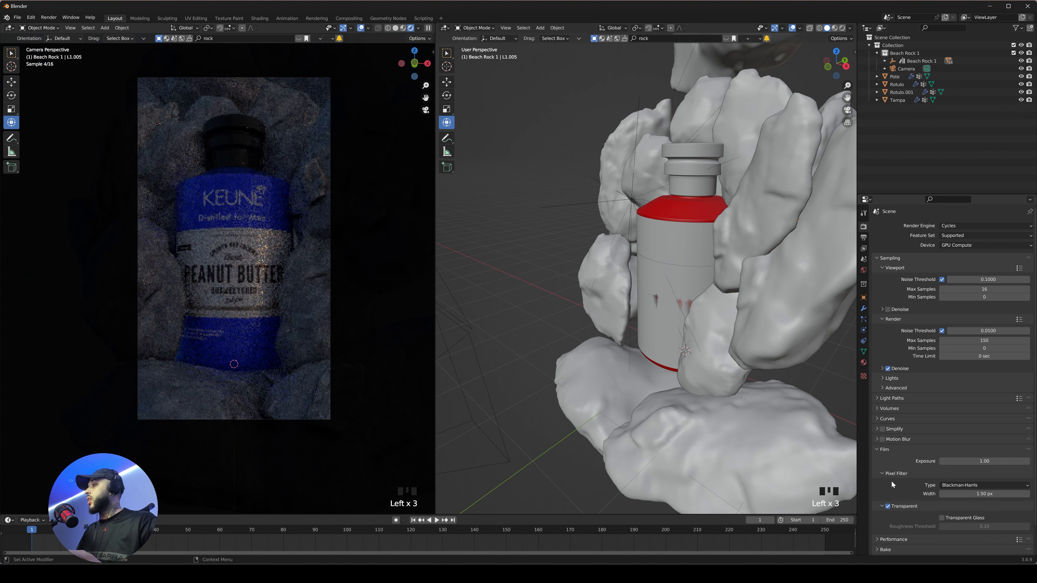
pyautogui.click(878, 450)
pyautogui.click(524, 105)
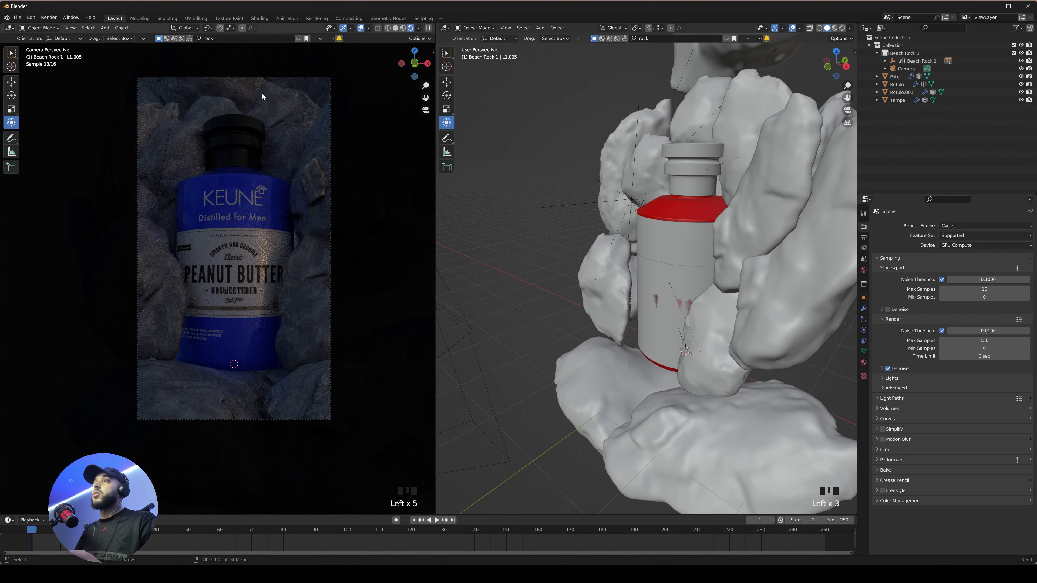
# - Duplicate the outer rock floating above the bottle and place the copy lower down
pyautogui.keyDown('ctrl'); pyautogui.moveTo(628, 135); pyautogui.dragTo(650, 212, button='middle'); pyautogui.keyUp('ctrl')
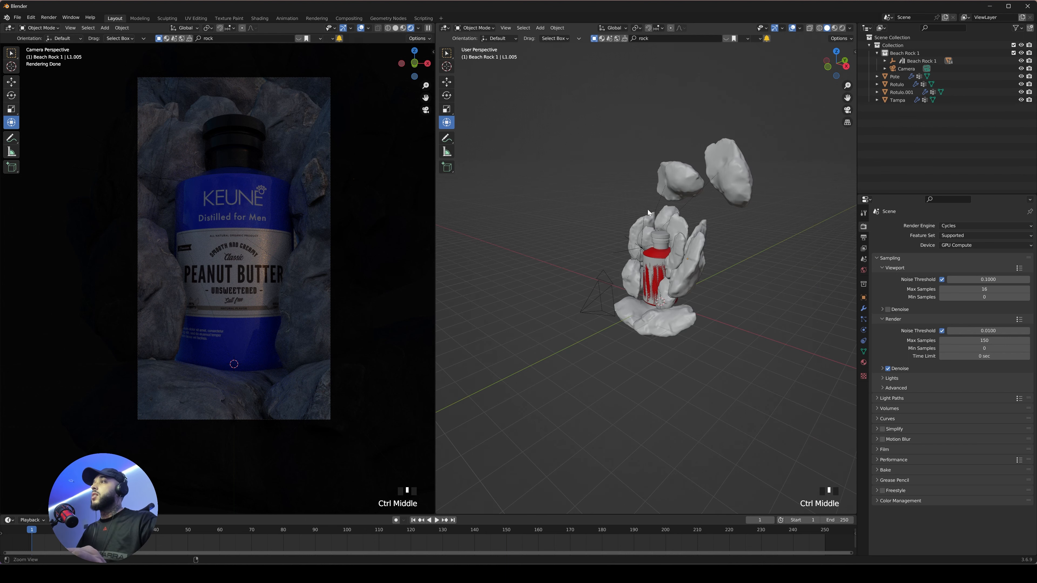
pyautogui.moveTo(735, 187)
pyautogui.mouseDown(button='middle')
pyautogui.moveTo(705, 182)
pyautogui.moveTo(740, 168)
pyautogui.mouseUp(button='middle')
pyautogui.click(738, 170)
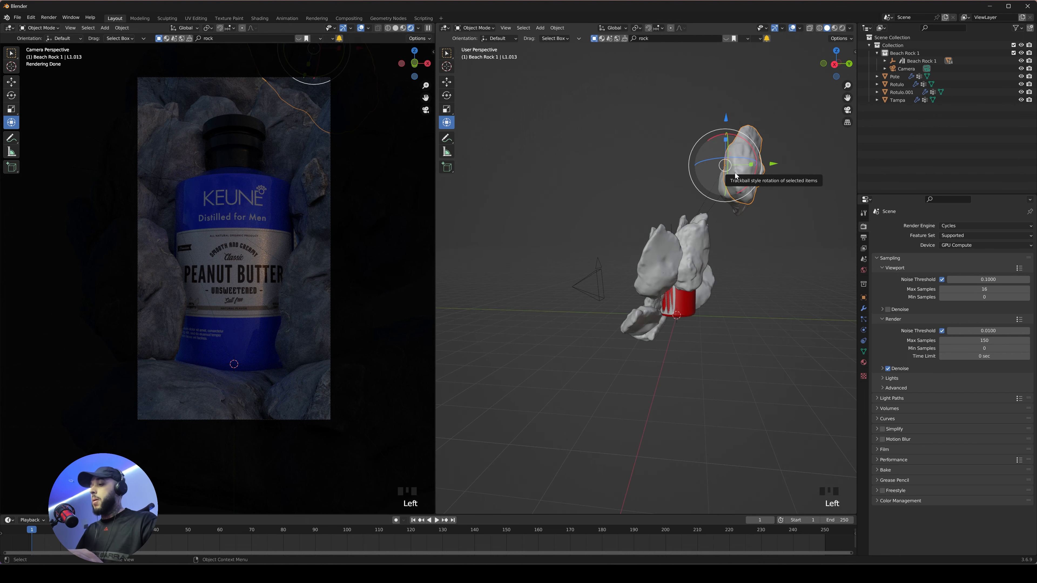
pyautogui.press('KP_1')
pyautogui.hotkey('shift', 'd')
pyautogui.click(673, 251)
# - Move the duplicated rock behind the group, scale it up to cover the backdrop, and deselect it
pyautogui.moveTo(694, 245); pyautogui.dragTo(580, 241, button='middle')
pyautogui.moveTo(694, 221); pyautogui.dragTo(768, 223)
pyautogui.press('s')
pyautogui.click(800, 253)
pyautogui.click(551, 204)
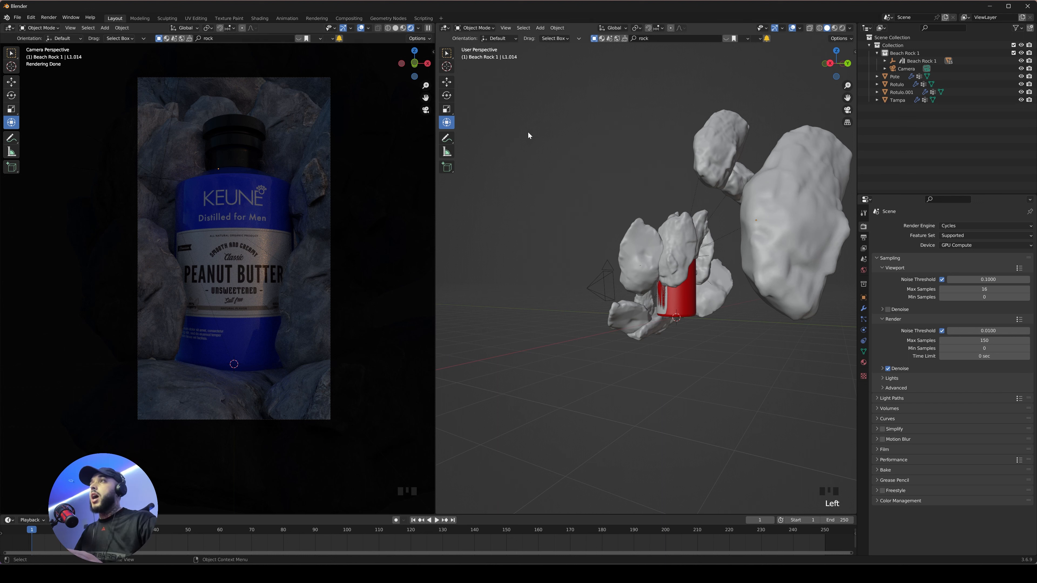
pyautogui.moveTo(527, 99); pyautogui.dragTo(549, 265)
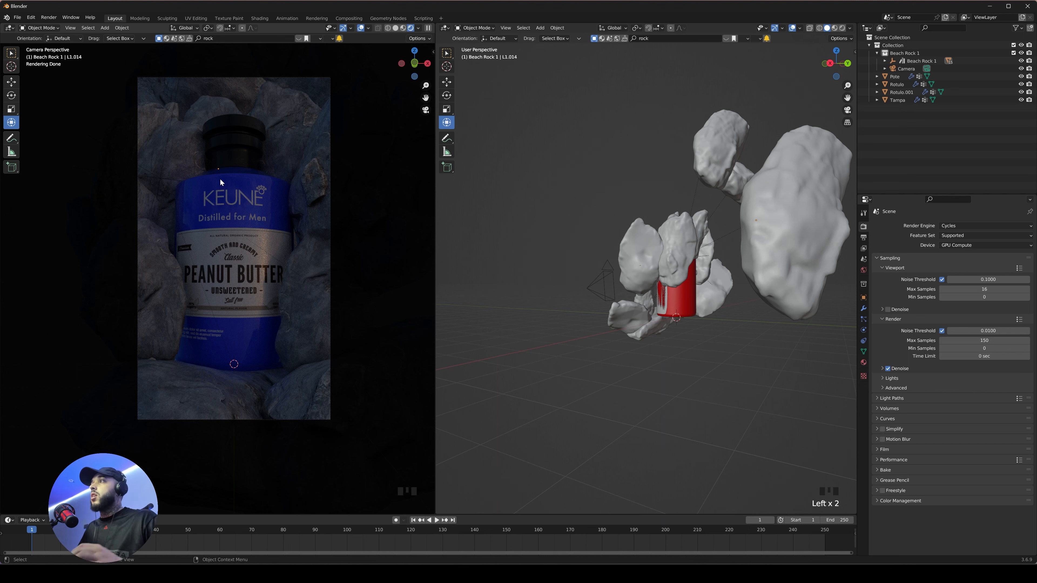
# - Open the world's shader nodes and set the Background strength to 0.05
pyautogui.click(864, 270)
pyautogui.click(445, 28)
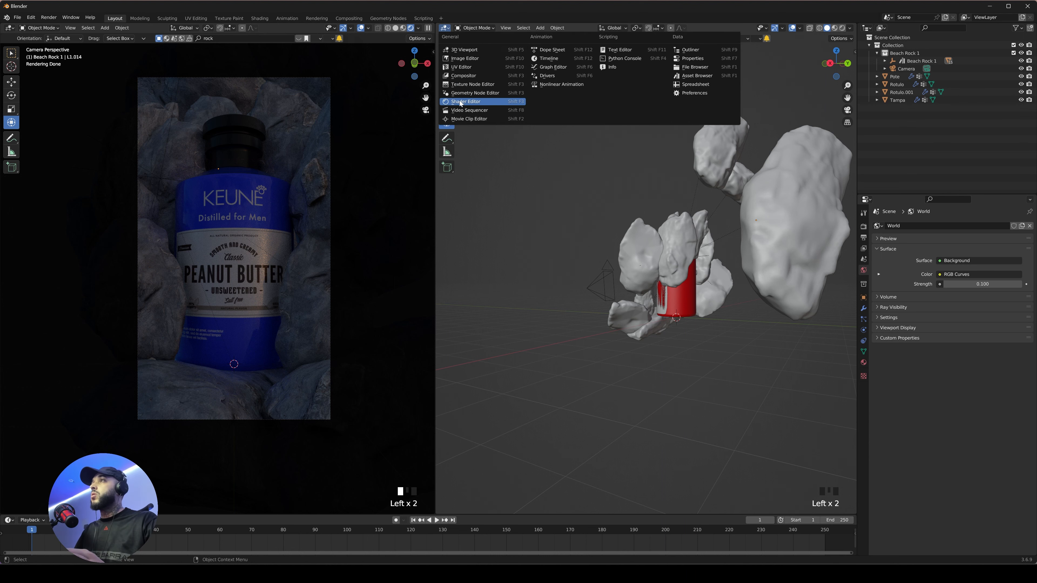
pyautogui.click(469, 103)
pyautogui.moveTo(699, 180); pyautogui.dragTo(571, 167, button='middle')
pyautogui.keyDown('ctrl'); pyautogui.moveTo(571, 166); pyautogui.dragTo(583, 148, button='middle'); pyautogui.keyUp('ctrl')
pyautogui.click(565, 232)
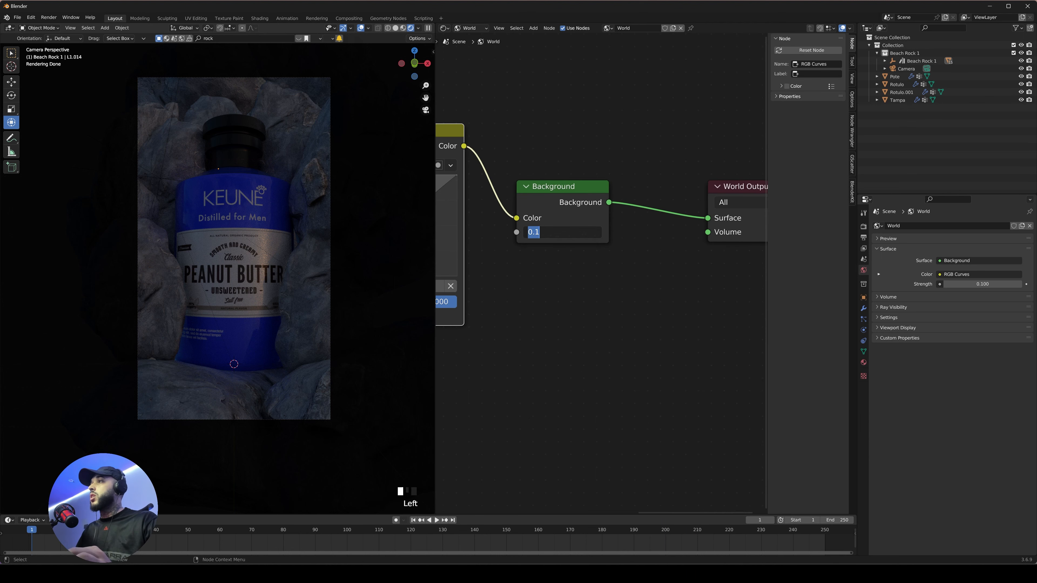
pyautogui.press('Right')
pyautogui.press('BackSpace')
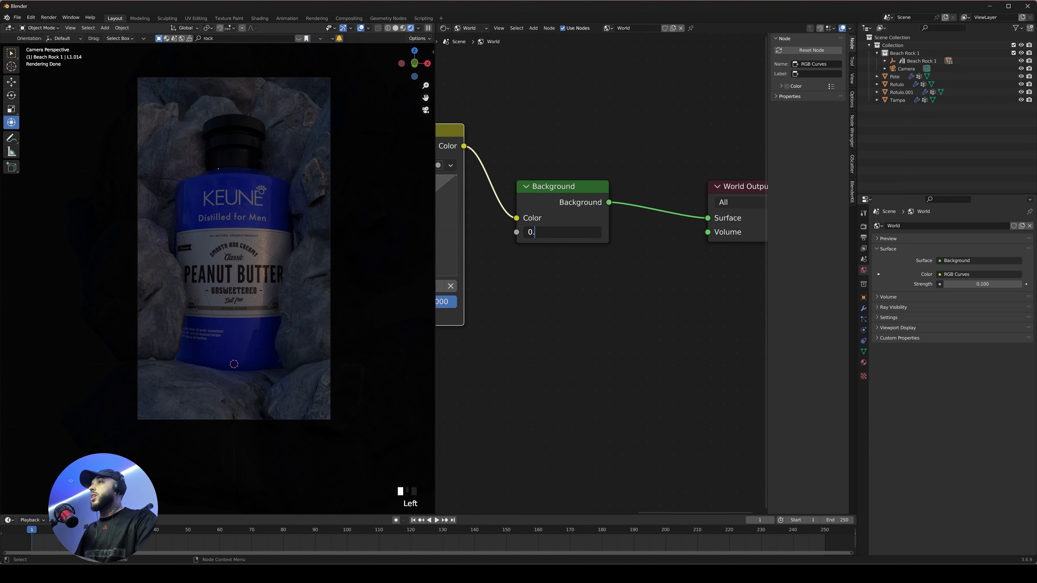
pyautogui.write('05')
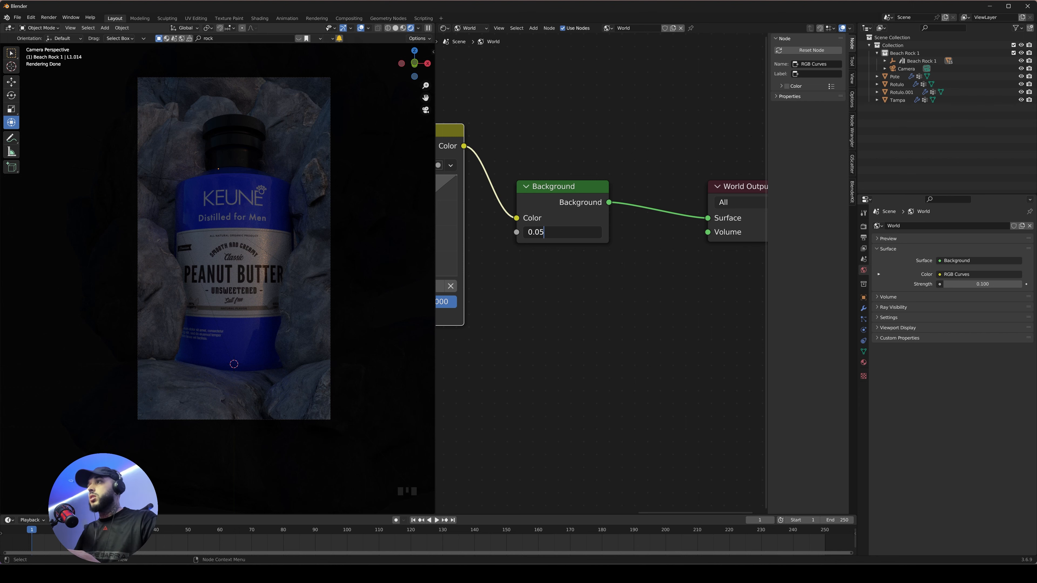
pyautogui.press('Return')
# - Bring back the 3D viewport in place of the node editor and collapse the Beach Rock 1 collection
pyautogui.click(444, 28)
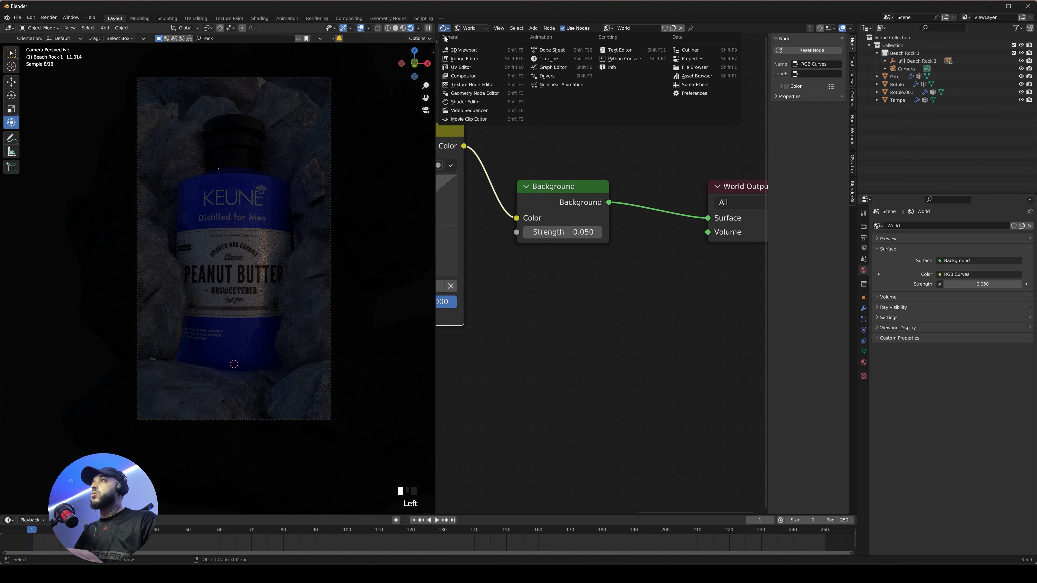
pyautogui.click(470, 59)
pyautogui.keyDown('shift'); pyautogui.moveTo(574, 219); pyautogui.dragTo(767, 169, button='middle'); pyautogui.keyUp('shift')
pyautogui.click(877, 54)
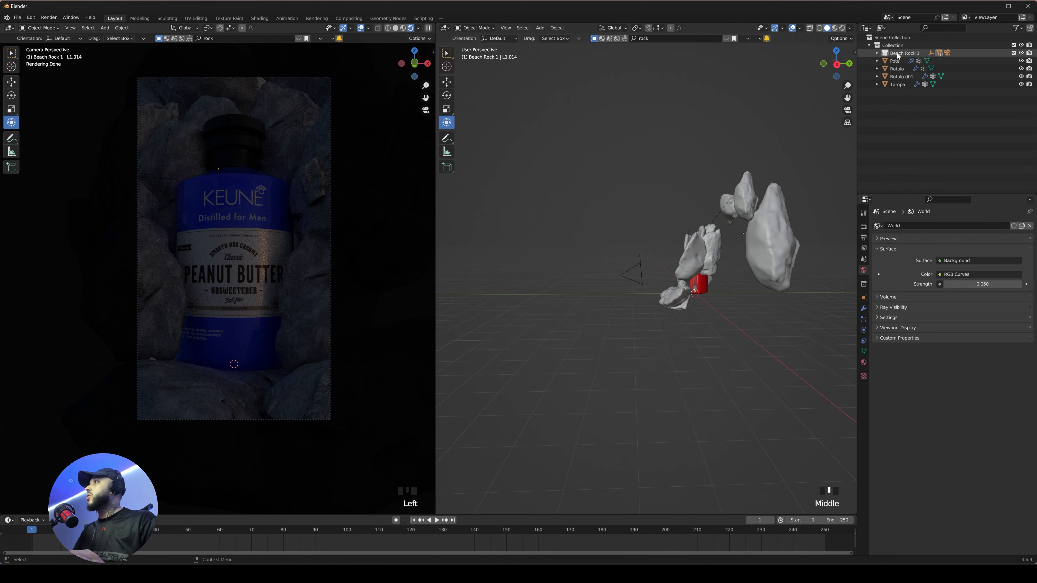
# - Move the Camera out of the Beach Rock 1 collection into the main Collection, and leave Beach Rock 1 collapsed
pyautogui.click(900, 54)
pyautogui.click(877, 53)
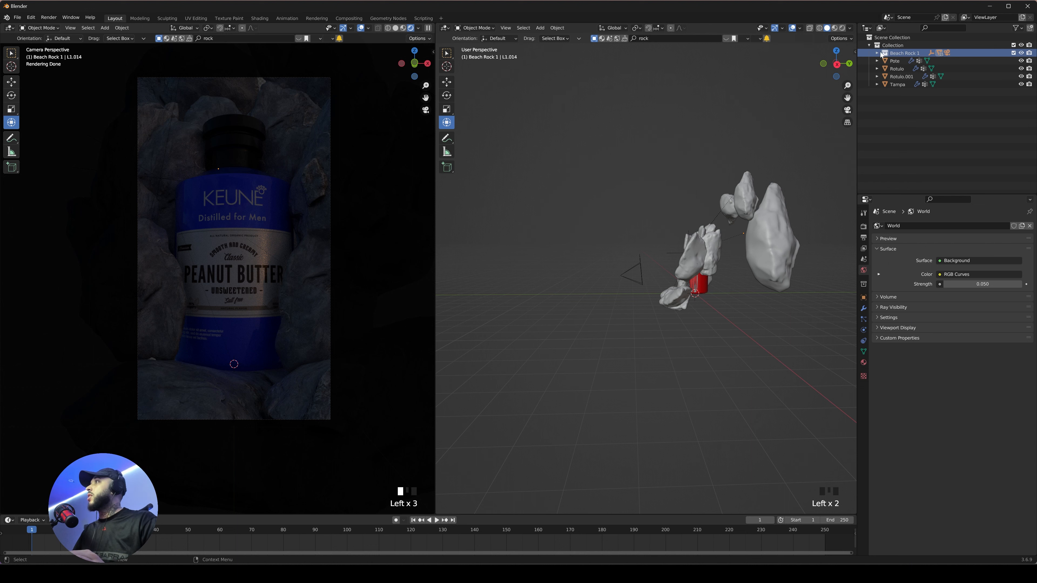
pyautogui.moveTo(904, 69); pyautogui.dragTo(893, 84)
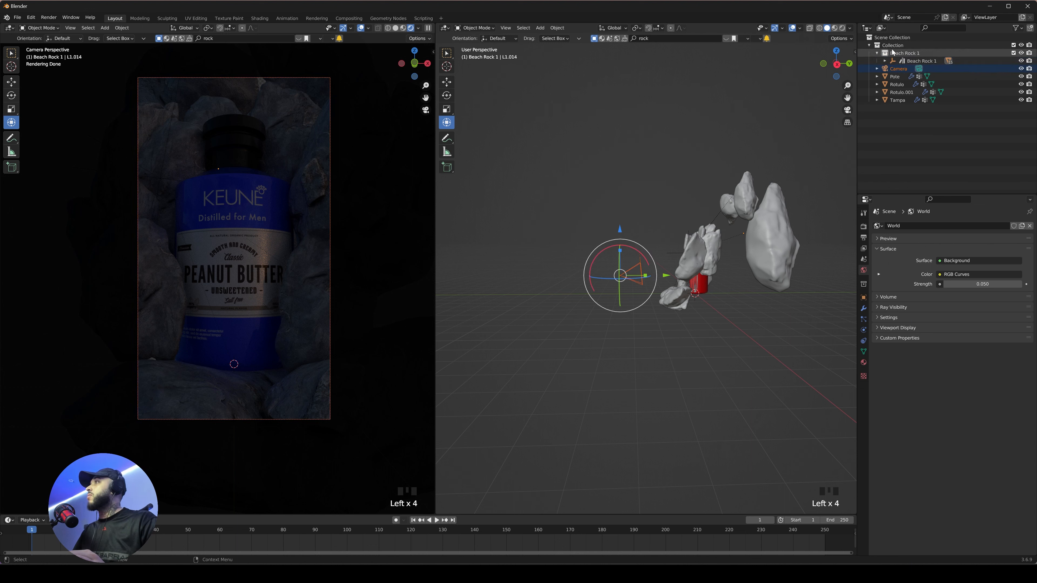
pyautogui.click(870, 45)
pyautogui.click(869, 45)
pyautogui.click(877, 53)
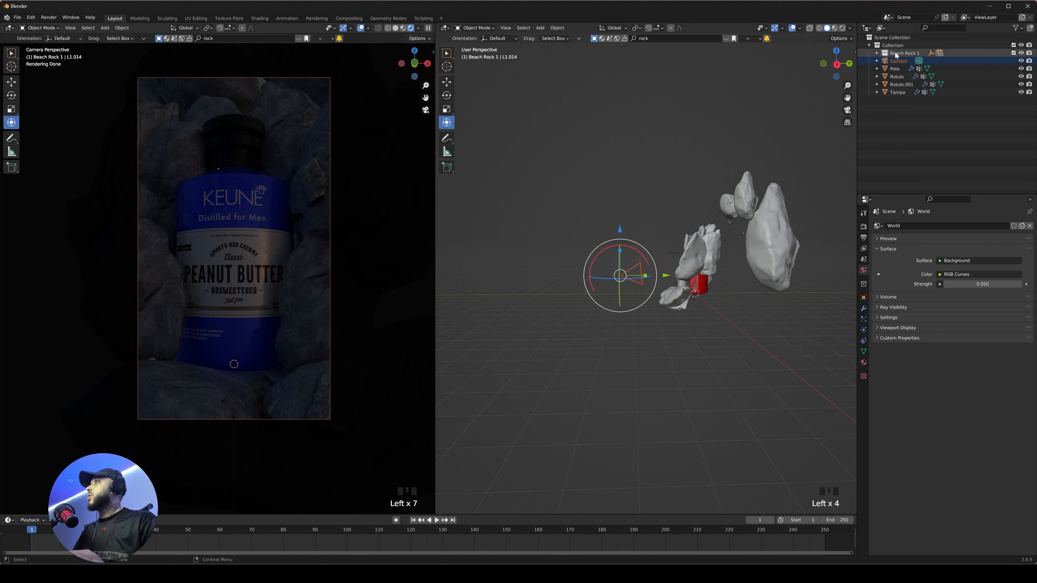
# - Select Pote, Rotulo, Rotulo.001 and Tampa, and move them into a new collection named Produto
pyautogui.click(896, 69)
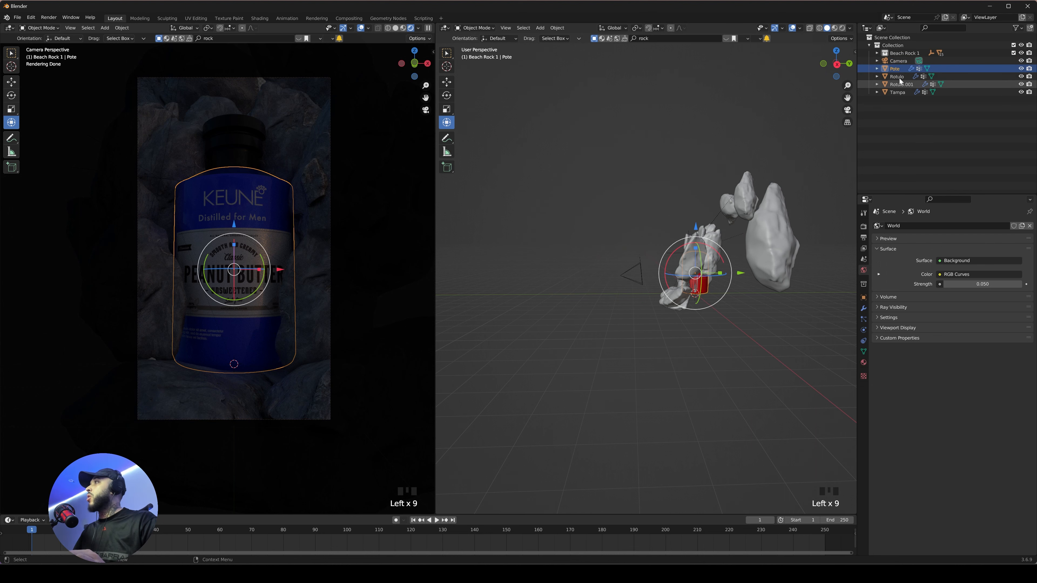
pyautogui.click(896, 76)
pyautogui.click(901, 85)
pyautogui.click(900, 77)
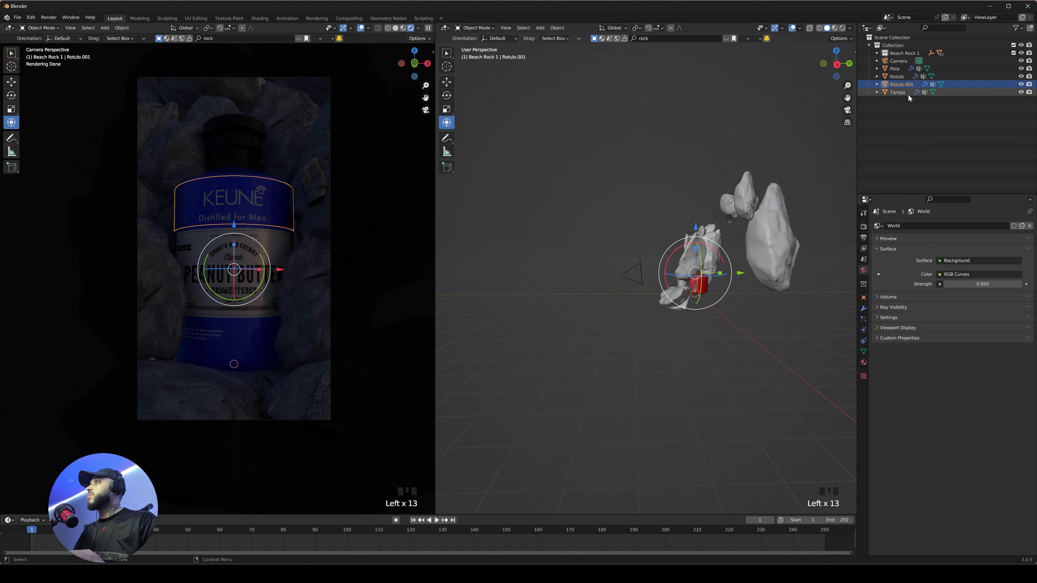
pyautogui.click(899, 92)
pyautogui.keyDown('shift'); pyautogui.click(899, 70); pyautogui.keyUp('shift')
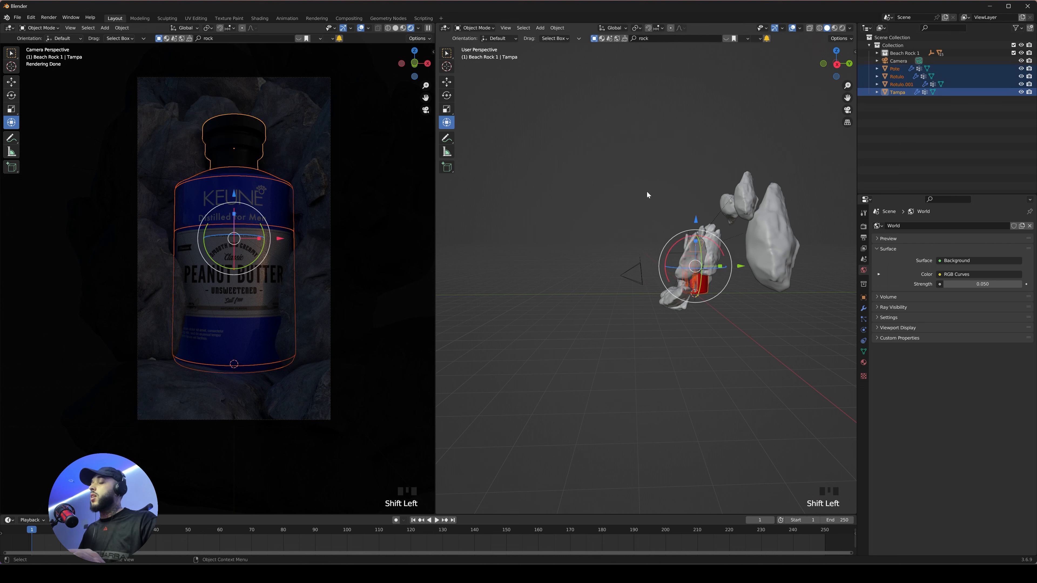
pyautogui.press('m')
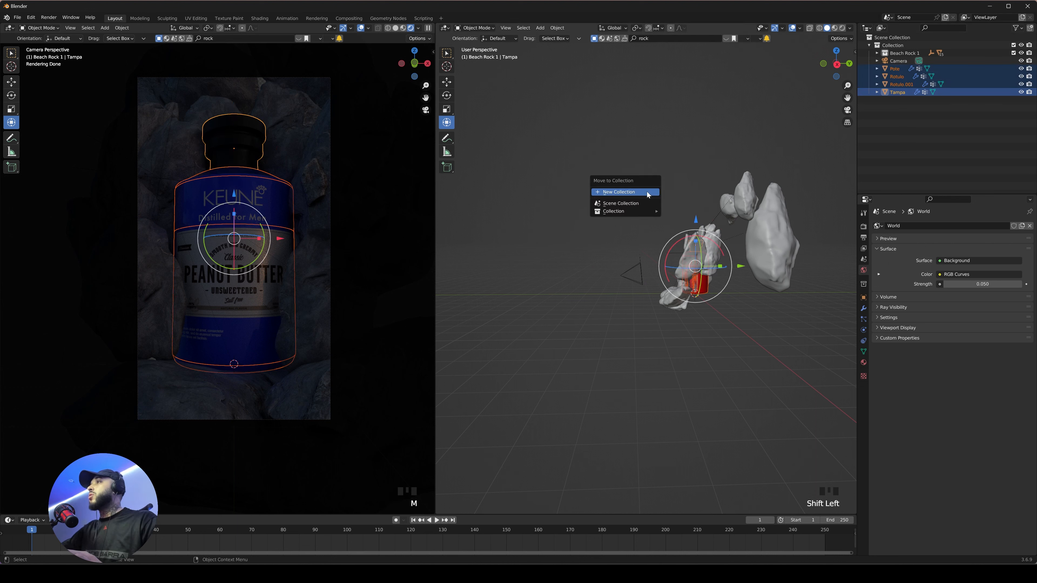
pyautogui.click(649, 193)
pyautogui.write('Produto')
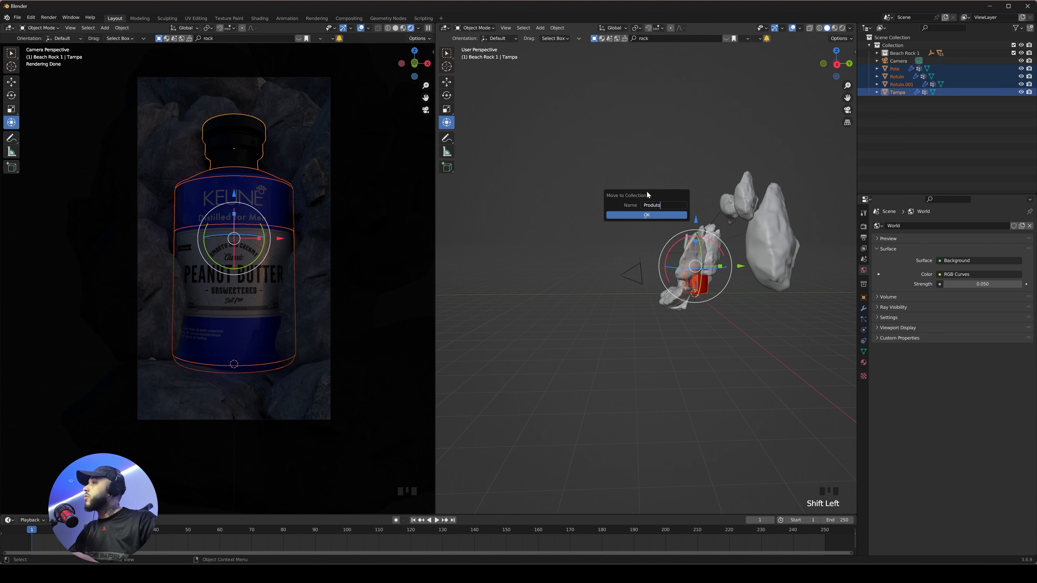
pyautogui.press('Return')
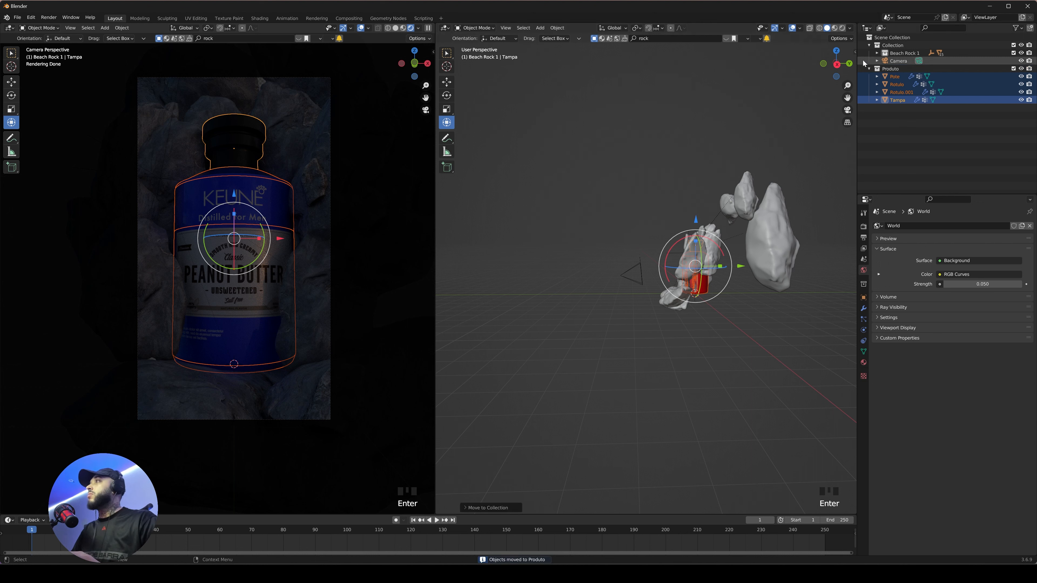
# - Collapse the Produto collection, deselect the scene objects, and make the Scene Collection active
pyautogui.click(868, 69)
pyautogui.click(906, 60)
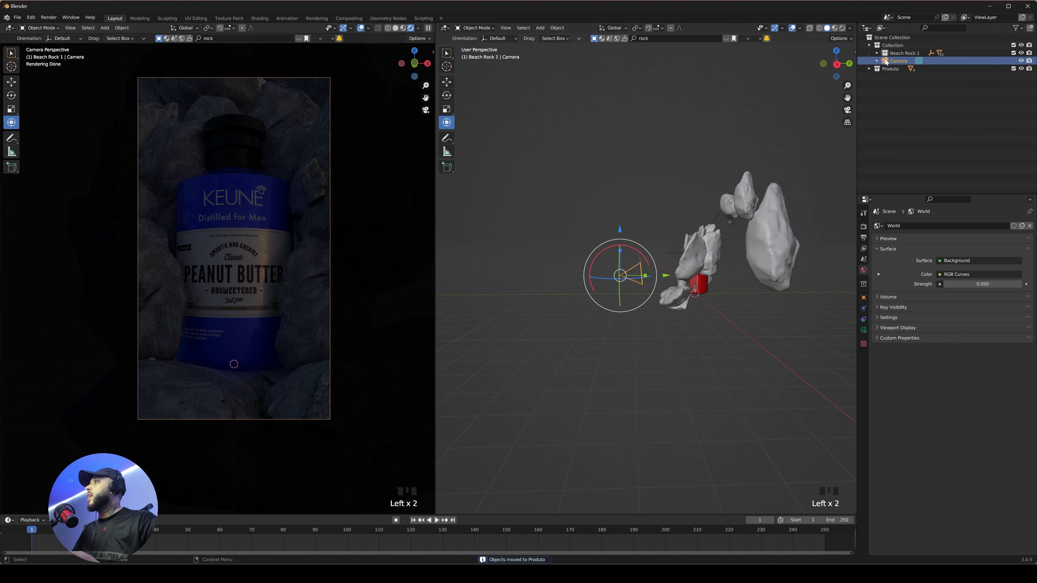
pyautogui.click(574, 153)
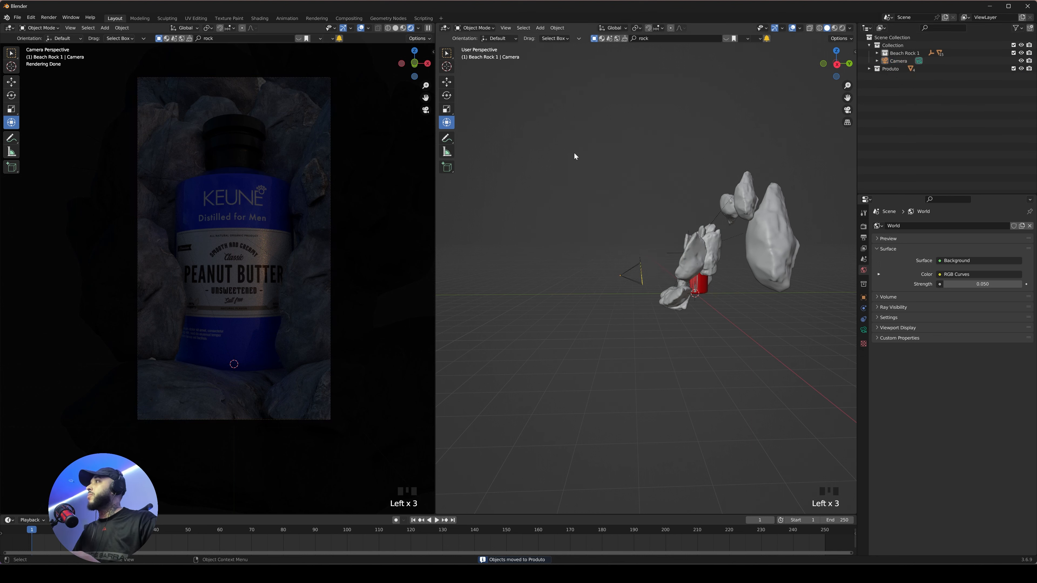
pyautogui.click(892, 38)
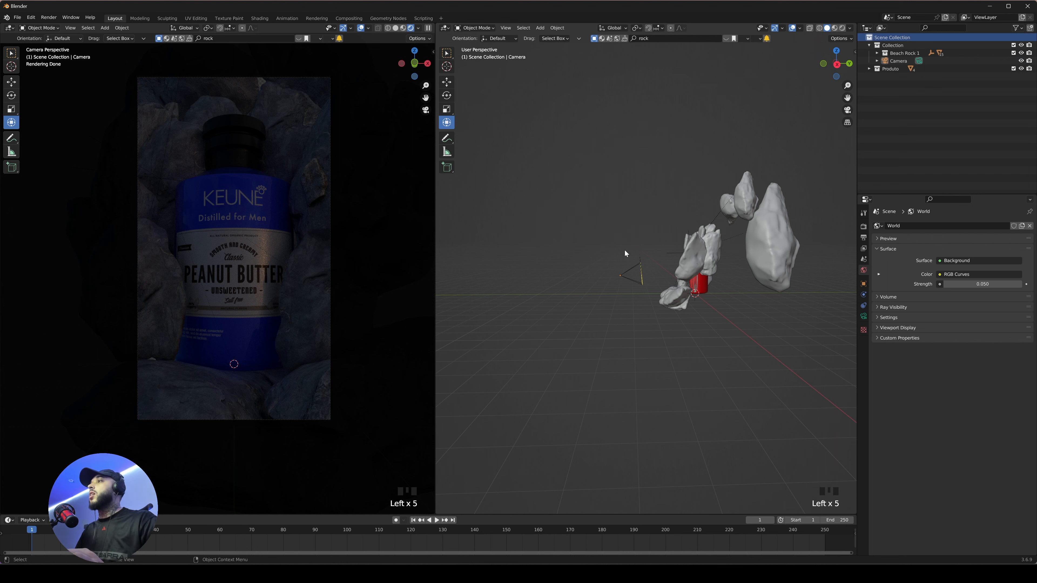
# - Add a point light at the bottle's base and set its radius to 0.43 m
pyautogui.keyDown('ctrl'); pyautogui.moveTo(625, 250); pyautogui.dragTo(645, 244, button='middle'); pyautogui.keyUp('ctrl')
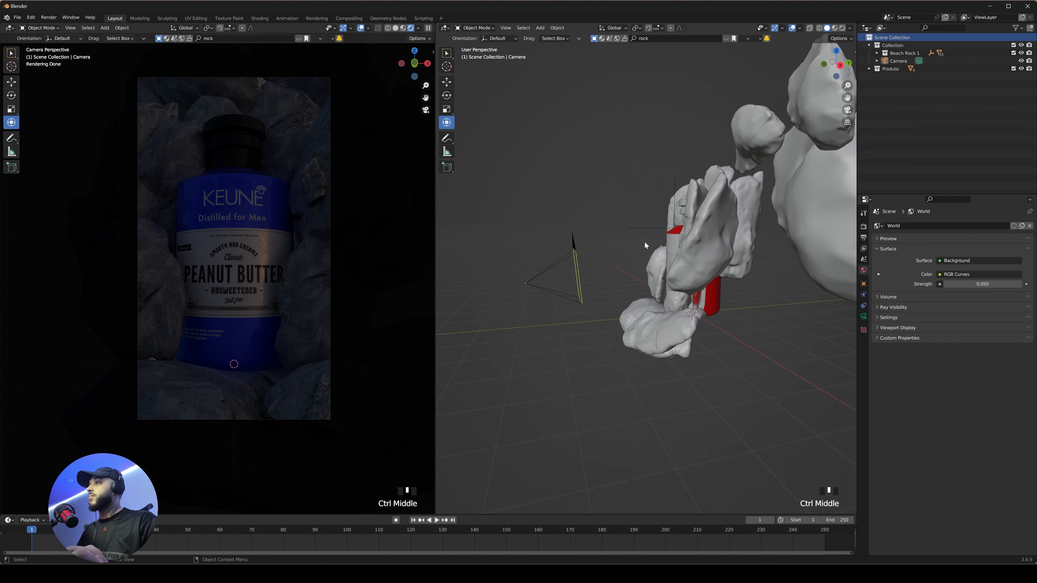
pyautogui.hotkey('shift', 'a')
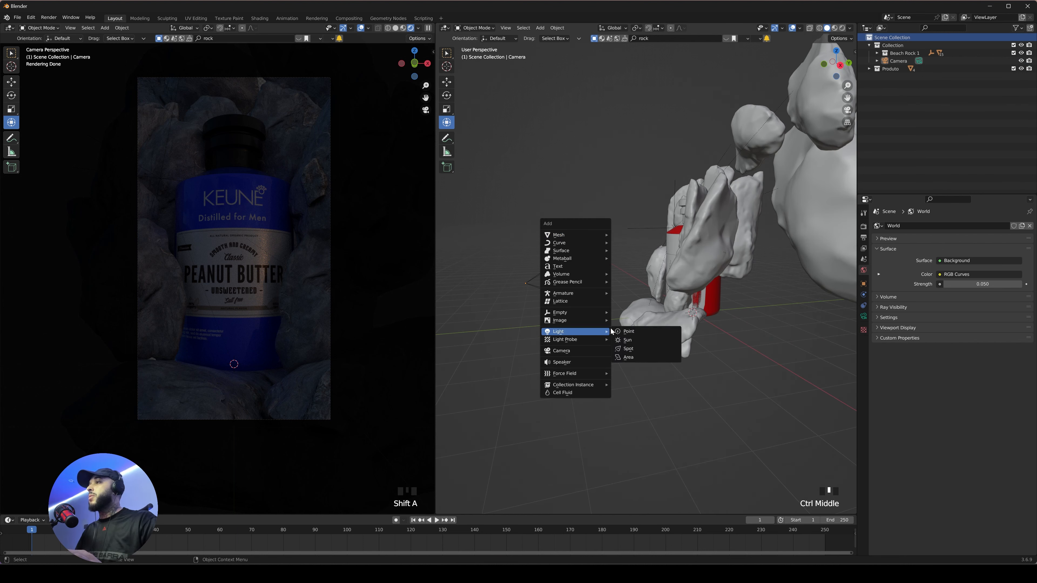
pyautogui.click(634, 332)
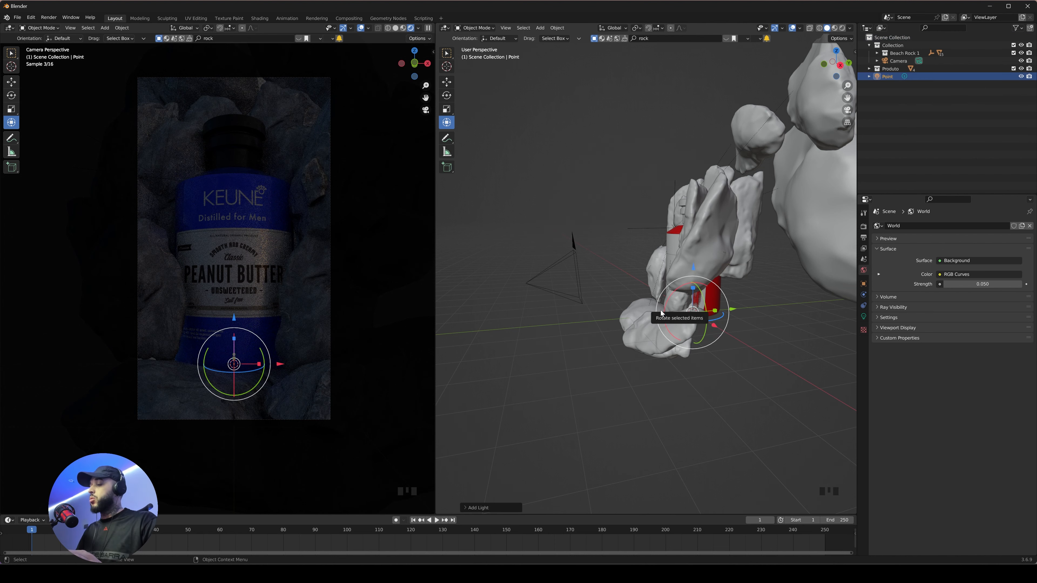
pyautogui.press('KP_3')
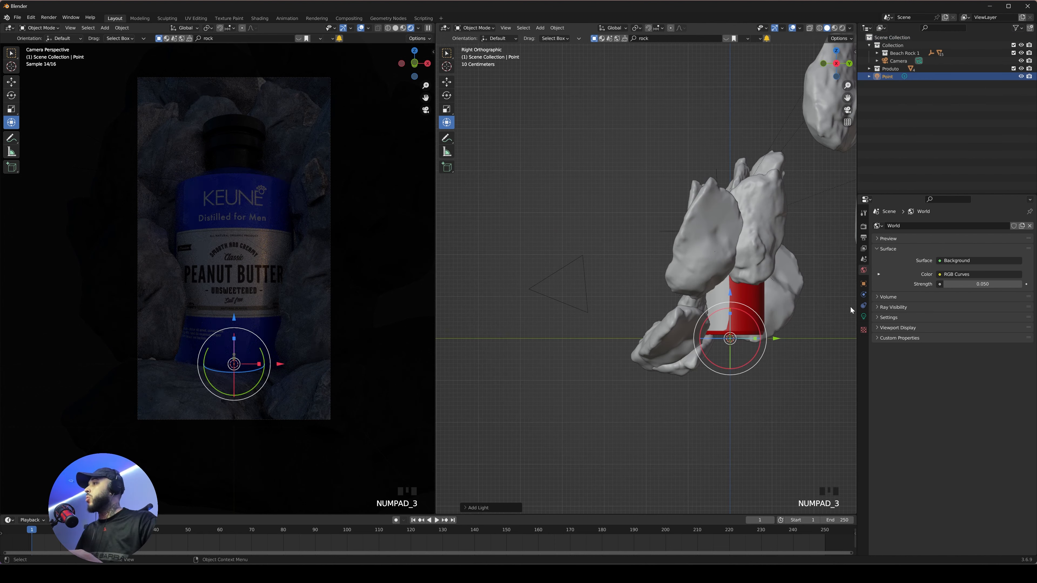
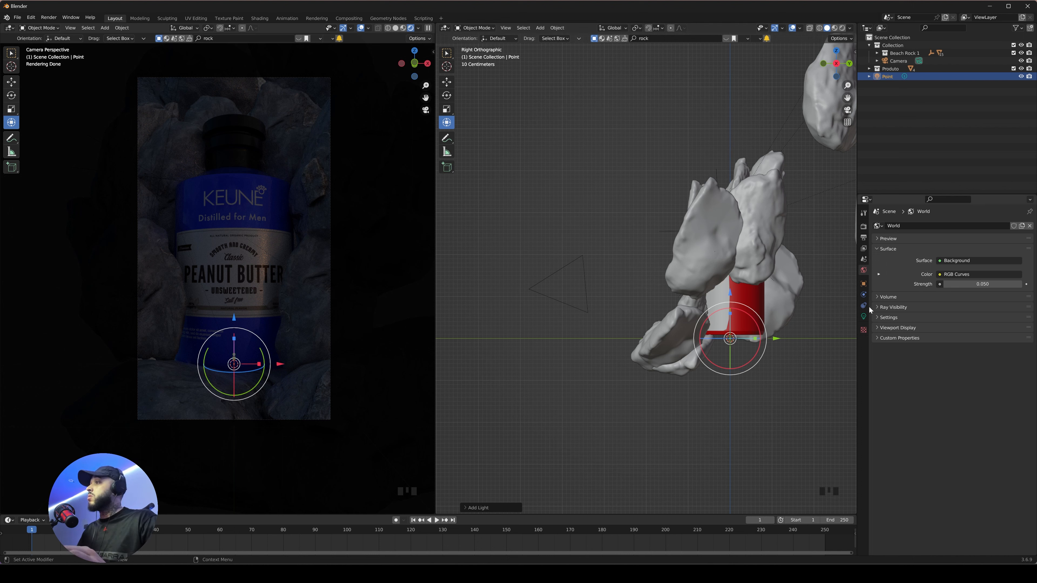
pyautogui.click(863, 316)
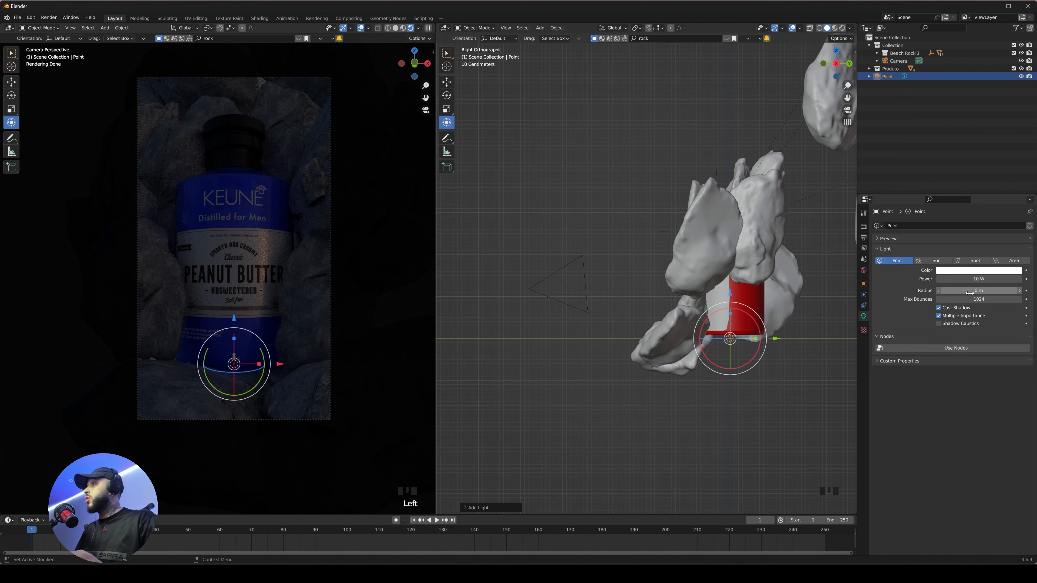
pyautogui.moveTo(990, 289)
pyautogui.mouseDown()
pyautogui.moveTo(971, 292)
pyautogui.moveTo(980, 291)
pyautogui.mouseUp()
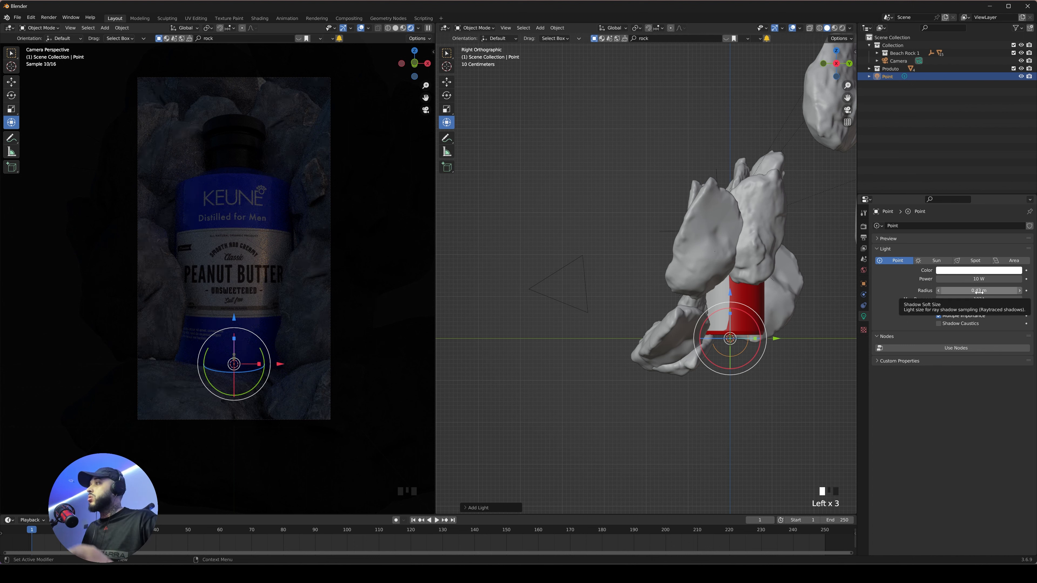
# - Move the point light up and behind the bottle, and set its power to 50 W
pyautogui.press('g')
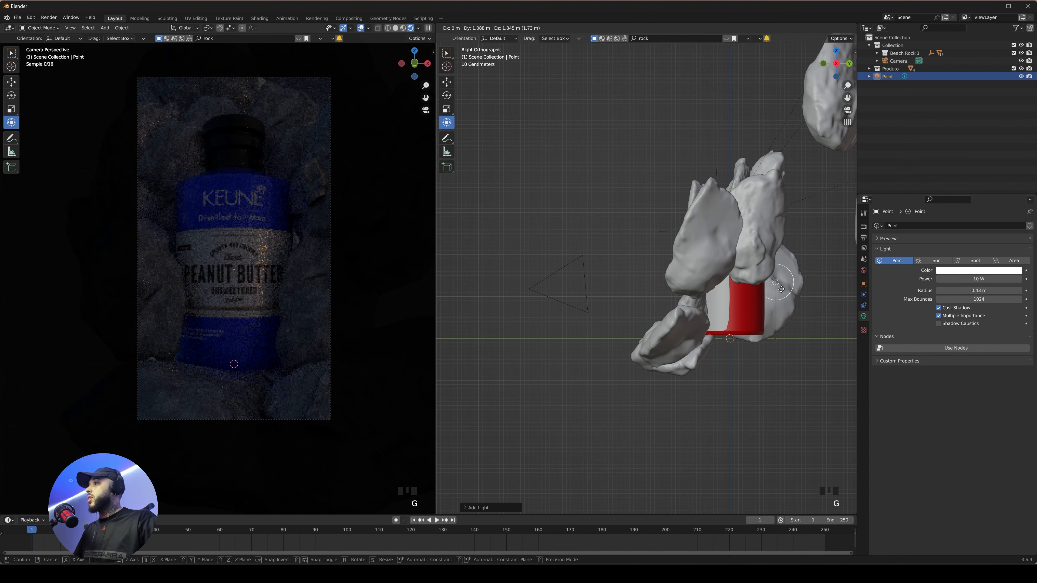
pyautogui.click(810, 262)
pyautogui.click(951, 279)
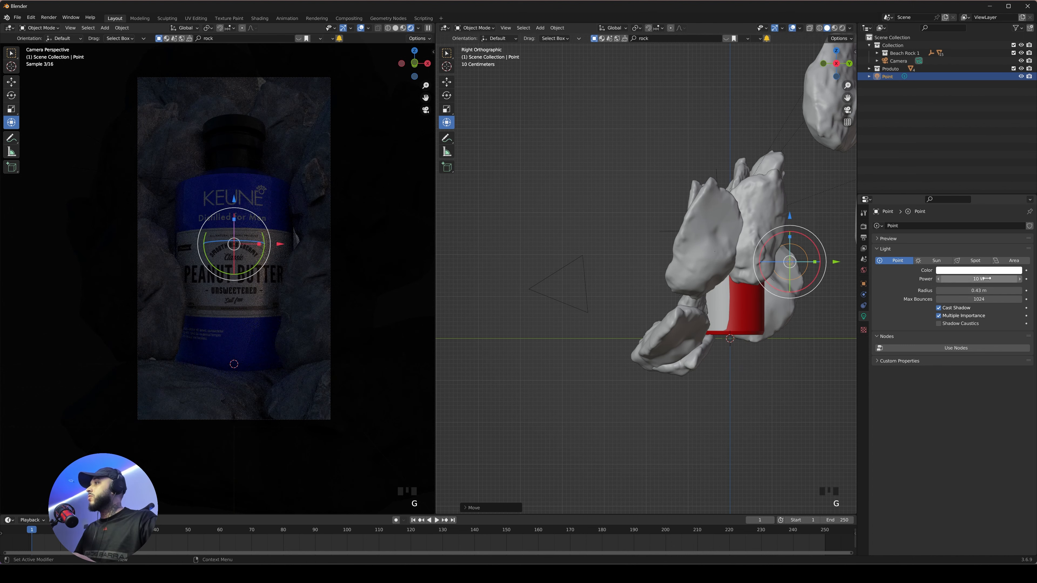
pyautogui.write('50')
pyautogui.press('Return')
# - Lower the point light to about the middle of the bottle's height, keeping it behind the bottle
pyautogui.moveTo(782, 250); pyautogui.dragTo(649, 260, button='middle')
pyautogui.press('g')
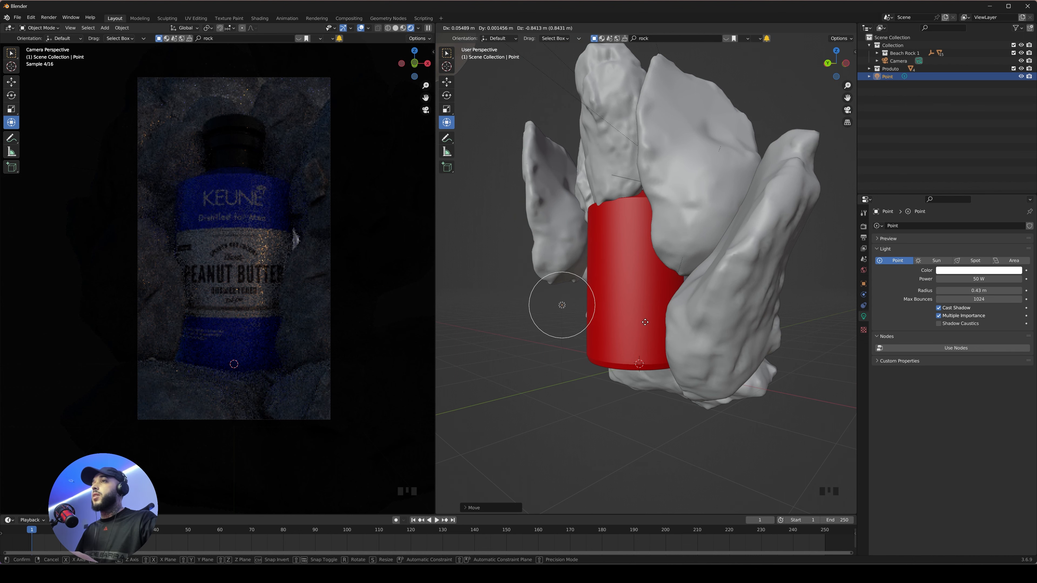
pyautogui.click(666, 311)
pyautogui.moveTo(666, 312); pyautogui.dragTo(710, 254, button='middle')
pyautogui.keyDown('shift'); pyautogui.moveTo(711, 253); pyautogui.dragTo(589, 146, button='middle'); pyautogui.keyUp('shift')
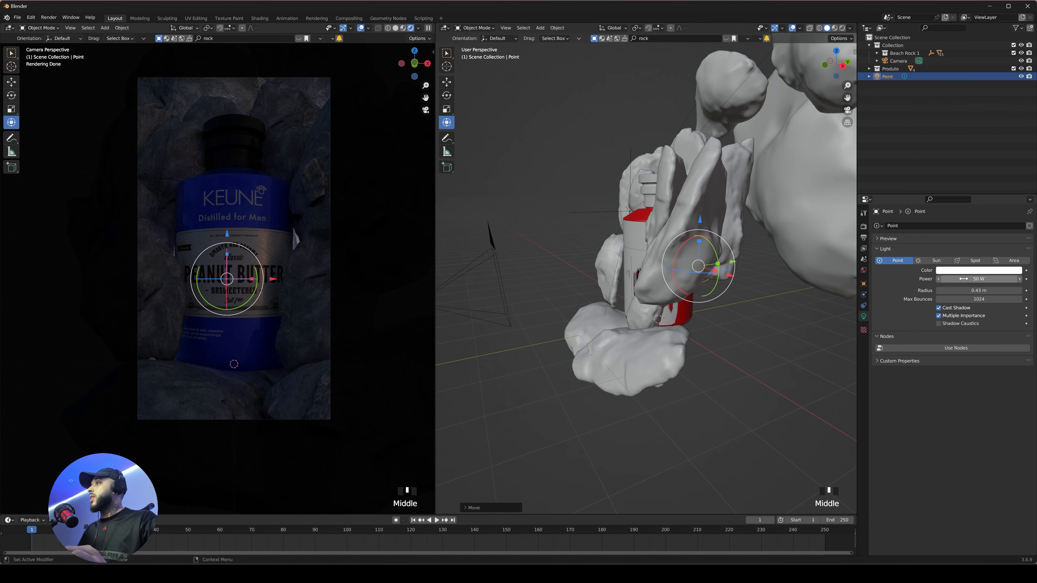
# - Change the point light's color to a pale blue and deselect it
pyautogui.click(962, 271)
pyautogui.moveTo(999, 198); pyautogui.dragTo(949, 223)
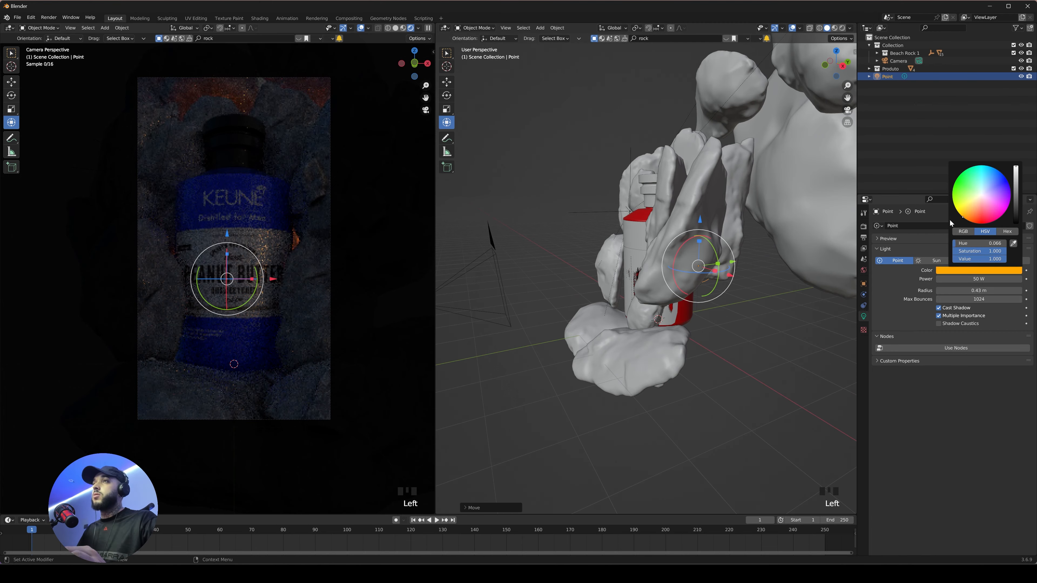
pyautogui.moveTo(993, 189); pyautogui.dragTo(988, 188)
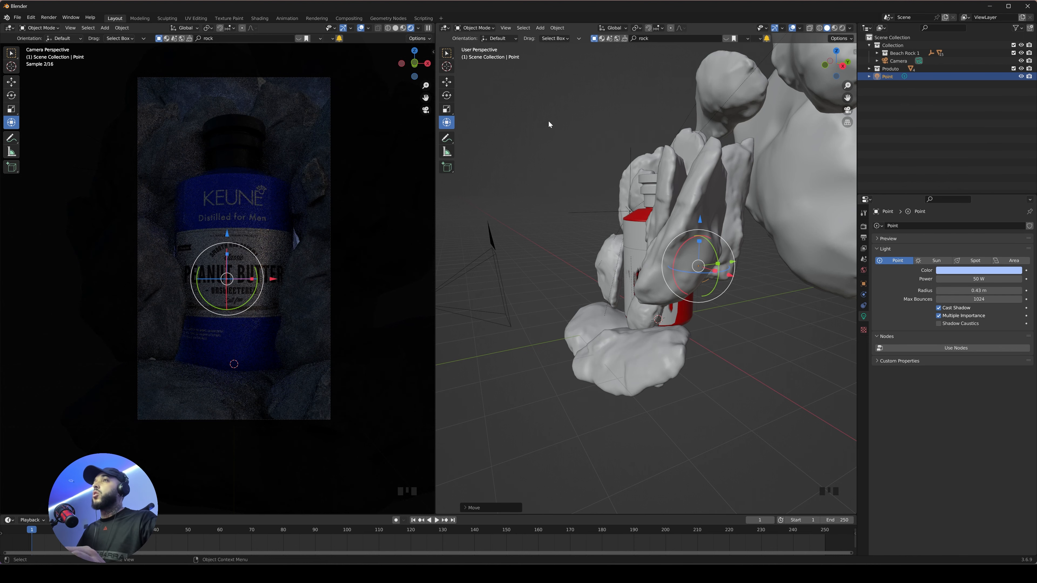
pyautogui.click(551, 183)
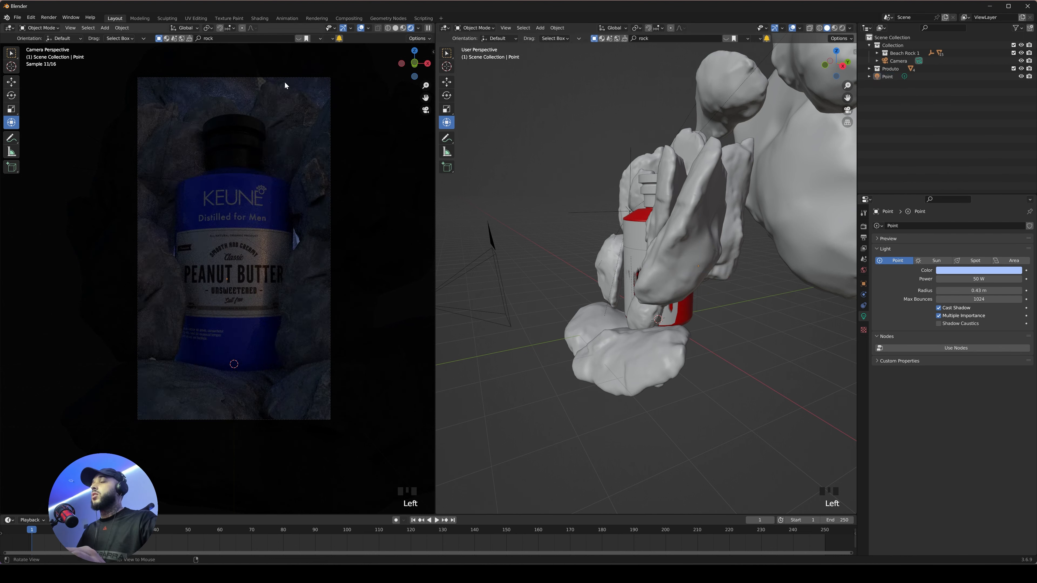
# - Add a spot light and move it high up in front of the bottle, above the camera
pyautogui.keyDown('ctrl'); pyautogui.moveTo(626, 200); pyautogui.dragTo(565, 252, button='middle'); pyautogui.keyUp('ctrl')
pyautogui.press('KP_1')
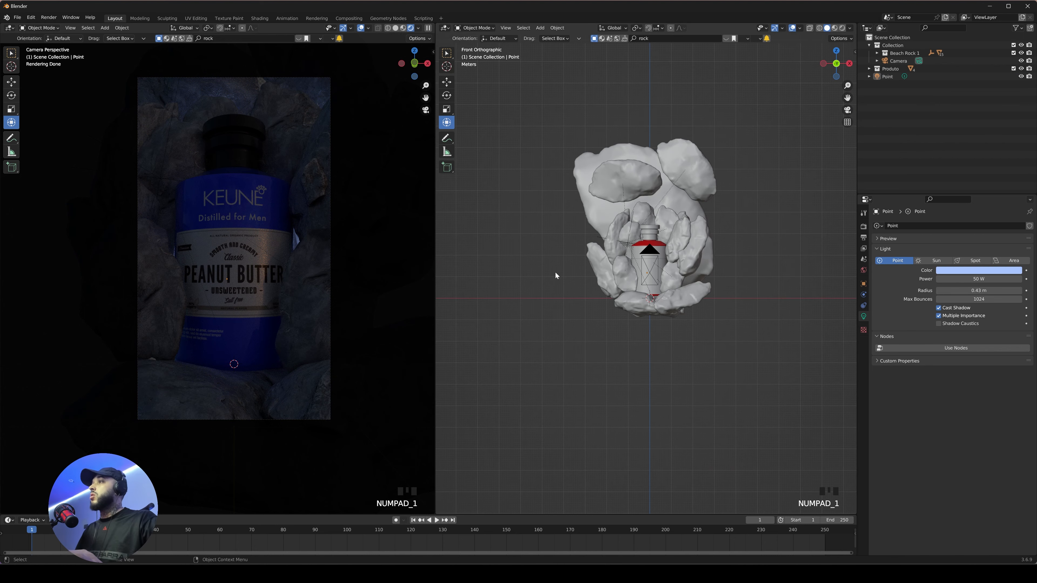
pyautogui.moveTo(680, 265); pyautogui.dragTo(537, 275, button='middle')
pyautogui.hotkey('shift', 'a')
pyautogui.moveTo(537, 275)
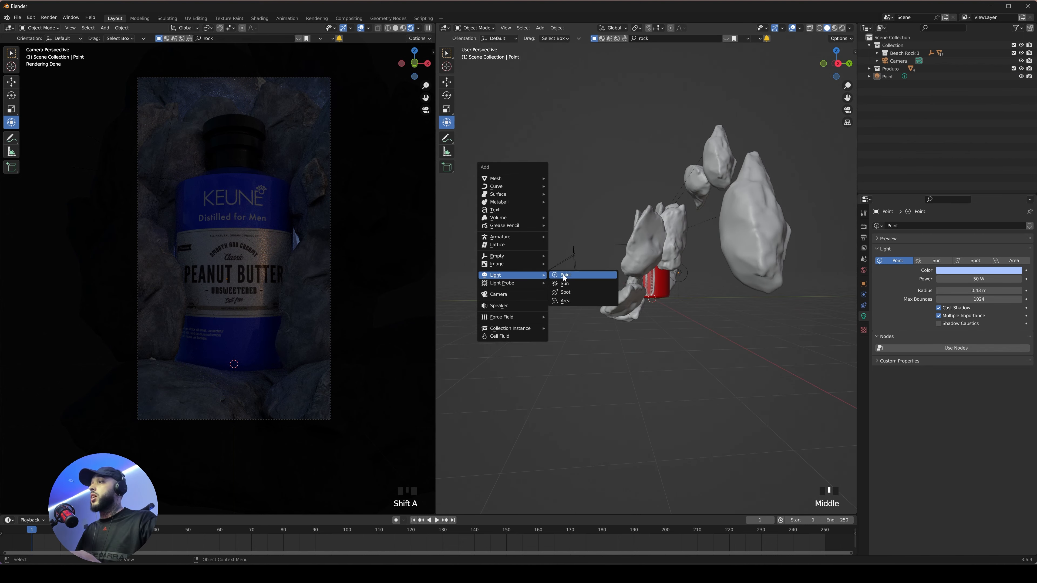
pyautogui.click(573, 293)
pyautogui.press('KP_3')
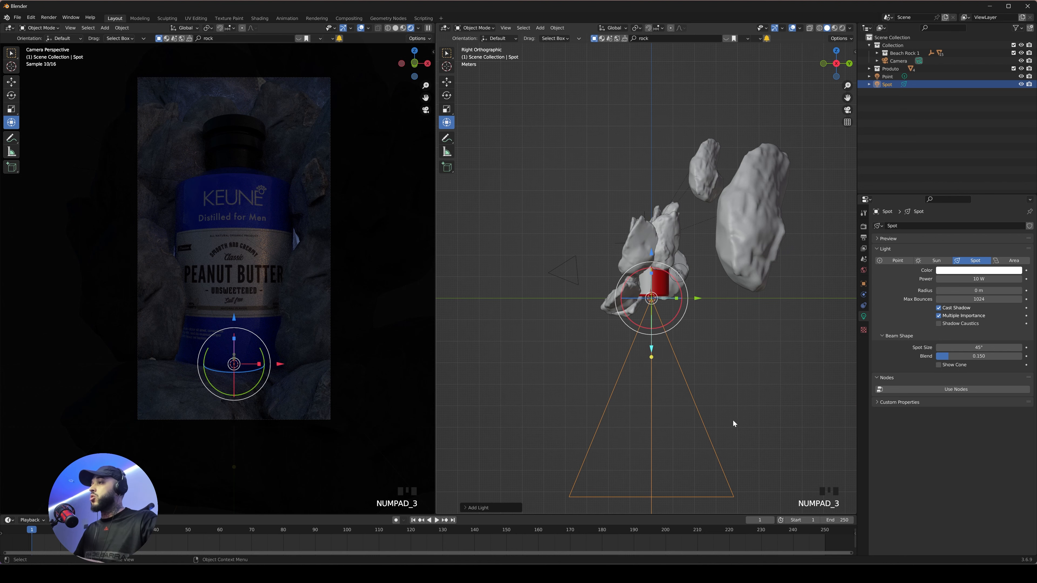
pyautogui.press('g')
pyautogui.click(587, 207)
pyautogui.keyDown('shift'); pyautogui.moveTo(522, 85); pyautogui.dragTo(576, 119, button='middle'); pyautogui.keyUp('shift')
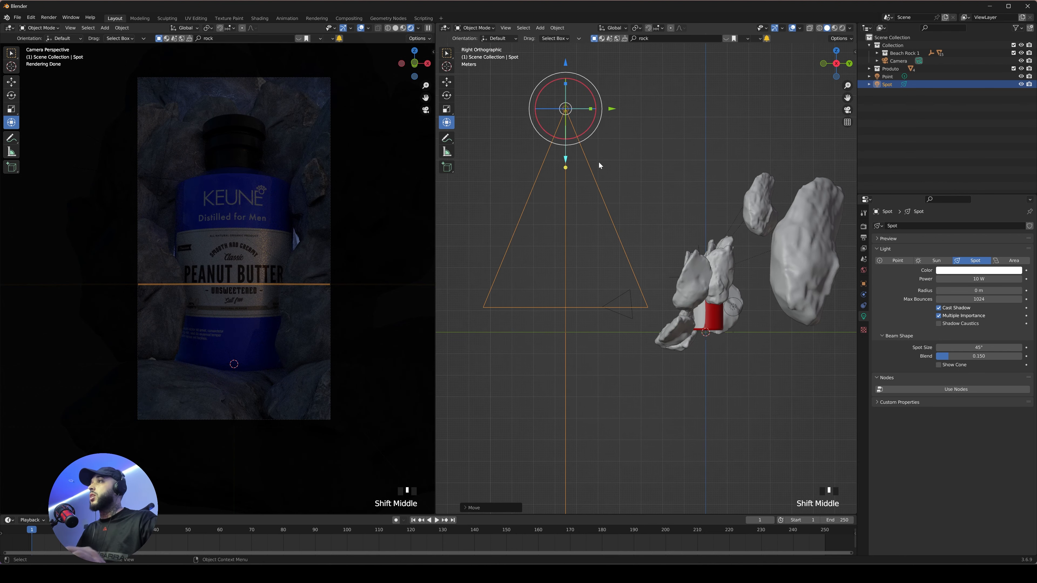
# - Scale the spot light down to under half size and widen its spot size to 52.9°
pyautogui.press('s')
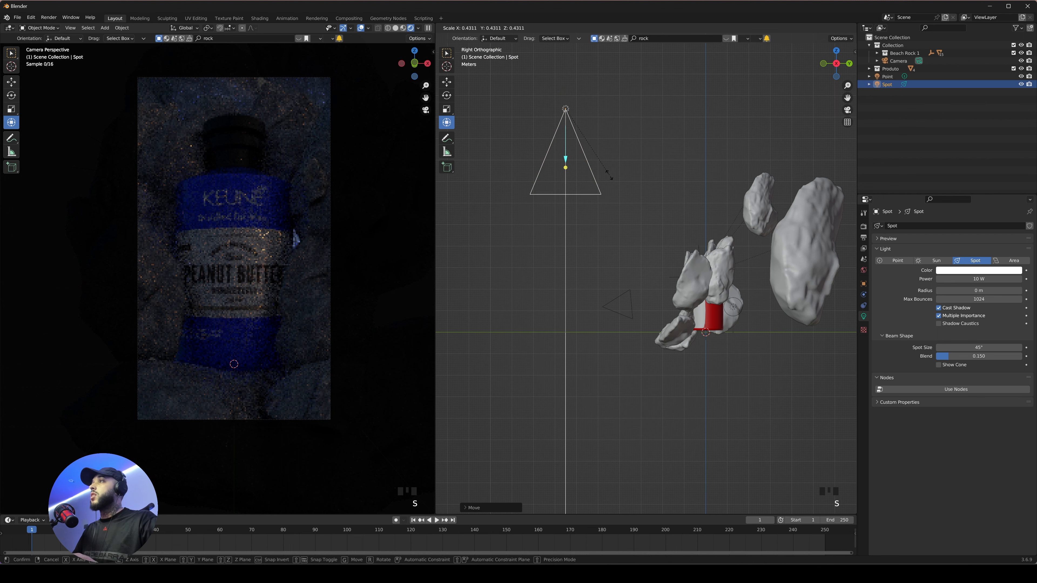
pyautogui.click(609, 174)
pyautogui.moveTo(563, 160); pyautogui.dragTo(566, 163)
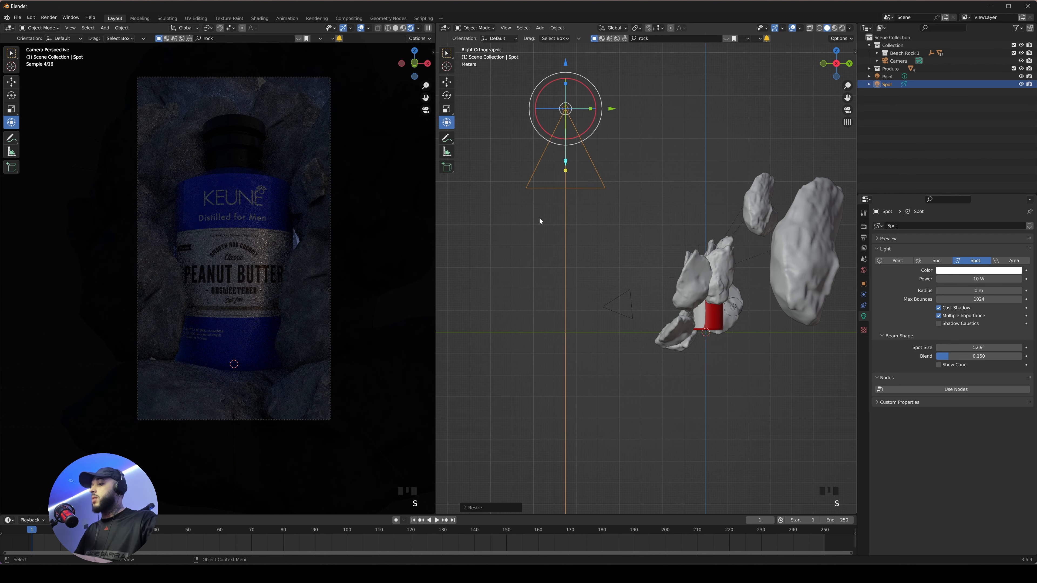
# - Rotate the spot light 90° about X to face the bottle and lower it to just behind the camera
pyautogui.write('rx90')
pyautogui.press('Return')
pyautogui.press('g')
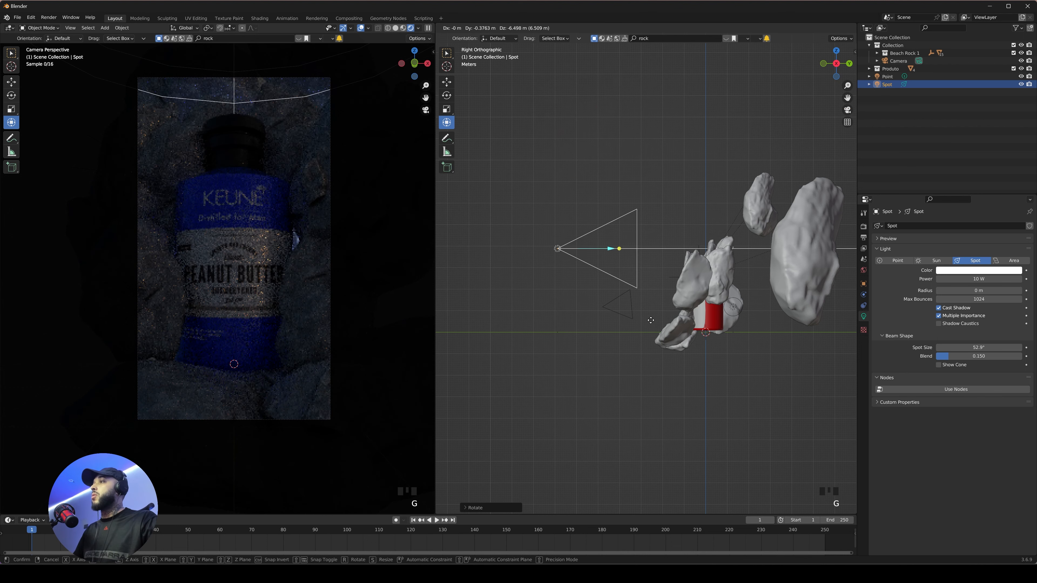
pyautogui.click(687, 297)
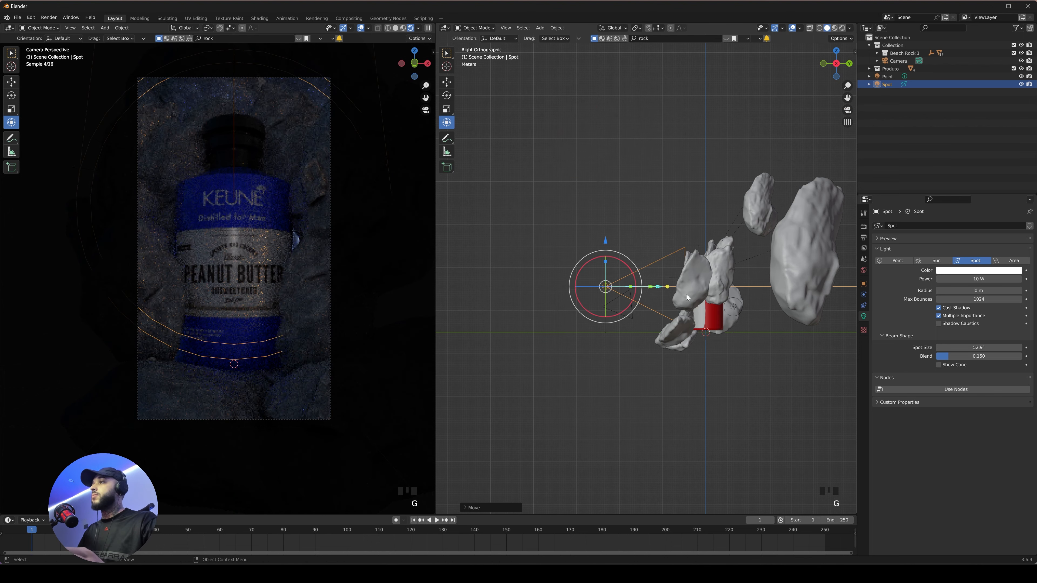
pyautogui.press('KP_3')
pyautogui.click(631, 272)
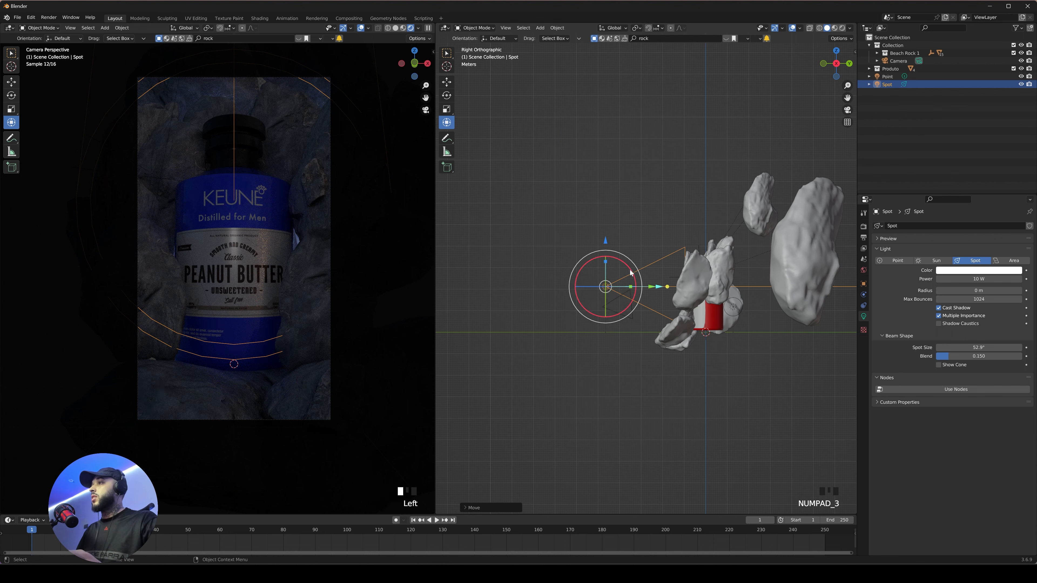
# - Raise the spot light above the camera and tilt it down toward the bottle, with a 23.8° spot size and 0.703 blend
pyautogui.moveTo(631, 272)
pyautogui.mouseDown()
pyautogui.moveTo(637, 284)
pyautogui.moveTo(645, 268)
pyautogui.mouseUp()
pyautogui.press('g')
pyautogui.click(630, 245)
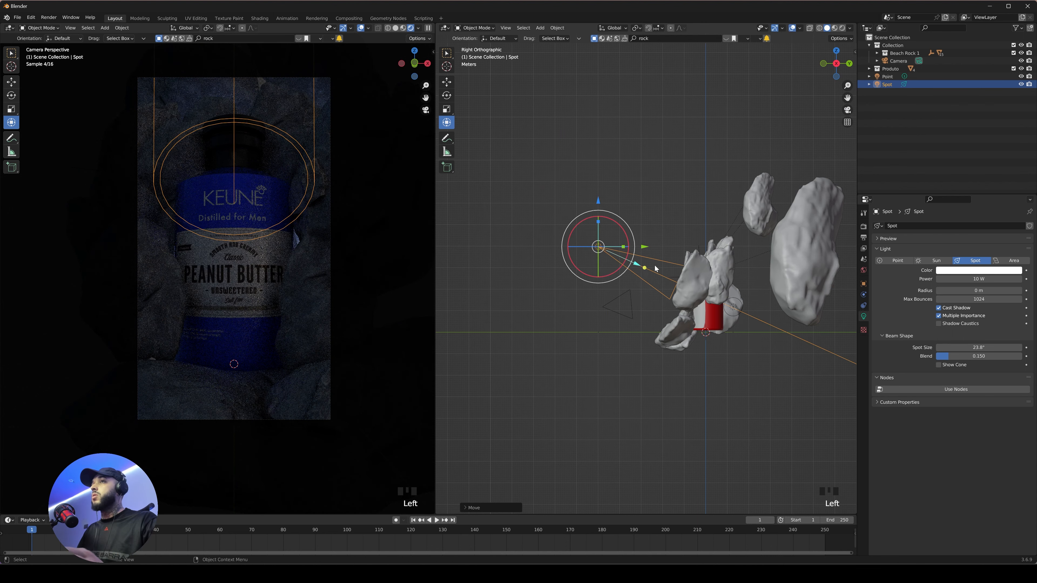
pyautogui.moveTo(656, 269); pyautogui.dragTo(645, 225, button='middle')
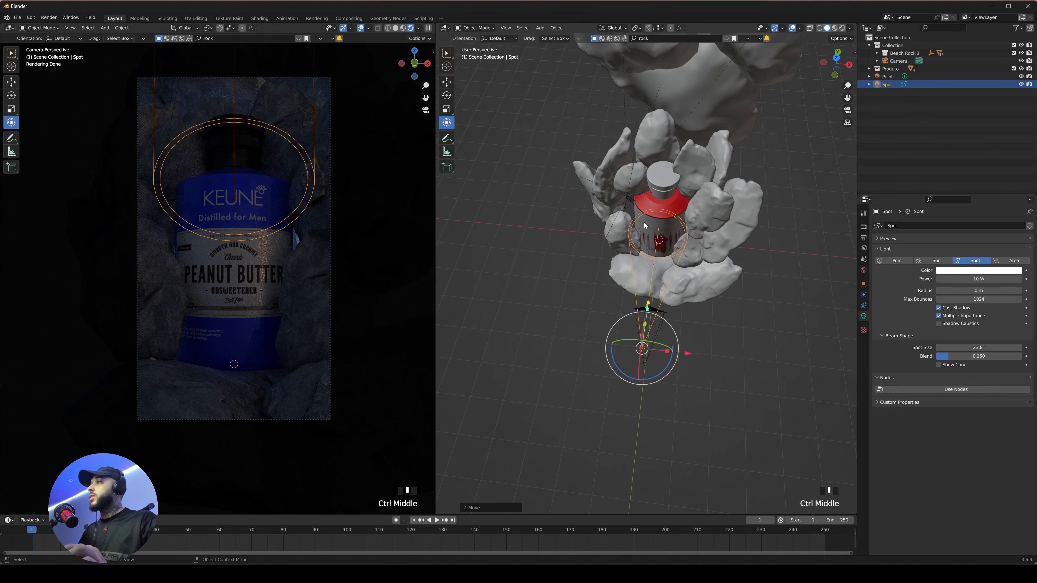
pyautogui.moveTo(644, 225); pyautogui.dragTo(623, 245)
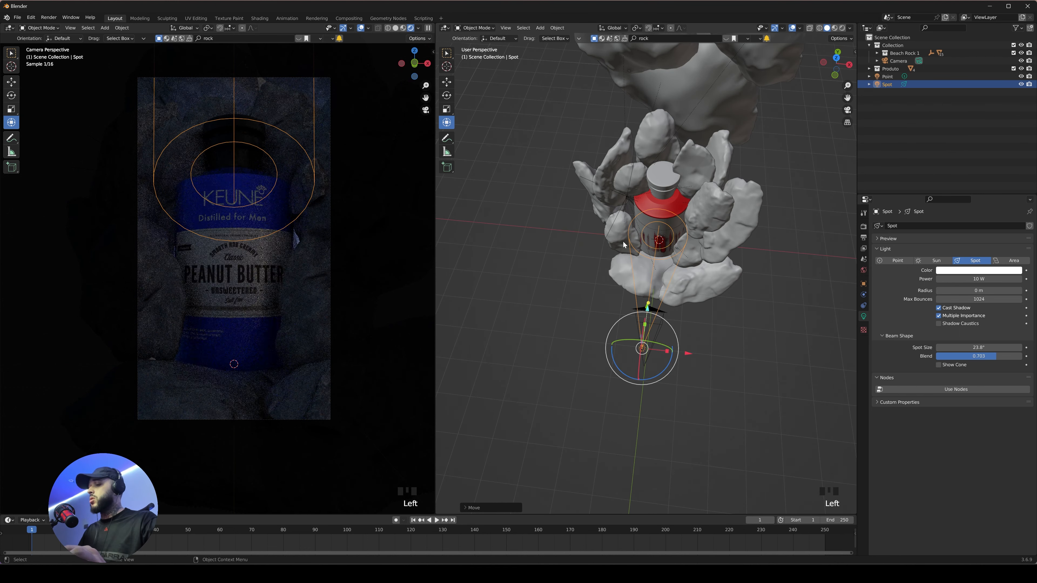
# - Move the spot light to the right of the bottle, aim it diagonally at the bottle, and set spot size 57.1° with 0.747 blend
pyautogui.press('KP_1')
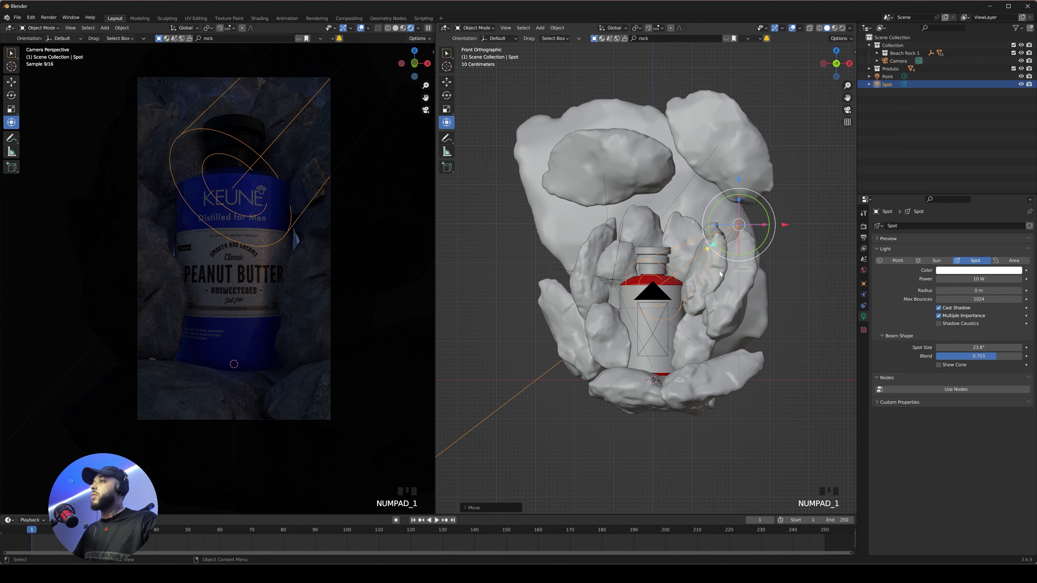
pyautogui.press('g')
pyautogui.moveTo(739, 262)
pyautogui.mouseDown(button='middle')
pyautogui.moveTo(720, 282)
pyautogui.moveTo(733, 277)
pyautogui.mouseUp(button='middle')
pyautogui.moveTo(701, 283); pyautogui.dragTo(719, 284)
pyautogui.moveTo(719, 284); pyautogui.dragTo(715, 282, button='middle')
pyautogui.moveTo(687, 280); pyautogui.dragTo(691, 277)
pyautogui.moveTo(605, 287)
pyautogui.mouseDown()
pyautogui.moveTo(609, 304)
pyautogui.moveTo(599, 304)
pyautogui.moveTo(609, 304)
pyautogui.mouseUp()
# - Set the spot light's power to 1200 W
pyautogui.click(991, 280)
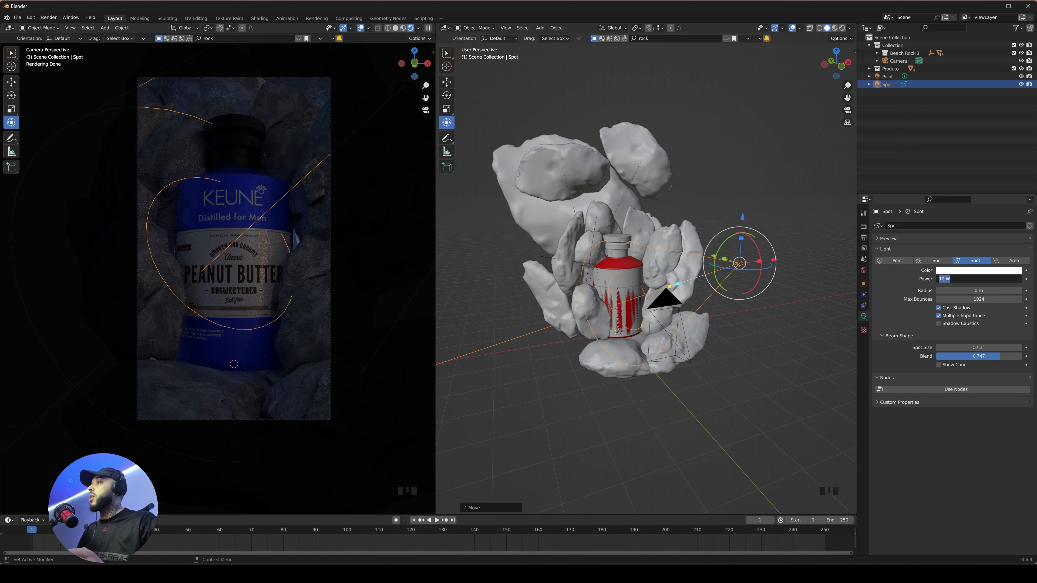
pyautogui.write('1200')
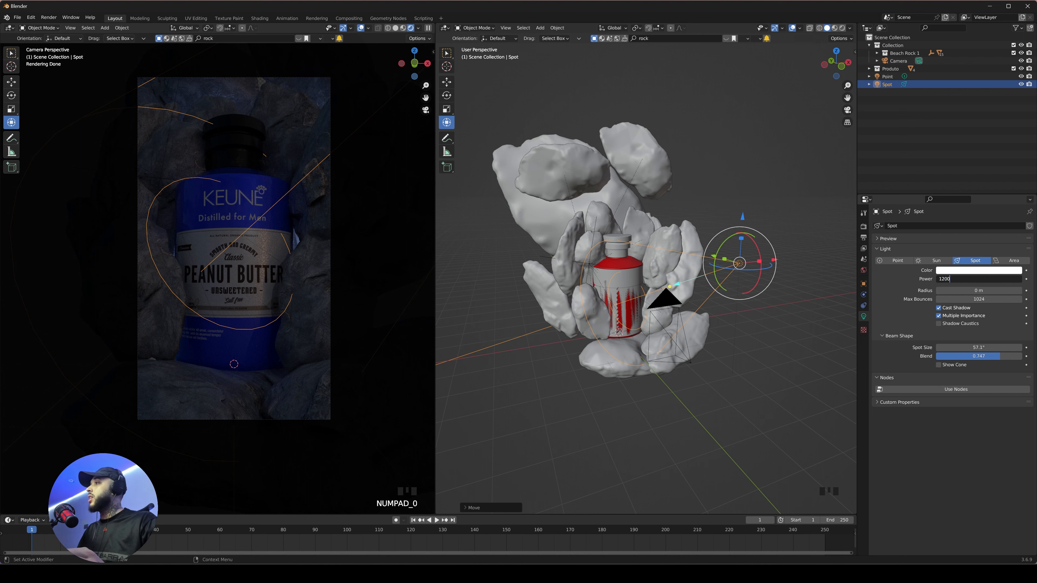
pyautogui.press('Return')
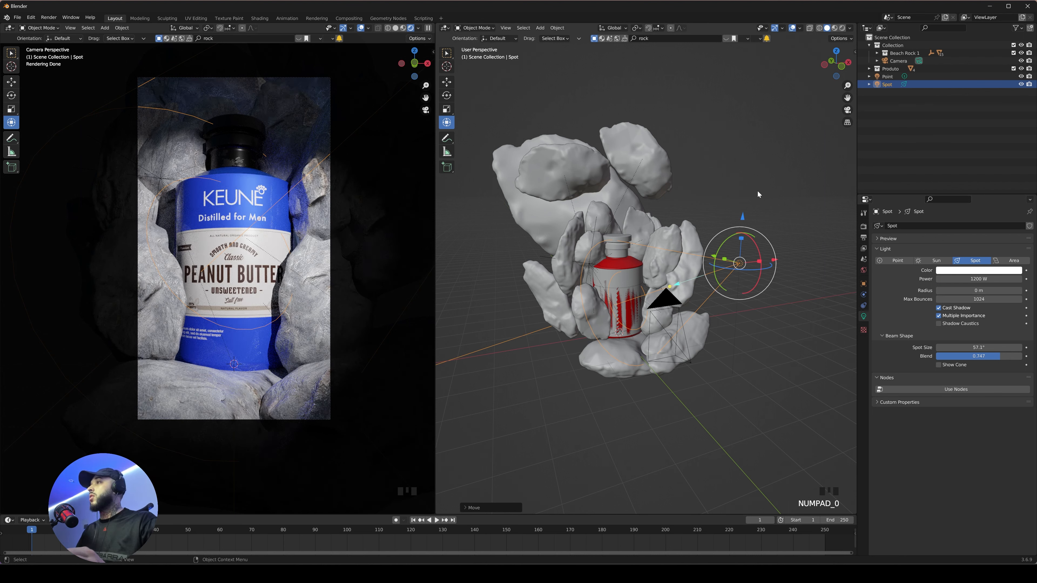
# - Raise and reposition the spot light to the right of the camera, aimed at the bottle, with a 39.6° spot size
pyautogui.moveTo(693, 187); pyautogui.dragTo(721, 198, button='middle')
pyautogui.moveTo(761, 215); pyautogui.dragTo(762, 143)
pyautogui.moveTo(686, 220); pyautogui.dragTo(699, 217)
pyautogui.press('KP_7')
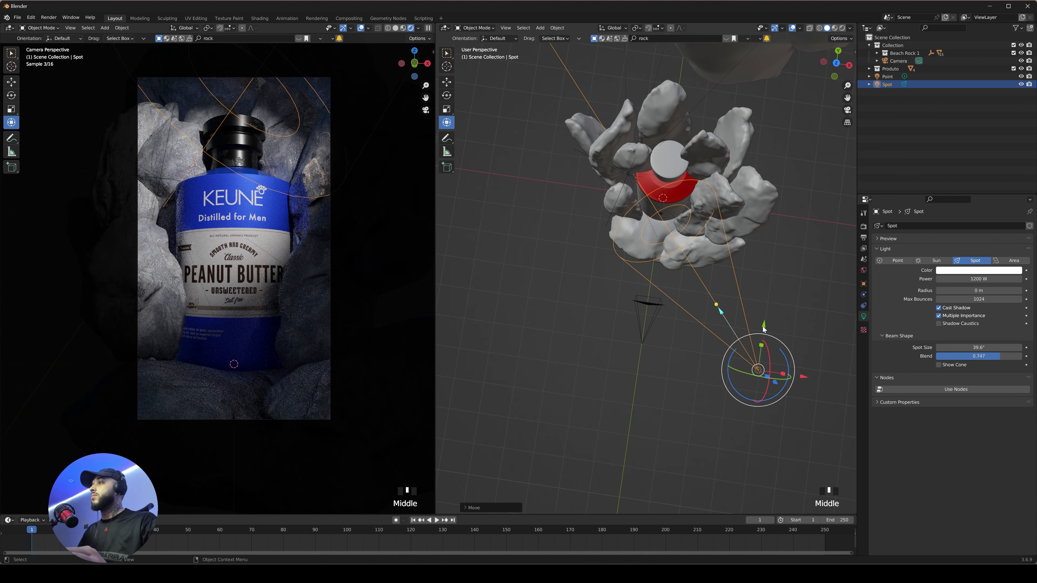
pyautogui.moveTo(762, 313); pyautogui.dragTo(755, 309)
pyautogui.press('g')
pyautogui.click(774, 290)
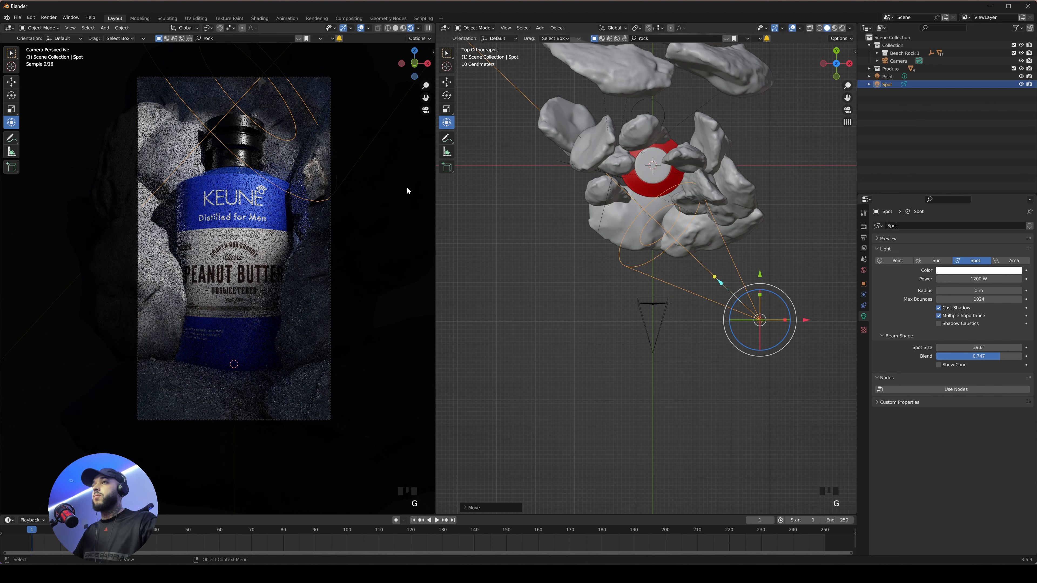
# - Lower the spot light slightly along the Z axis
pyautogui.press('g')
pyautogui.press('z')
pyautogui.click(400, 256)
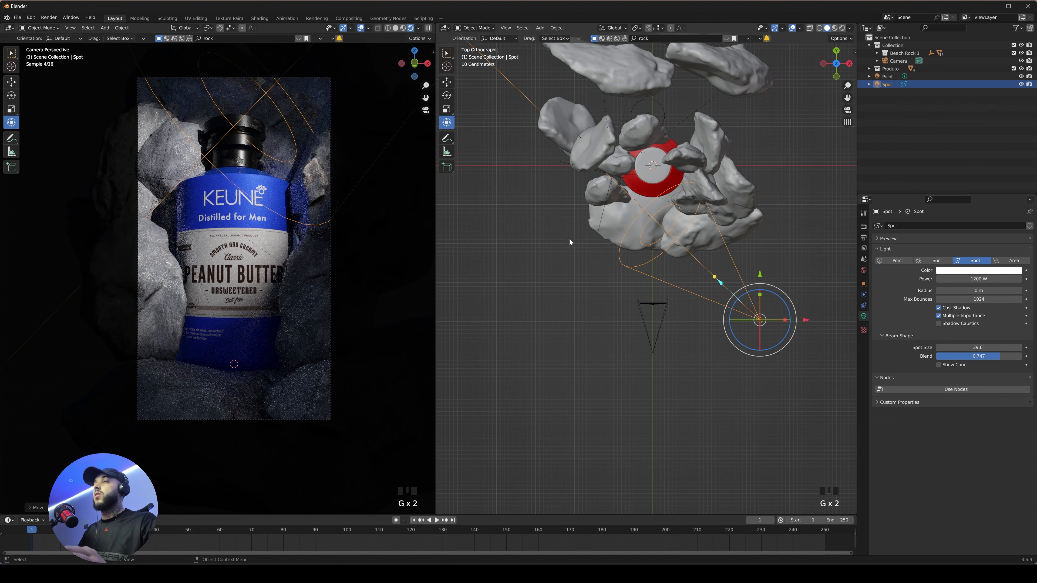
pyautogui.click(707, 262)
pyautogui.moveTo(707, 262); pyautogui.dragTo(792, 221, button='middle')
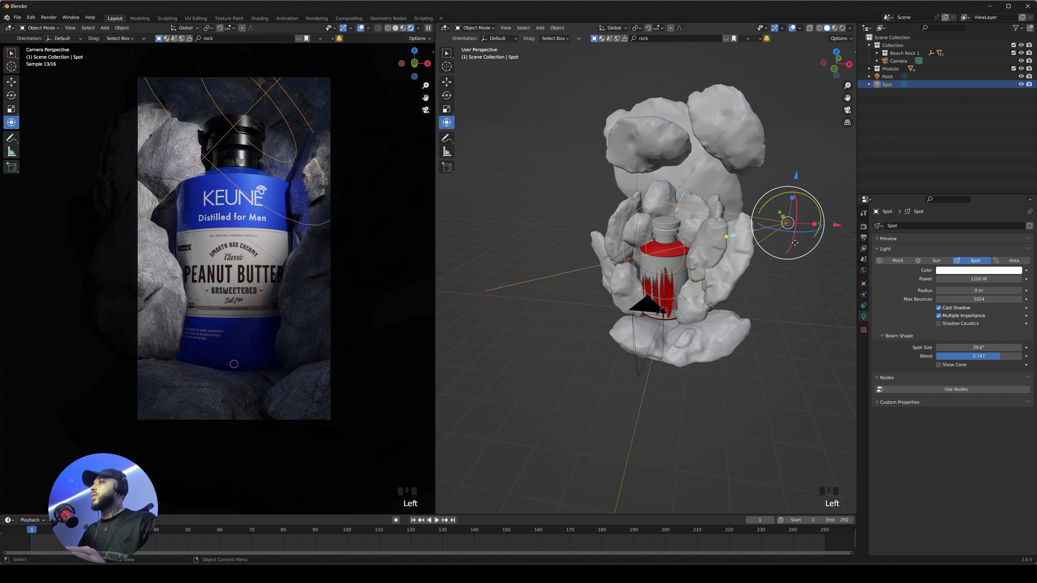
# - Try pale blue and pink tints on the spot light, settling on a pale peach color
pyautogui.click(789, 222)
pyautogui.click(979, 270)
pyautogui.click(984, 192)
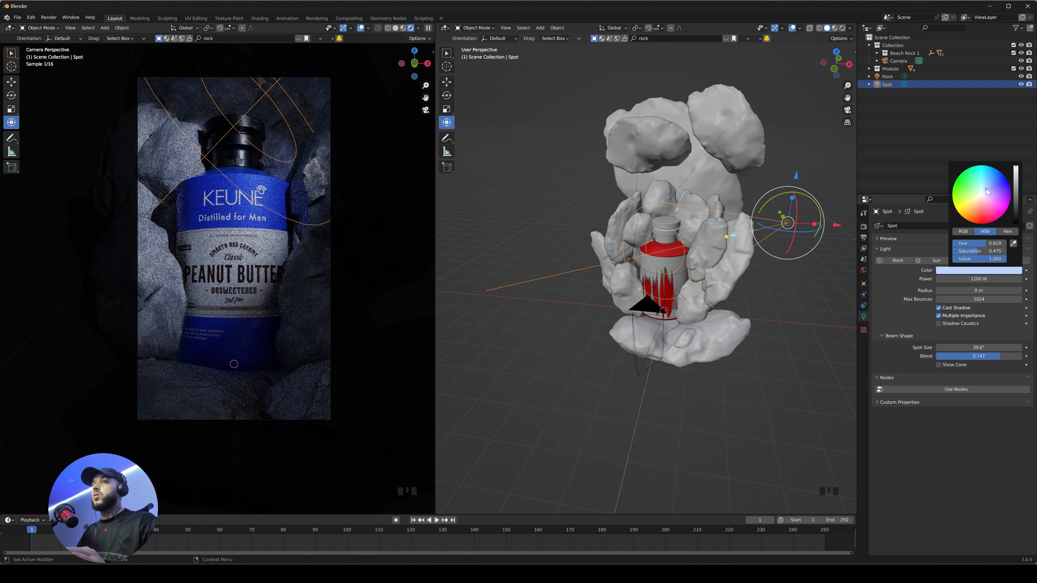
pyautogui.click(980, 203)
pyautogui.click(982, 203)
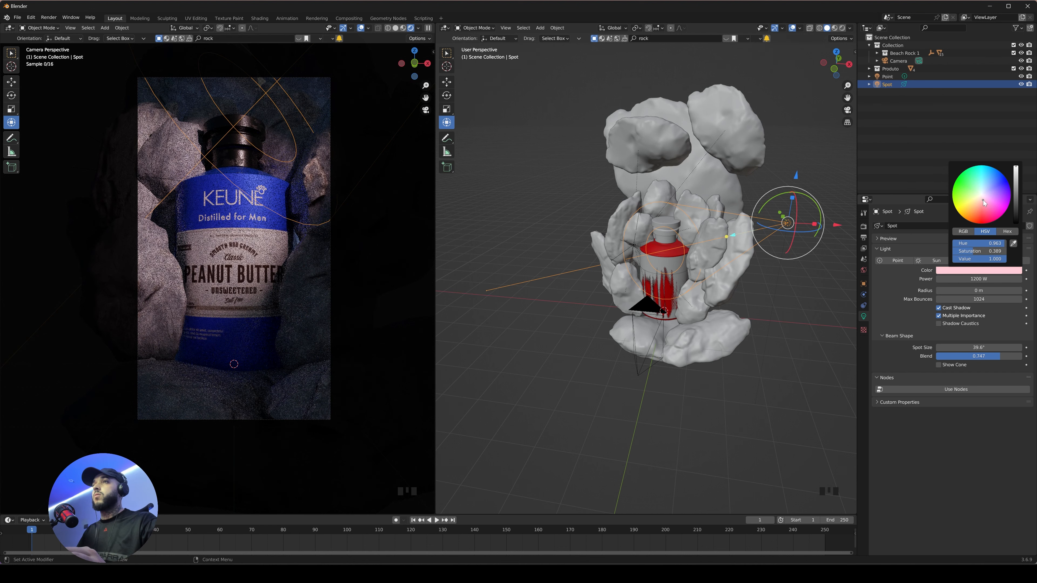
pyautogui.click(984, 203)
pyautogui.moveTo(672, 222); pyautogui.dragTo(526, 265, button='middle')
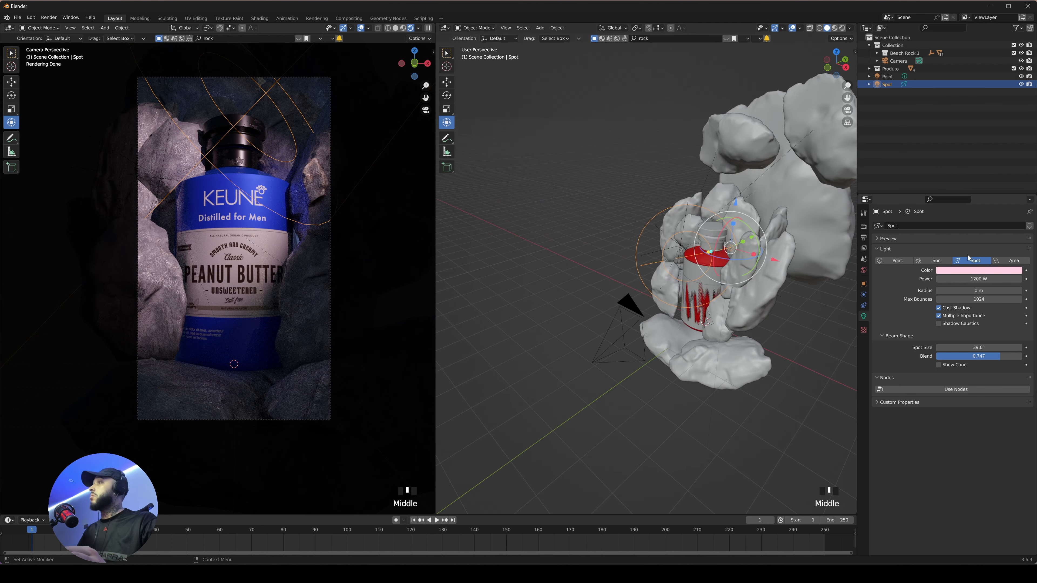
pyautogui.click(985, 268)
pyautogui.click(983, 207)
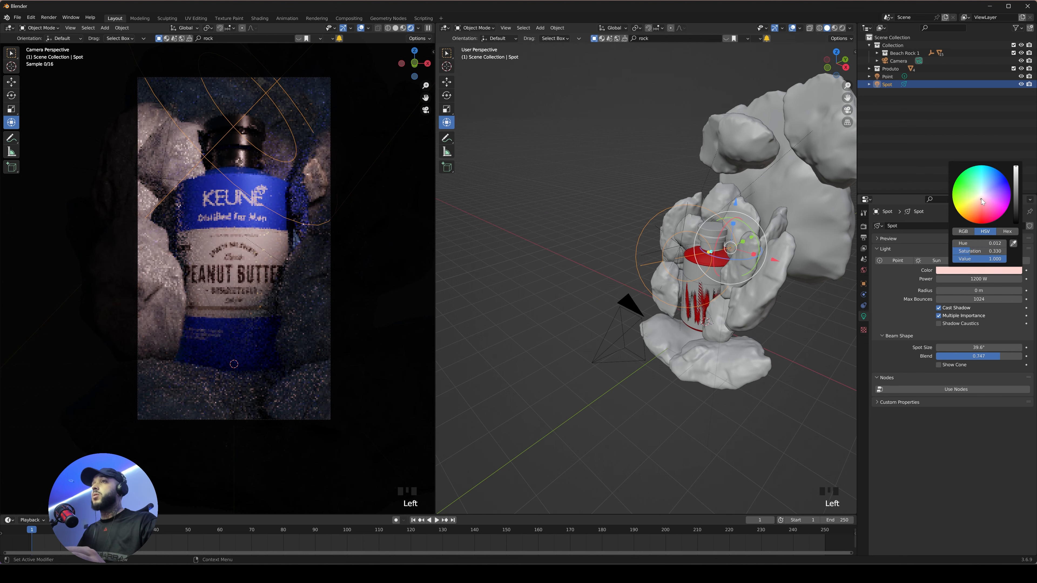
pyautogui.moveTo(982, 199); pyautogui.dragTo(980, 199)
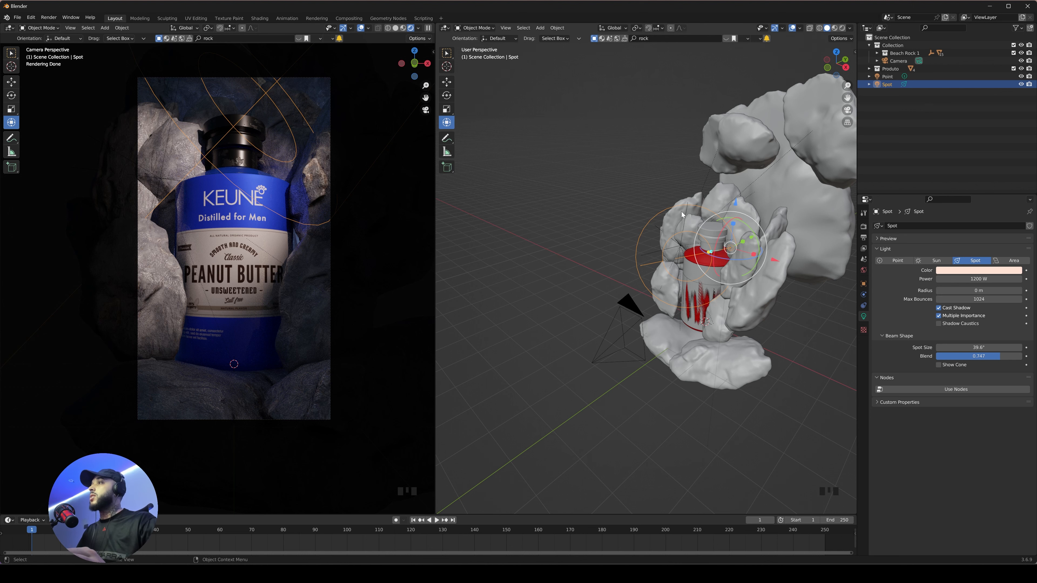
# - Reselect the spot light beside the rocks and narrow its spot size to 33°
pyautogui.click(189, 177)
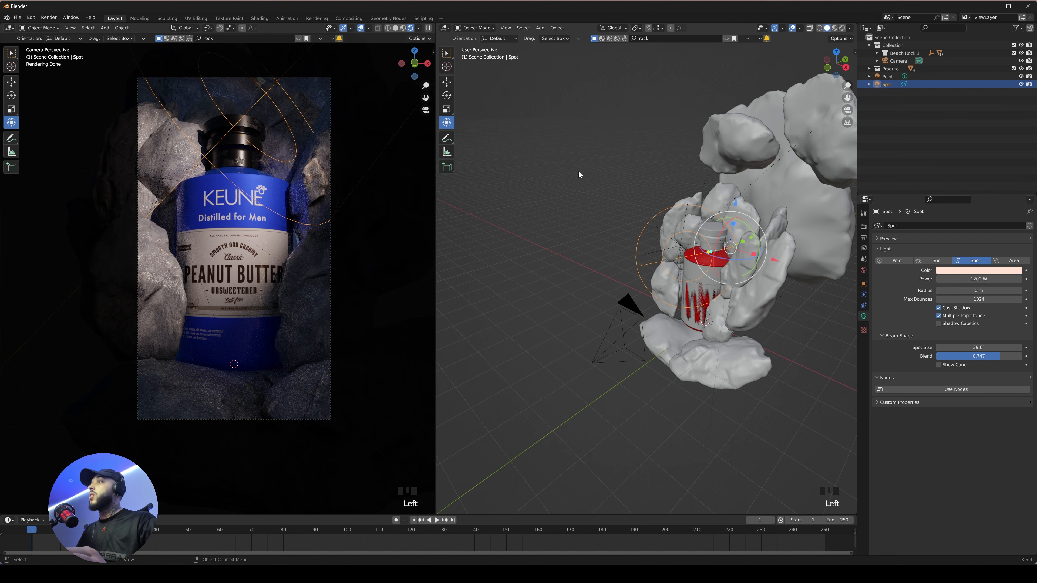
pyautogui.click(586, 196)
pyautogui.moveTo(586, 196); pyautogui.dragTo(616, 202, button='middle')
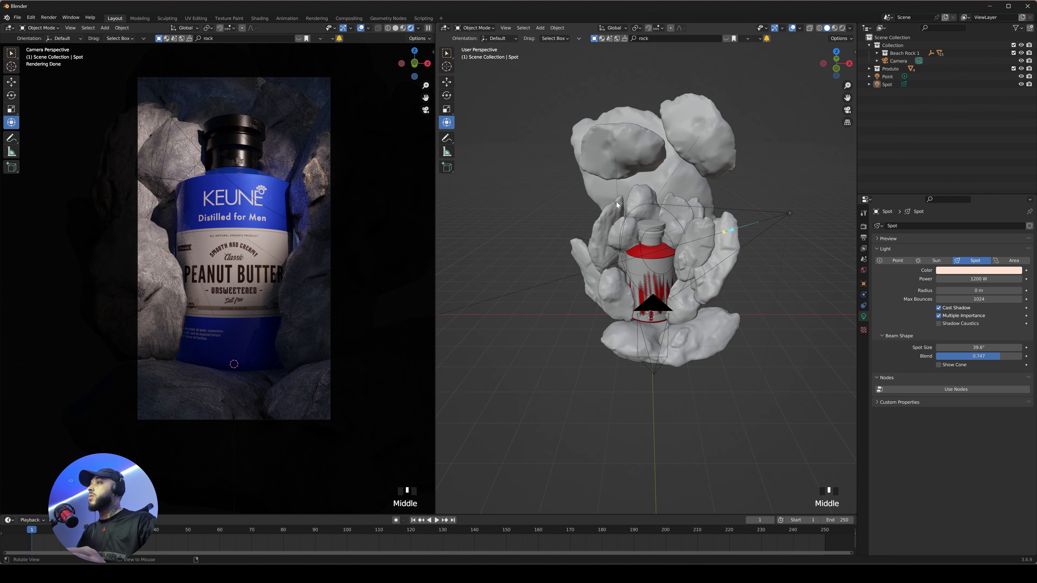
pyautogui.click(584, 226)
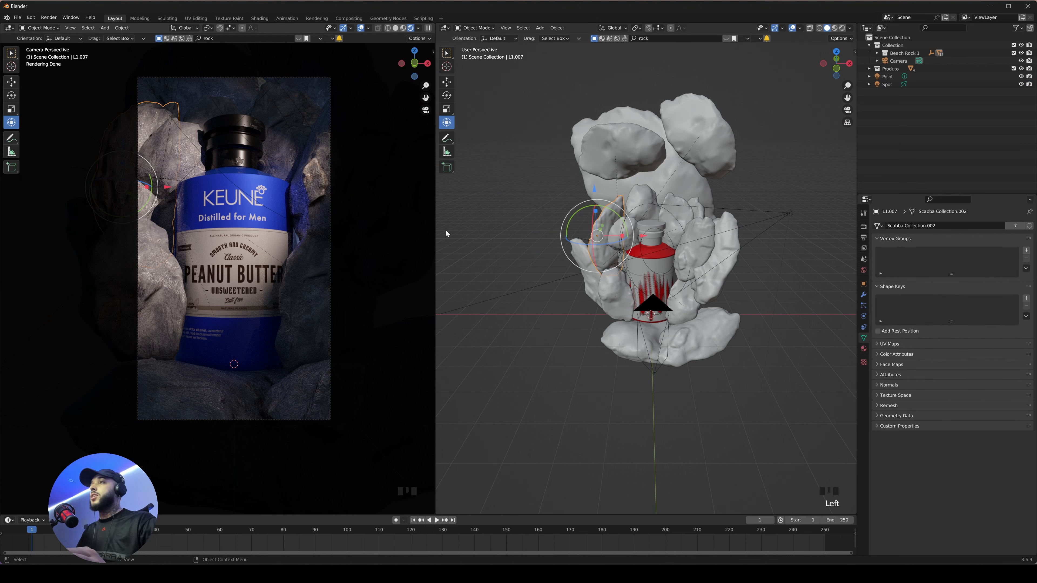
pyautogui.click(787, 214)
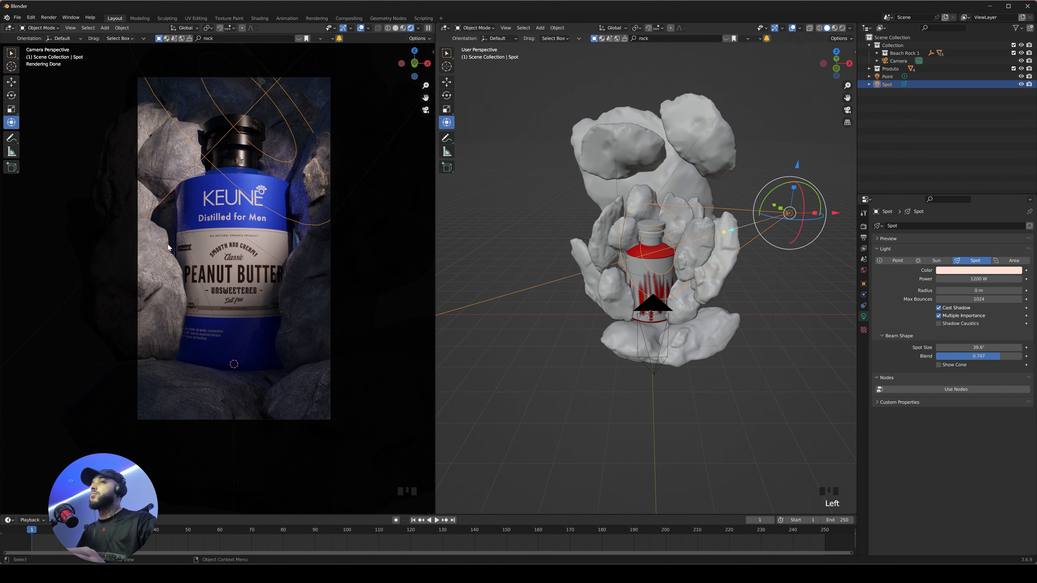
pyautogui.moveTo(509, 230); pyautogui.dragTo(713, 166, button='middle')
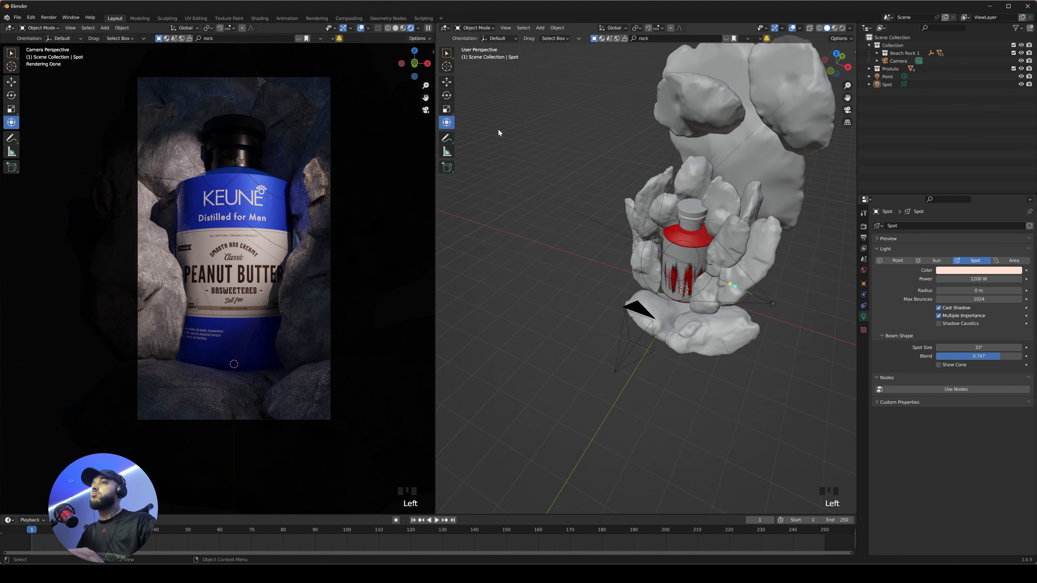
# - Deselect everything and examine the bottle's lighting in the rendered camera view, comparing it with solid shading
pyautogui.click(330, 196)
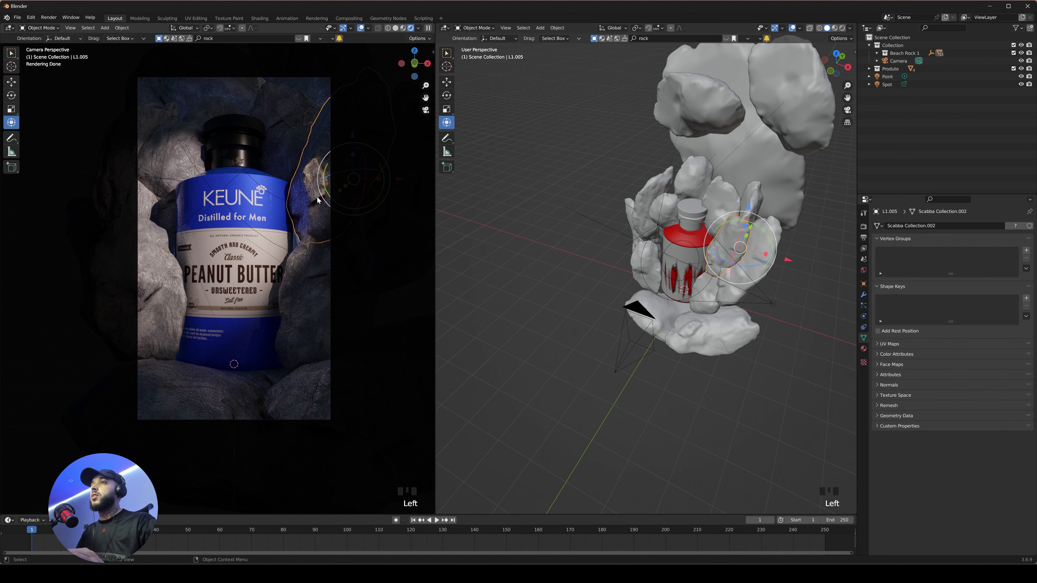
pyautogui.click(317, 196)
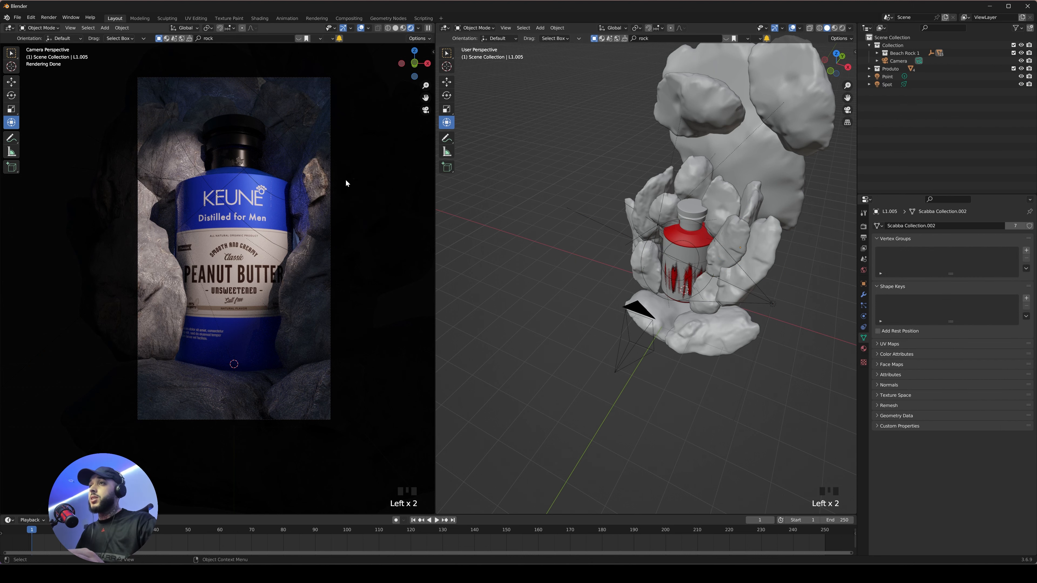
pyautogui.moveTo(601, 138); pyautogui.dragTo(588, 89, button='middle')
pyautogui.keyDown('ctrl'); pyautogui.moveTo(545, 126); pyautogui.dragTo(457, 147, button='middle'); pyautogui.keyUp('ctrl')
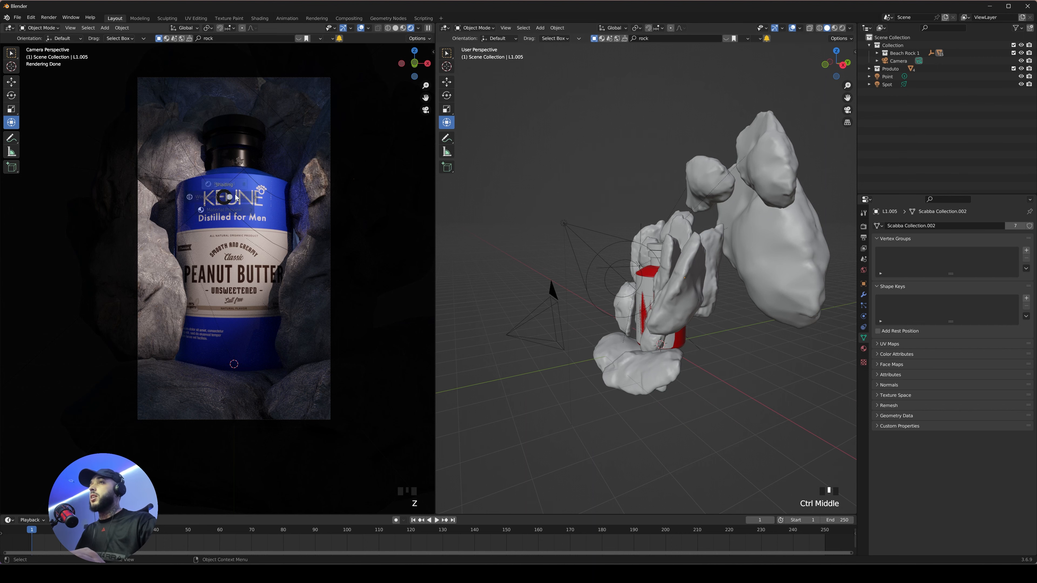
pyautogui.press('z')
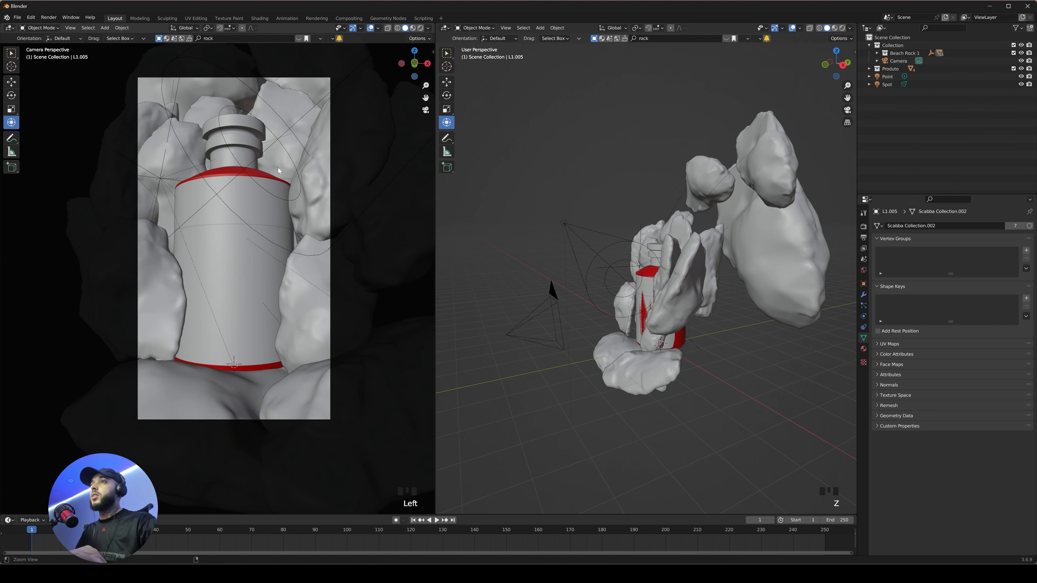
pyautogui.scroll(-2, 277, 148)
pyautogui.press('z')
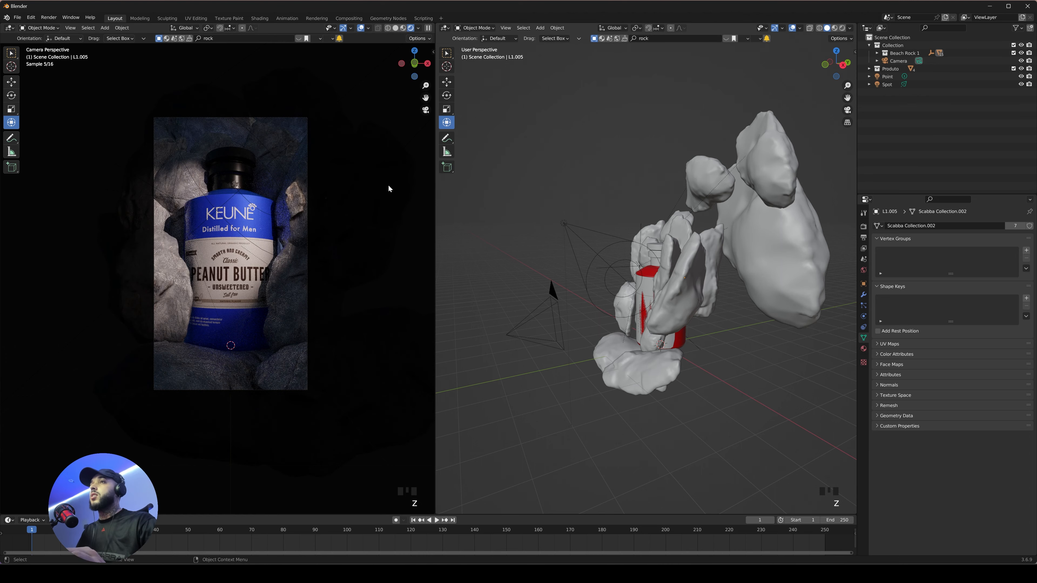
pyautogui.moveTo(380, 236)
pyautogui.keyDown('ctrl'); pyautogui.mouseDown(button='middle')
pyautogui.moveTo(388, 203)
pyautogui.moveTo(370, 234)
pyautogui.mouseUp(button='middle'); pyautogui.keyUp('ctrl')
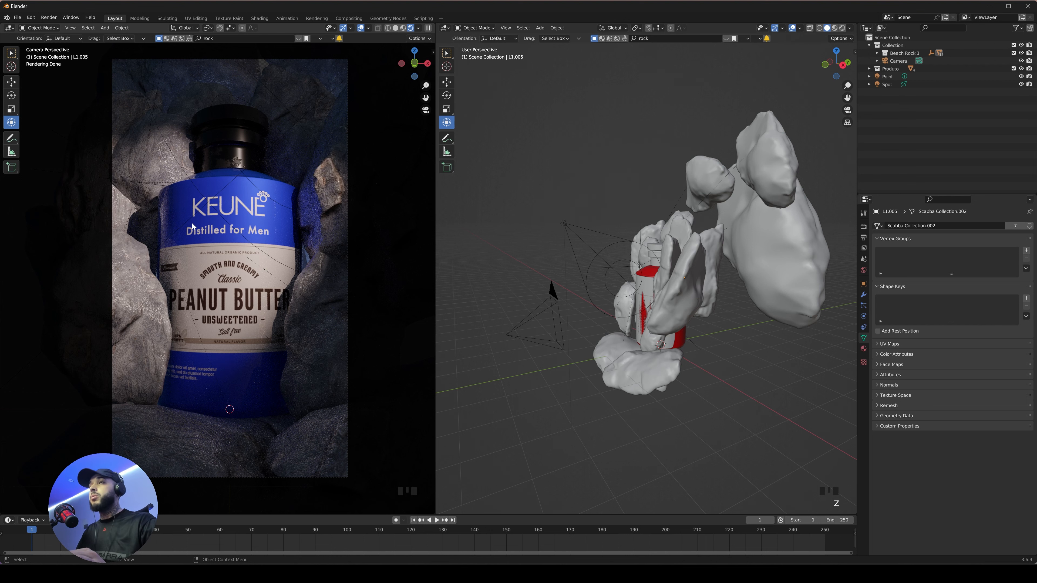
pyautogui.press('z')
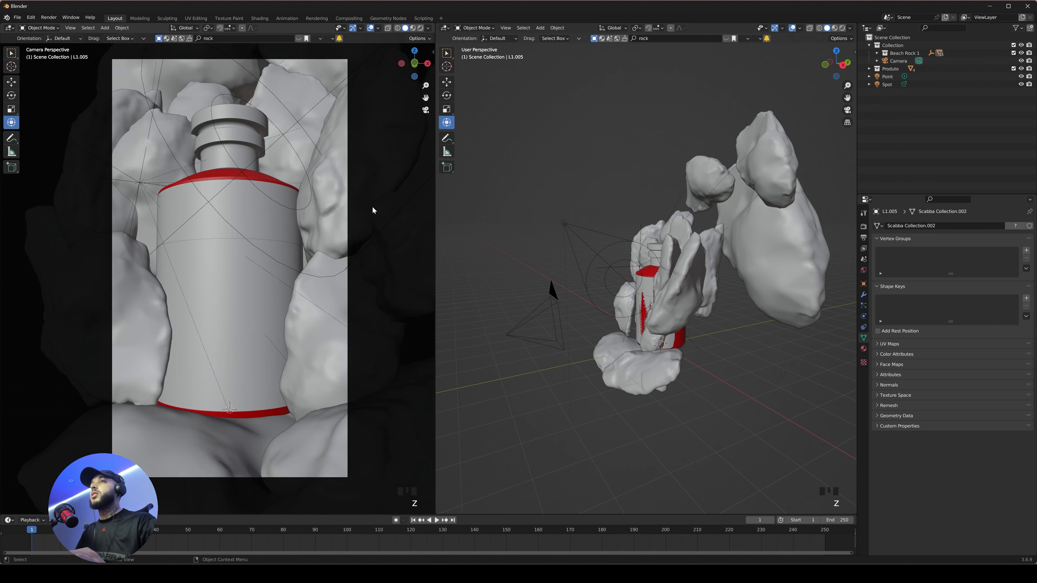
# - Configure the PNG output with 0% compression and 16-bit color depth
pyautogui.click(49, 17)
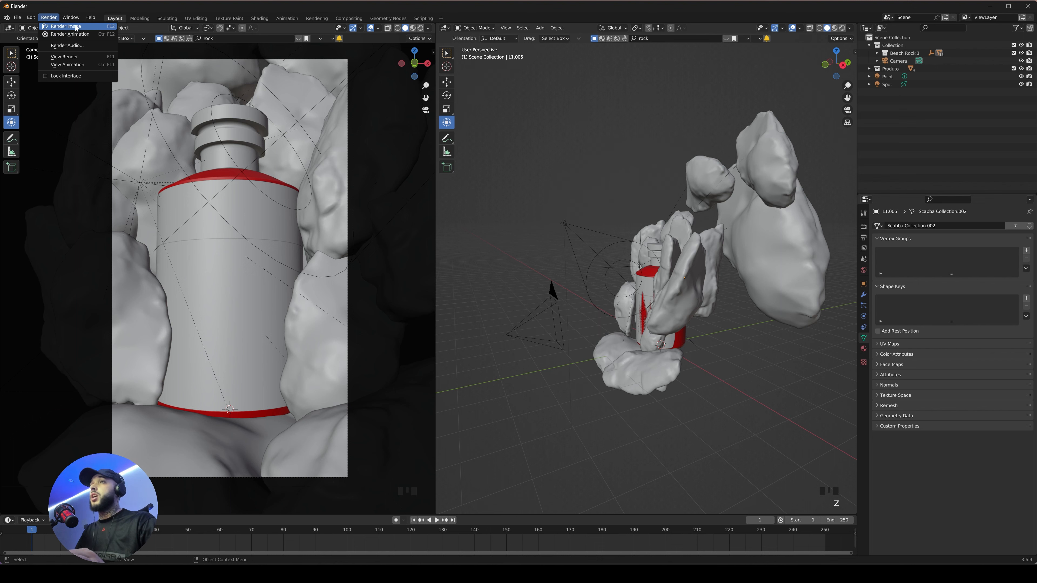
pyautogui.click(864, 227)
pyautogui.click(864, 237)
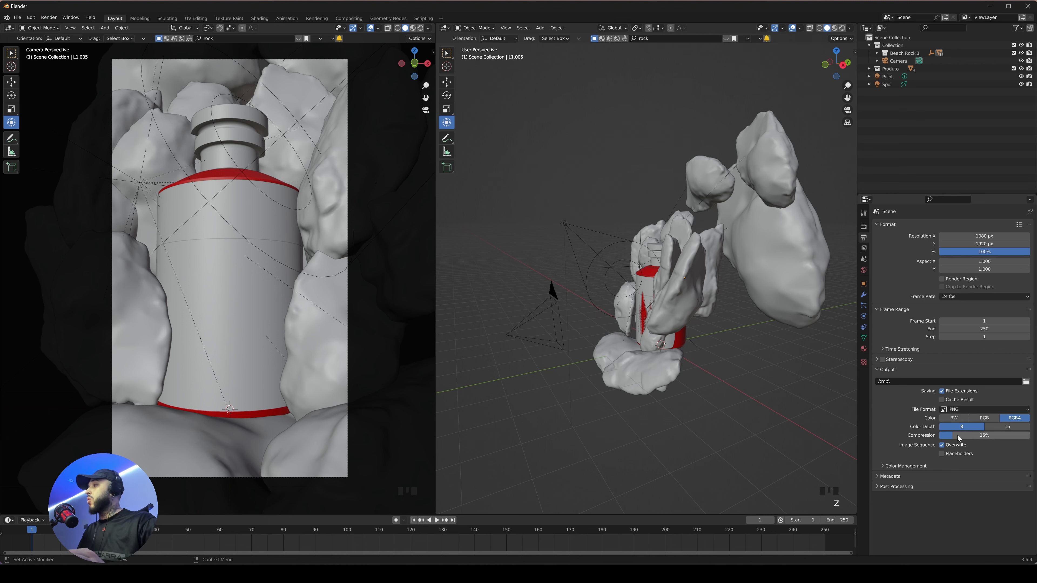
pyautogui.moveTo(958, 438); pyautogui.dragTo(941, 437)
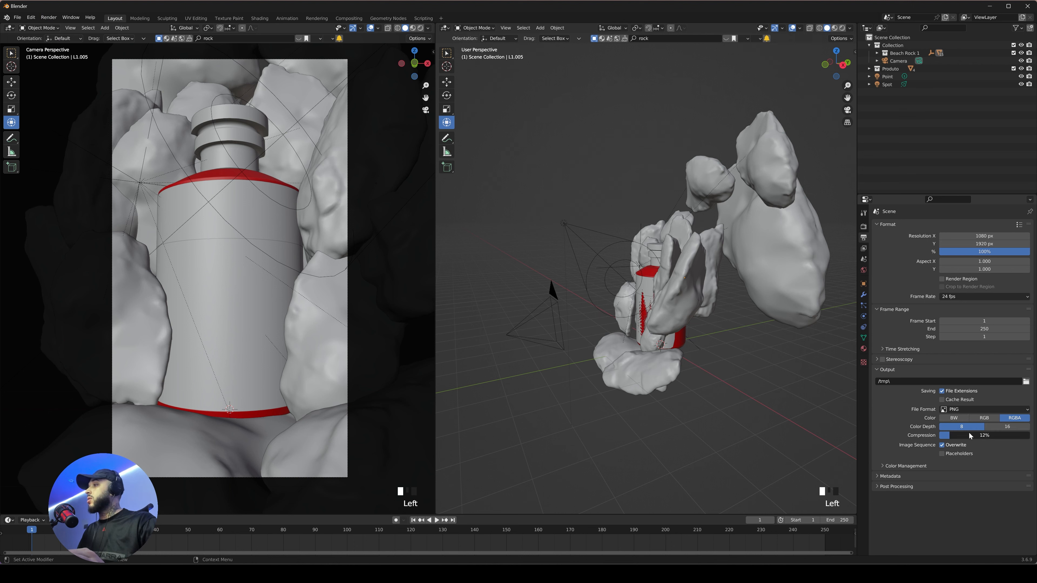
pyautogui.click(1007, 427)
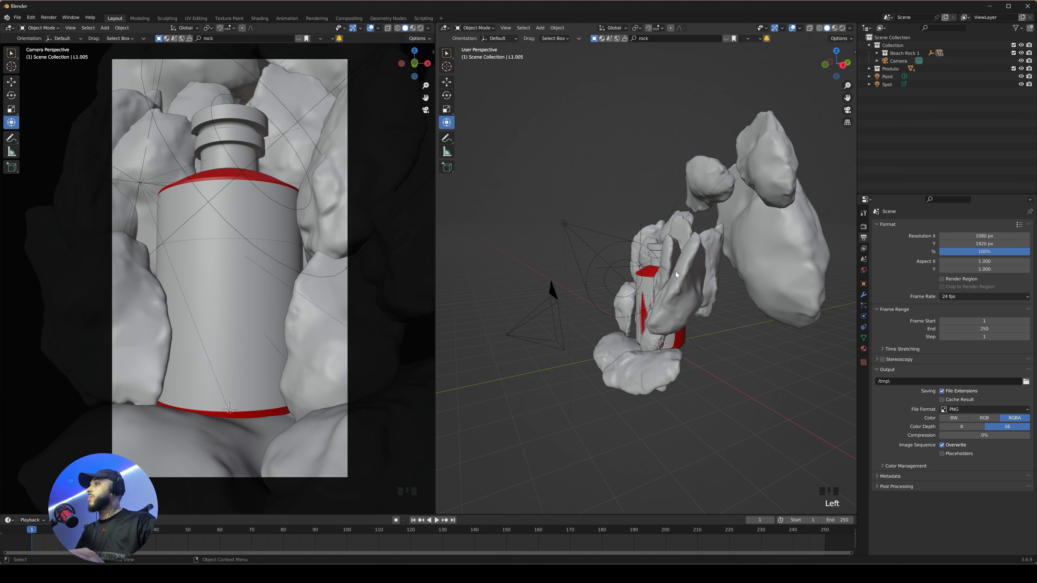
# - Render the camera view as a still image and bring up the image commands for the result
pyautogui.click(49, 17)
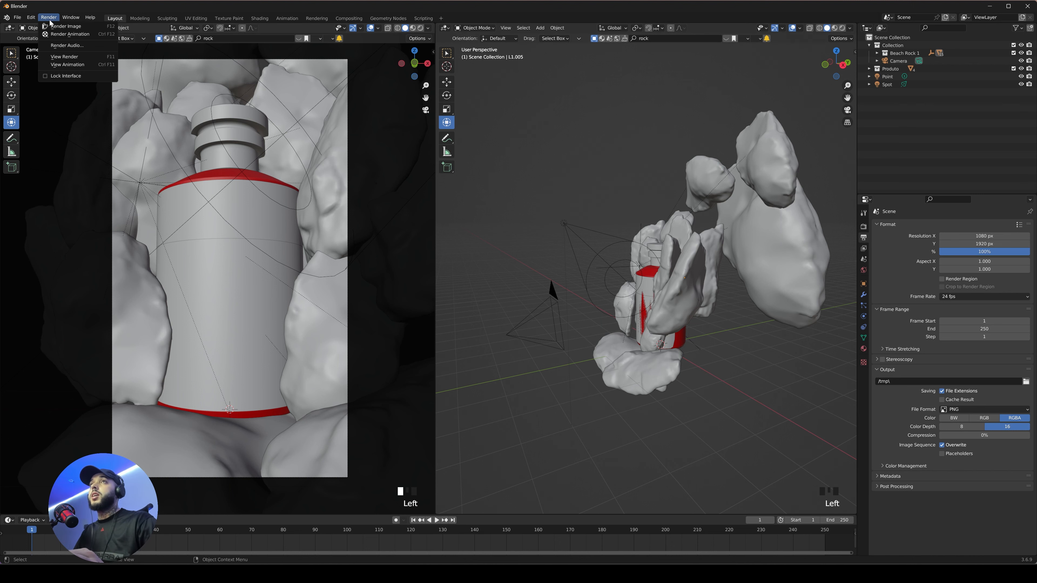
pyautogui.click(53, 27)
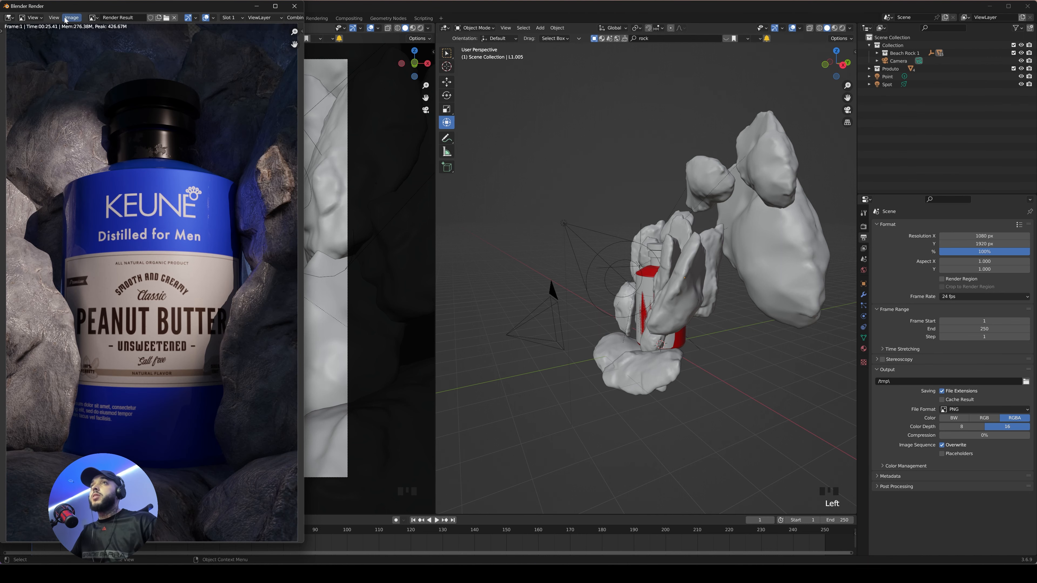
pyautogui.click(72, 17)
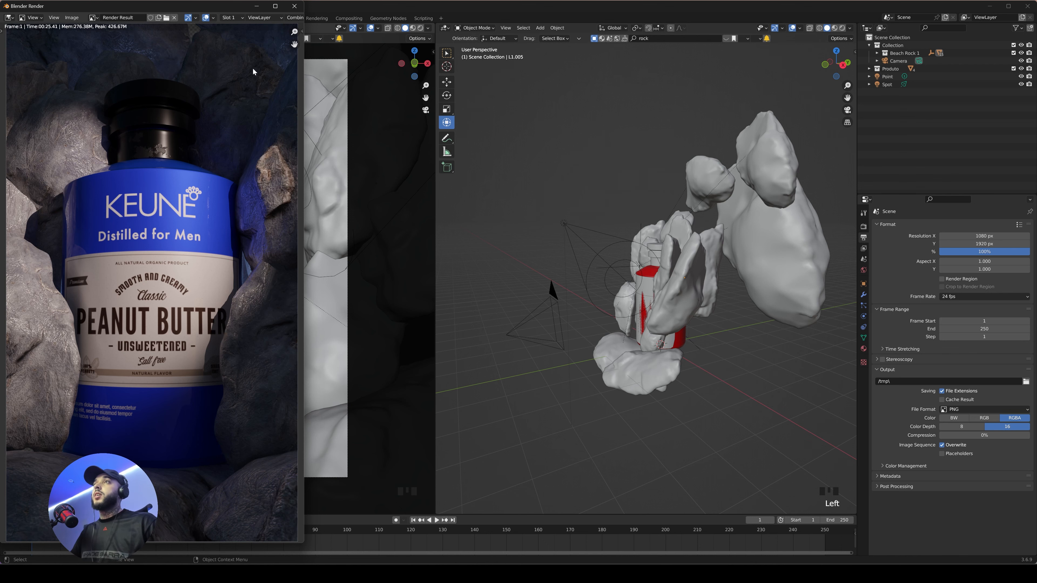
# - Close the render result and save the project as a new file named Final_render_2.blend
pyautogui.click(295, 5)
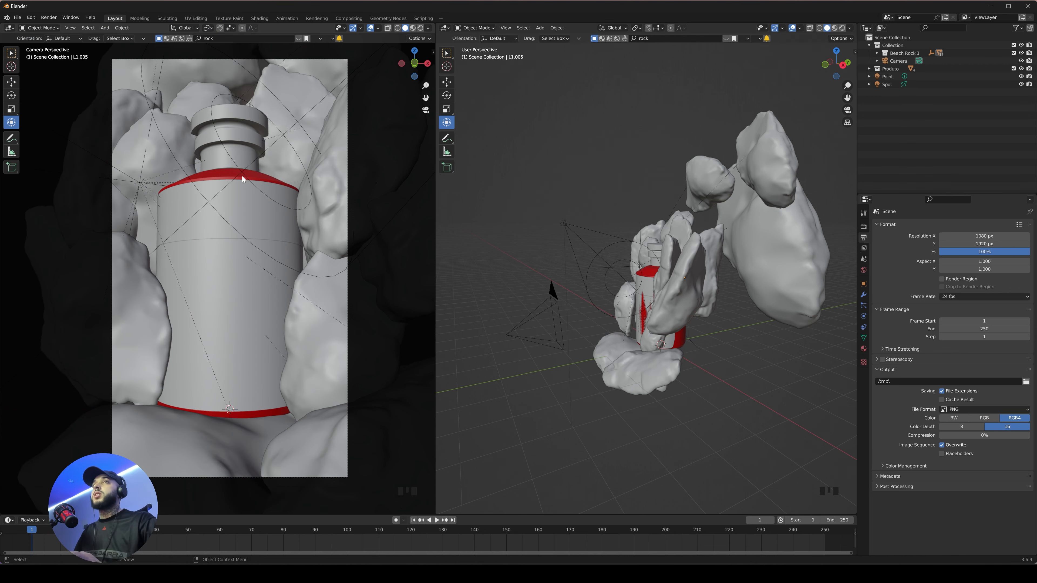
pyautogui.press('z')
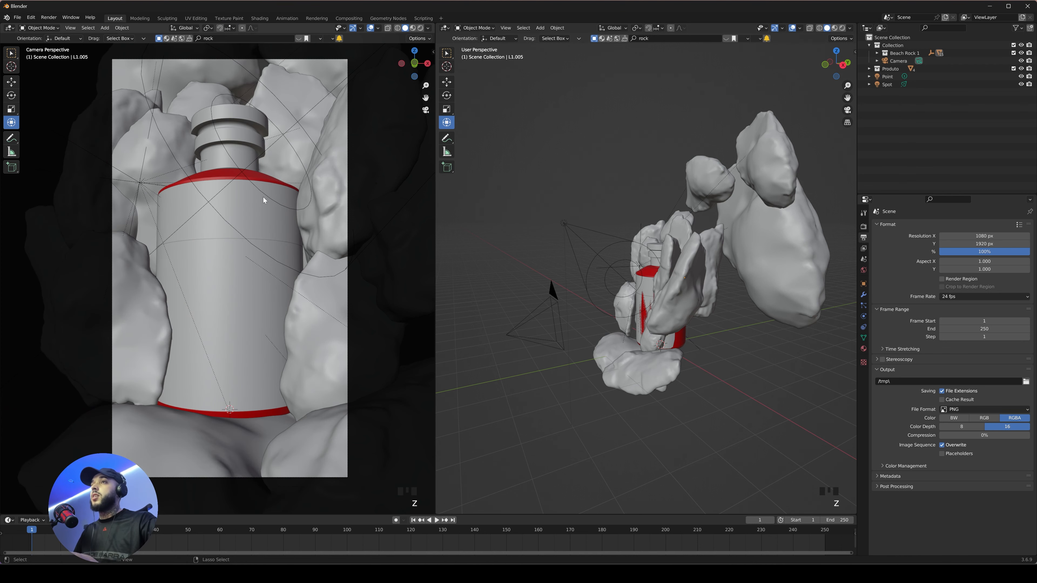
pyautogui.hotkey('ctrl', 'shift', 's')
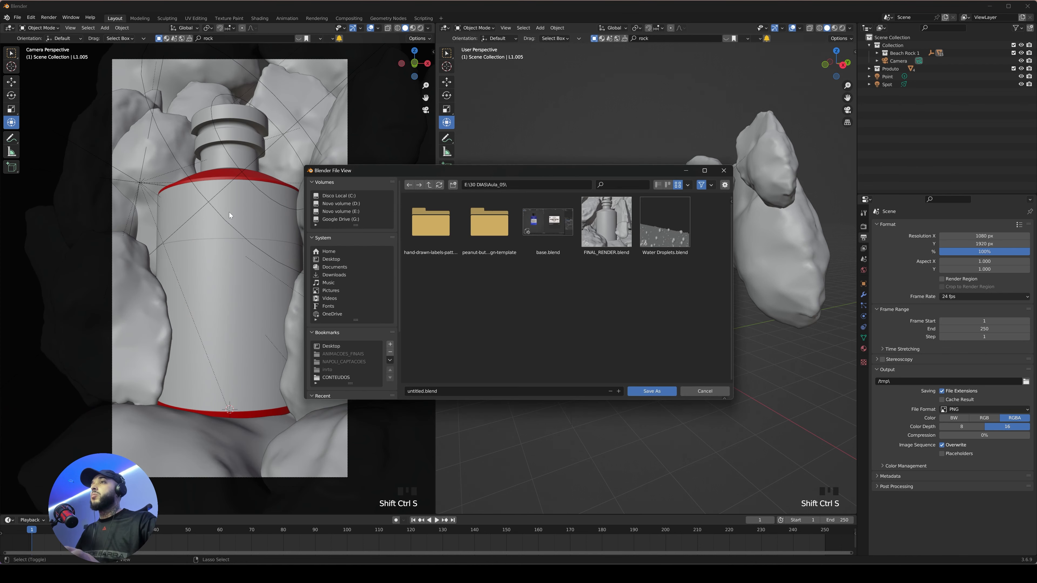
pyautogui.click(451, 392)
pyautogui.write('Fin')
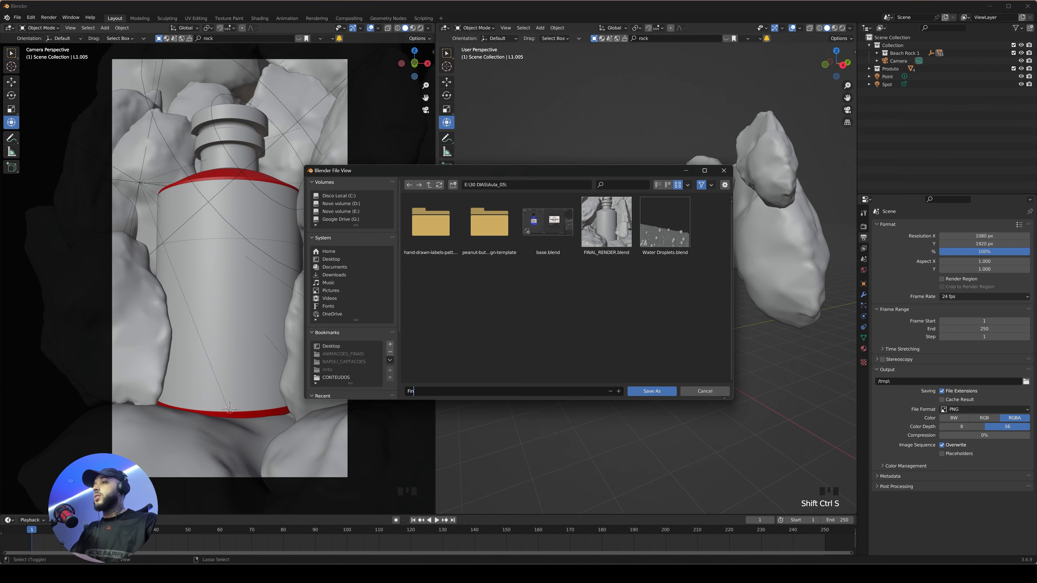
pyautogui.write('al_render_2')
pyautogui.press('Return')
# - Exclude the Produto collection from the view layer and hide the point light, spot light and camera, keeping the rocks in solid shading
pyautogui.press('z')
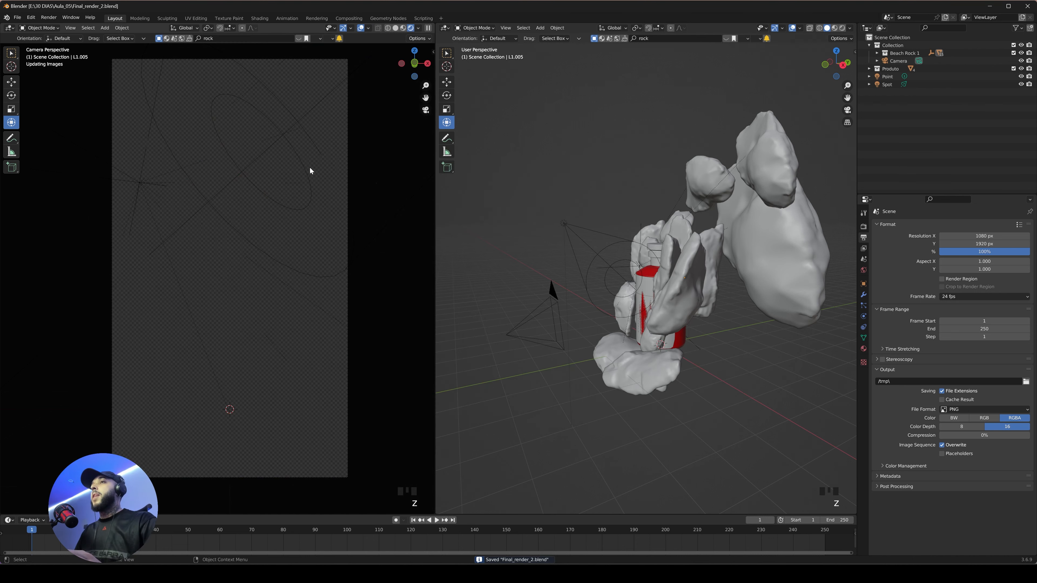
pyautogui.press('z')
pyautogui.click(328, 92)
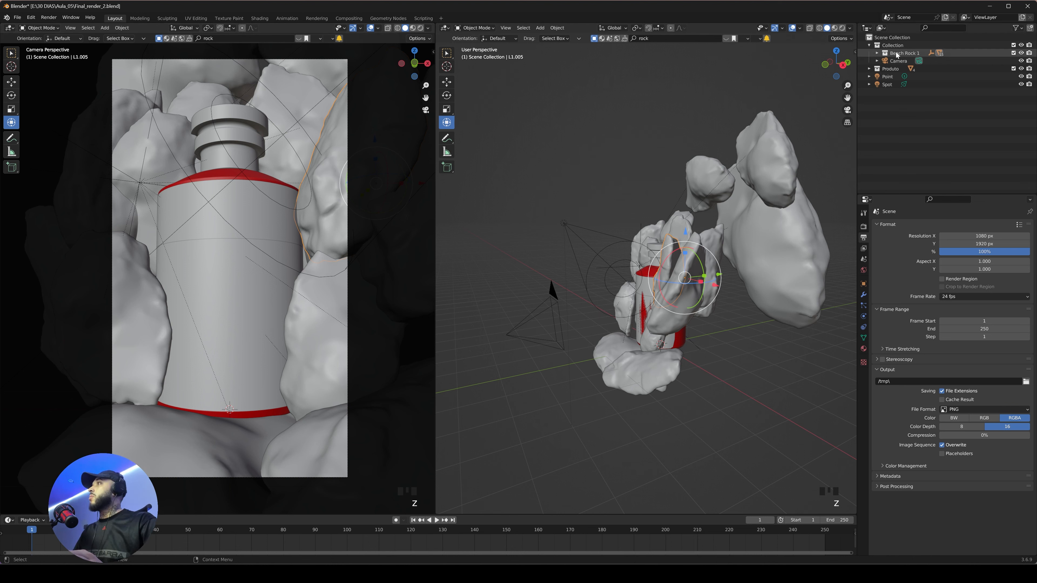
pyautogui.click(1015, 69)
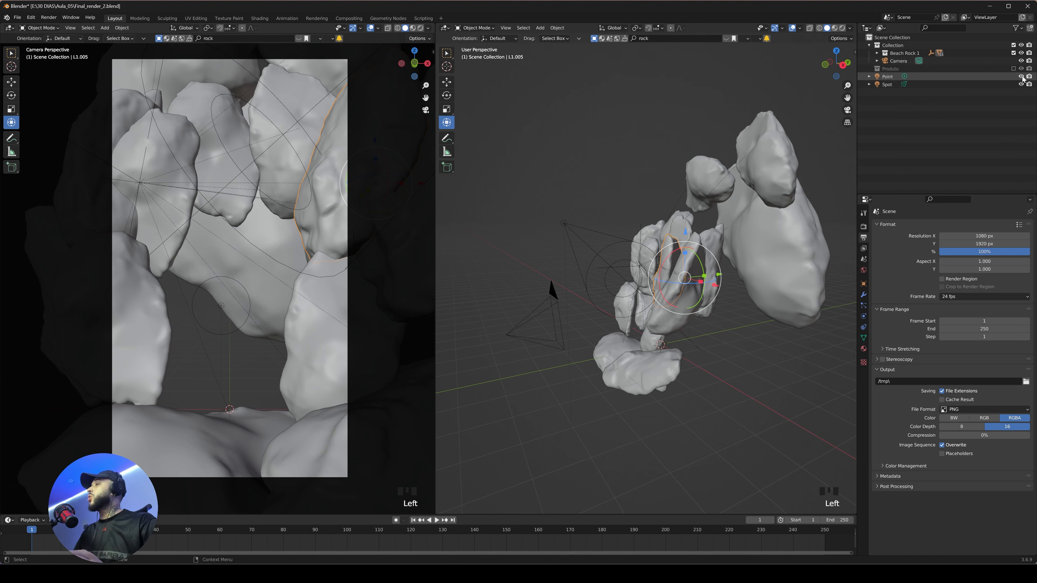
pyautogui.moveTo(1022, 76); pyautogui.dragTo(1021, 85)
pyautogui.click(1022, 60)
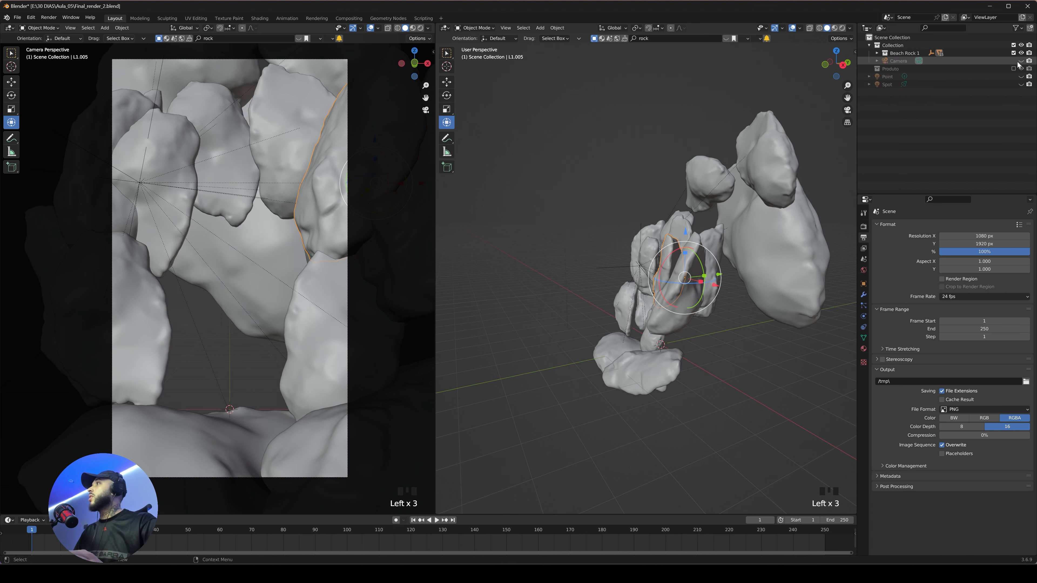
# - Isolate the small rock L1.004 at the lower left of the arrangement by hiding all other objects
pyautogui.moveTo(638, 188); pyautogui.dragTo(634, 249, button='middle')
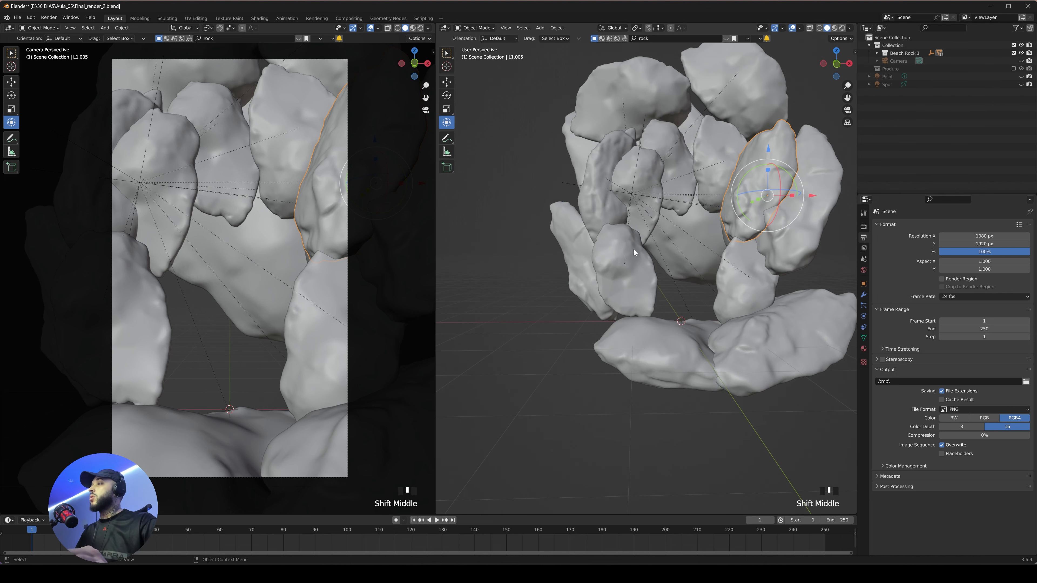
pyautogui.click(631, 255)
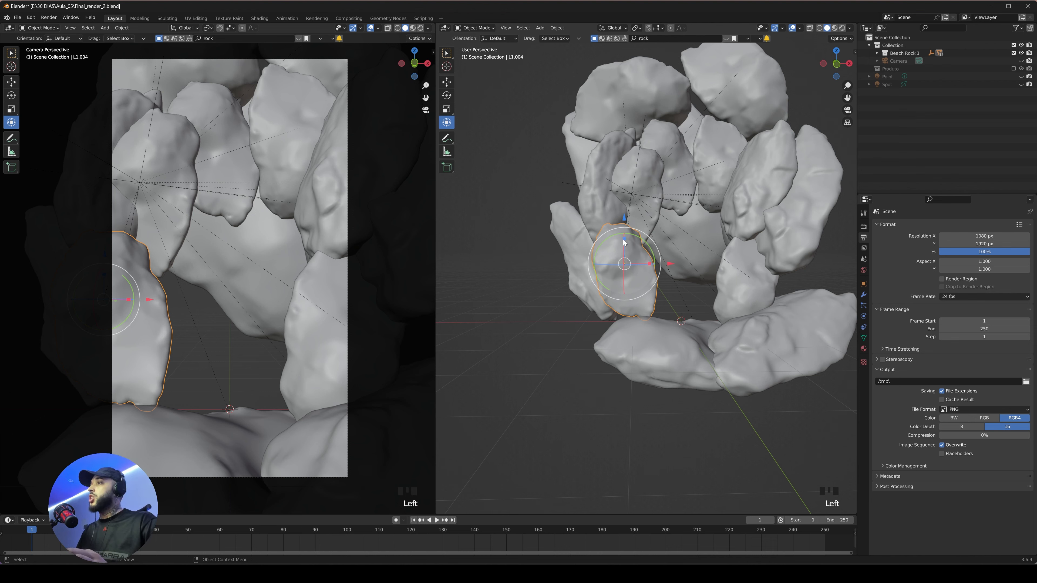
pyautogui.moveTo(576, 198); pyautogui.dragTo(549, 213, button='middle')
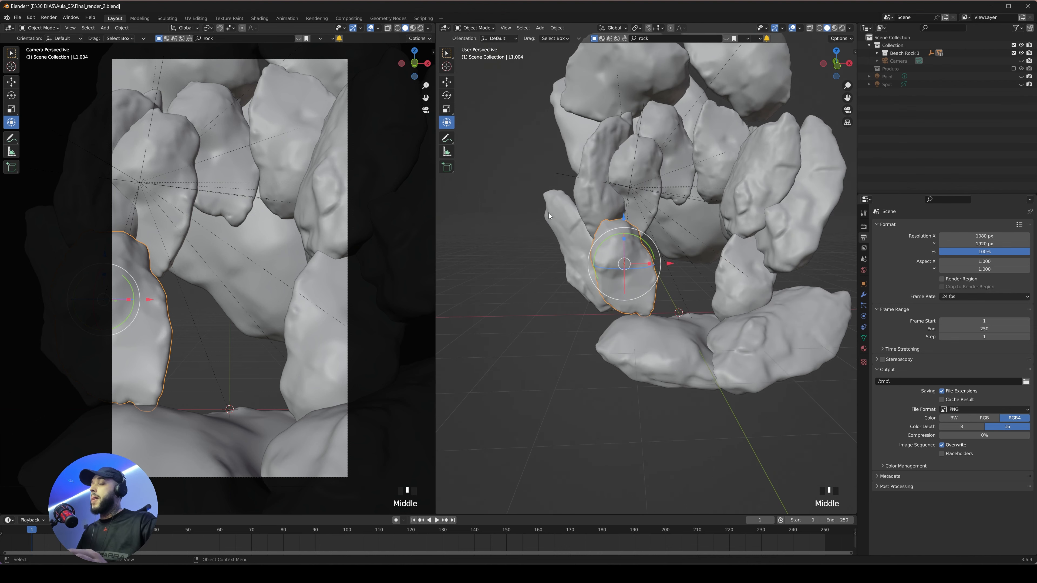
pyautogui.hotkey('shift', 'h')
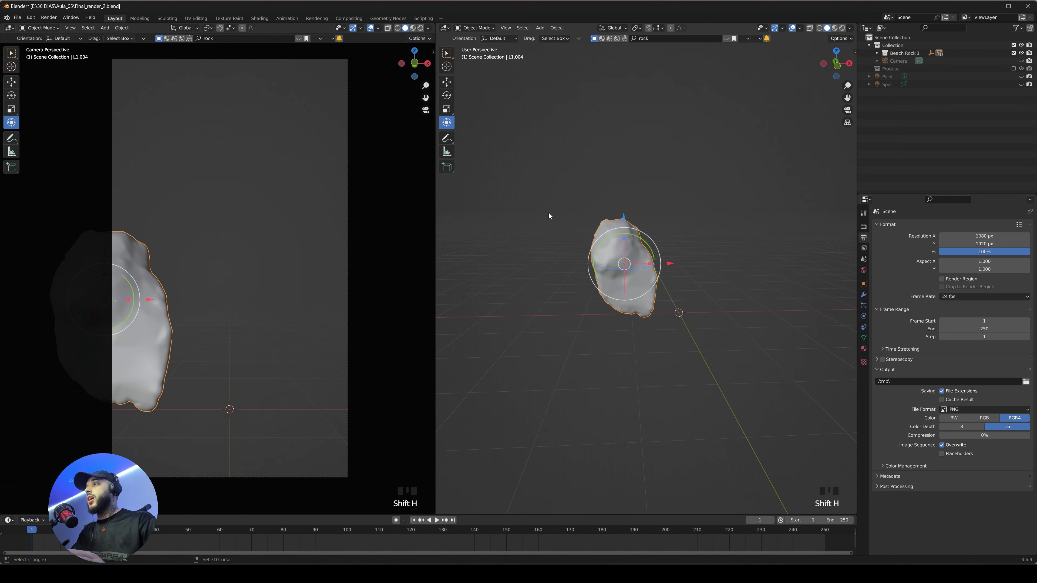
# - Show the isolated rock from the front in both viewports, using material preview shading in the former camera viewport
pyautogui.press('KP_1')
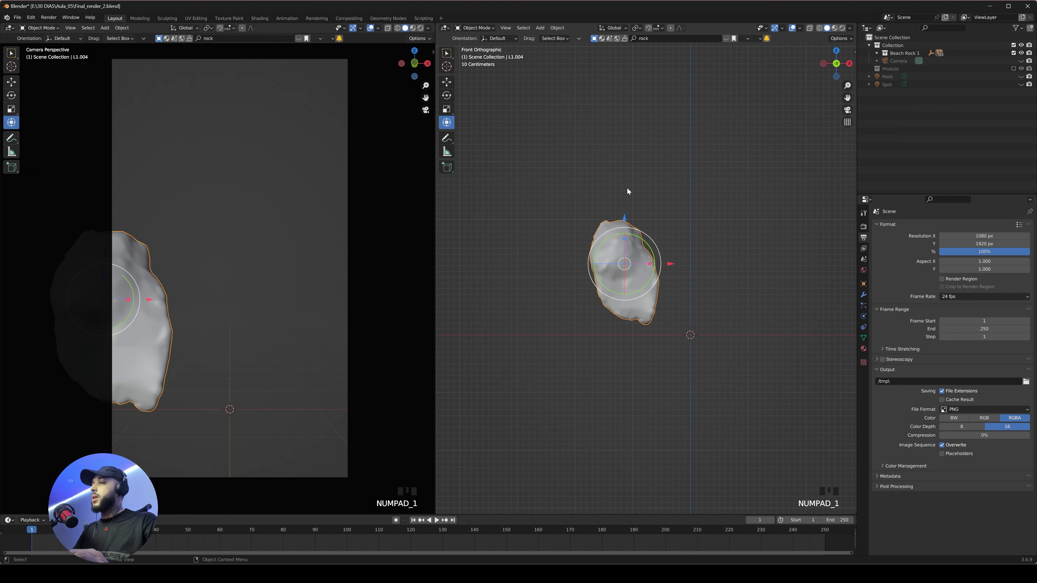
pyautogui.keyDown('ctrl'); pyautogui.moveTo(625, 225); pyautogui.dragTo(684, 187, button='middle'); pyautogui.keyUp('ctrl')
pyautogui.press('KP_1')
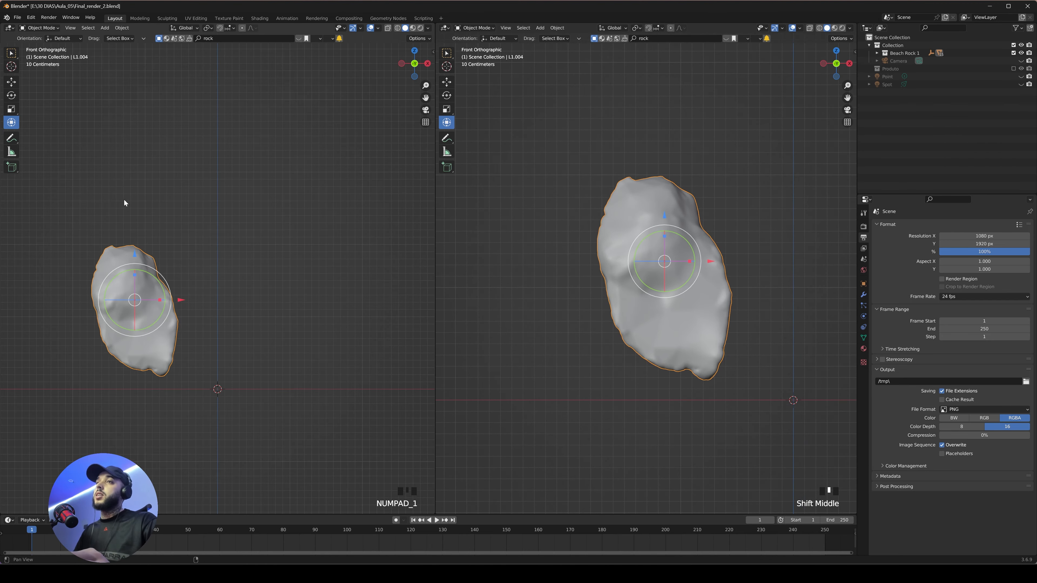
pyautogui.moveTo(121, 199)
pyautogui.keyDown('ctrl'); pyautogui.mouseDown(button='middle')
pyautogui.moveTo(249, 216)
pyautogui.moveTo(313, 243)
pyautogui.moveTo(292, 167)
pyautogui.moveTo(325, 180)
pyautogui.moveTo(246, 194)
pyautogui.mouseUp(button='middle'); pyautogui.keyUp('ctrl')
pyautogui.press('z')
pyautogui.click(272, 244)
pyautogui.press('KP_1')
# - Search the BlenderKit materials for "ice"
pyautogui.press('n')
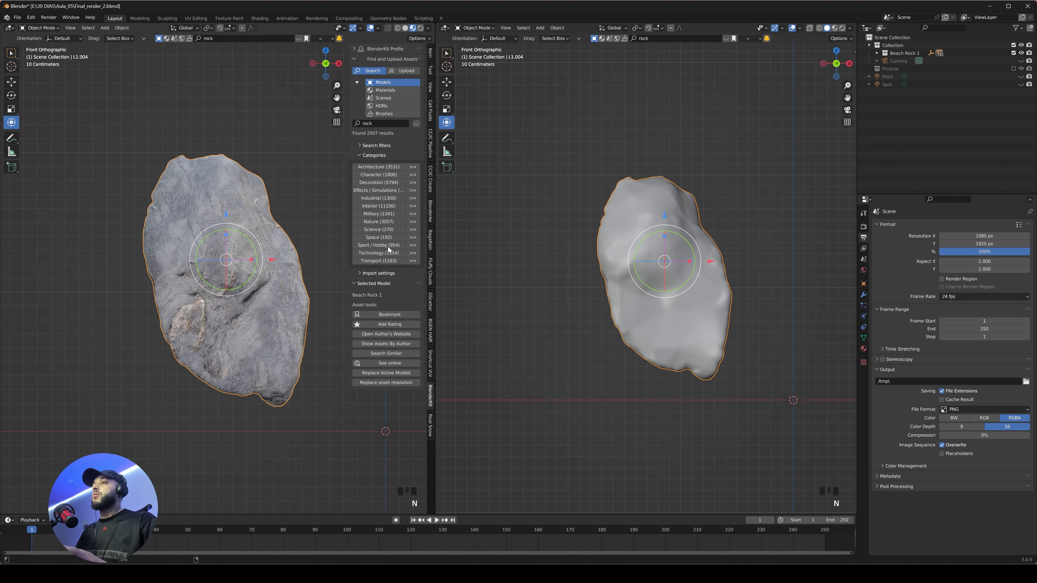
pyautogui.click(385, 90)
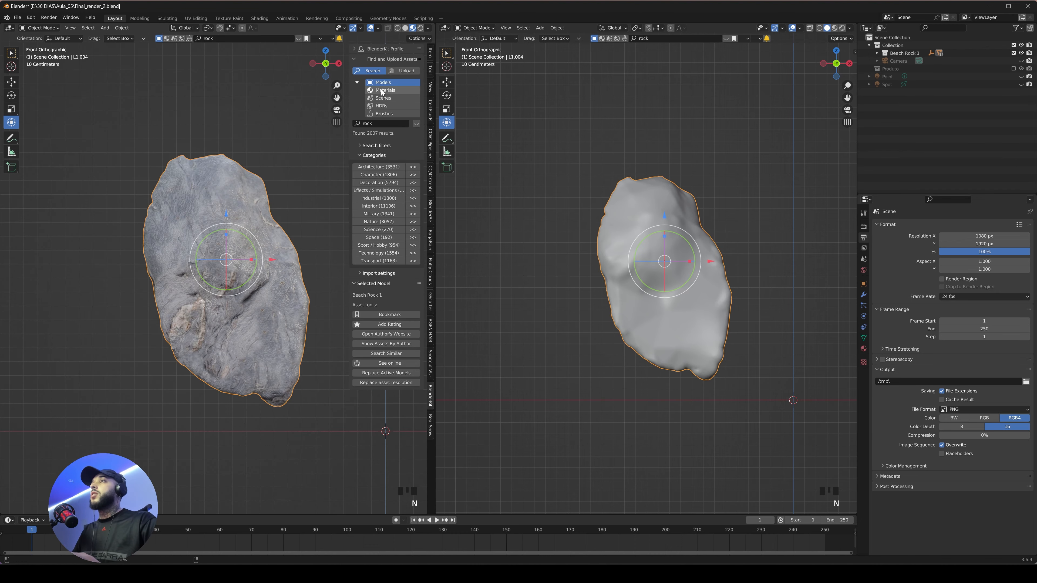
pyautogui.click(383, 124)
pyautogui.write('ice')
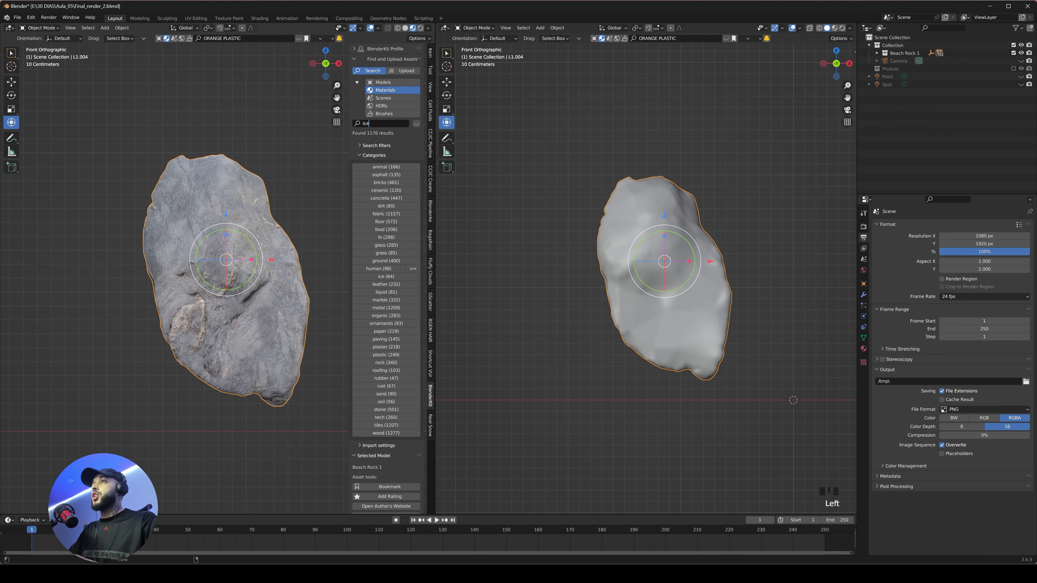
pyautogui.press('Return')
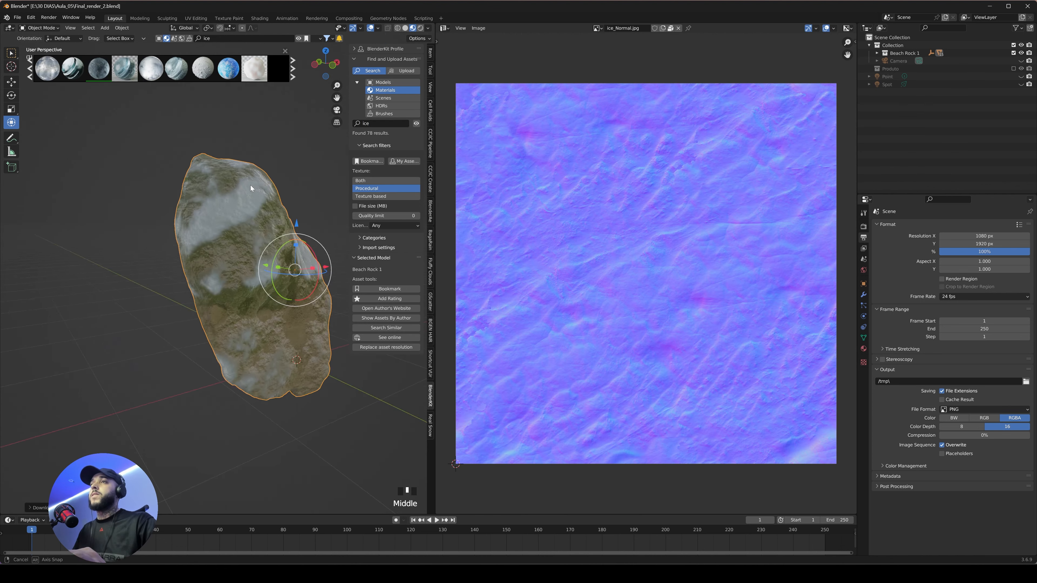
# - Examine the ice material on the rock up close, check its object shader nodes, and restore the second 3D viewport
pyautogui.moveTo(251, 184)
pyautogui.mouseDown(button='middle')
pyautogui.moveTo(306, 174)
pyautogui.moveTo(192, 181)
pyautogui.moveTo(234, 212)
pyautogui.moveTo(244, 176)
pyautogui.mouseUp(button='middle')
pyautogui.moveTo(244, 176); pyautogui.dragTo(262, 209, button='middle')
pyautogui.moveTo(262, 209)
pyautogui.keyDown('ctrl'); pyautogui.mouseDown(button='middle')
pyautogui.moveTo(267, 226)
pyautogui.moveTo(272, 204)
pyautogui.mouseUp(button='middle'); pyautogui.keyUp('ctrl')
pyautogui.click(445, 28)
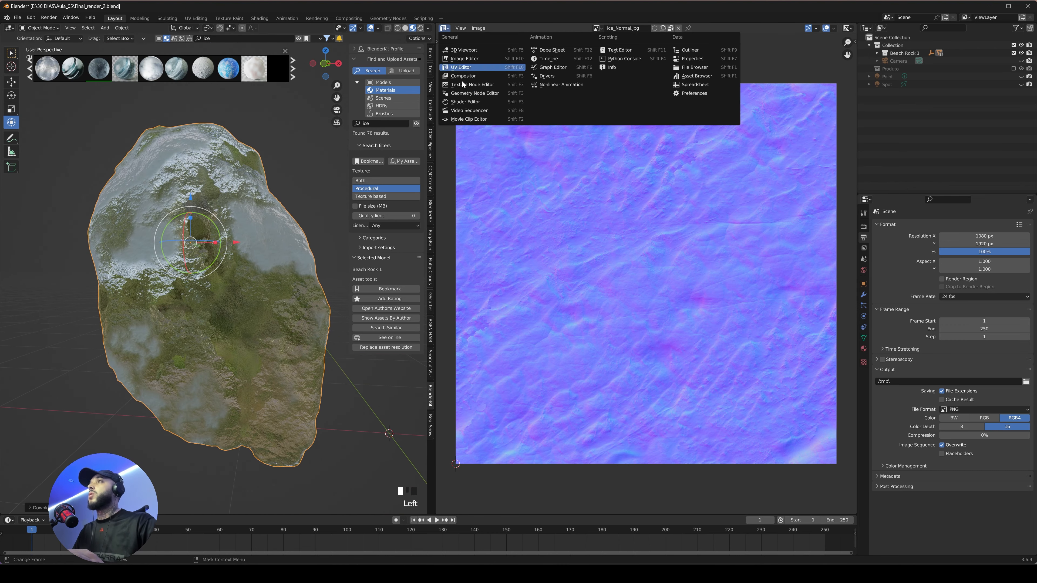
pyautogui.click(475, 102)
pyautogui.keyDown('ctrl'); pyautogui.moveTo(480, 107); pyautogui.dragTo(473, 38, button='middle'); pyautogui.keyUp('ctrl')
pyautogui.click(472, 28)
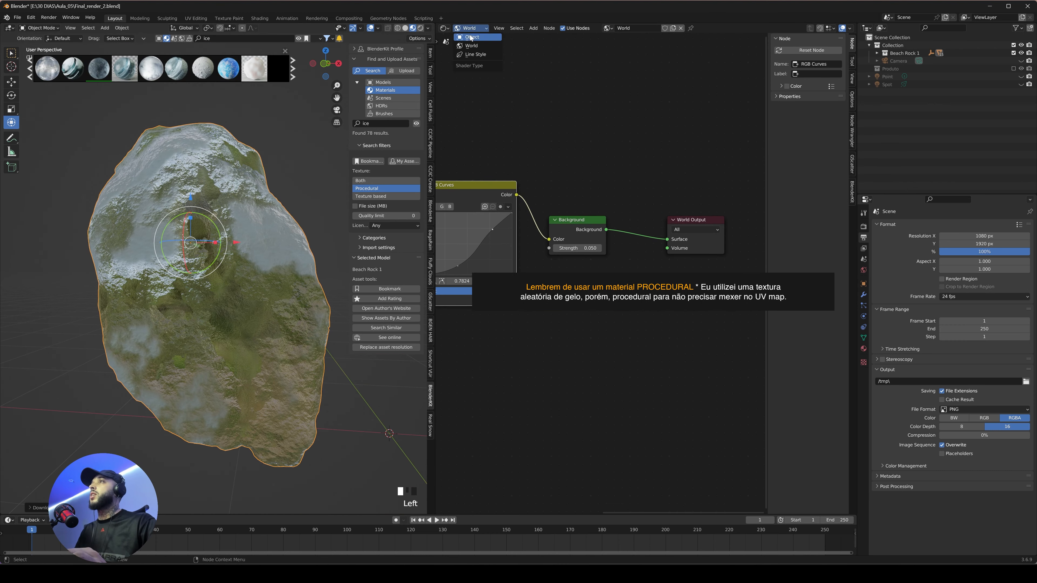
pyautogui.click(471, 38)
pyautogui.keyDown('ctrl'); pyautogui.moveTo(559, 172); pyautogui.dragTo(678, 158, button='middle'); pyautogui.keyUp('ctrl')
pyautogui.click(444, 28)
pyautogui.click(462, 48)
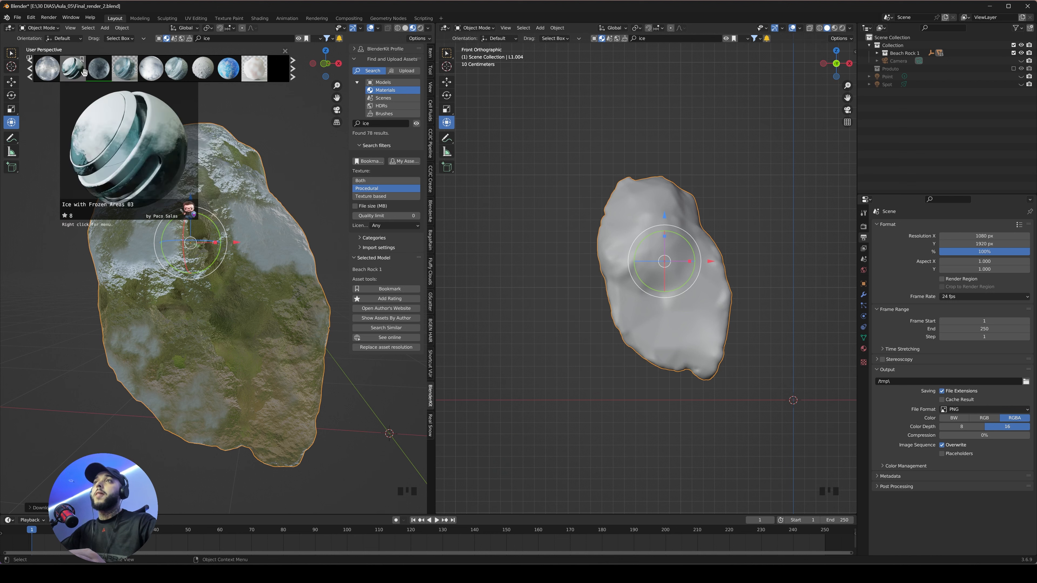
# - Browse the procedural ice materials in the BlenderKit results
pyautogui.scroll(1, 50, 72)
pyautogui.scroll(4, 49, 72)
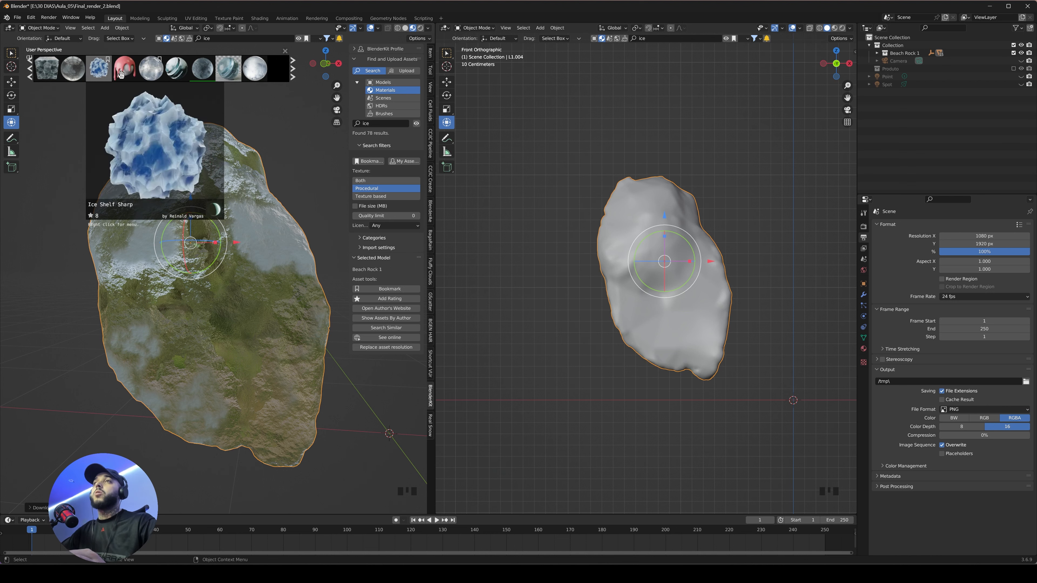
pyautogui.click(285, 136)
pyautogui.click(218, 170)
# - Expand the Beach Rock 1 hierarchy and return the rock to solid shading with the BlenderKit library hidden
pyautogui.click(877, 53)
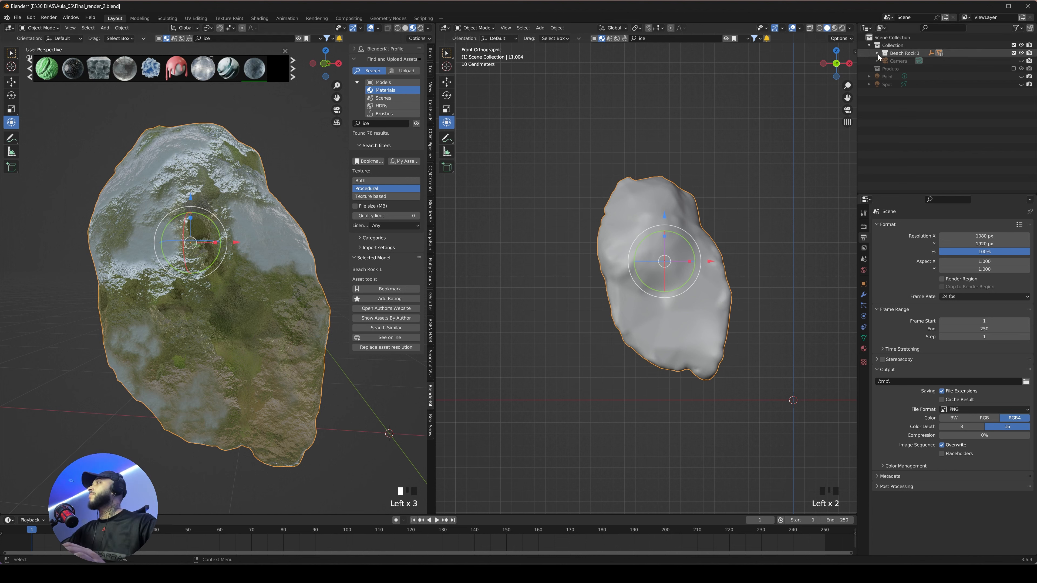
pyautogui.click(885, 61)
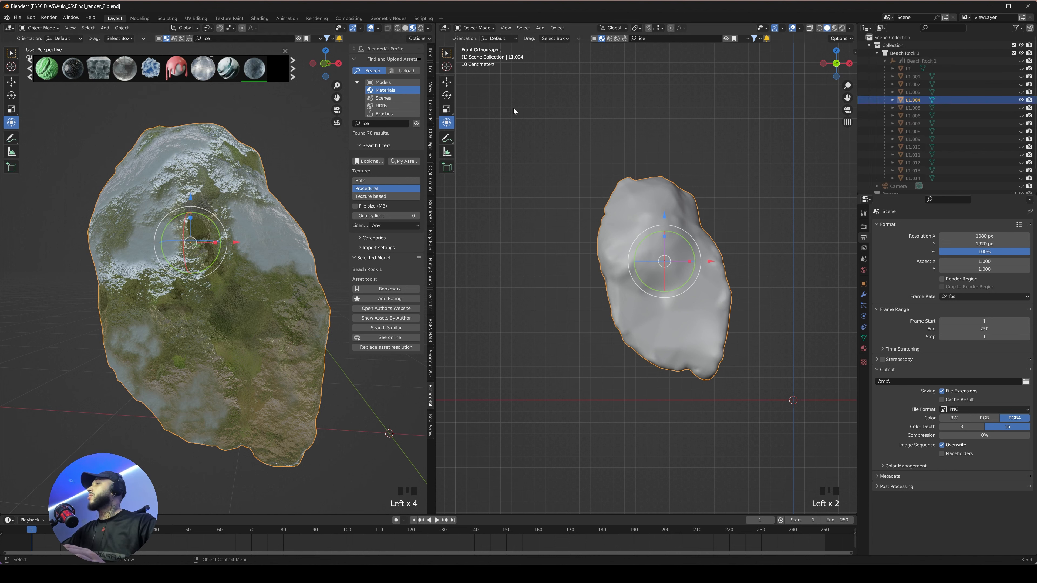
pyautogui.press('z')
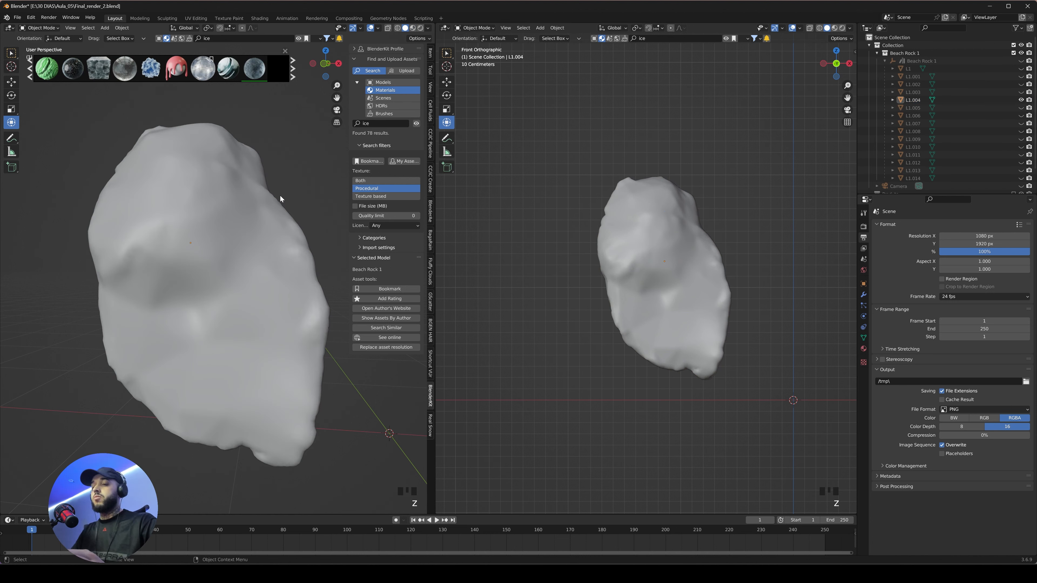
pyautogui.press('z')
pyautogui.press(';')
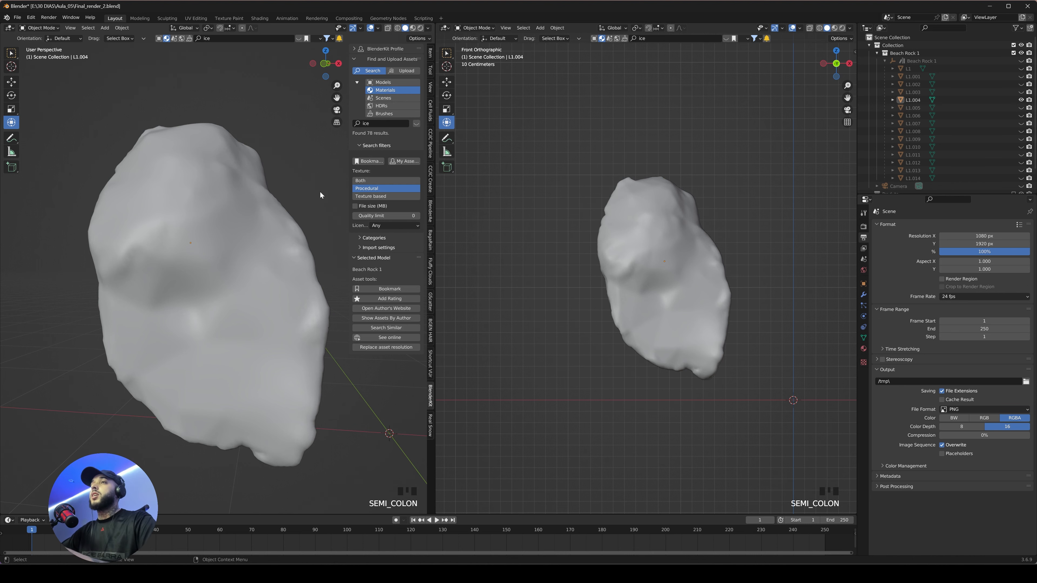
pyautogui.press('n')
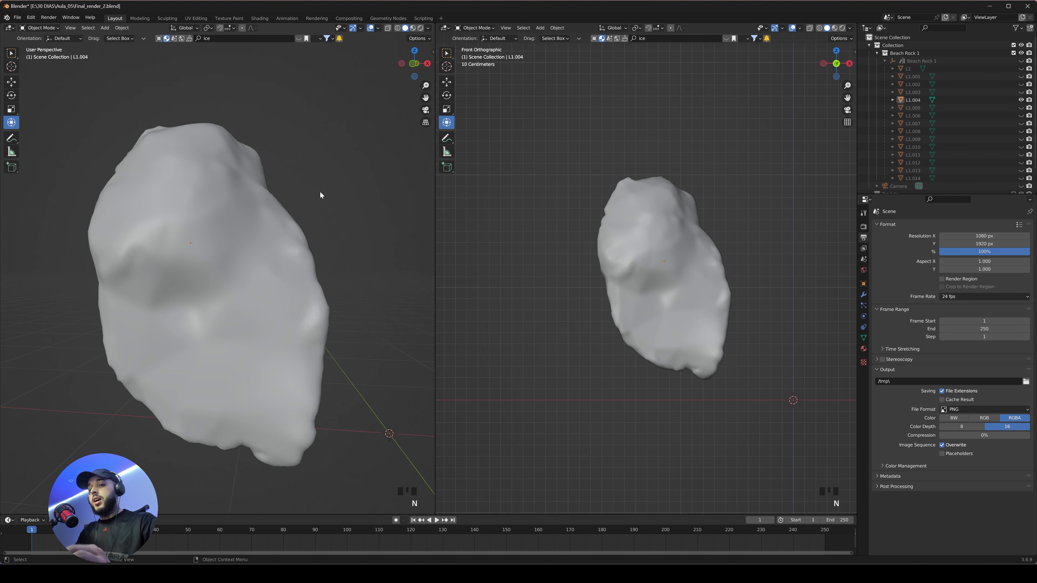
# - Unhide all objects, include the Produto collection in the view layer again, and clear the selection
pyautogui.hotkey('alt', 'h')
pyautogui.scroll(-8, 1009, 163)
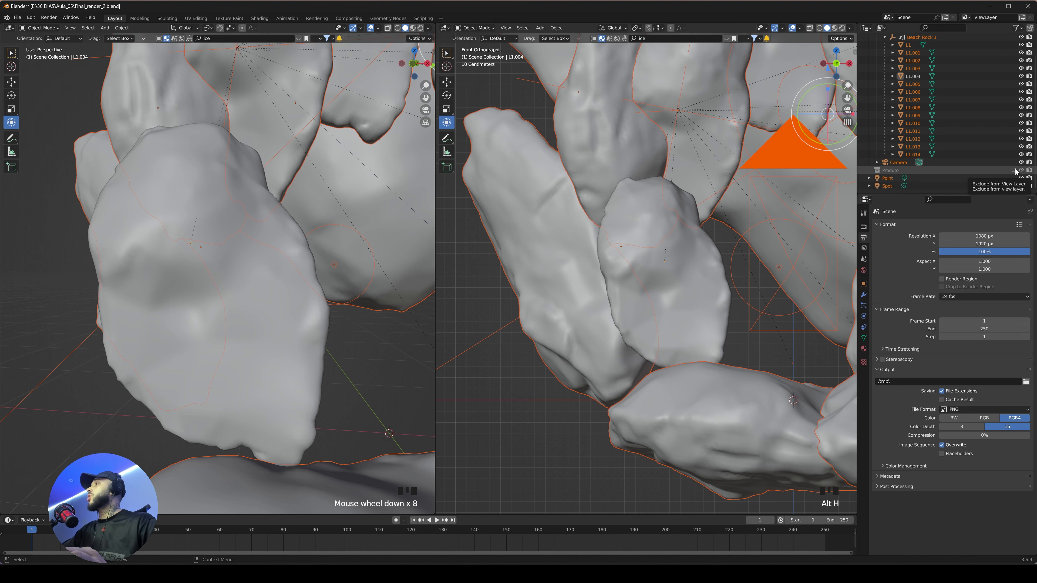
pyautogui.click(1015, 171)
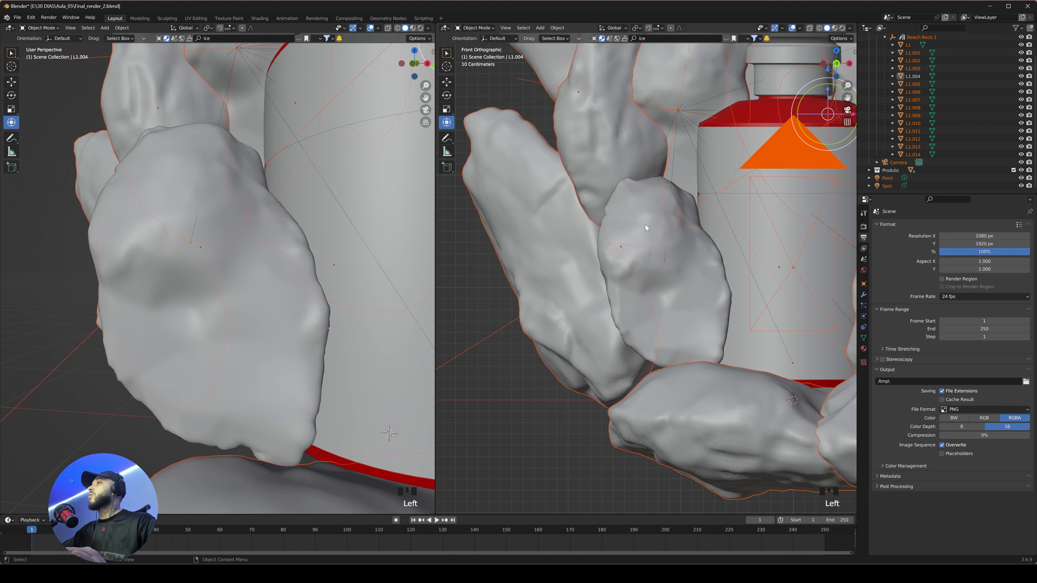
pyautogui.click(450, 247)
pyautogui.scroll(-2, 451, 248)
# - Link the Procedural Ice material from rock L1.004 to rocks L1.005 through L1.014, and reselect only L1.004
pyautogui.click(208, 270)
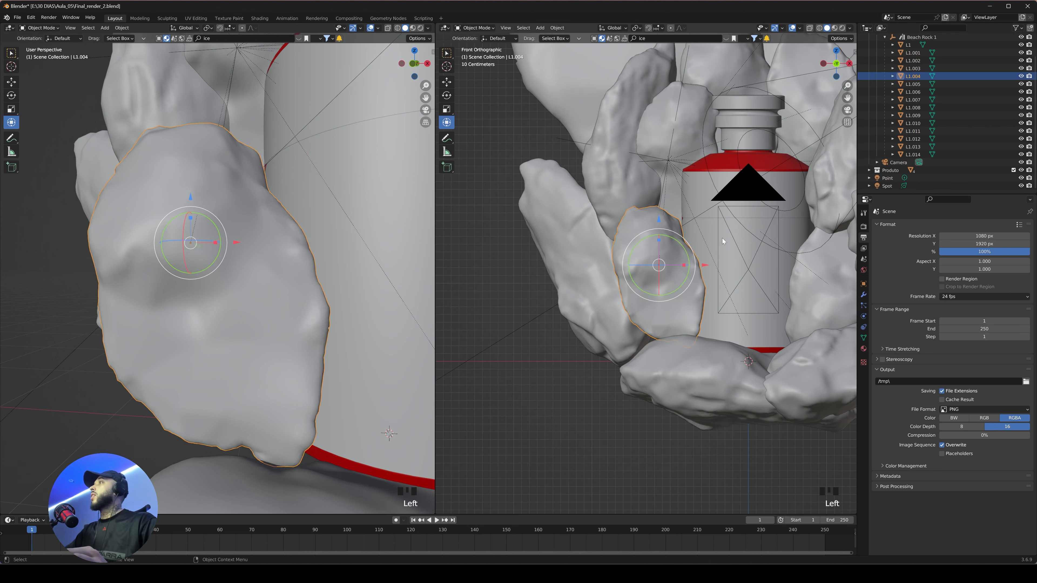
pyautogui.click(863, 348)
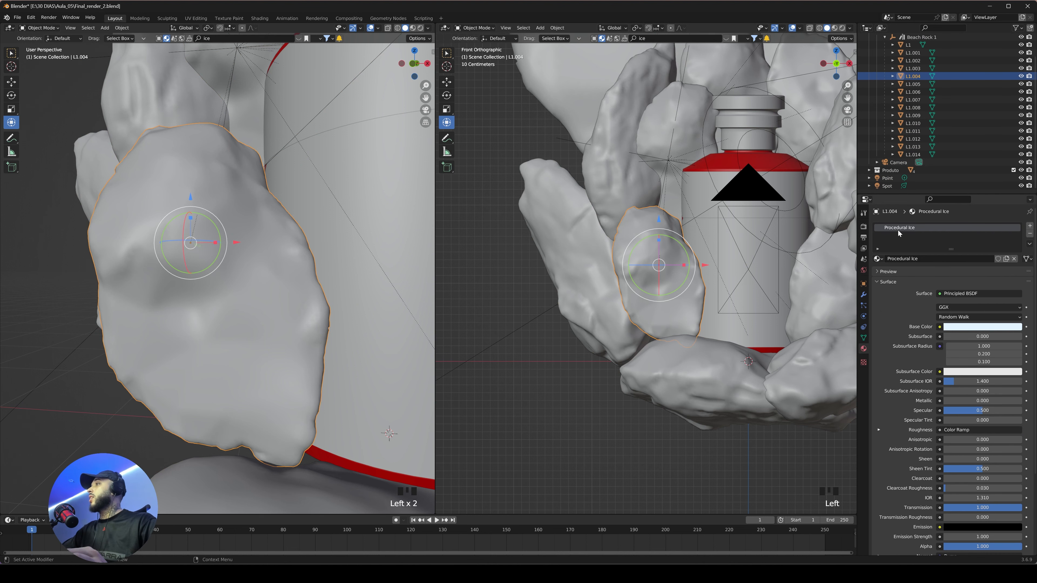
pyautogui.keyDown('shift'); pyautogui.click(911, 155); pyautogui.keyUp('shift')
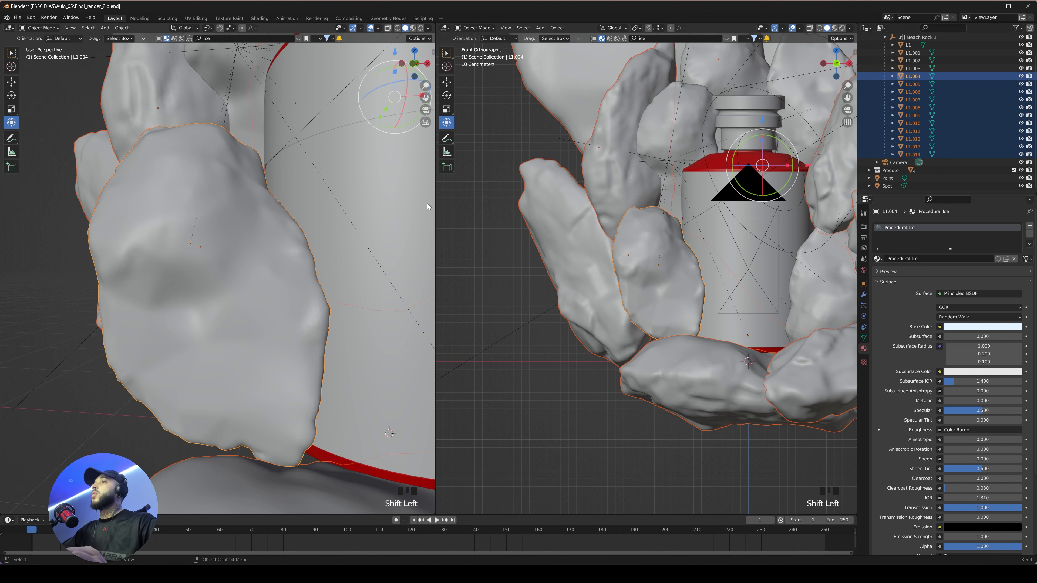
pyautogui.hotkey('ctrl', 'l')
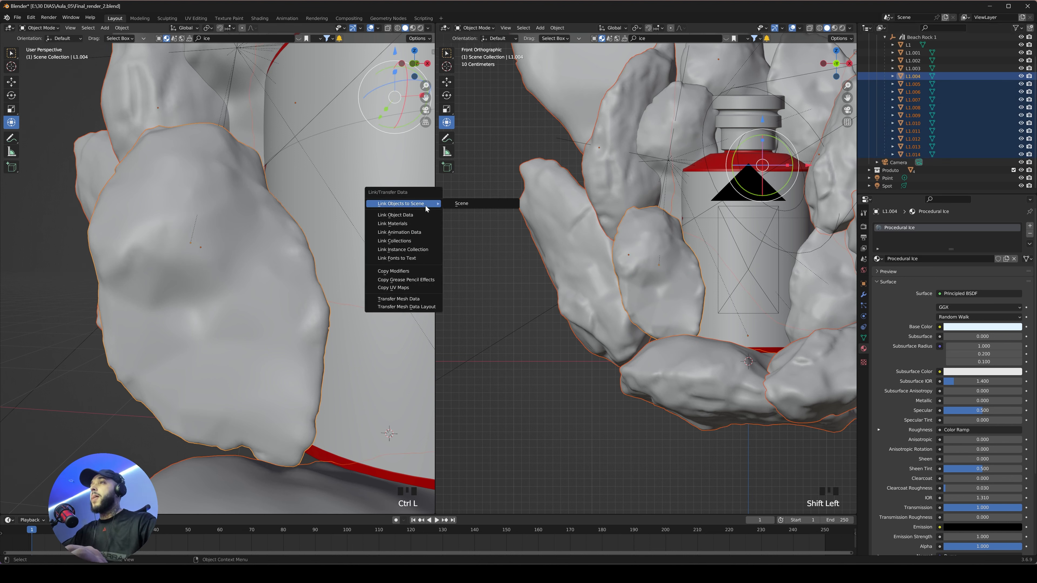
pyautogui.click(411, 225)
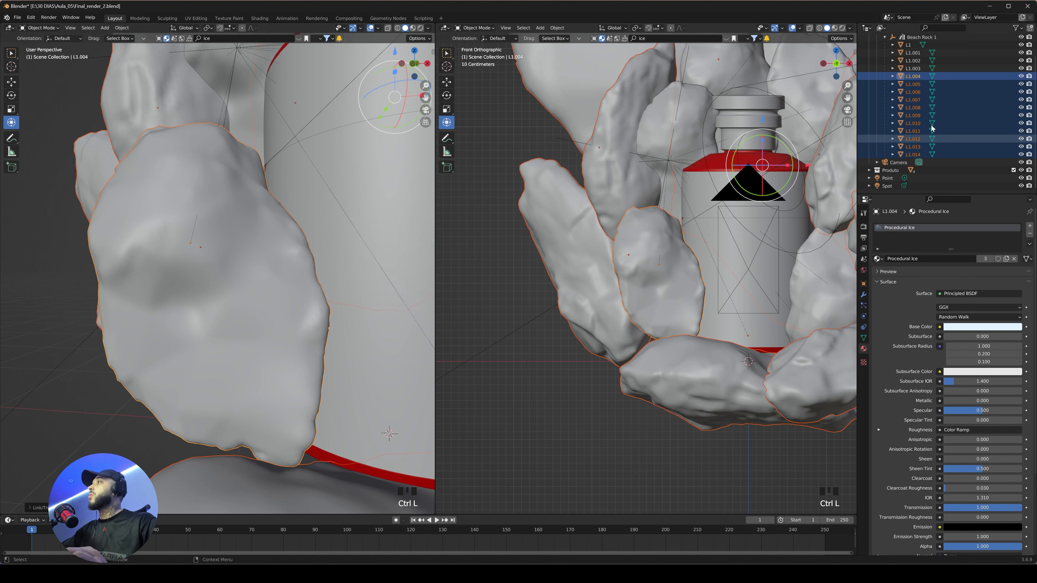
pyautogui.click(910, 76)
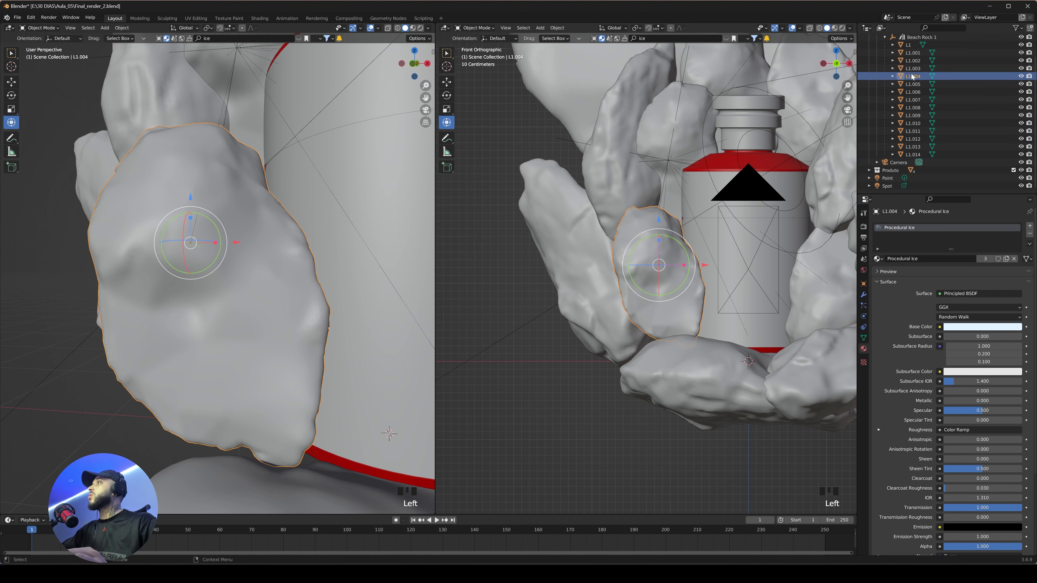
# - Link the Procedural Ice material from rock L1.004 to rocks L1 through L1.003 and clear the selection
pyautogui.keyDown('shift'); pyautogui.click(910, 45); pyautogui.keyUp('shift')
pyautogui.hotkey('ctrl', 'l')
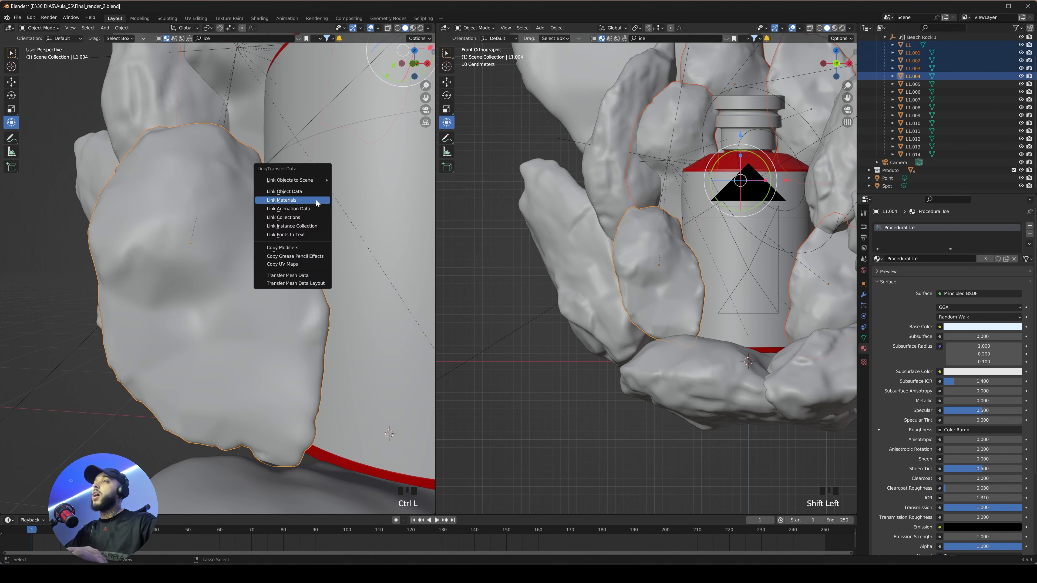
pyautogui.click(317, 203)
pyautogui.click(468, 198)
# - Check the ice rocks in material preview and in the rendered camera view, and inspect the spot light's placement around the bottle
pyautogui.press('z')
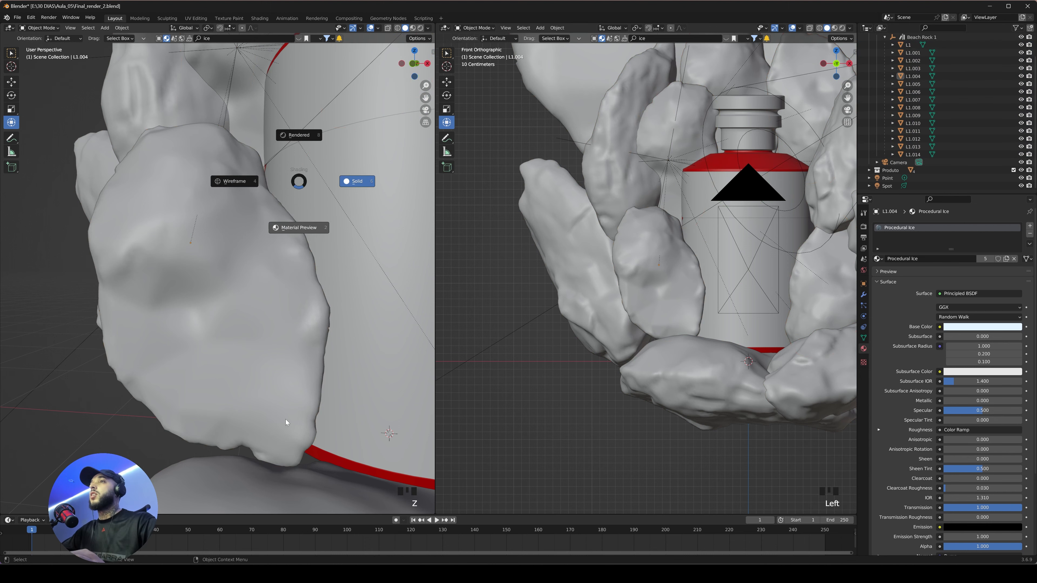
pyautogui.click(299, 228)
pyautogui.scroll(-6, 343, 211)
pyautogui.keyDown('shift'); pyautogui.moveTo(354, 207); pyautogui.dragTo(299, 238, button='middle'); pyautogui.keyUp('shift')
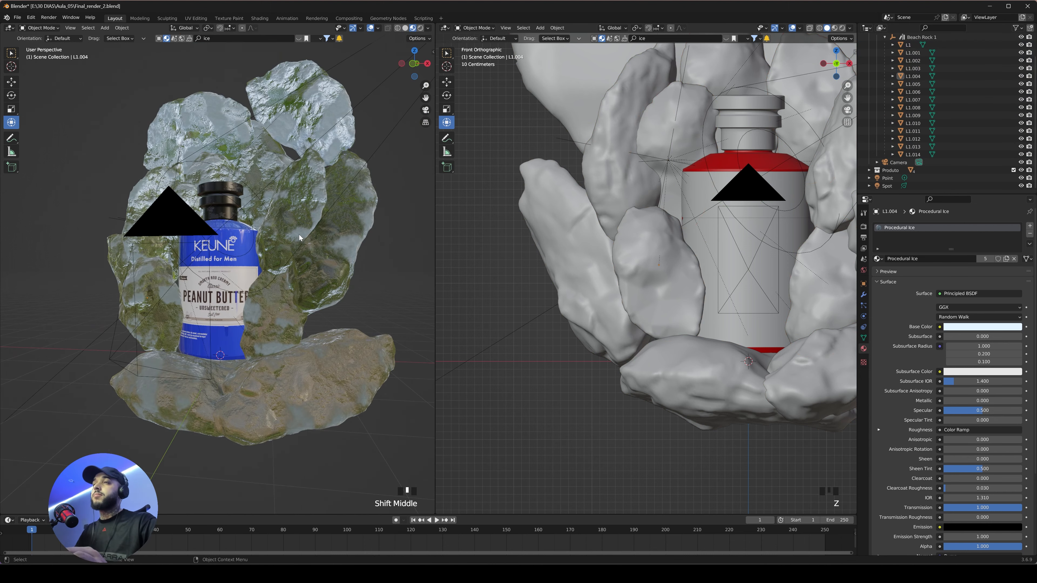
pyautogui.press('KP_0')
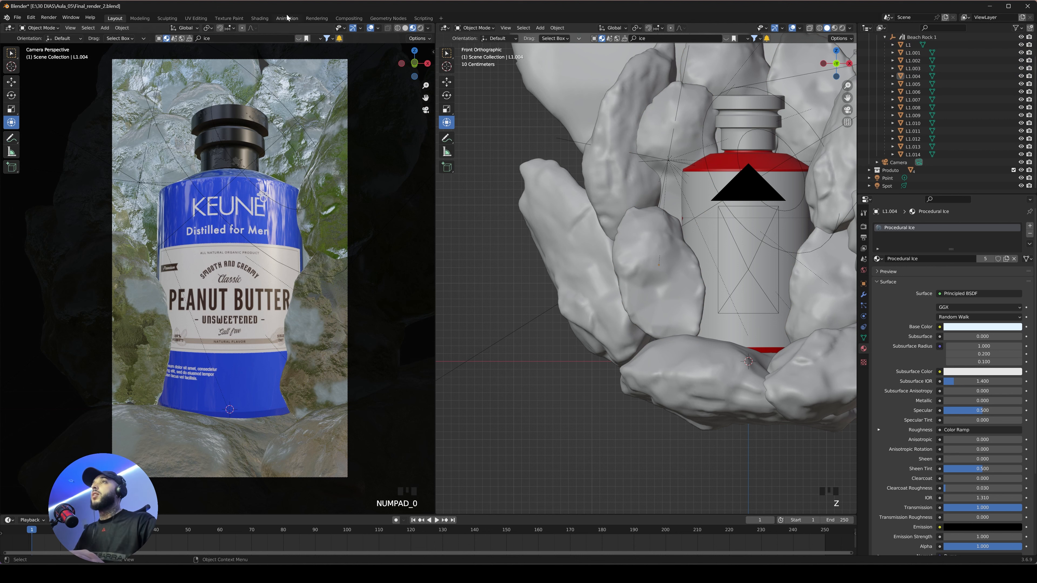
pyautogui.press('z')
pyautogui.click(406, 224)
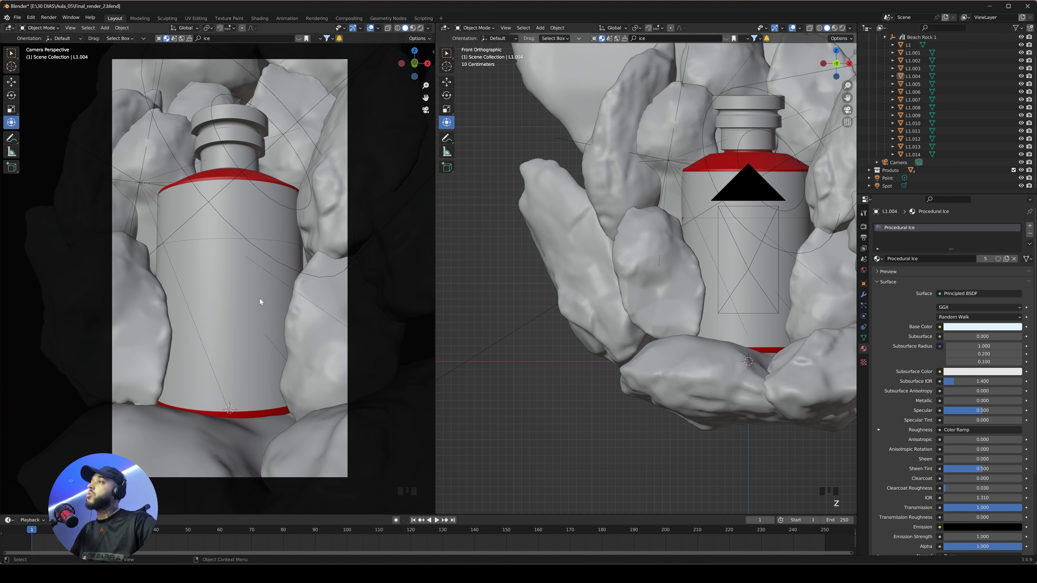
pyautogui.click(314, 311)
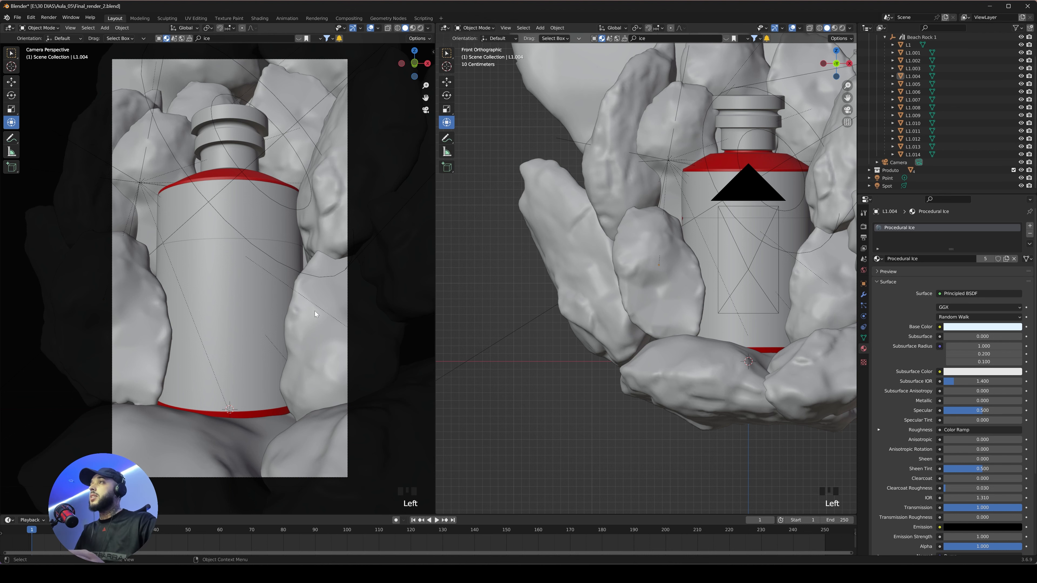
pyautogui.press('z')
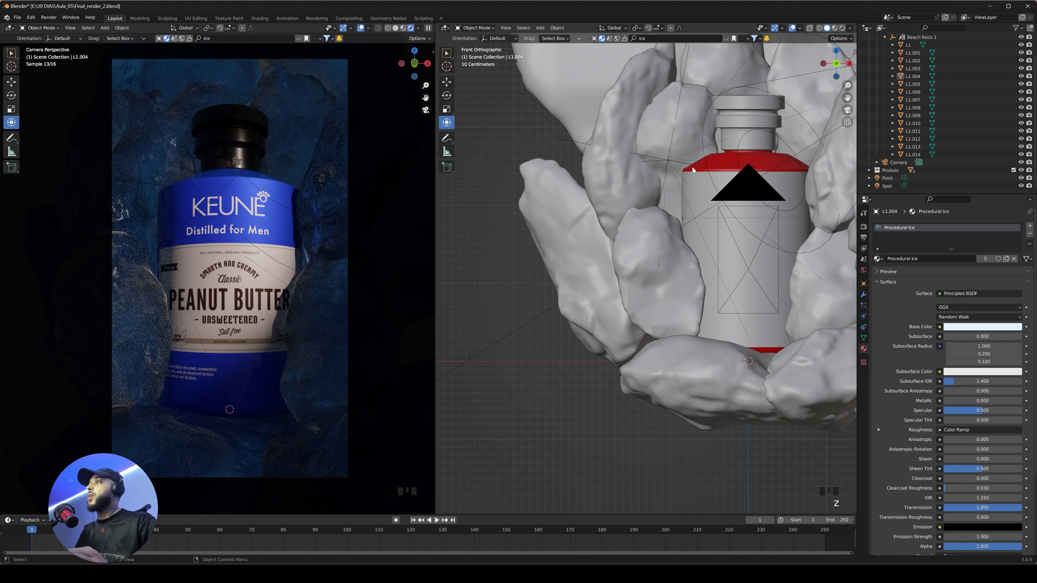
pyautogui.moveTo(692, 167); pyautogui.dragTo(589, 176, button='middle')
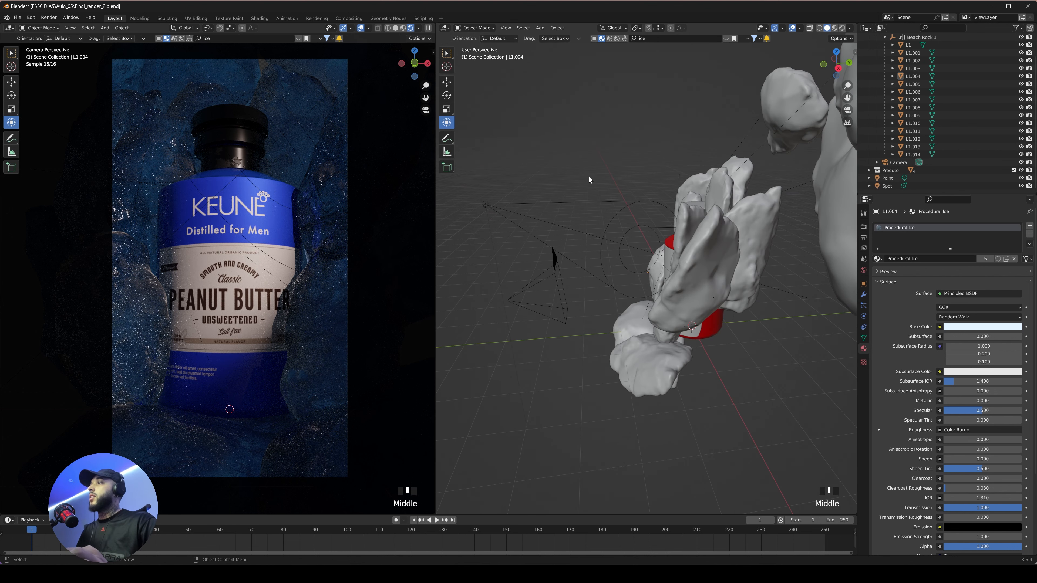
pyautogui.click(482, 204)
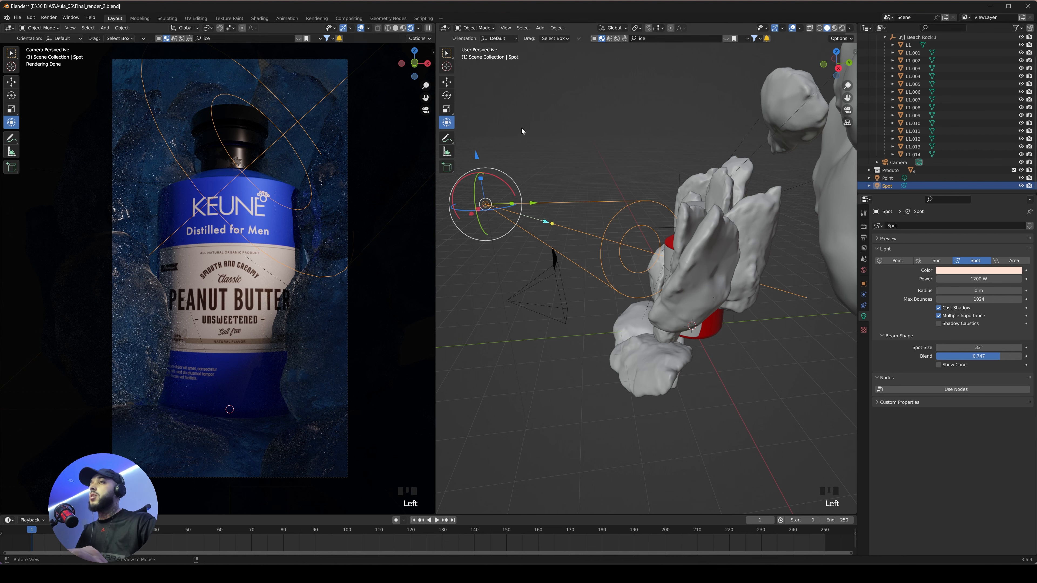
pyautogui.moveTo(521, 127); pyautogui.dragTo(673, 134, button='middle')
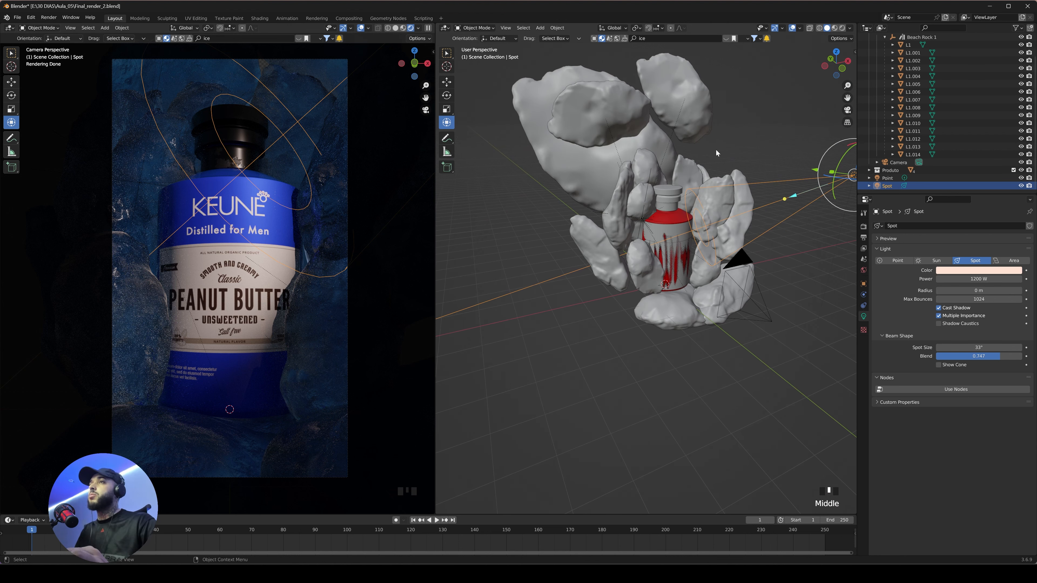
pyautogui.moveTo(715, 152); pyautogui.dragTo(675, 147, button='middle')
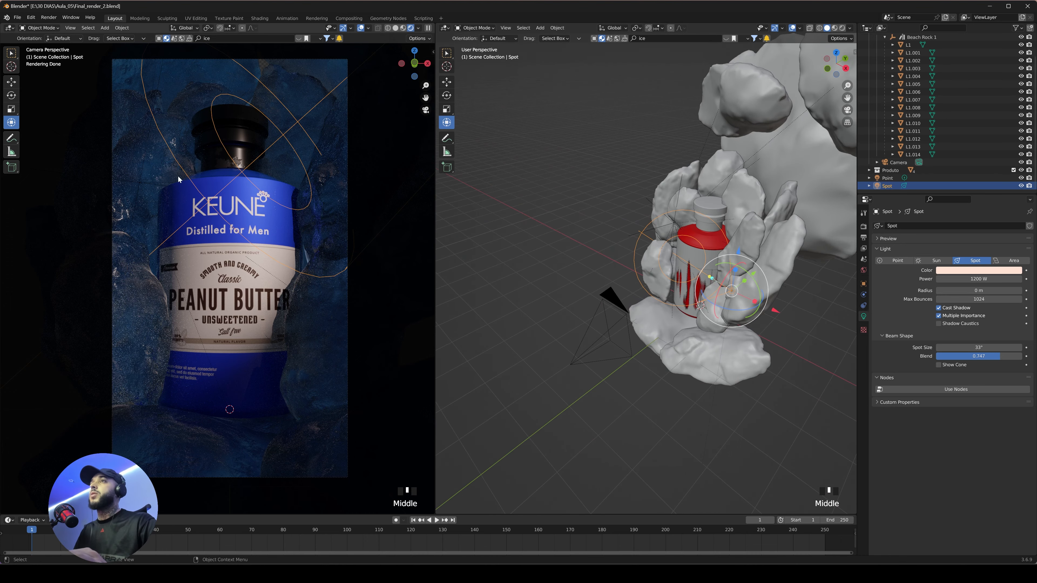
# - Duplicate the bottle body Pote in solid shading and shift the copy slightly toward the camera along the Y axis
pyautogui.press('z')
pyautogui.click(257, 163)
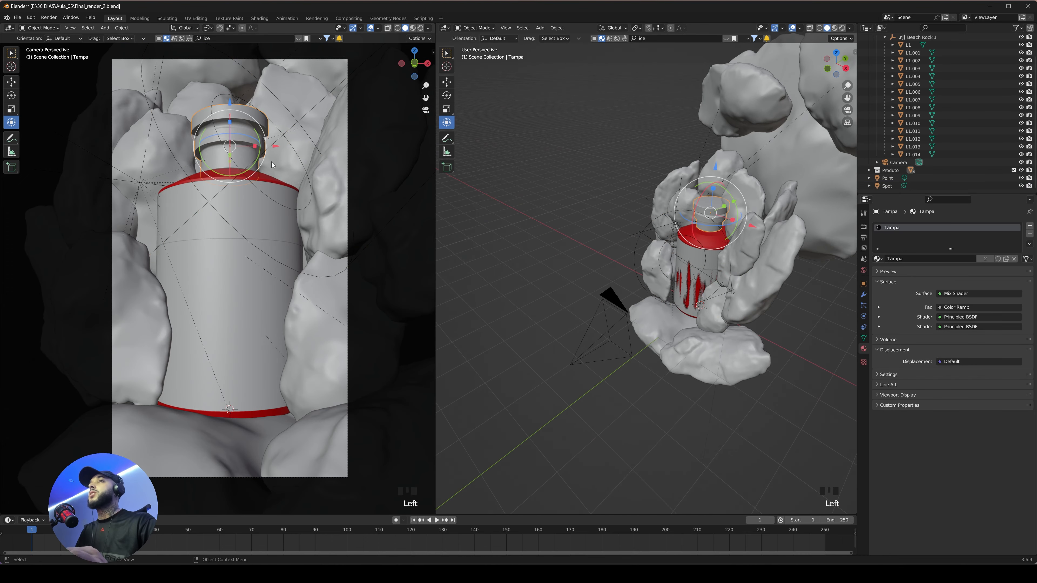
pyautogui.keyDown('ctrl'); pyautogui.moveTo(271, 161); pyautogui.dragTo(284, 179, button='middle'); pyautogui.keyUp('ctrl')
pyautogui.click(232, 134)
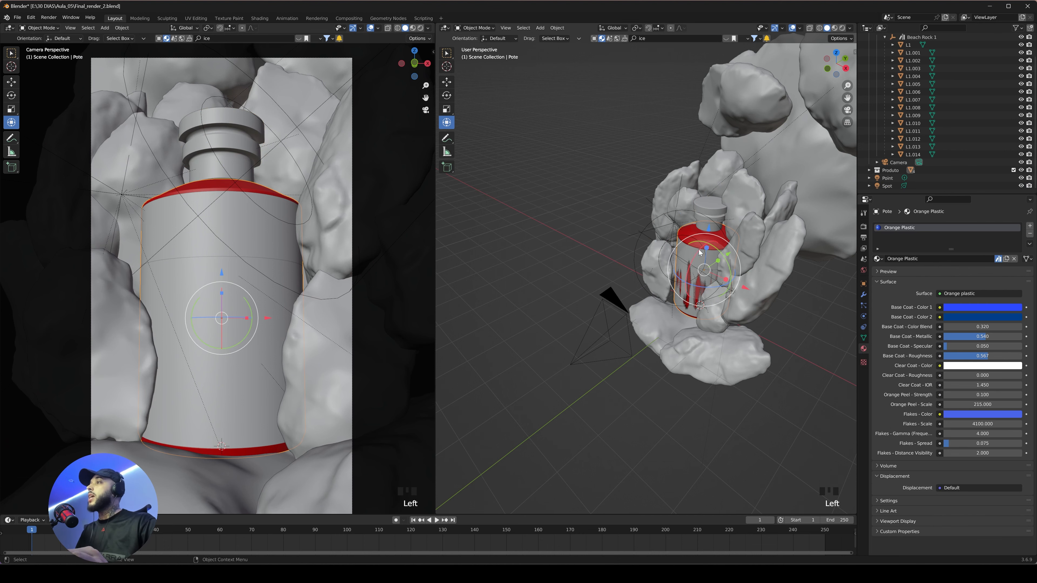
pyautogui.keyDown('ctrl'); pyautogui.moveTo(700, 214); pyautogui.dragTo(694, 201, button='middle'); pyautogui.keyUp('ctrl')
pyautogui.moveTo(735, 208)
pyautogui.keyDown('shift'); pyautogui.mouseDown(button='middle')
pyautogui.moveTo(682, 211)
pyautogui.moveTo(749, 227)
pyautogui.moveTo(669, 235)
pyautogui.moveTo(723, 213)
pyautogui.mouseUp(button='middle'); pyautogui.keyUp('shift')
pyautogui.press('Tab')
pyautogui.press('Tab')
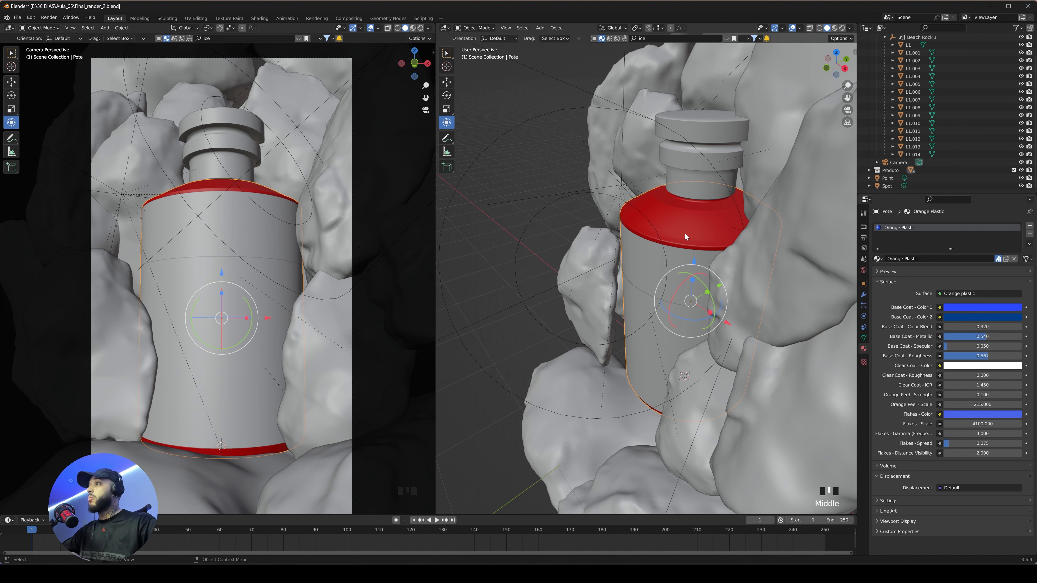
pyautogui.hotkey('shift', 'd')
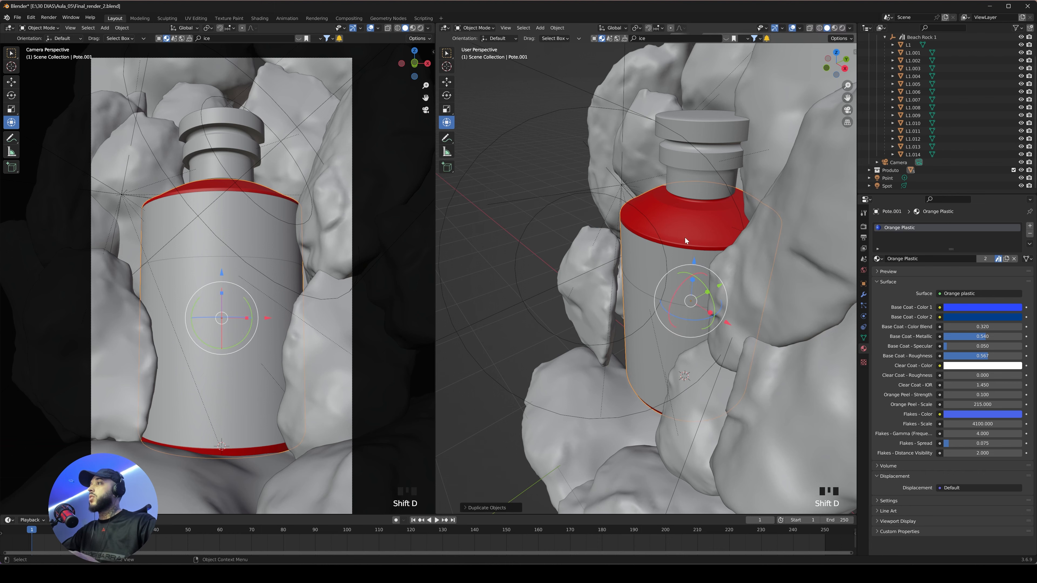
pyautogui.moveTo(685, 237); pyautogui.dragTo(716, 292, button='middle')
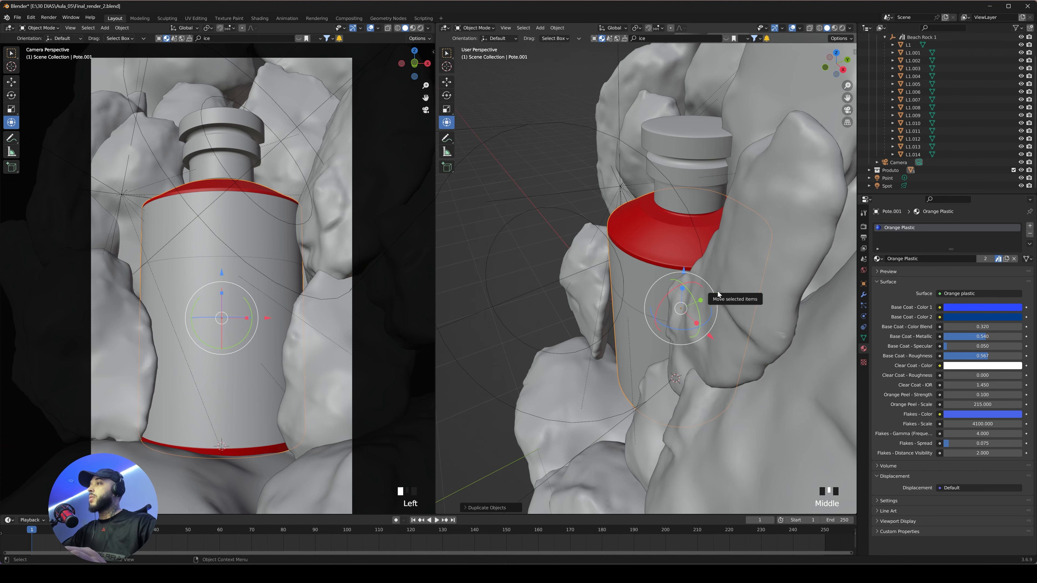
pyautogui.moveTo(718, 291); pyautogui.dragTo(725, 292)
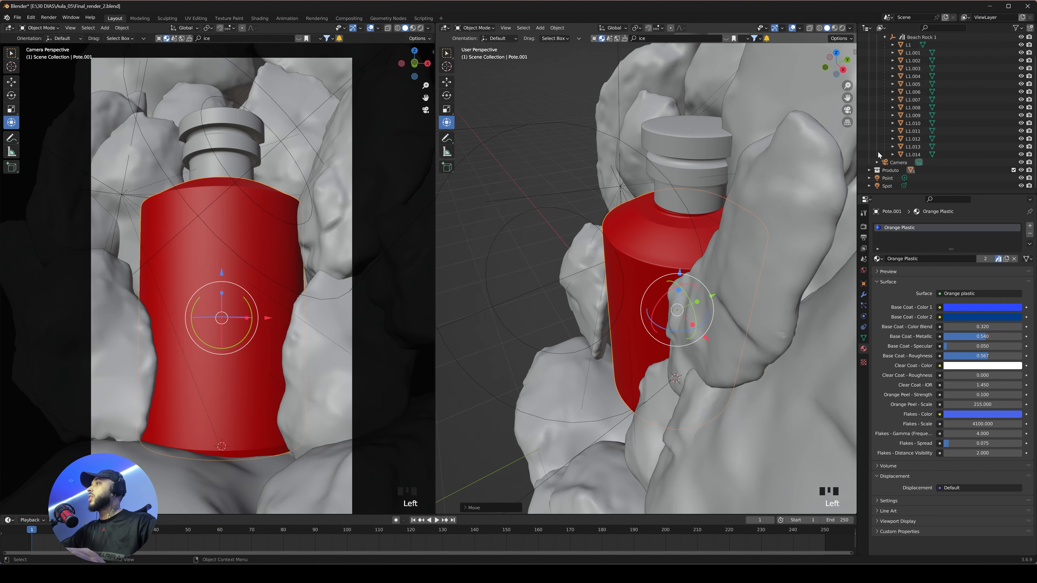
# - Rename the duplicated bottle body in the Produto collection to GELO and clear the selection
pyautogui.click(869, 170)
pyautogui.scroll(-4, 911, 174)
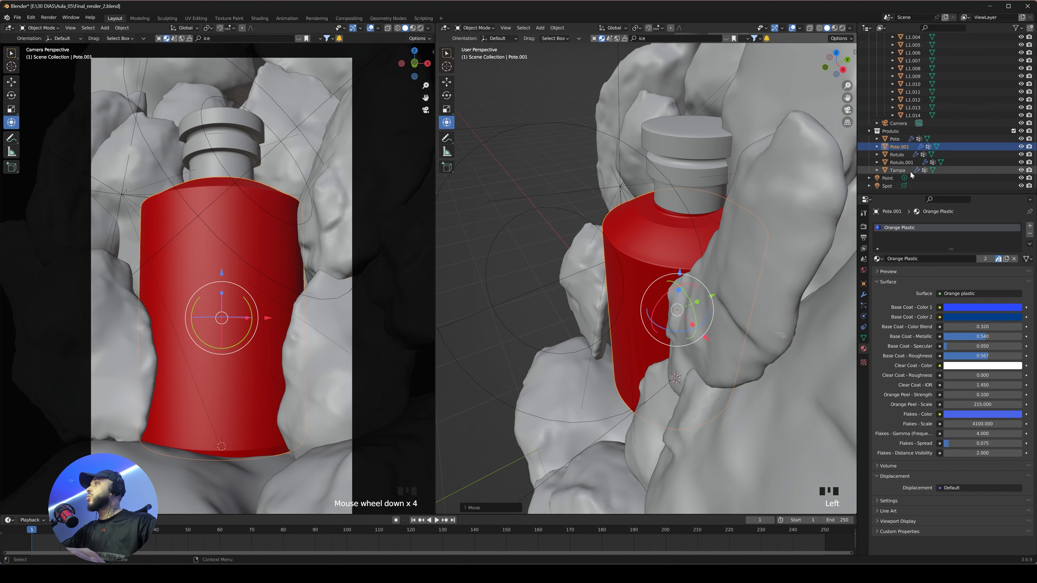
pyautogui.doubleClick(901, 146)
pyautogui.write('GELO')
pyautogui.press('Return')
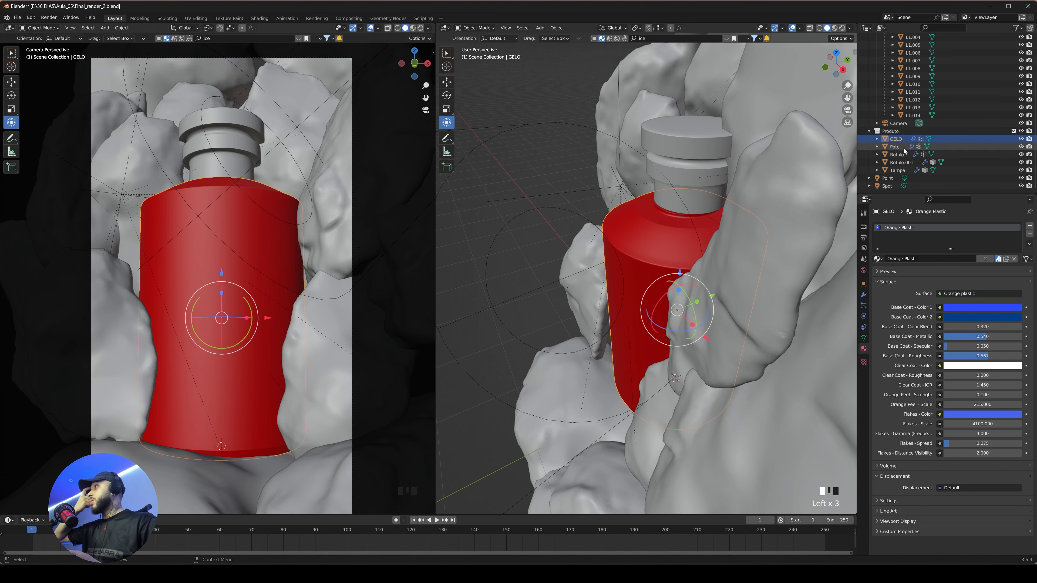
pyautogui.click(572, 87)
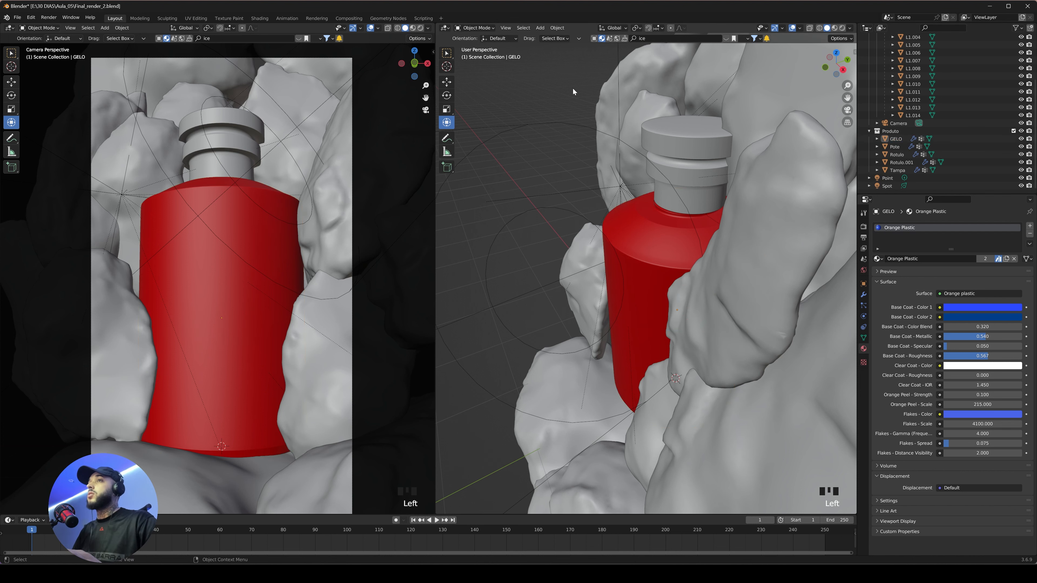
# - Replace the Orange Plastic material on the GELO object with Procedural Ice
pyautogui.click(254, 220)
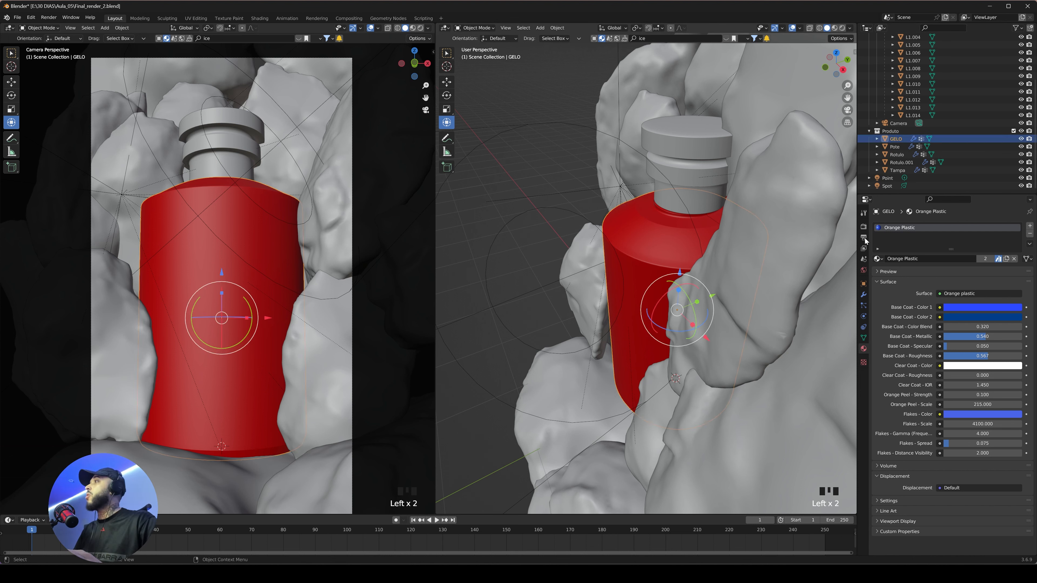
pyautogui.click(878, 259)
pyautogui.click(903, 323)
pyautogui.click(572, 90)
# - Examine the ice layer over the bottle in material preview and in rendered shading through the camera
pyautogui.press('z')
pyautogui.click(315, 208)
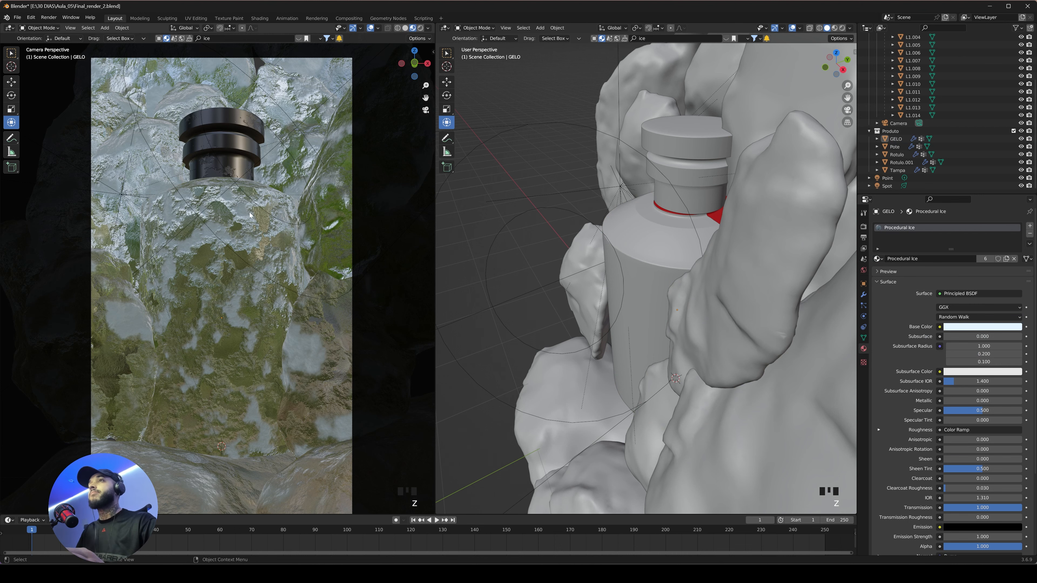
pyautogui.moveTo(306, 253); pyautogui.dragTo(244, 209, button='middle')
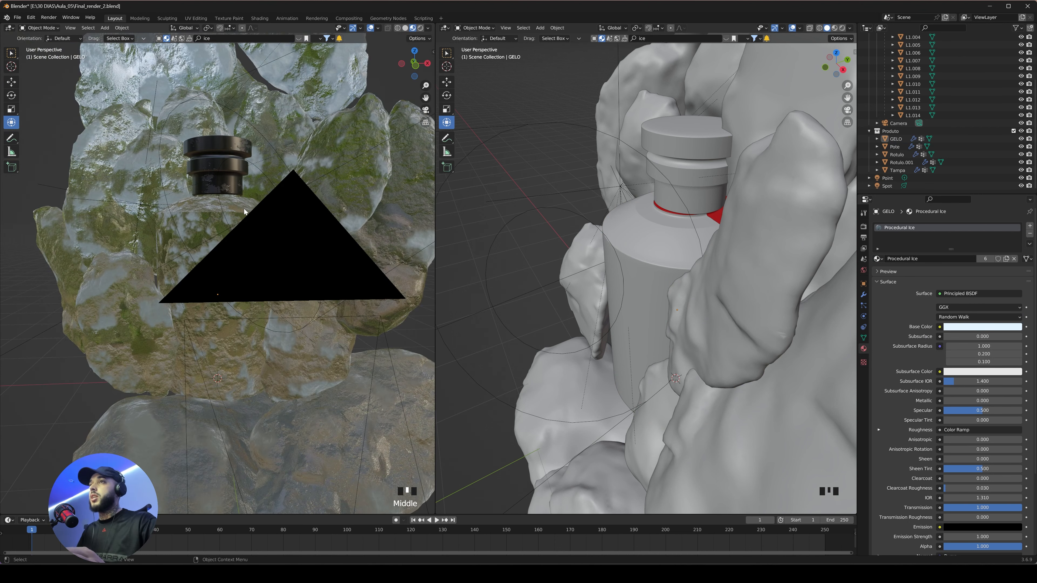
pyautogui.press('KP_0')
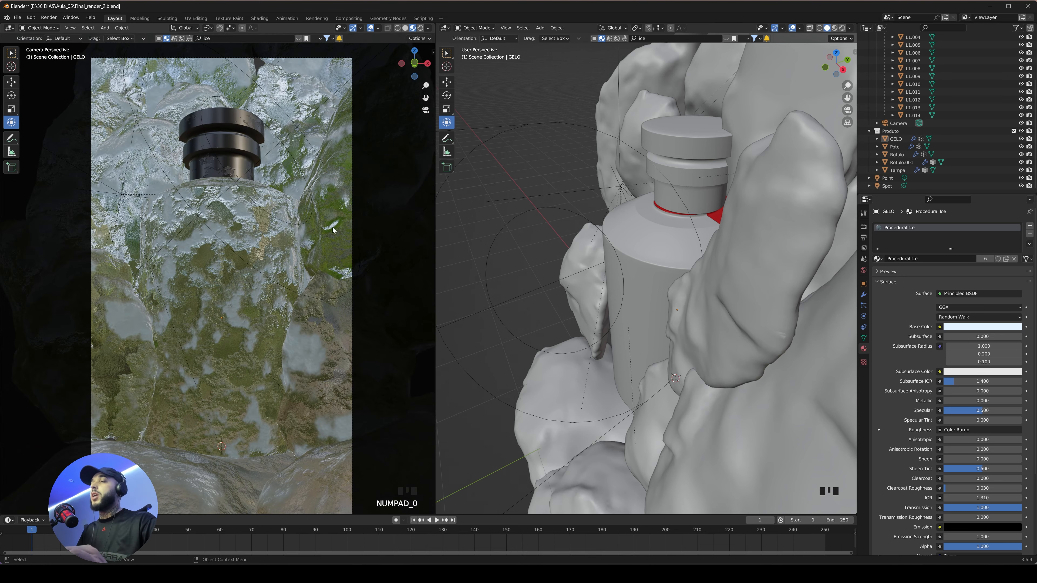
pyautogui.keyDown('ctrl'); pyautogui.moveTo(333, 227); pyautogui.dragTo(324, 225, button='middle'); pyautogui.keyUp('ctrl')
pyautogui.press('z')
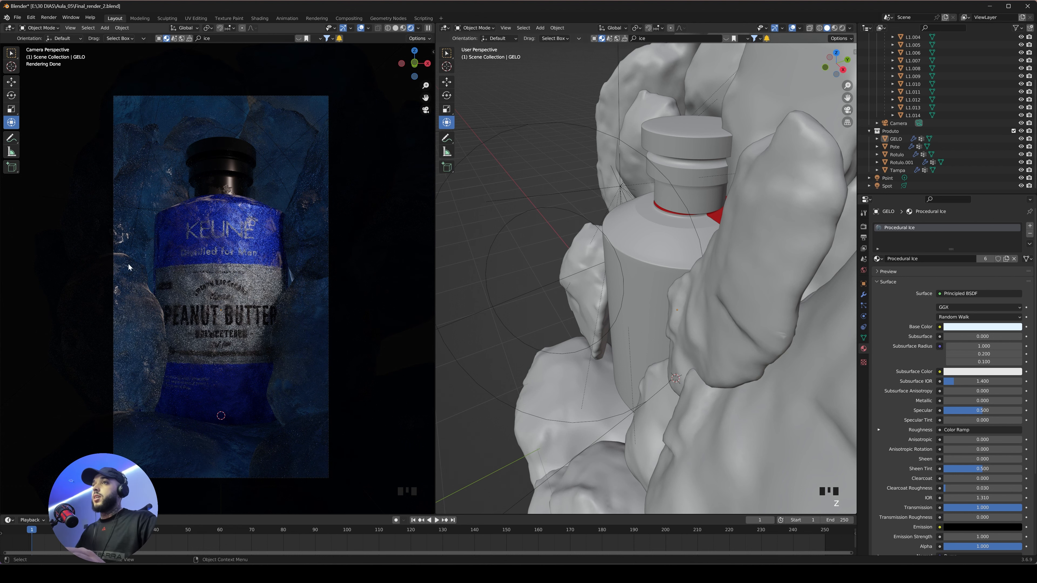
# - Make GELO's Procedural Ice material a single-user copy and show its nodes in the Shader Editor beside the material preview
pyautogui.press('z')
pyautogui.click(257, 221)
pyautogui.press('z')
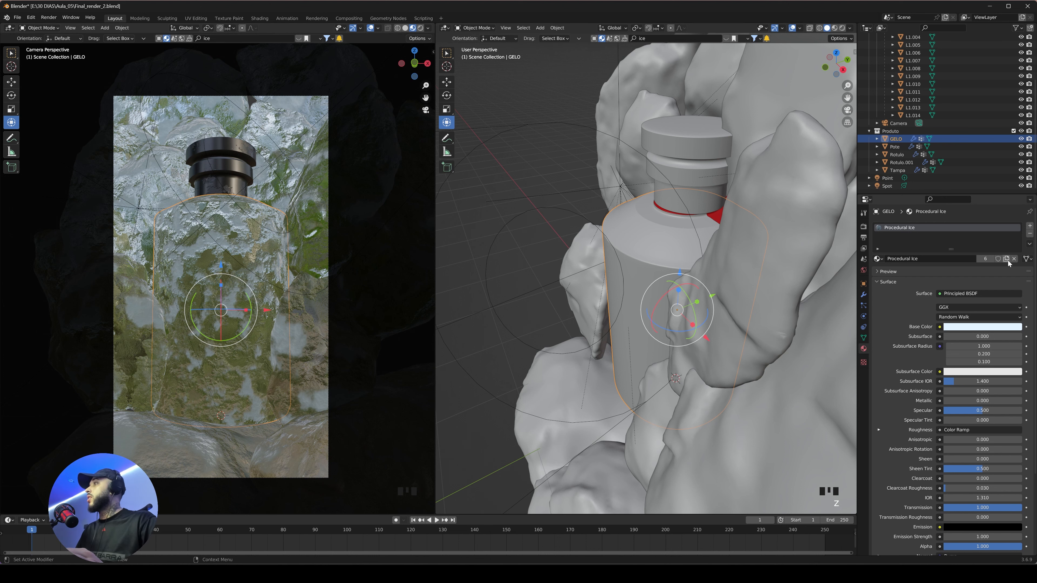
pyautogui.click(985, 258)
pyautogui.click(445, 28)
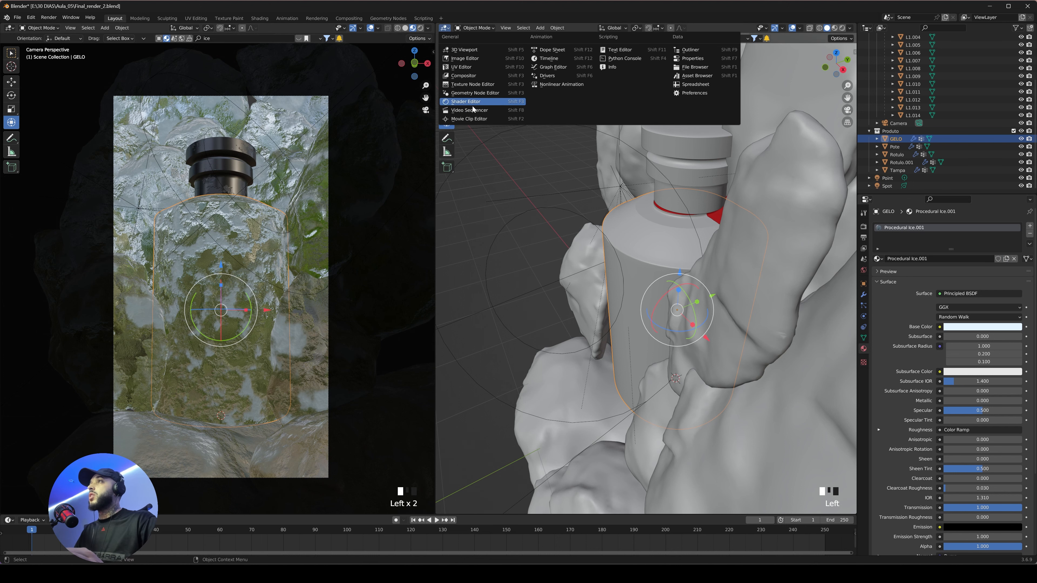
pyautogui.click(474, 106)
# - Set the Scale of the upper Noise Texture node to 2 and of the lower Noise Texture node to 0.6
pyautogui.keyDown('shift'); pyautogui.moveTo(519, 223); pyautogui.dragTo(699, 215, button='middle'); pyautogui.keyUp('shift')
pyautogui.keyDown('shift'); pyautogui.moveTo(615, 218); pyautogui.dragTo(459, 225, button='middle'); pyautogui.keyUp('shift')
pyautogui.keyDown('ctrl'); pyautogui.moveTo(460, 225); pyautogui.dragTo(669, 185, button='middle'); pyautogui.keyUp('ctrl')
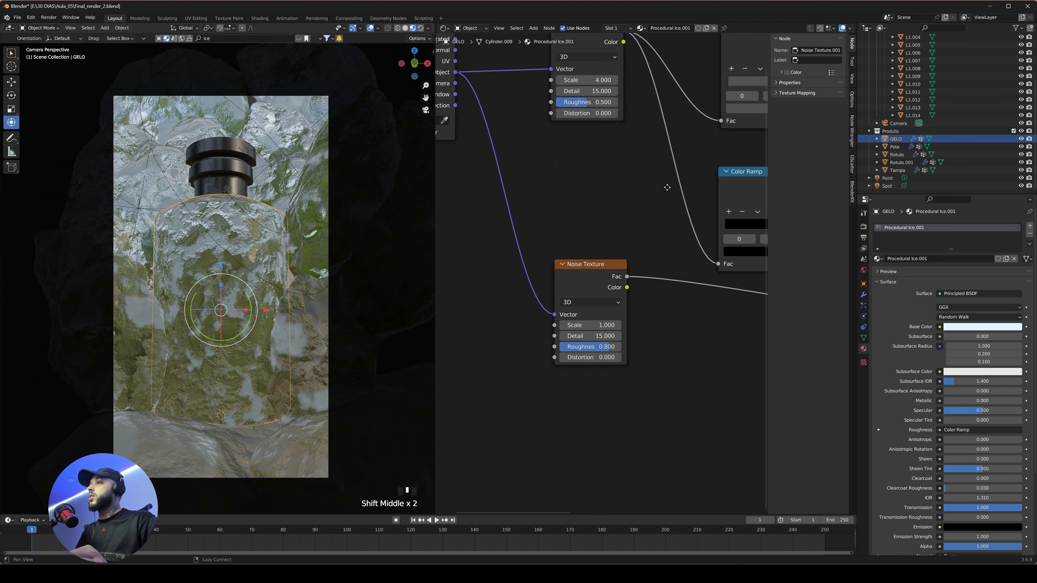
pyautogui.keyDown('shift'); pyautogui.moveTo(604, 190); pyautogui.dragTo(604, 312, button='middle'); pyautogui.keyUp('shift')
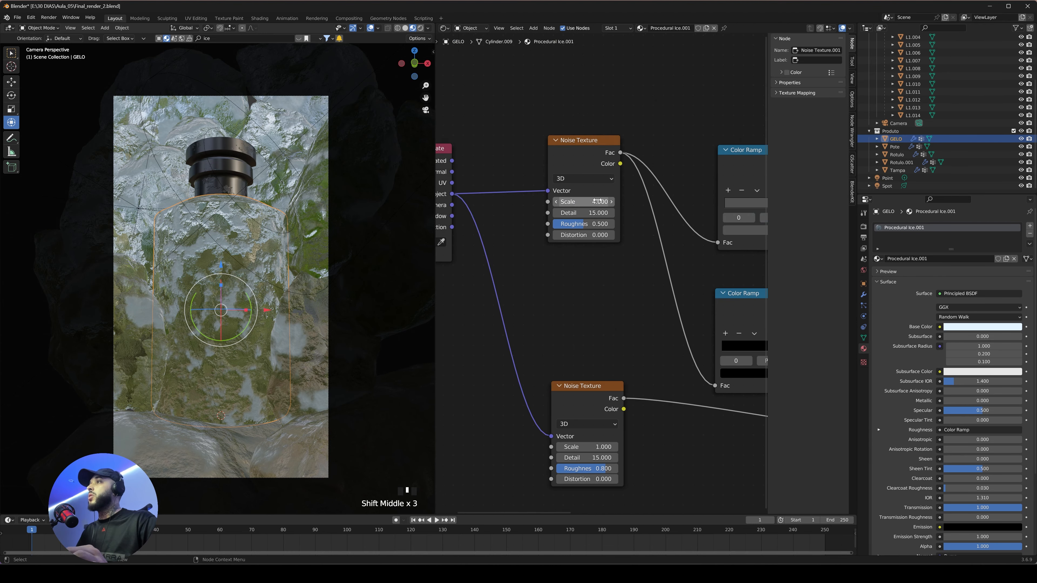
pyautogui.click(588, 202)
pyautogui.write('2')
pyautogui.press('Return')
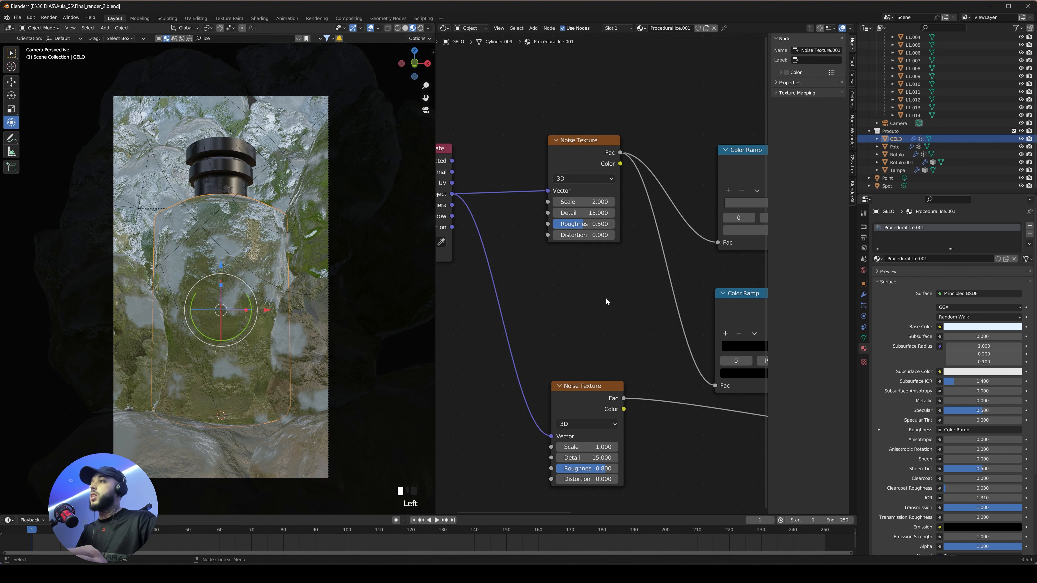
pyautogui.keyDown('shift'); pyautogui.moveTo(598, 447); pyautogui.dragTo(598, 354, button='middle'); pyautogui.keyUp('shift')
pyautogui.click(598, 354)
pyautogui.write('0.6')
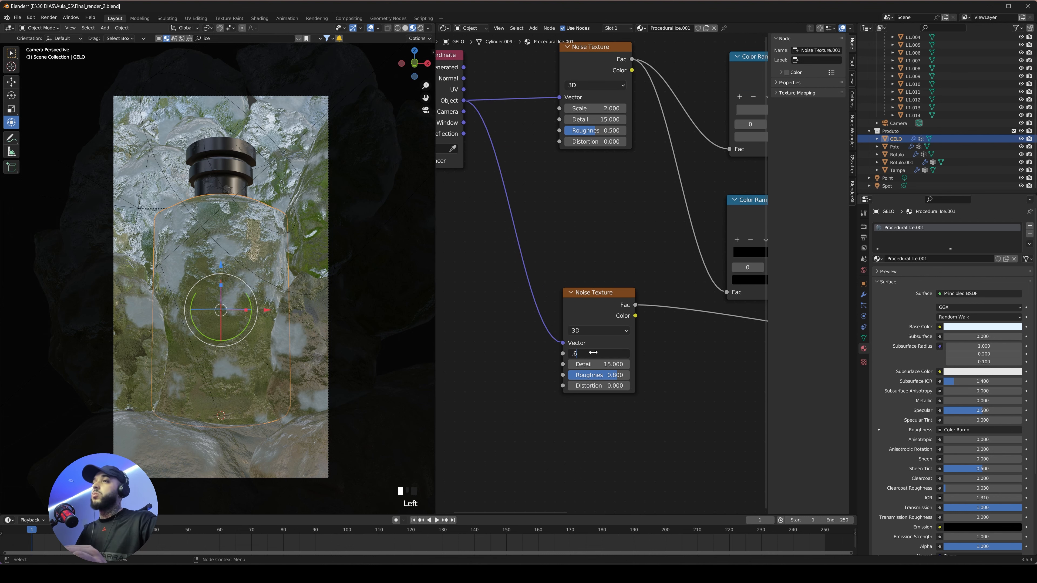
pyautogui.press('Return')
# - Move the black stop of the lower Color Ramp to 0.526 and the first stop of the upper Color Ramp to 0.418
pyautogui.keyDown('shift'); pyautogui.moveTo(758, 239); pyautogui.dragTo(593, 233, button='middle'); pyautogui.keyUp('shift')
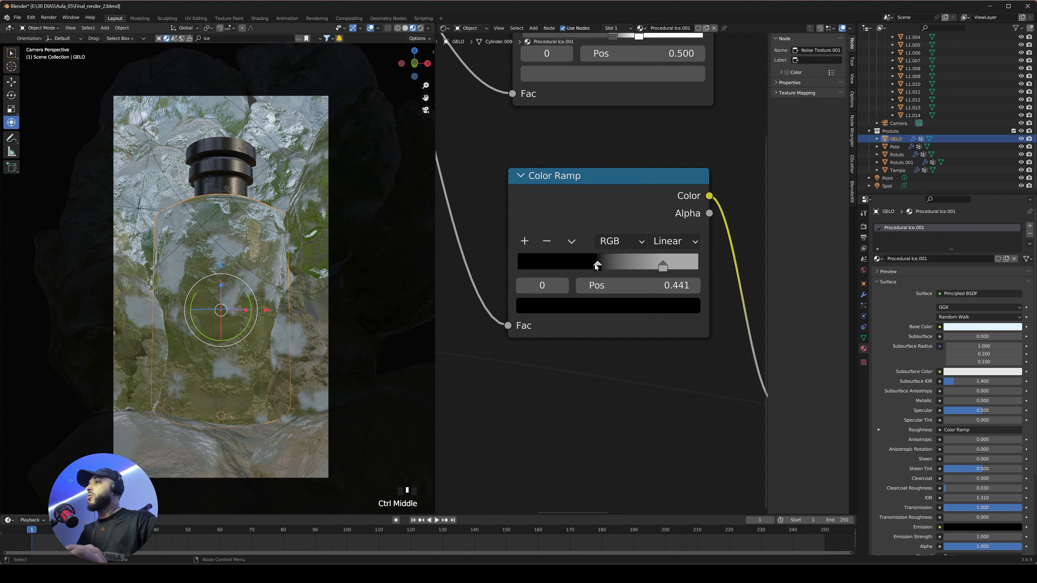
pyautogui.moveTo(596, 267); pyautogui.dragTo(619, 266)
pyautogui.moveTo(619, 253); pyautogui.dragTo(562, 369, button='middle')
pyautogui.moveTo(557, 149); pyautogui.dragTo(563, 150)
pyautogui.moveTo(583, 150); pyautogui.dragTo(542, 149)
# - Check the adjusted ice layer in the rendered camera view and switch the node editor back to a 3D Viewport
pyautogui.press('z')
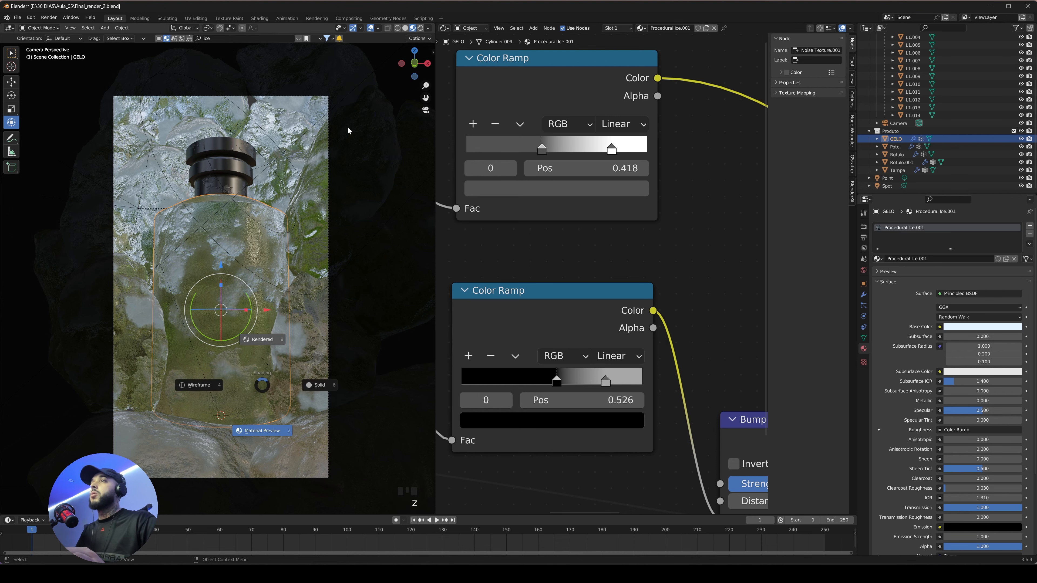
pyautogui.click(444, 28)
pyautogui.click(465, 51)
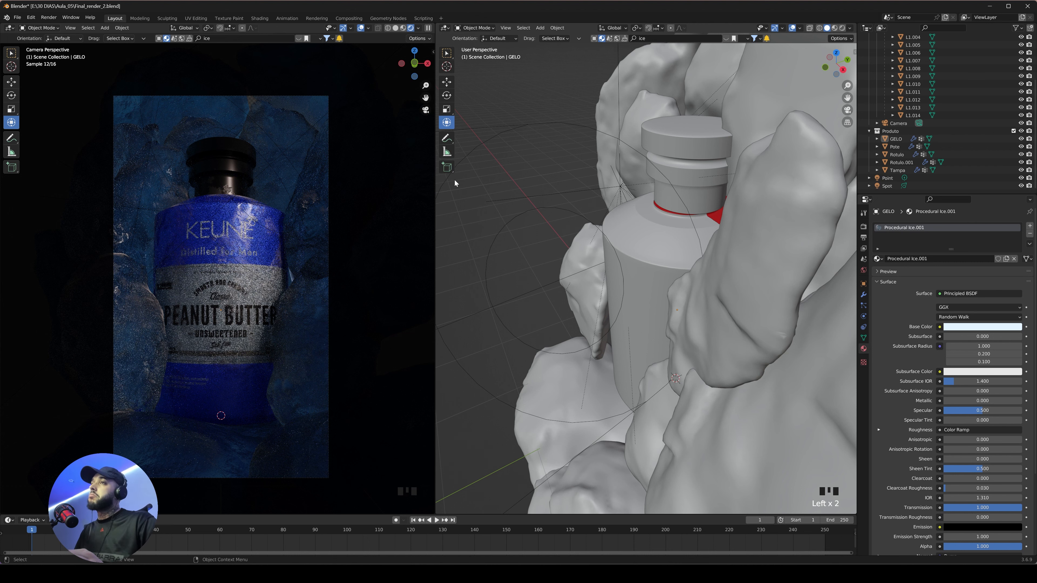
pyautogui.press('z')
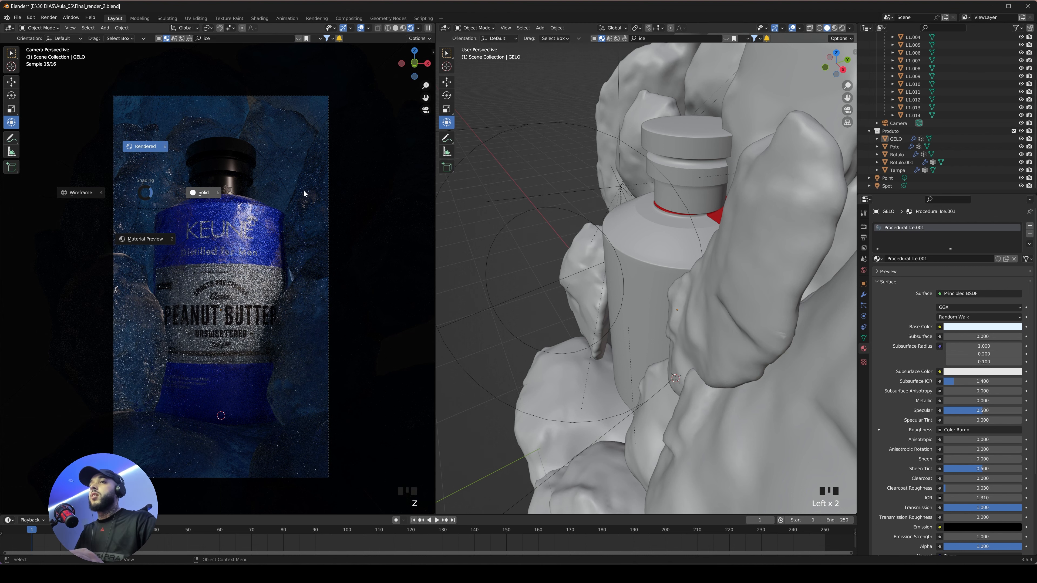
# - Select the bottle cap and check the Real Snow add-on's coverage and height options beside the camera view
pyautogui.click(235, 176)
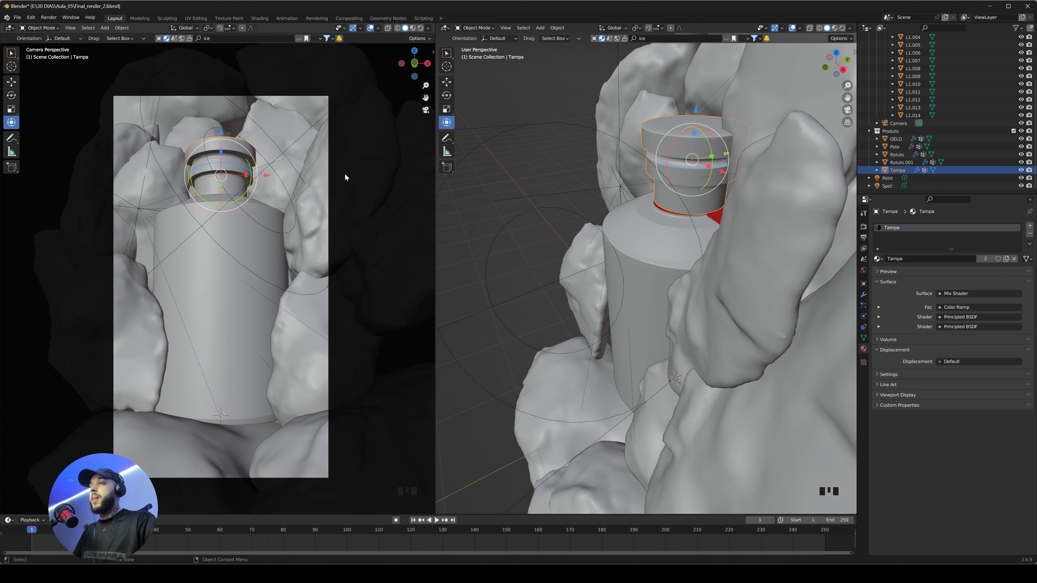
pyautogui.press('n')
pyautogui.press('n')
pyautogui.press('n')
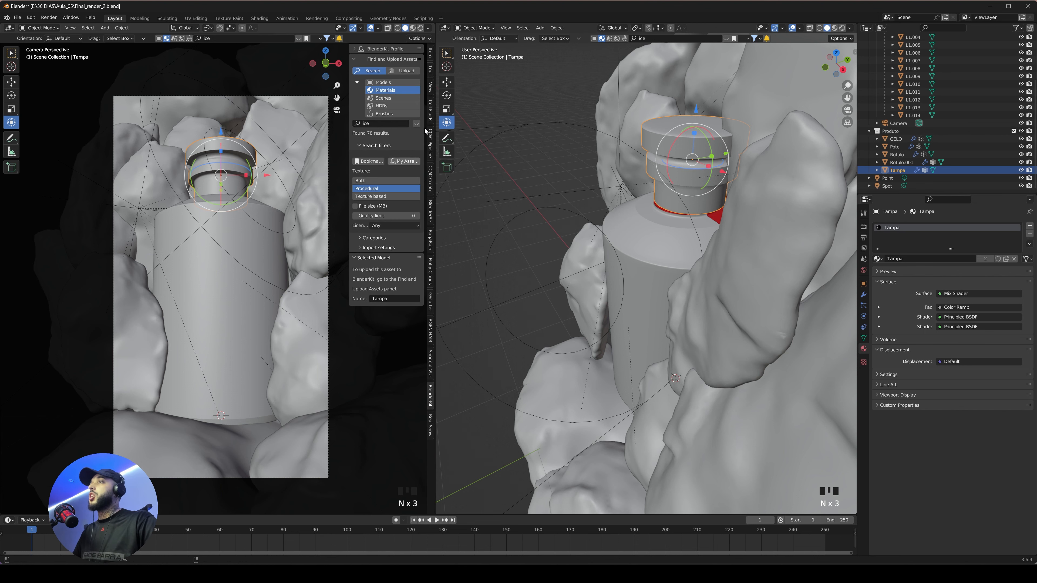
pyautogui.press('n')
pyautogui.press('n')
pyautogui.press('n')
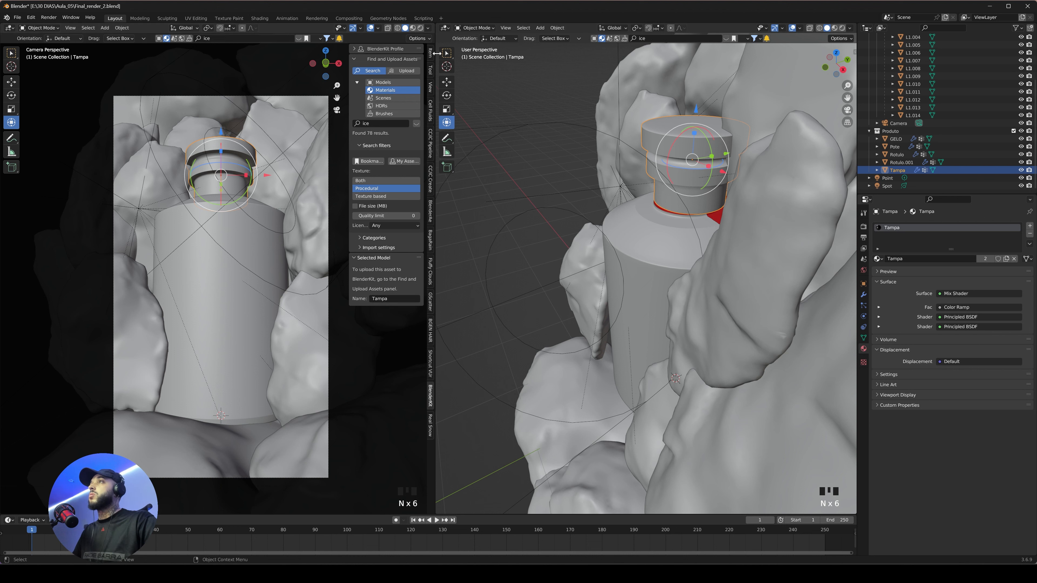
pyautogui.press('n')
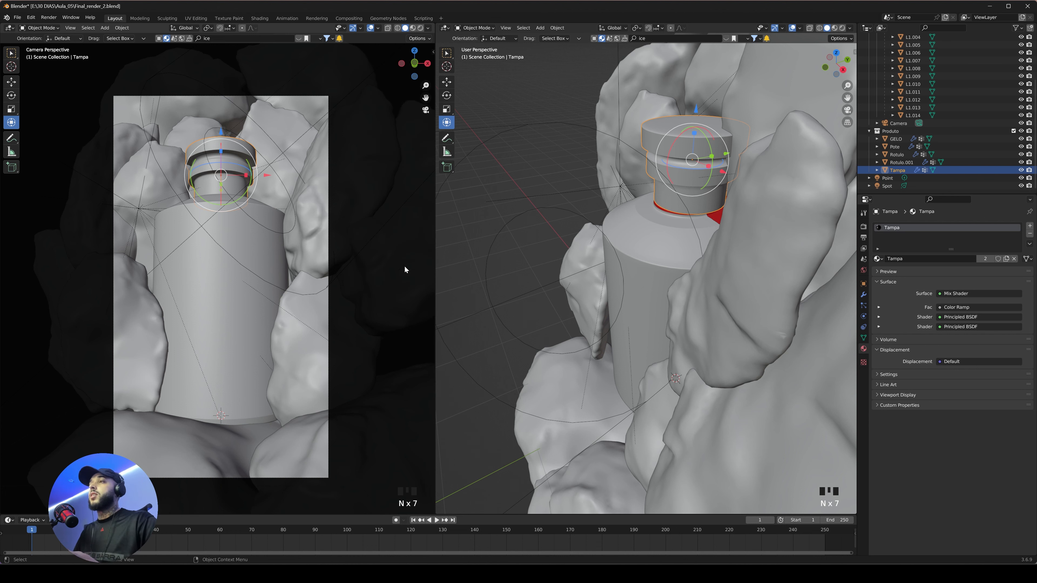
pyautogui.press('n')
pyautogui.click(431, 427)
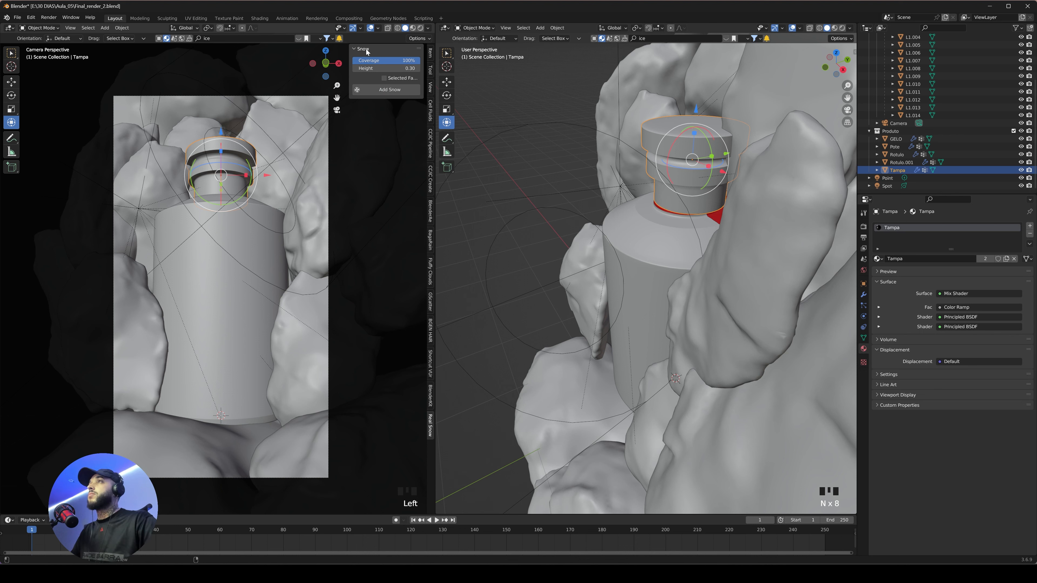
pyautogui.press('n')
# - Look up the Real Snow add-on in the preferences by searching for "real", and save the preferences
pyautogui.click(31, 18)
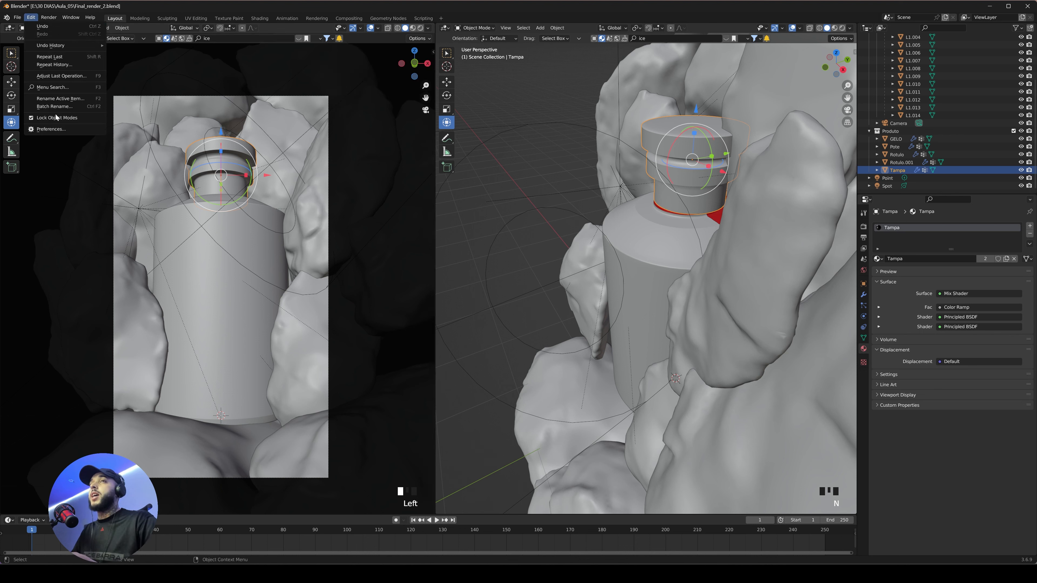
pyautogui.click(59, 130)
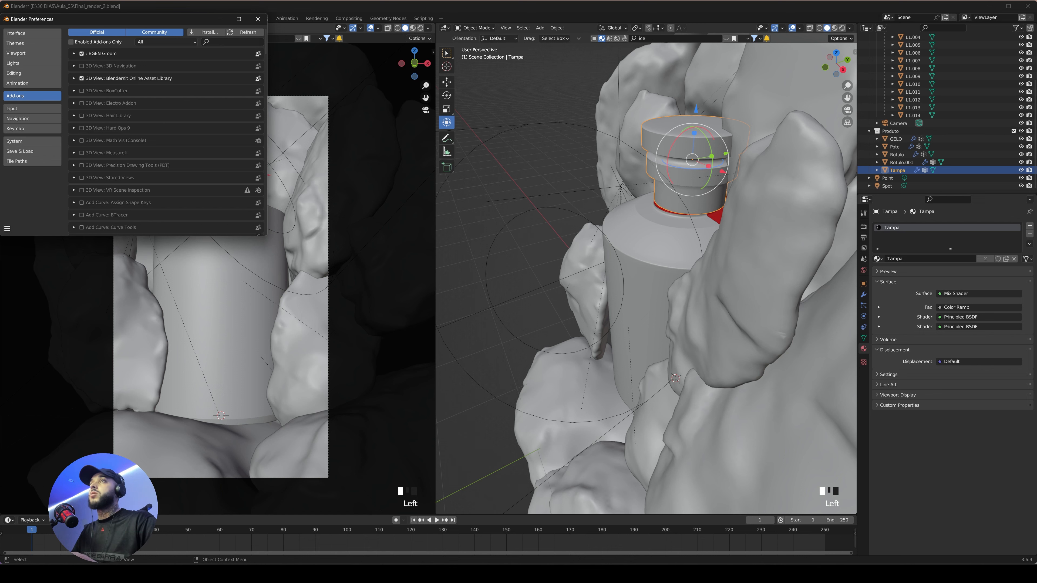
pyautogui.click(234, 41)
pyautogui.write('real')
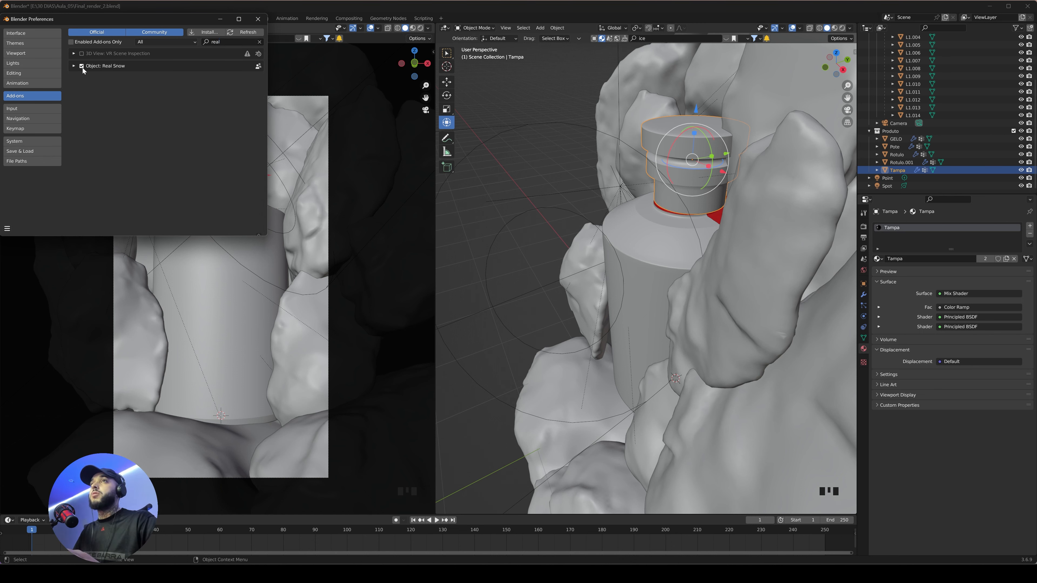
pyautogui.click(7, 228)
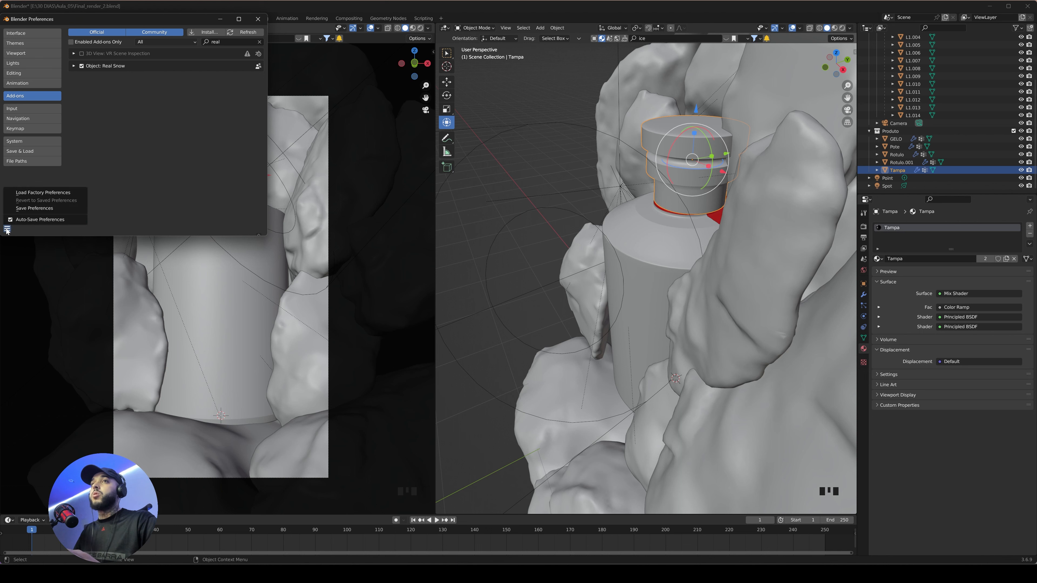
pyautogui.click(45, 208)
pyautogui.click(257, 19)
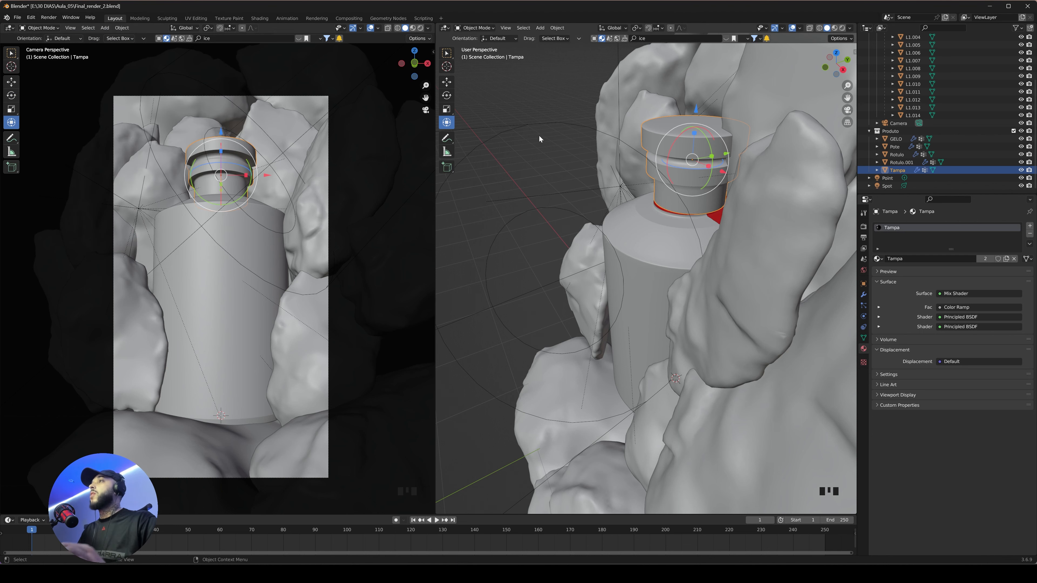
# - Add snow with a height of 0.25 to the bottle cap using the Real Snow add-on
pyautogui.click(533, 136)
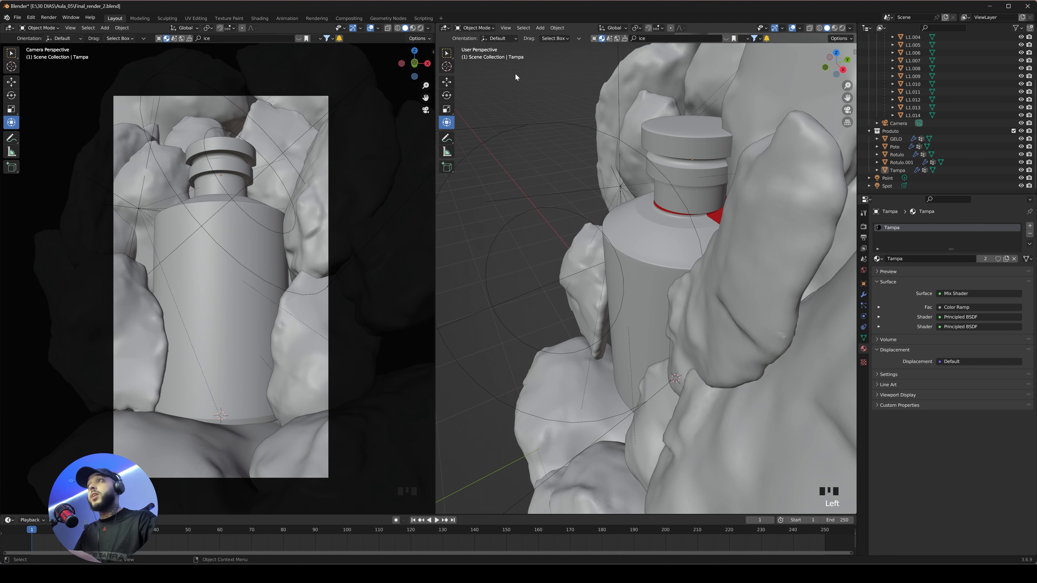
pyautogui.click(215, 192)
pyautogui.keyDown('alt'); pyautogui.moveTo(215, 192); pyautogui.dragTo(222, 179); pyautogui.keyUp('alt')
pyautogui.click(225, 175)
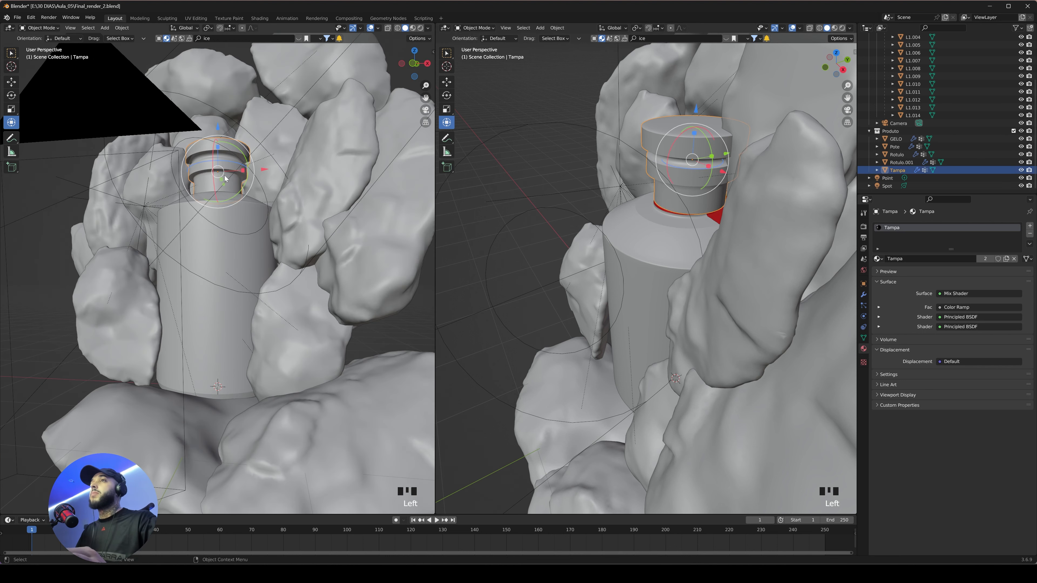
pyautogui.press('KP_1')
pyautogui.press('KP_0')
pyautogui.keyDown('ctrl'); pyautogui.moveTo(302, 181); pyautogui.dragTo(165, 173, button='middle'); pyautogui.keyUp('ctrl')
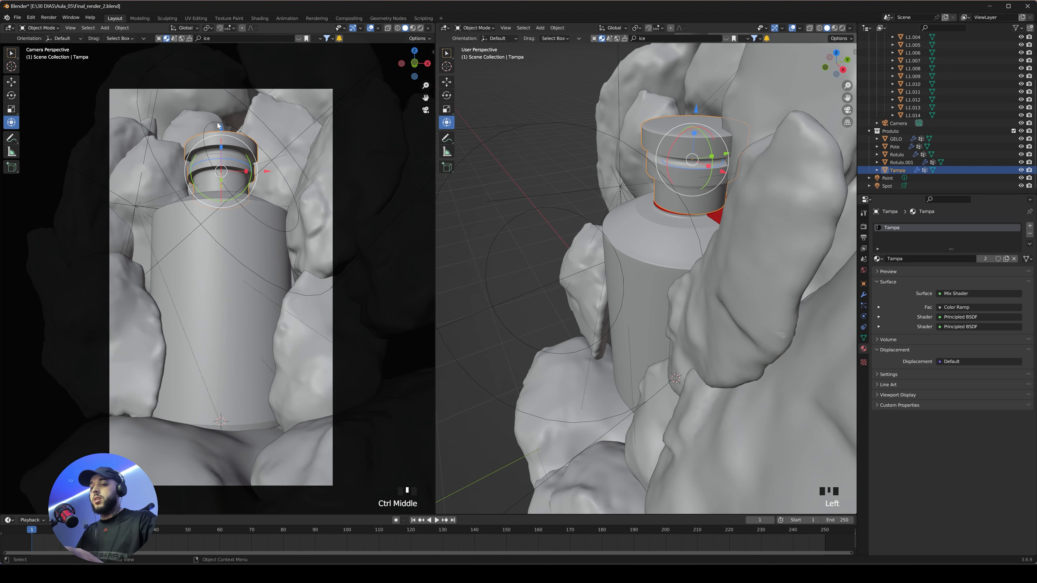
pyautogui.press('n')
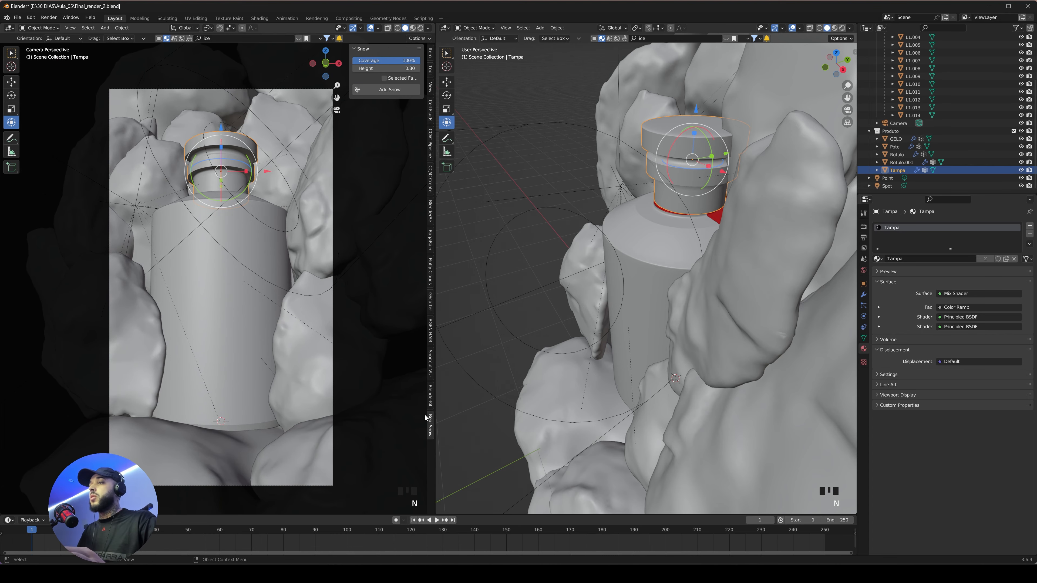
pyautogui.click(398, 68)
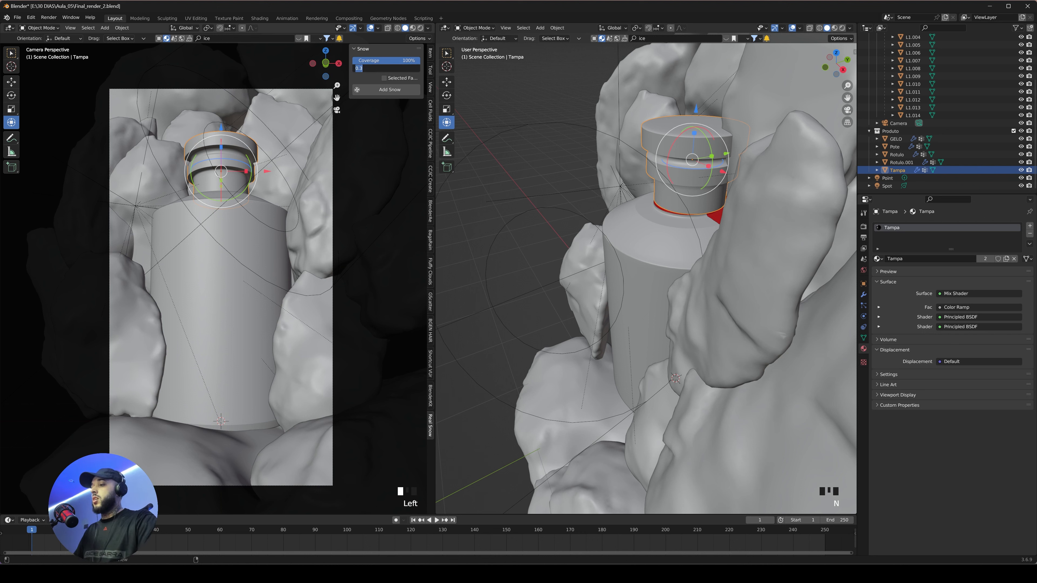
pyautogui.write('0.25')
pyautogui.press('Return')
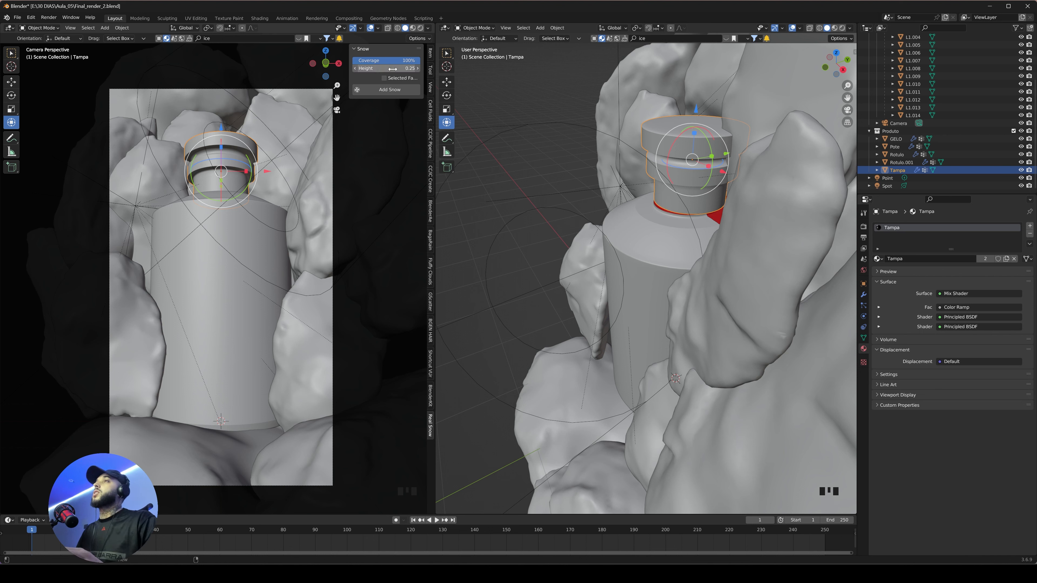
pyautogui.click(389, 90)
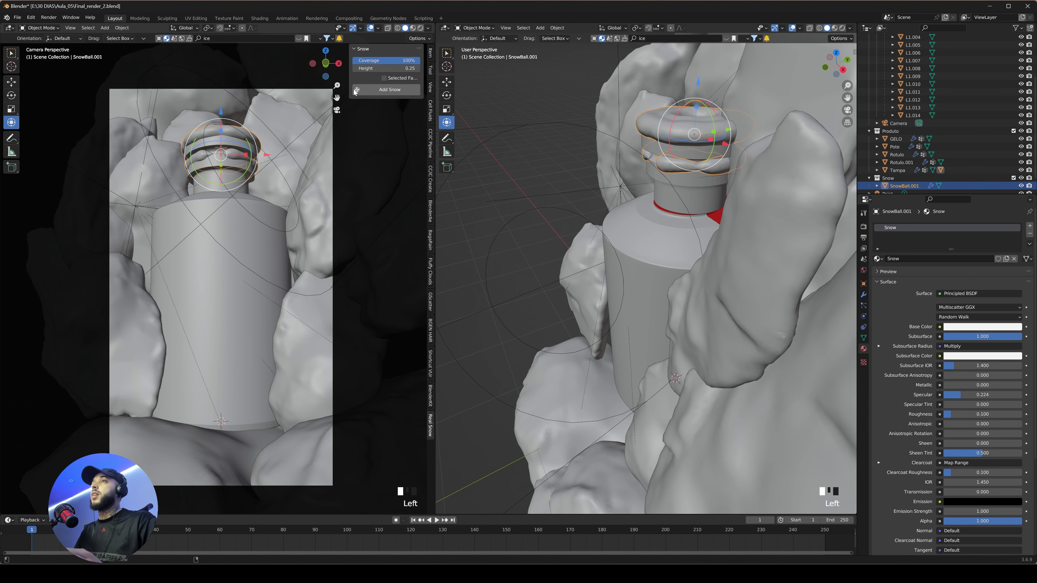
# - Inspect the snow on the bottle cap in the rendered camera view and return to solid shading
pyautogui.click(511, 100)
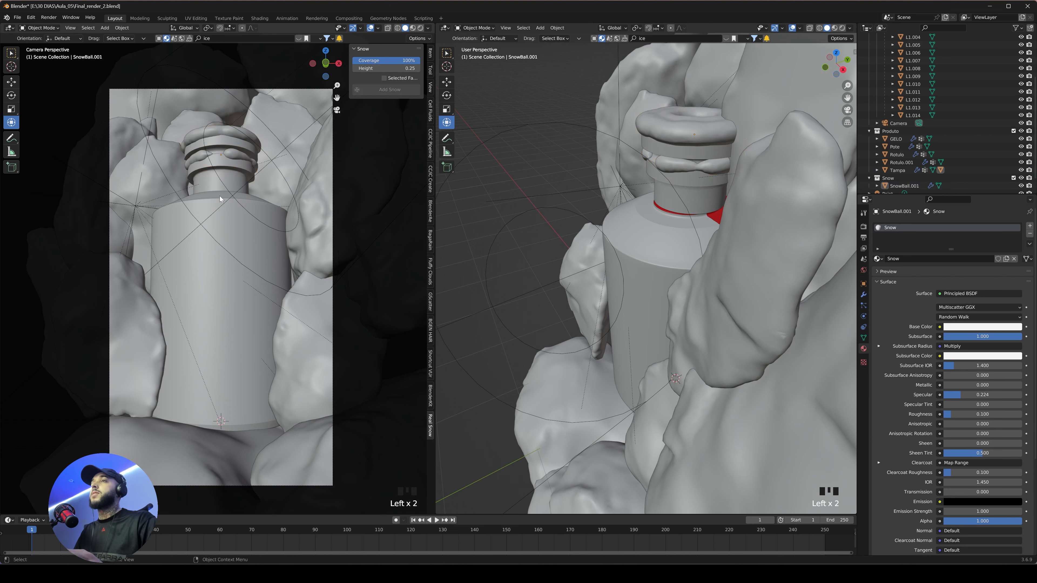
pyautogui.click(231, 131)
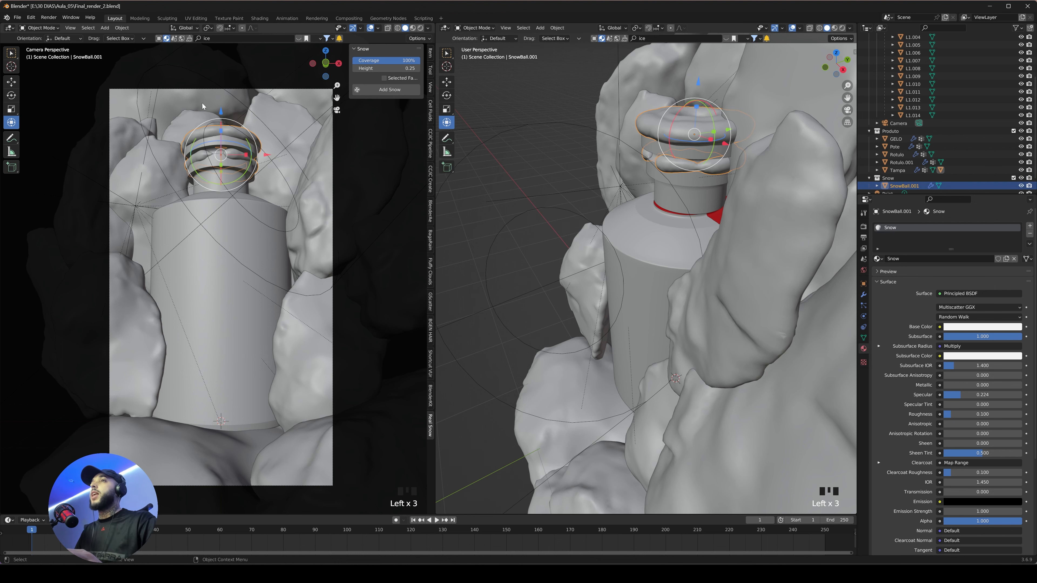
pyautogui.click(516, 93)
pyautogui.press('z')
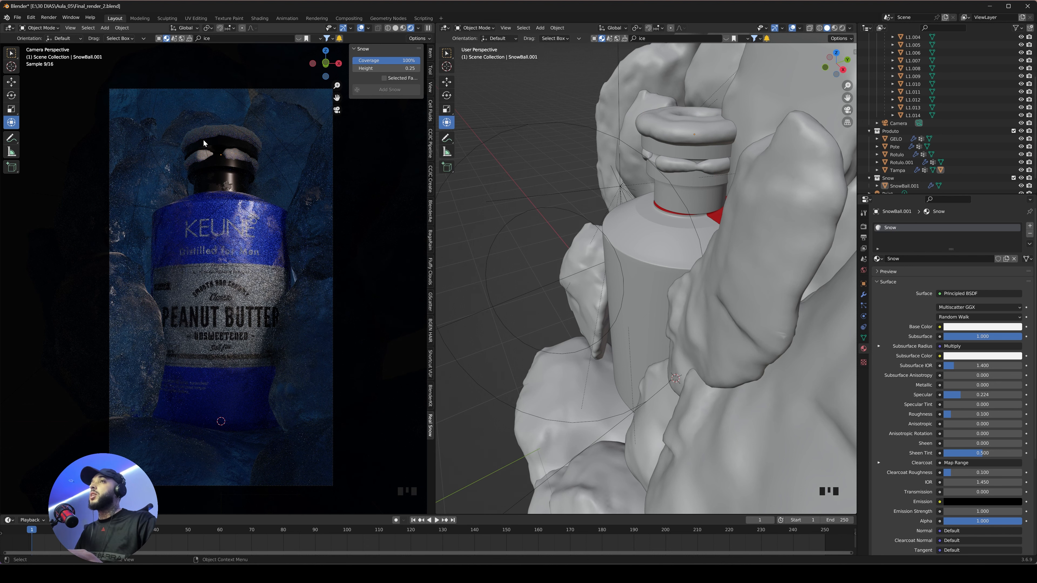
pyautogui.press('z')
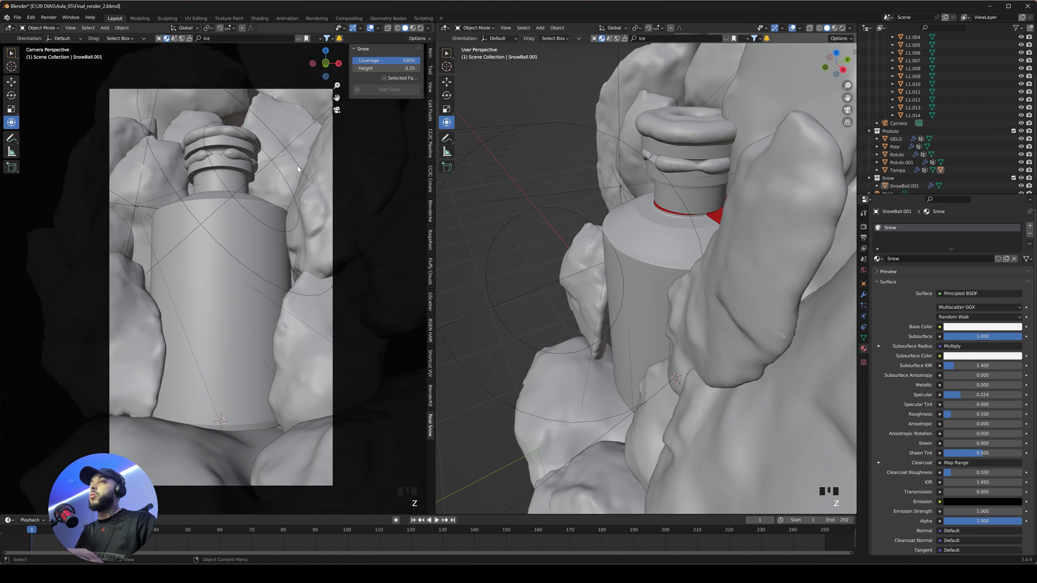
# - Replace the material of the cap's snow with Procedural Ice and preview the materials from the front
pyautogui.click(238, 157)
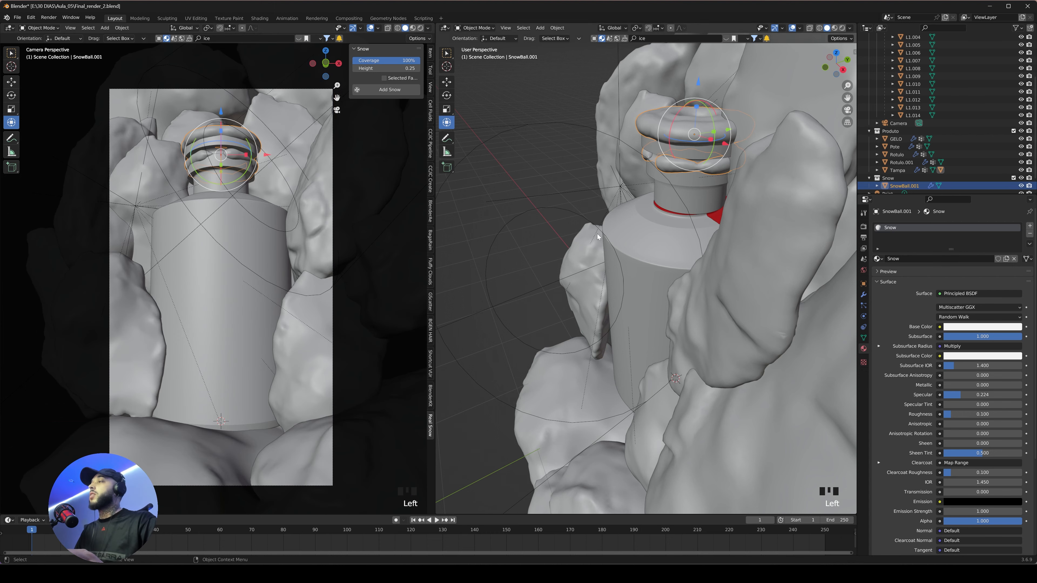
pyautogui.click(878, 260)
pyautogui.write('p')
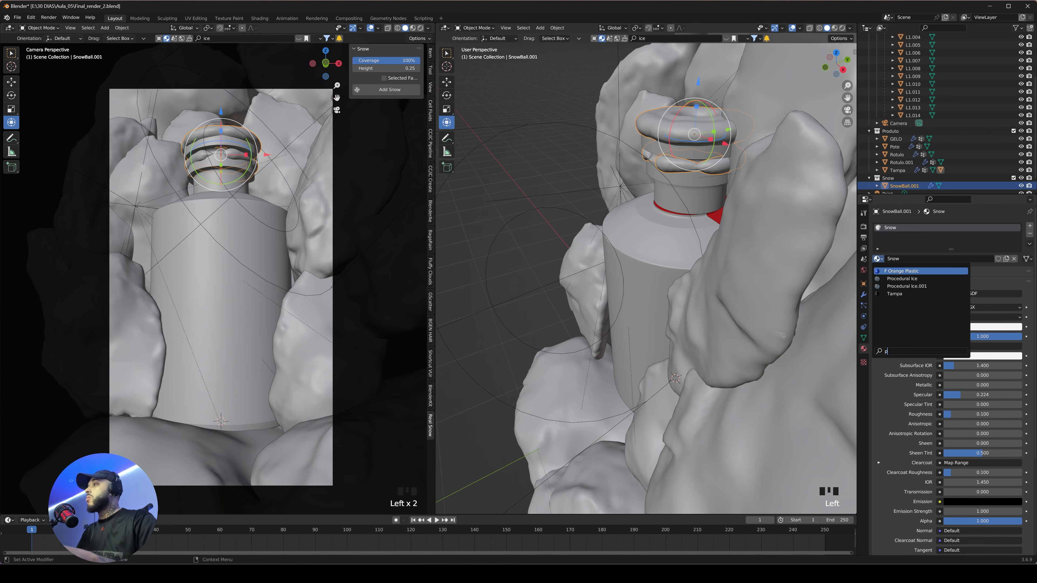
pyautogui.click(902, 279)
pyautogui.press('z')
pyautogui.click(380, 163)
pyautogui.moveTo(294, 180); pyautogui.dragTo(149, 221, button='middle')
pyautogui.press('KP_1')
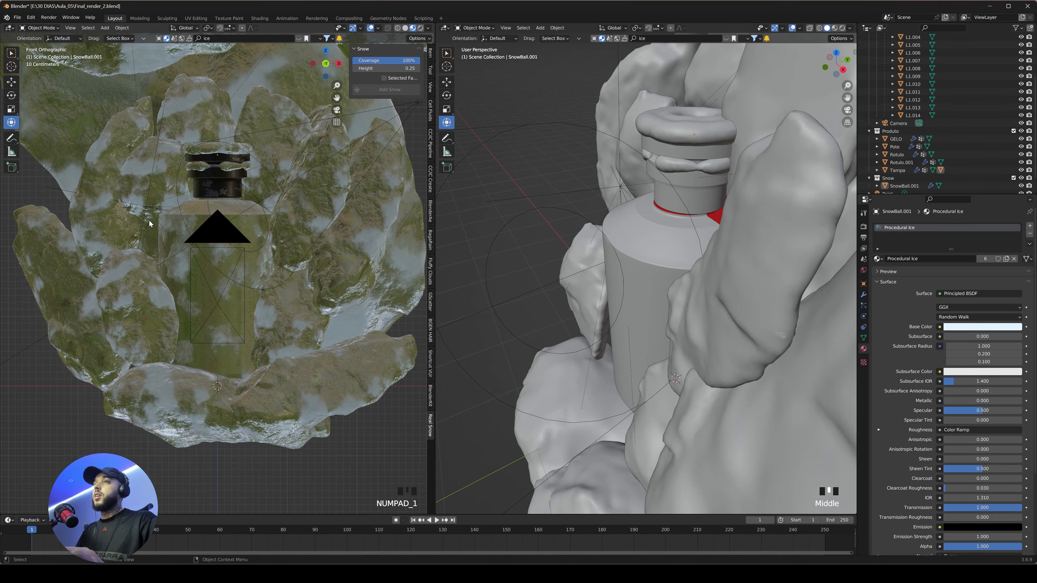
# - Add Real Snow to the GELO ice layer around the bottle, working in solid shading
pyautogui.press('z')
pyautogui.click(184, 197)
pyautogui.keyDown('ctrl'); pyautogui.moveTo(217, 224); pyautogui.dragTo(214, 180, button='middle'); pyautogui.keyUp('ctrl')
pyautogui.click(192, 194)
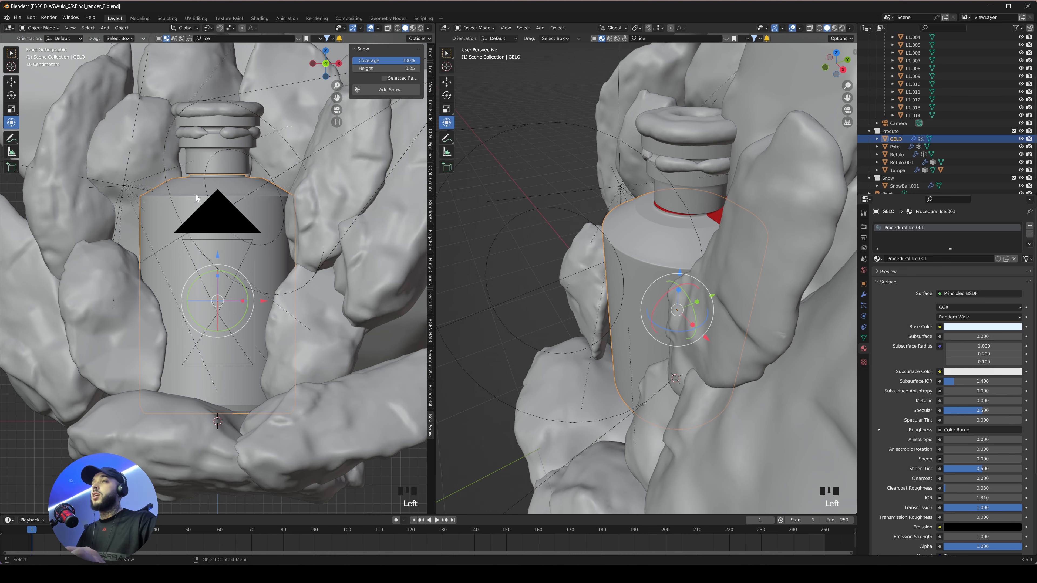
pyautogui.press('KP_0')
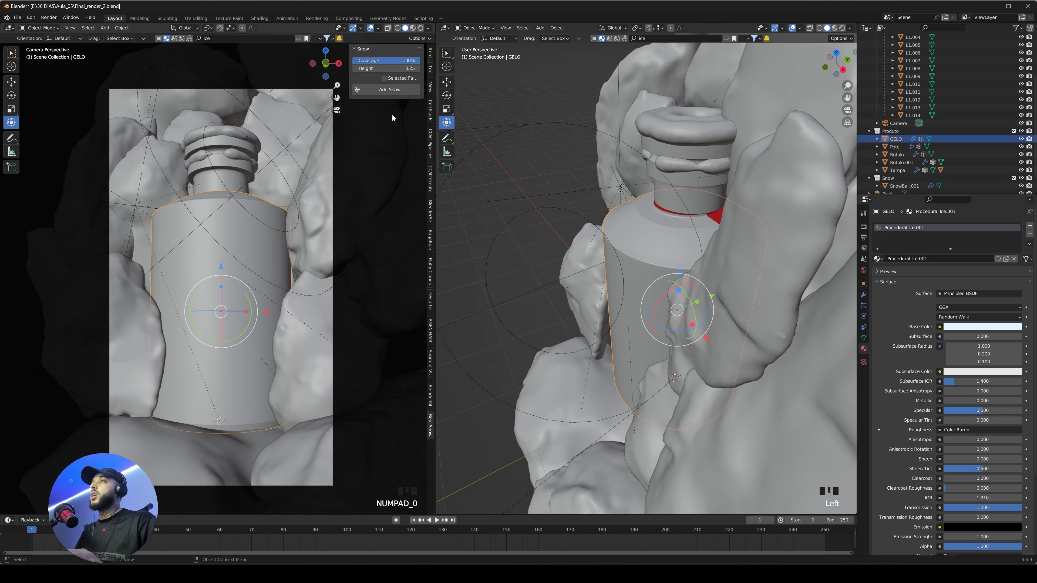
pyautogui.click(390, 90)
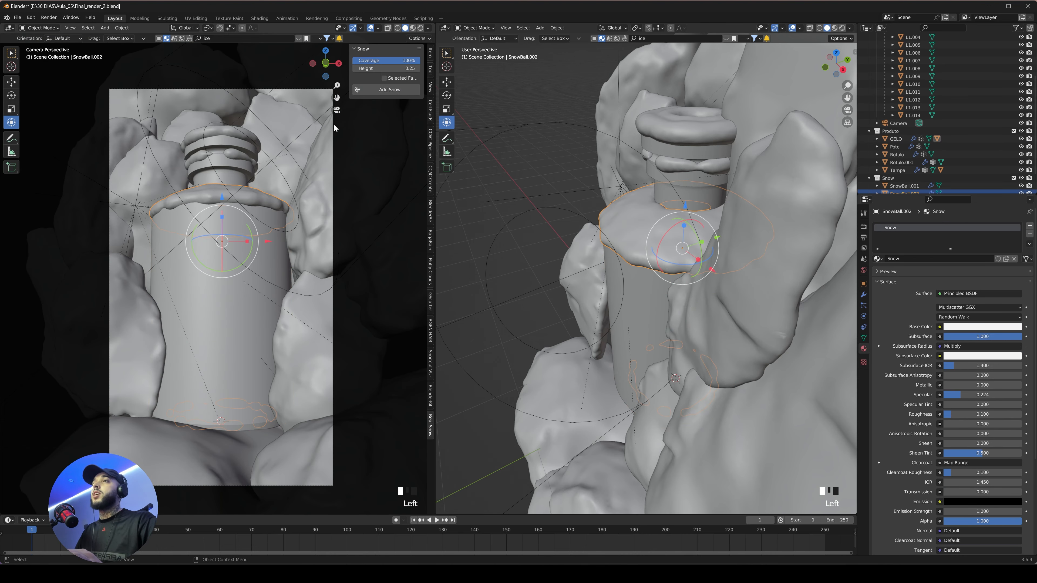
# - In Sculpt Mode, pull the edge of the snow on the bottle's shoulder into uneven drips with a smaller brush
pyautogui.moveTo(644, 200); pyautogui.dragTo(669, 215, button='middle')
pyautogui.click(663, 261)
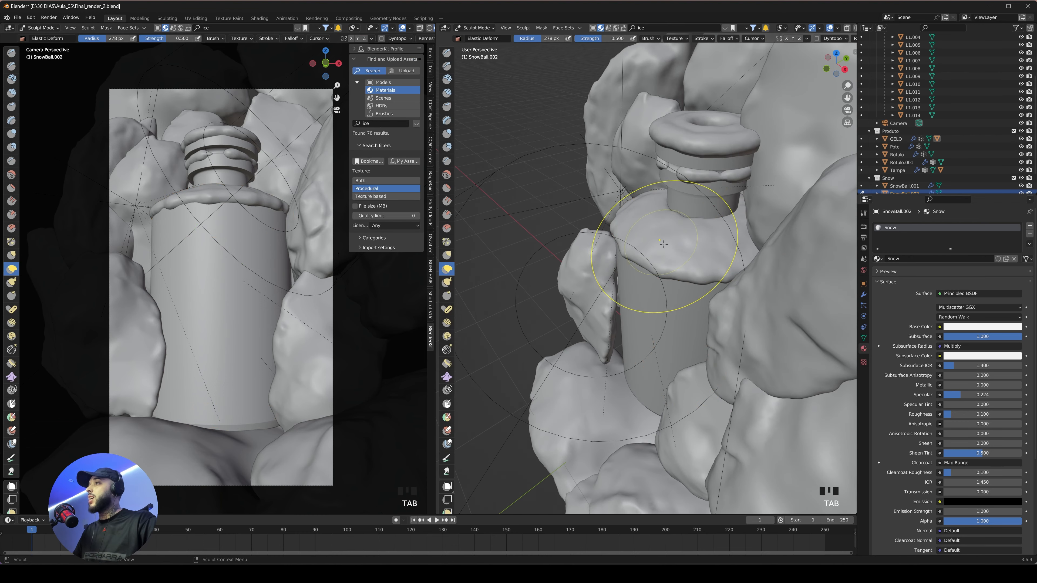
pyautogui.moveTo(690, 200)
pyautogui.mouseDown(button='middle')
pyautogui.moveTo(637, 286)
pyautogui.moveTo(614, 255)
pyautogui.moveTo(686, 221)
pyautogui.mouseUp(button='middle')
pyautogui.press('f')
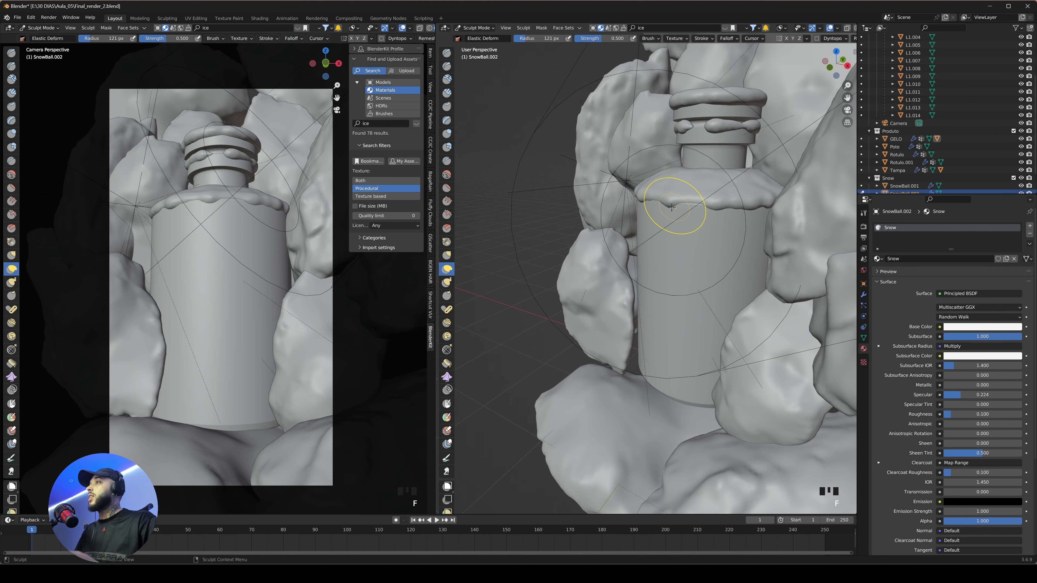
pyautogui.press('f')
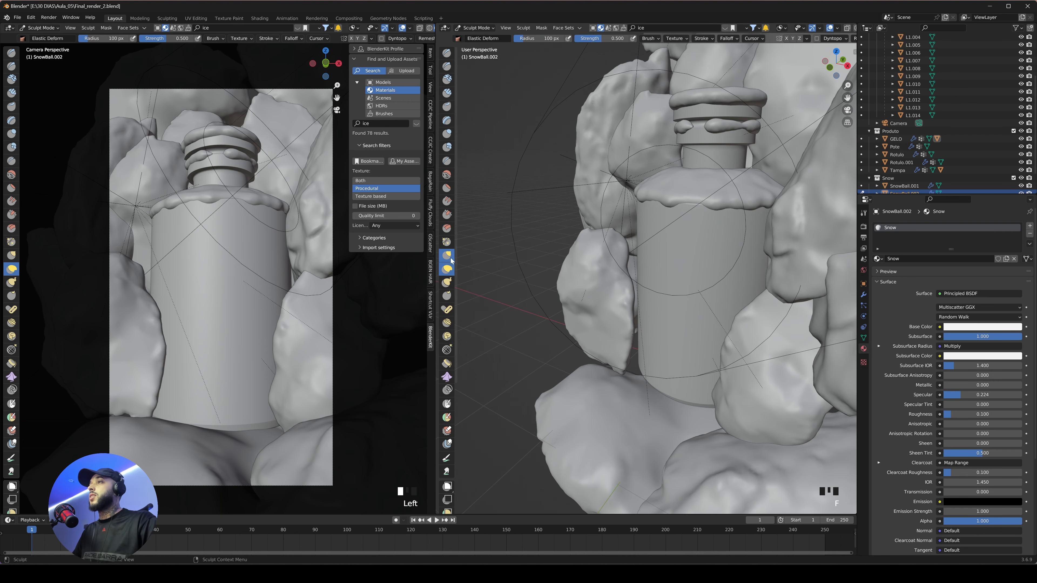
pyautogui.click(447, 282)
pyautogui.moveTo(665, 228)
pyautogui.mouseDown()
pyautogui.moveTo(666, 236)
pyautogui.moveTo(649, 204)
pyautogui.moveTo(690, 223)
pyautogui.moveTo(662, 204)
pyautogui.mouseUp()
pyautogui.moveTo(689, 215); pyautogui.dragTo(682, 214)
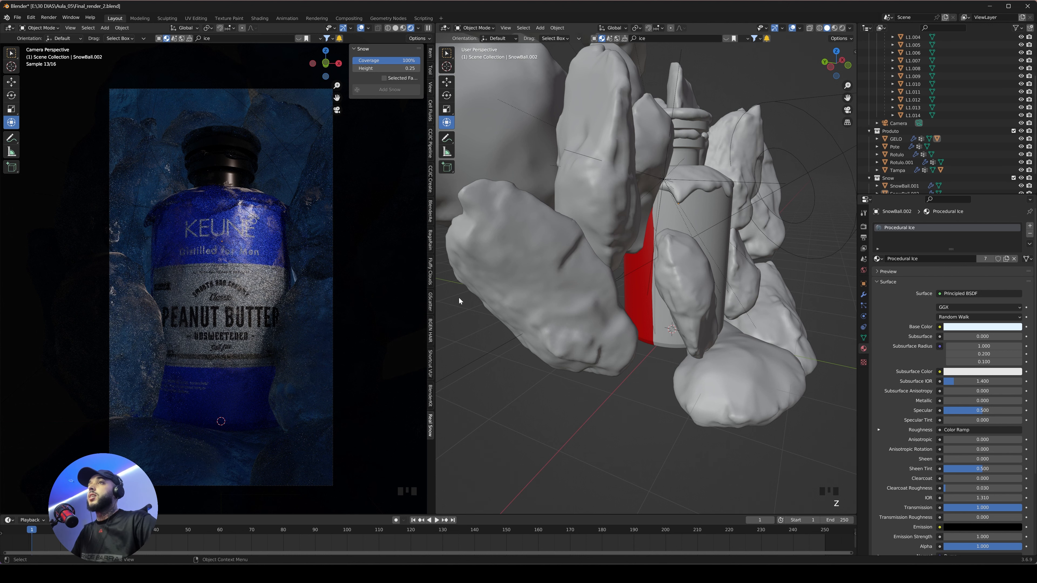
# - Duplicate the bottle cap and shift the copy slightly along the Y axis
pyautogui.hotkey('shift', 'd')
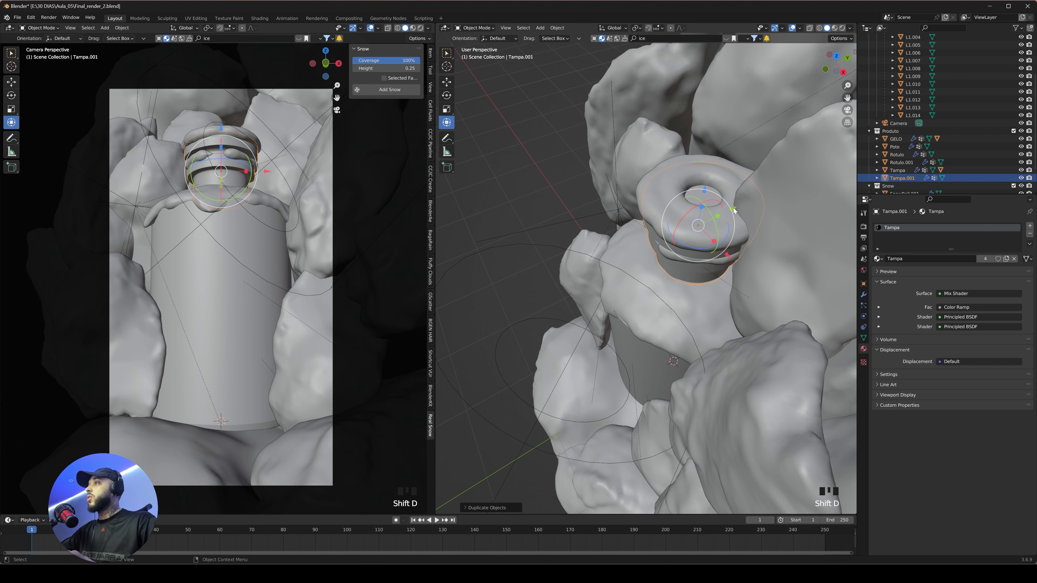
pyautogui.click(728, 209)
pyautogui.moveTo(729, 208); pyautogui.dragTo(728, 209)
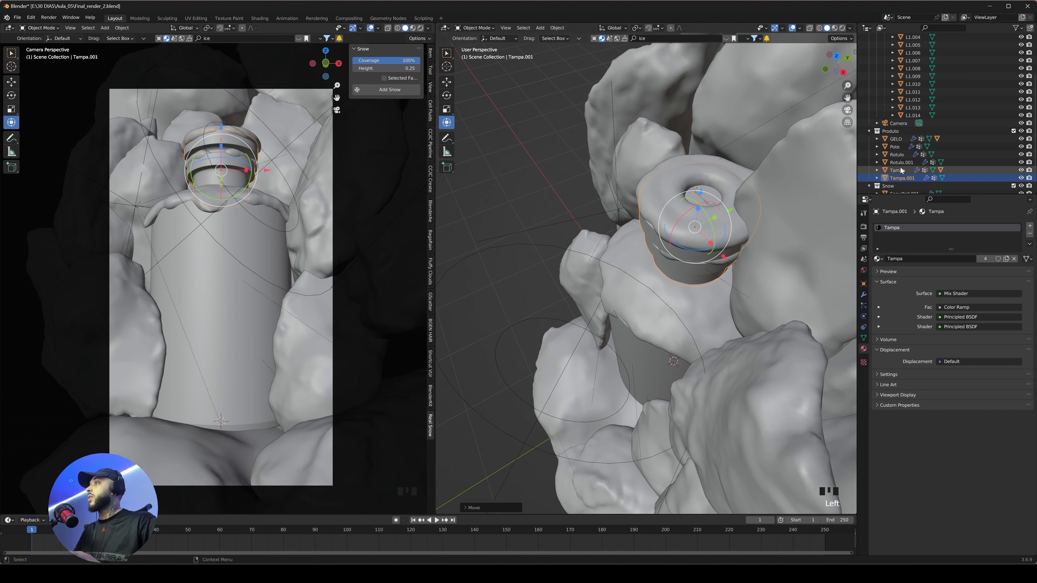
# - Rename the duplicated cap as tampa_gelo
pyautogui.doubleClick(903, 178)
pyautogui.write('tampa_')
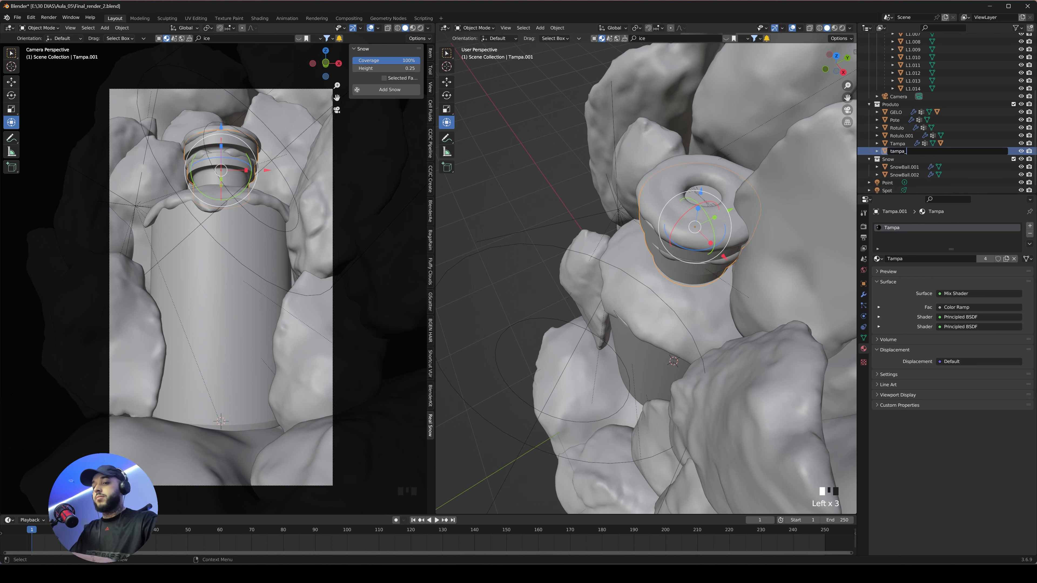
pyautogui.write('gelo')
pyautogui.press('Return')
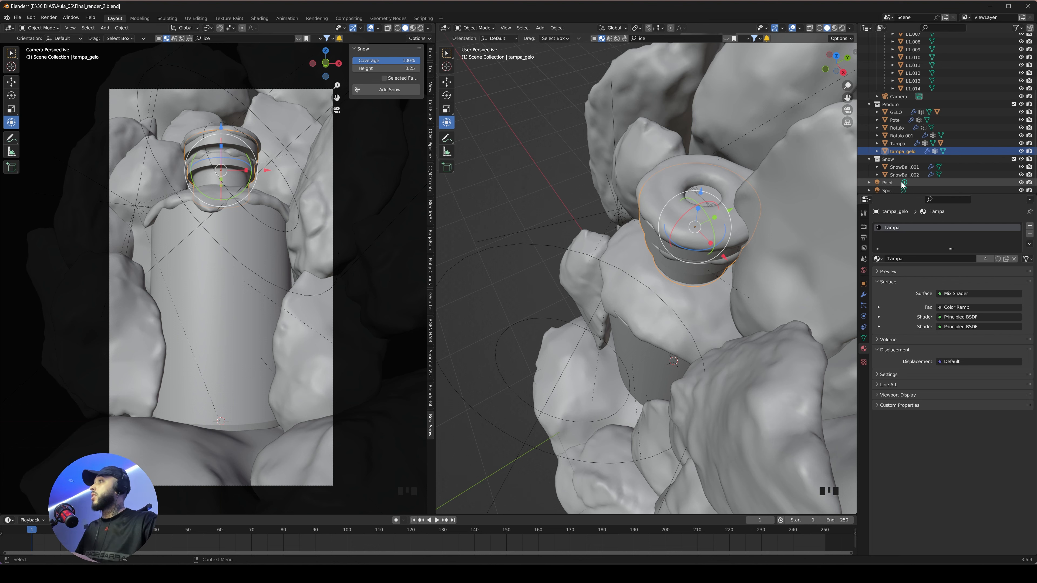
# - Assign the existing Procedural Ice material to tampa_gelo and switch the camera view's shading to preview it
pyautogui.click(882, 259)
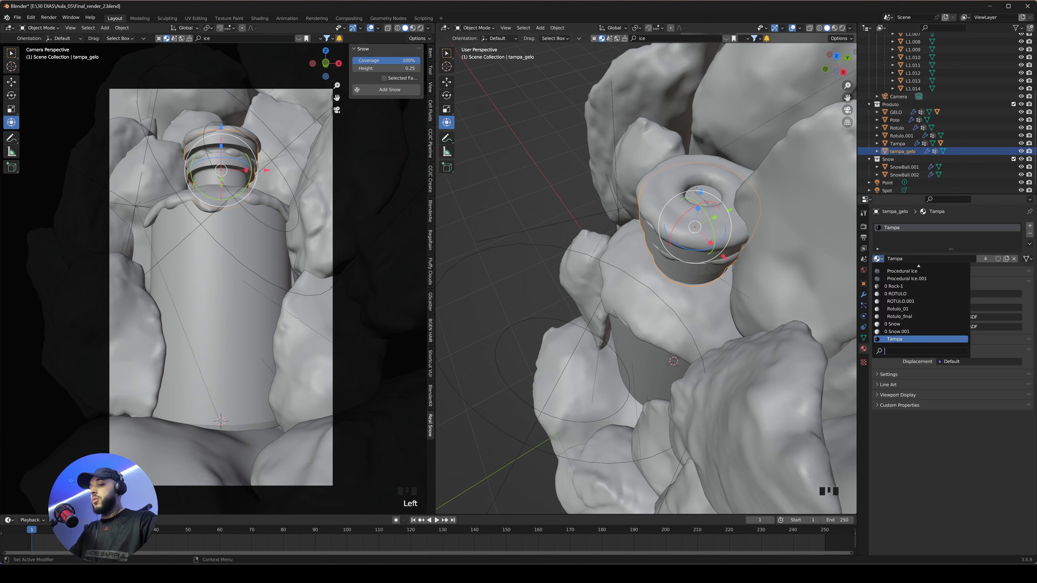
pyautogui.write('pro')
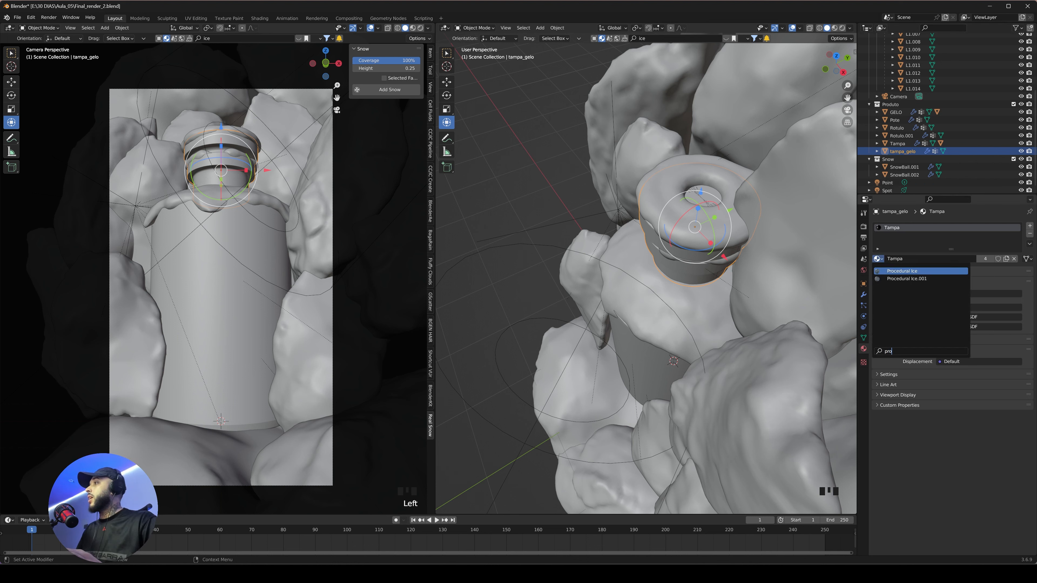
pyautogui.click(909, 271)
pyautogui.click(535, 144)
pyautogui.press('z')
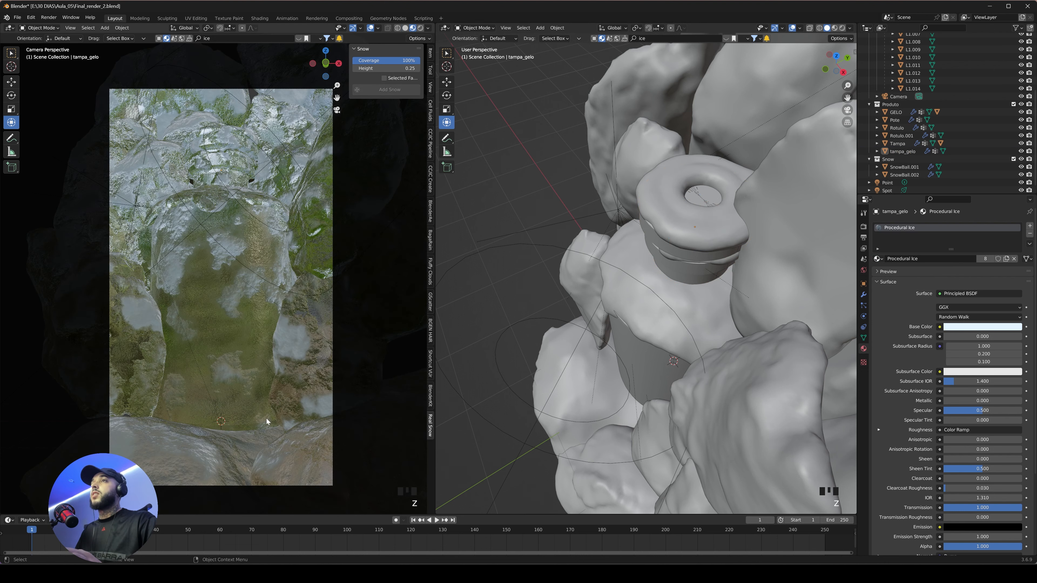
# - Shift tampa_gelo about 0.025 m along the Y axis and show the camera view rendered
pyautogui.click(677, 268)
pyautogui.moveTo(729, 211); pyautogui.dragTo(737, 207)
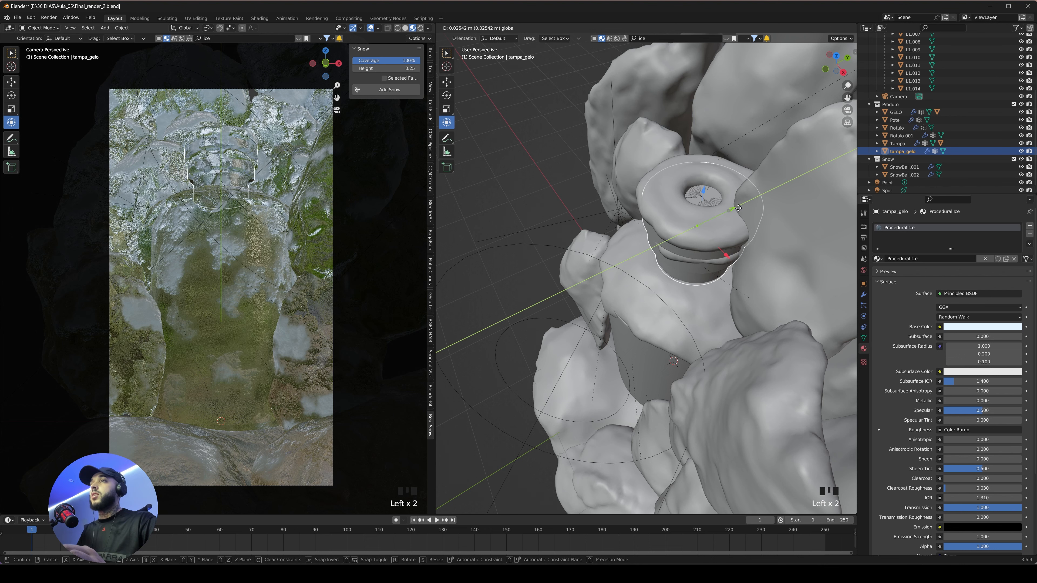
pyautogui.click(528, 201)
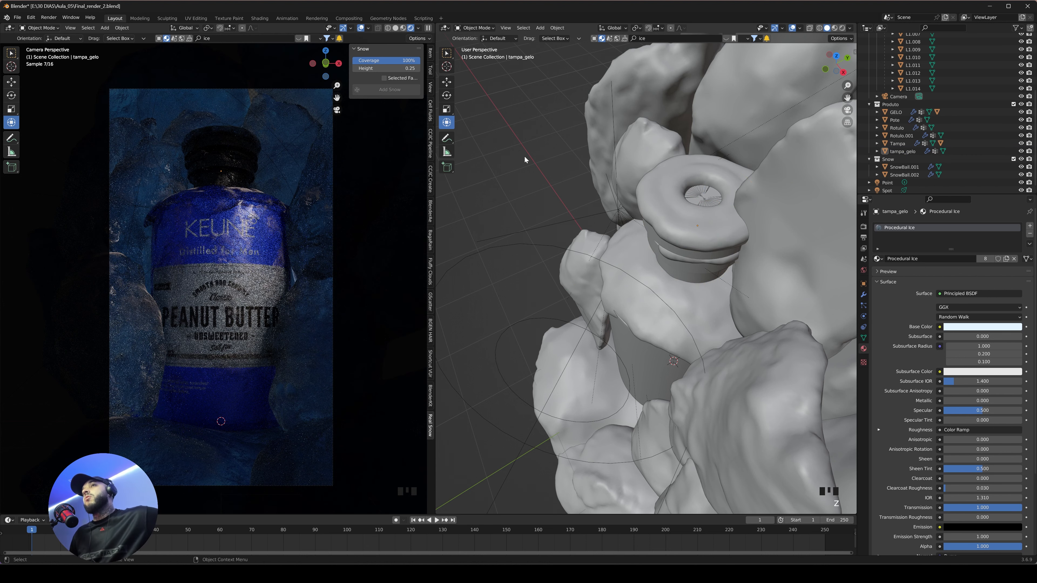
pyautogui.moveTo(525, 159); pyautogui.dragTo(505, 292, button='middle')
pyautogui.hotkey('shift', 'a')
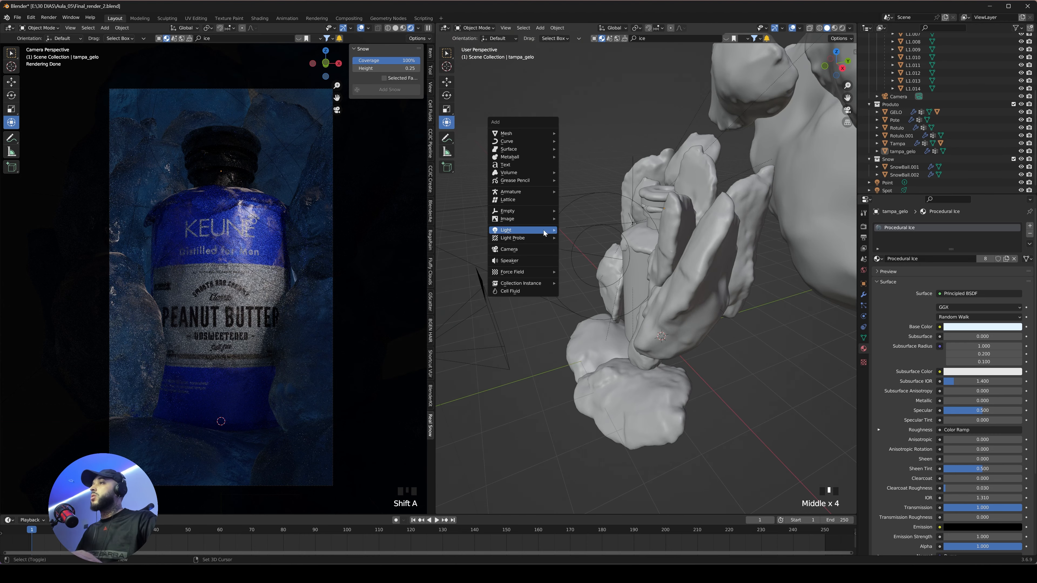
# - Collapse the Produto collection and the Beach Rock 1 hierarchy, and move the Camera, Point and Spot into a new collection named Luzes
pyautogui.moveTo(538, 233)
pyautogui.click(870, 105)
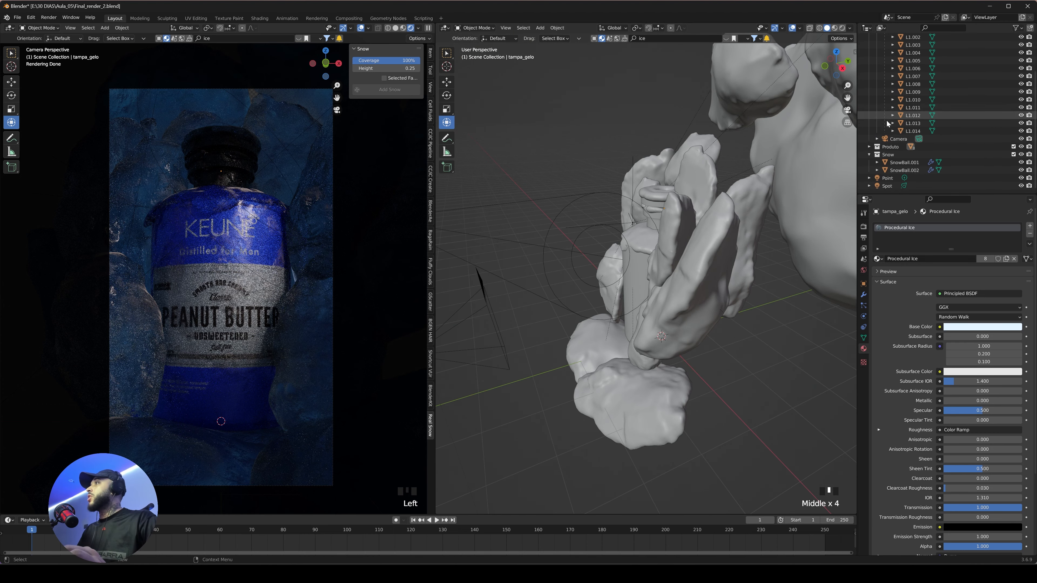
pyautogui.moveTo(894, 36); pyautogui.dragTo(895, 76, button='middle')
pyautogui.click(877, 53)
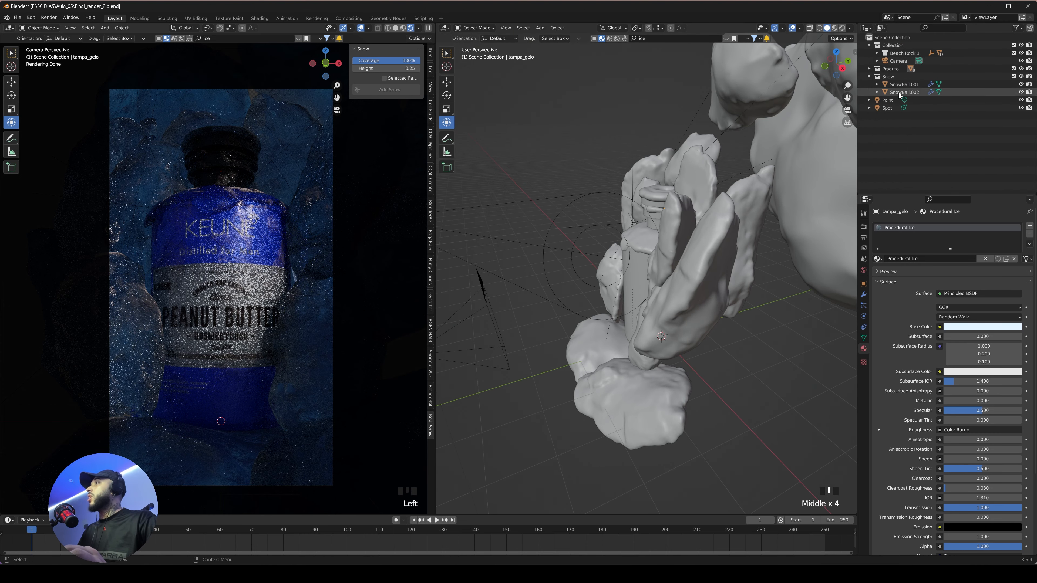
pyautogui.click(887, 101)
pyautogui.keyDown('shift'); pyautogui.click(913, 107); pyautogui.keyUp('shift')
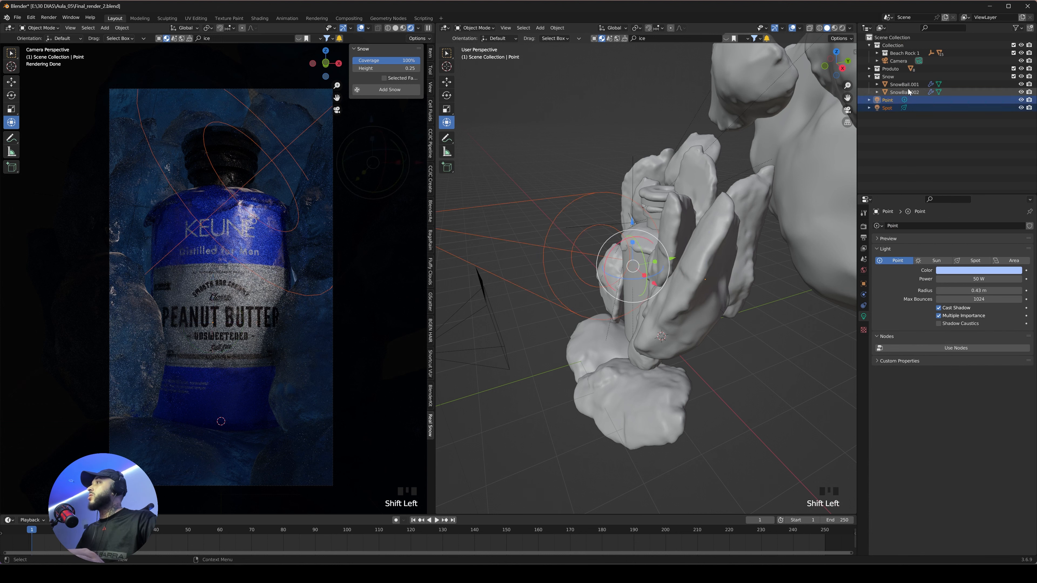
pyautogui.keyDown('ctrl'); pyautogui.click(914, 62); pyautogui.keyUp('ctrl')
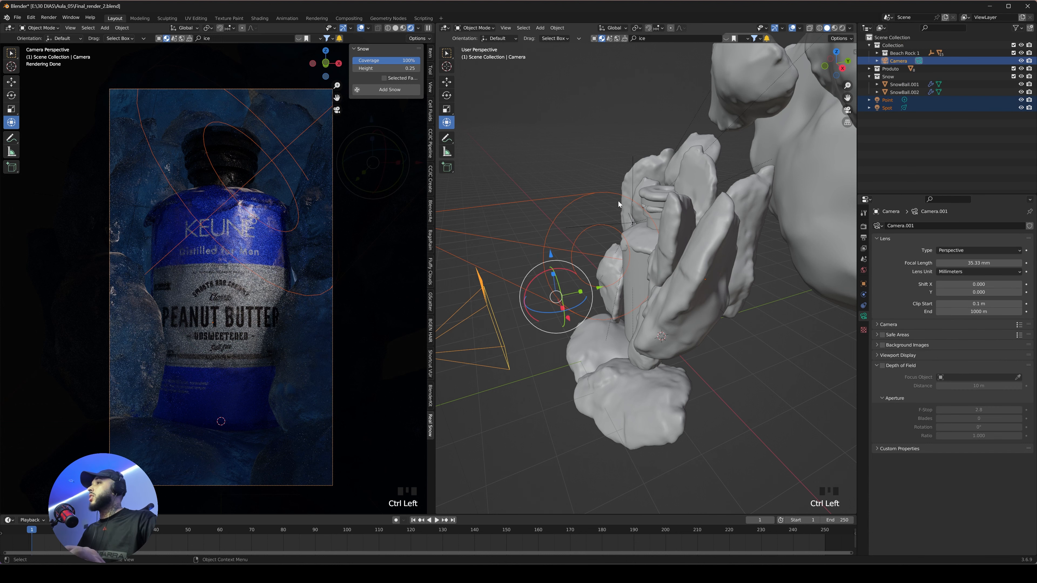
pyautogui.press('m')
pyautogui.click(575, 227)
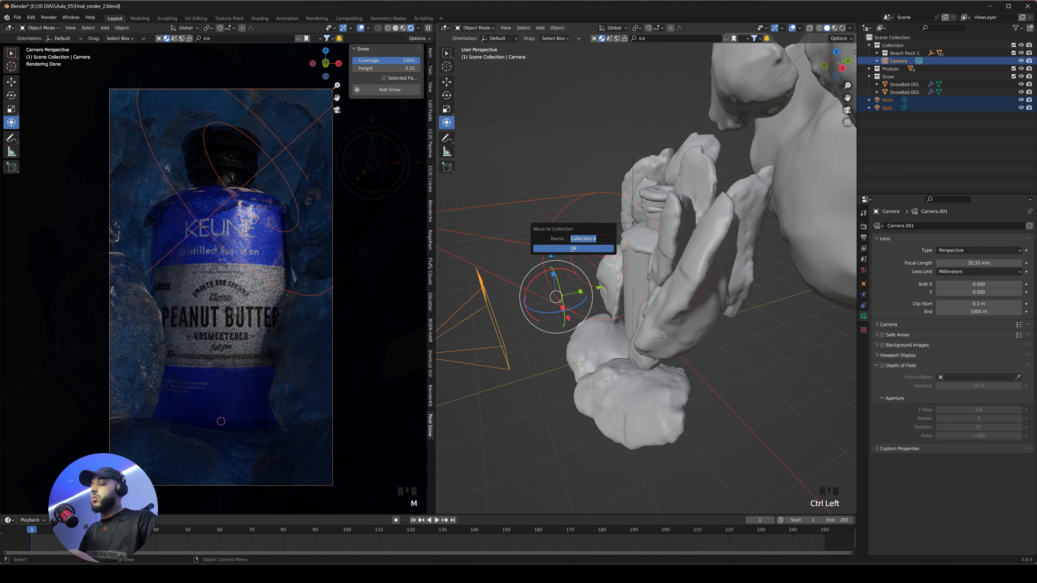
pyautogui.write('Luzes')
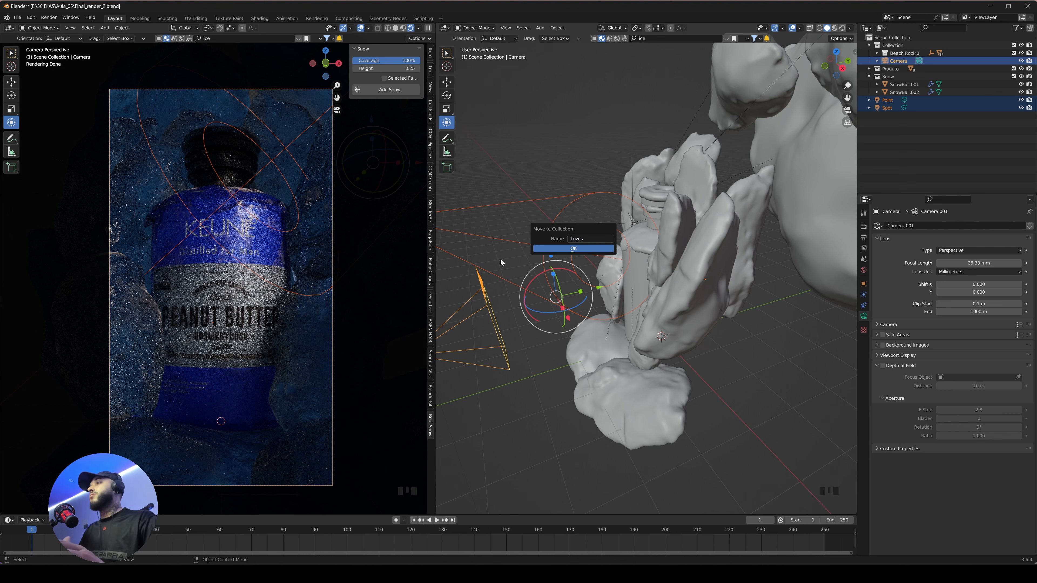
pyautogui.click(588, 248)
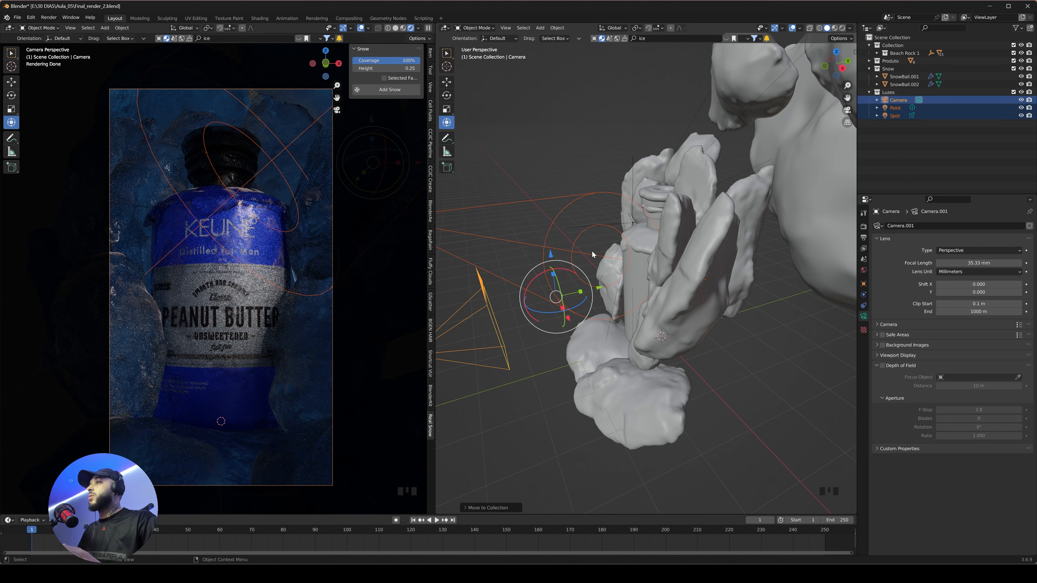
# - Add a point light and place it at the height of the bottle cap
pyautogui.click(900, 107)
pyautogui.click(545, 142)
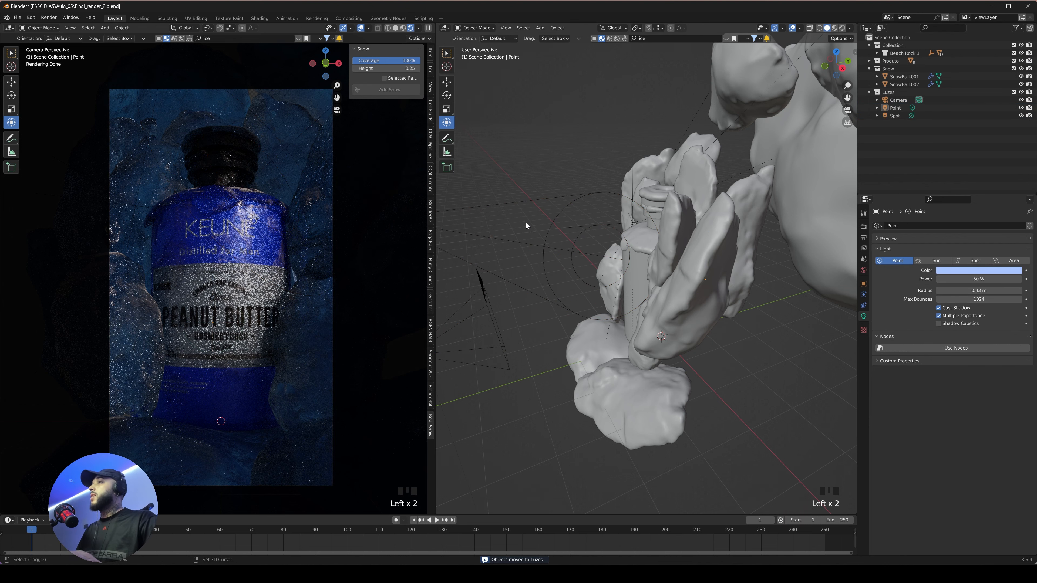
pyautogui.hotkey('shift', 'a')
pyautogui.moveTo(522, 221)
pyautogui.click(566, 223)
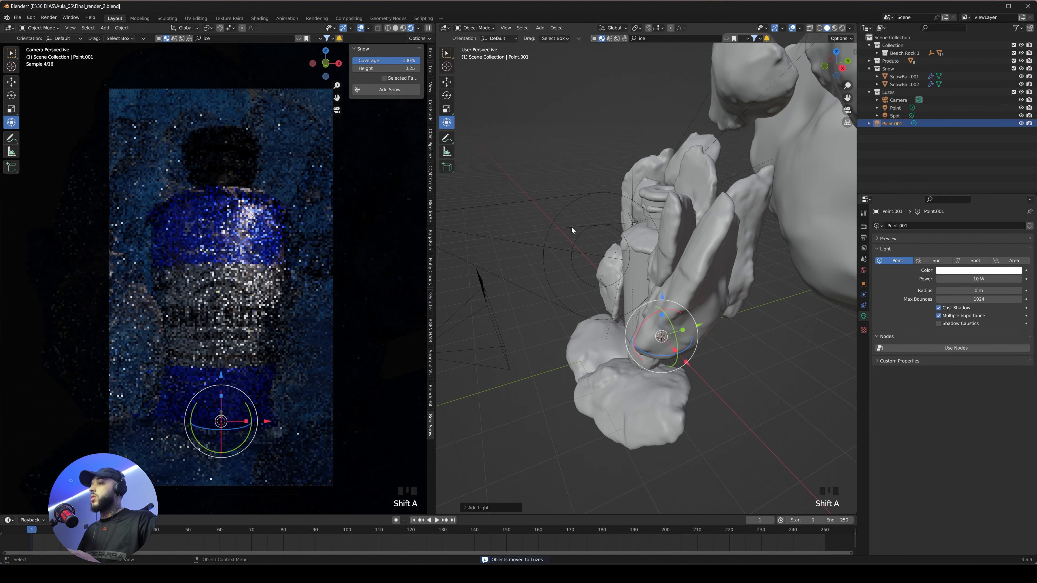
pyautogui.press('KP_3')
pyautogui.press('g')
pyautogui.click(605, 211)
pyautogui.moveTo(605, 210); pyautogui.dragTo(670, 227, button='middle')
# - Set the new point light's radius to about 0.97 m and its power to 500 W
pyautogui.moveTo(976, 290); pyautogui.dragTo(997, 290)
pyautogui.click(979, 279)
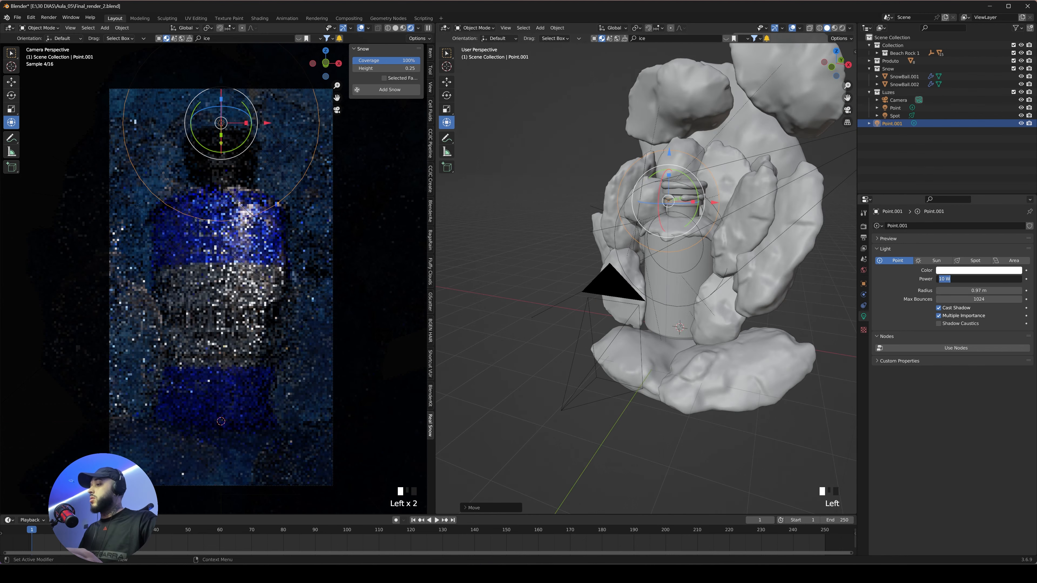
pyautogui.write('500')
pyautogui.press('Return')
# - Try the new point light beside the rocks, up and away from the bottle, and delete it
pyautogui.press('g')
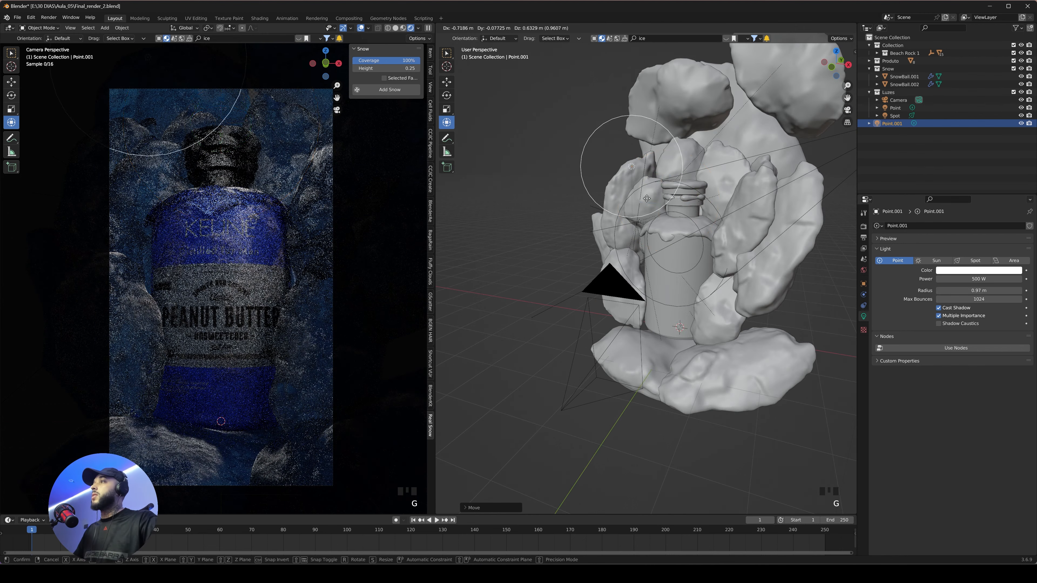
pyautogui.click(705, 201)
pyautogui.click(481, 217)
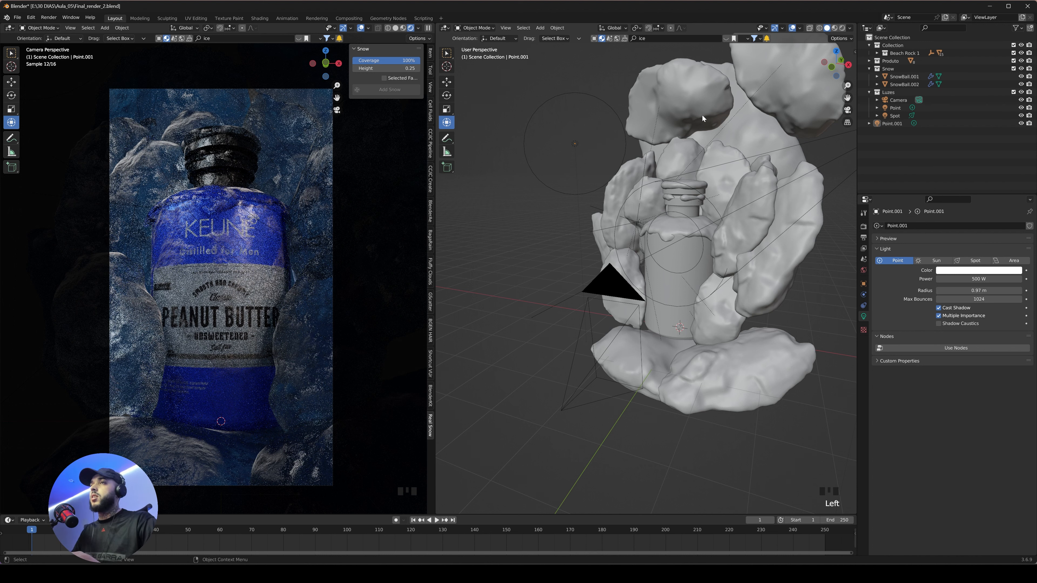
pyautogui.click(571, 148)
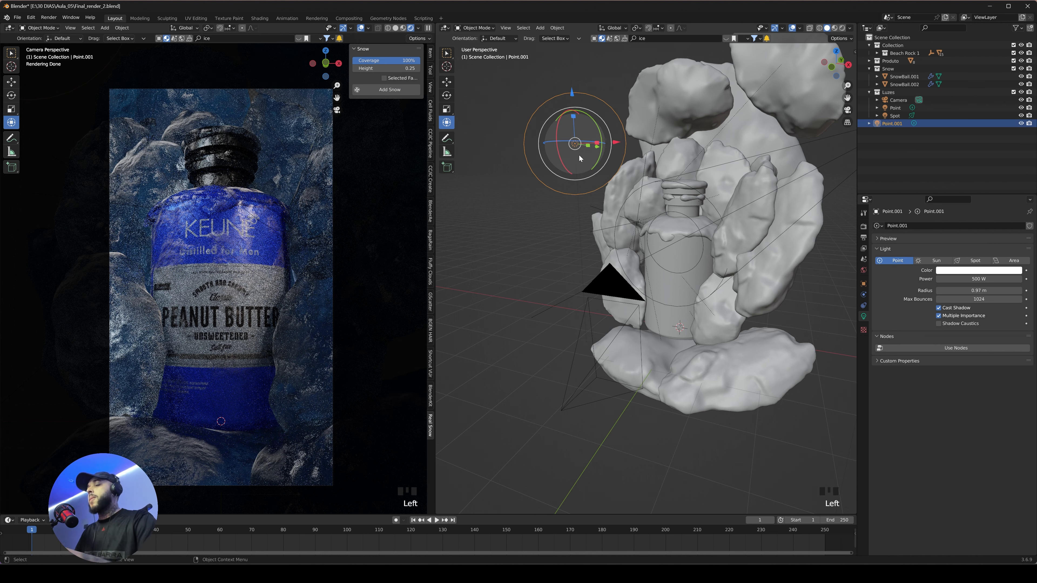
pyautogui.press('Delete')
# - Bring up the World shader nodes in place of the perspective viewport and set the Background strength to 0.1
pyautogui.click(444, 28)
pyautogui.click(462, 98)
pyautogui.keyDown('shift'); pyautogui.moveTo(727, 258); pyautogui.dragTo(694, 247, button='middle'); pyautogui.keyUp('shift')
pyautogui.click(697, 242)
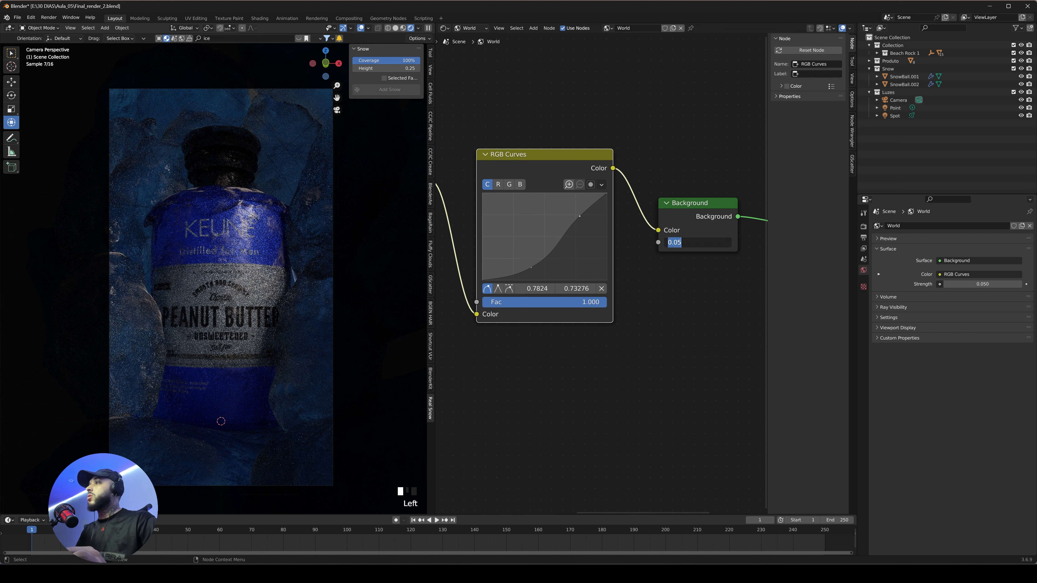
pyautogui.write('0.1')
pyautogui.press('Return')
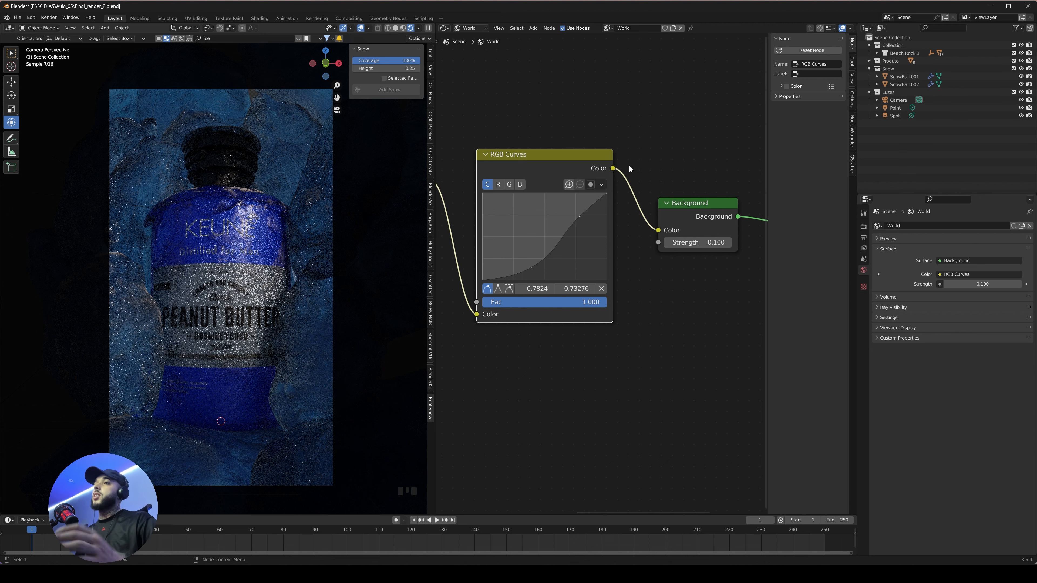
# - Try a World Background strength of 0.5
pyautogui.click(698, 242)
pyautogui.write('0.5')
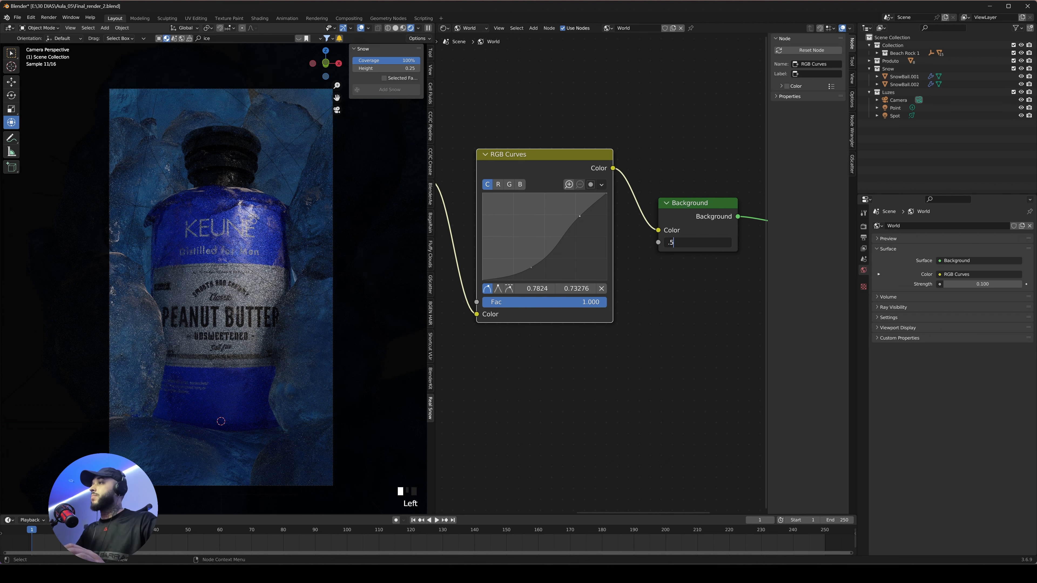
pyautogui.press('Return')
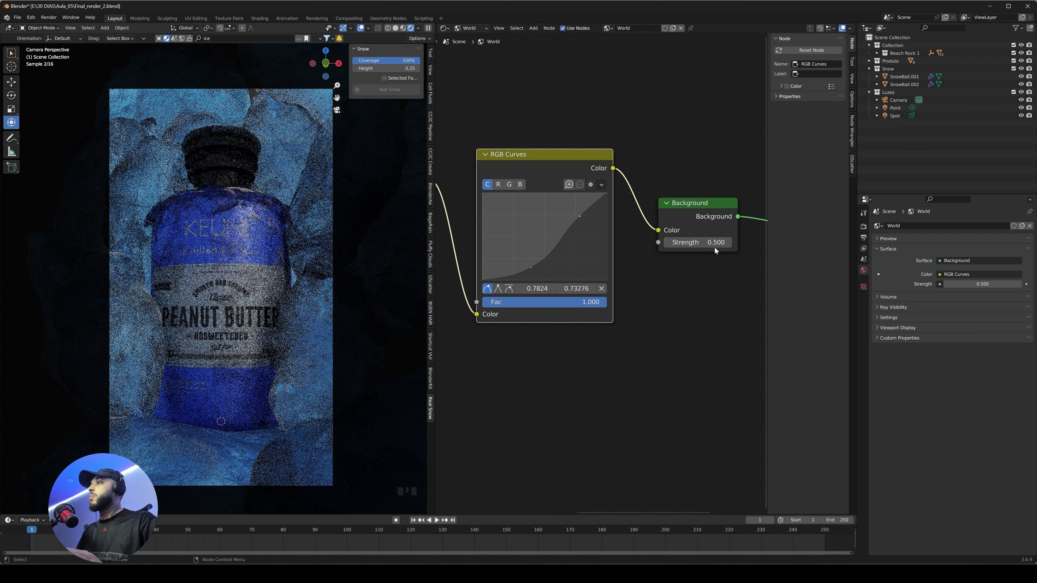
# - Set the World Background strength to 0.2 and leave the shader nodes for the 3D viewport
pyautogui.click(713, 244)
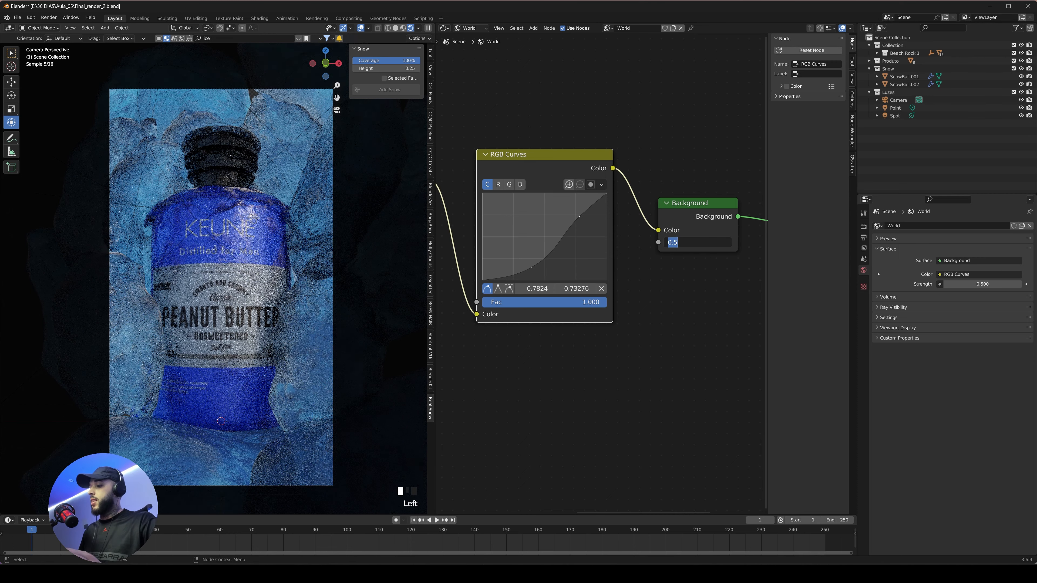
pyautogui.write('.2')
pyautogui.press('Return')
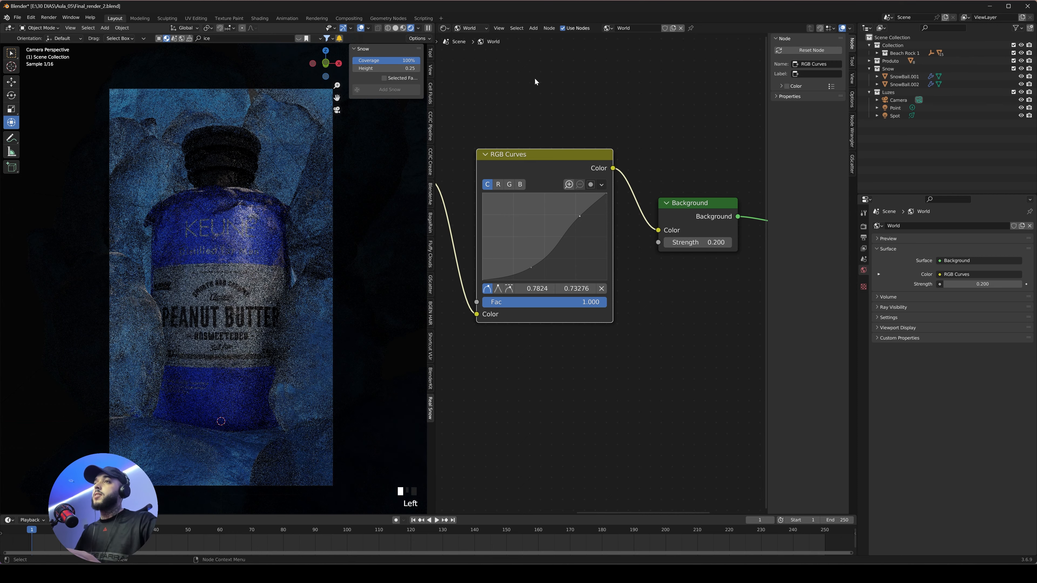
pyautogui.click(445, 30)
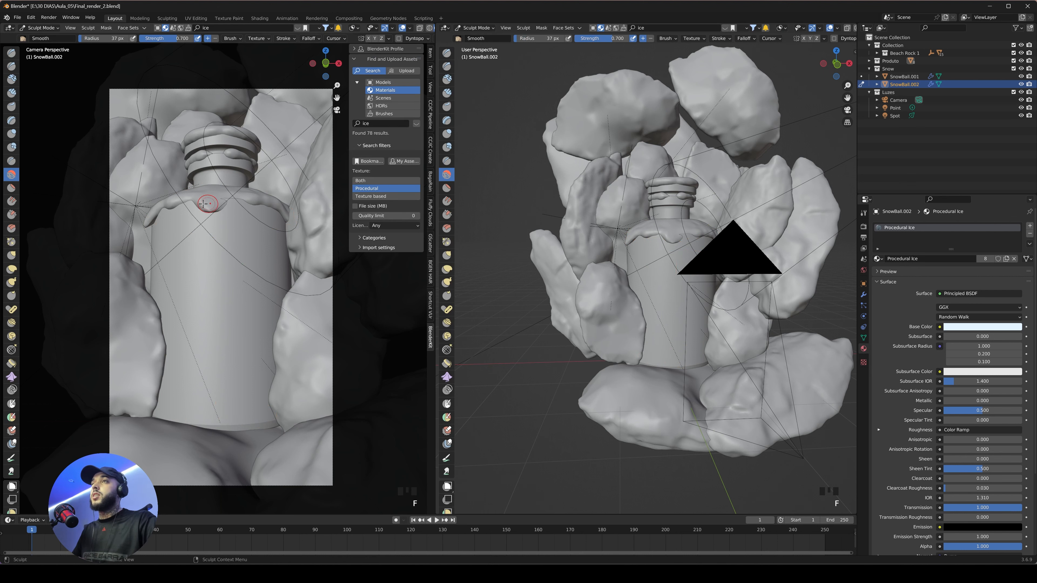
# - Enlarge the Smooth brush to a radius of 89 px and smooth the snow on the front of the bottle's shoulder
pyautogui.press('f')
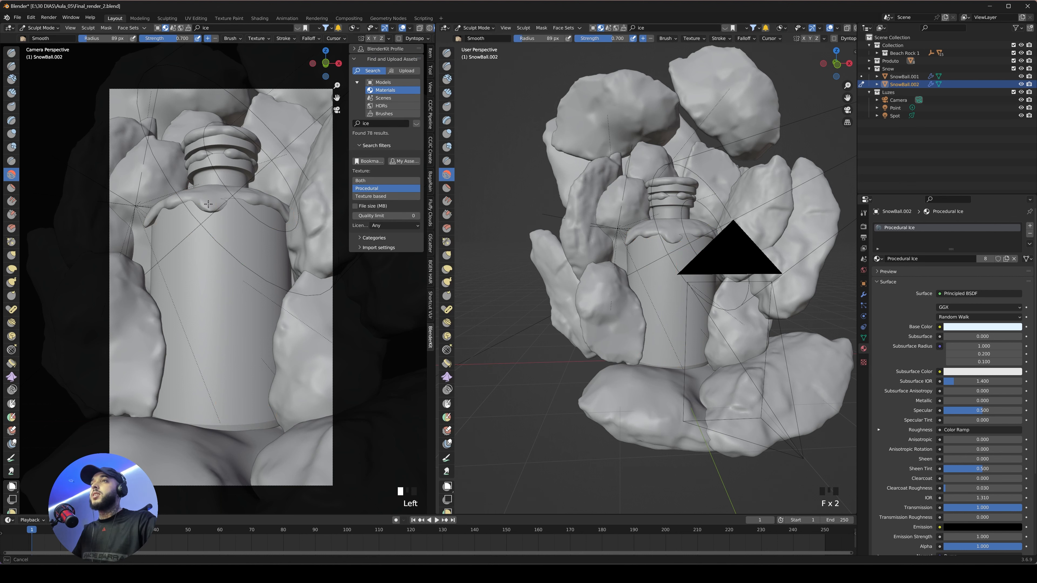
pyautogui.moveTo(208, 204)
pyautogui.mouseDown()
pyautogui.moveTo(200, 205)
pyautogui.moveTo(223, 199)
pyautogui.moveTo(202, 192)
pyautogui.moveTo(212, 196)
pyautogui.mouseUp()
pyautogui.click(12, 283)
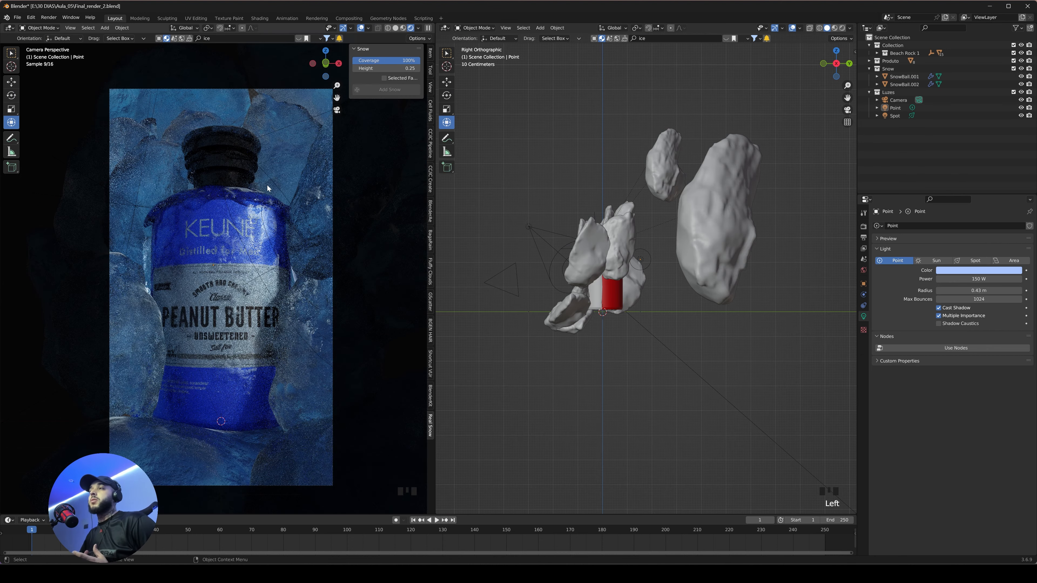